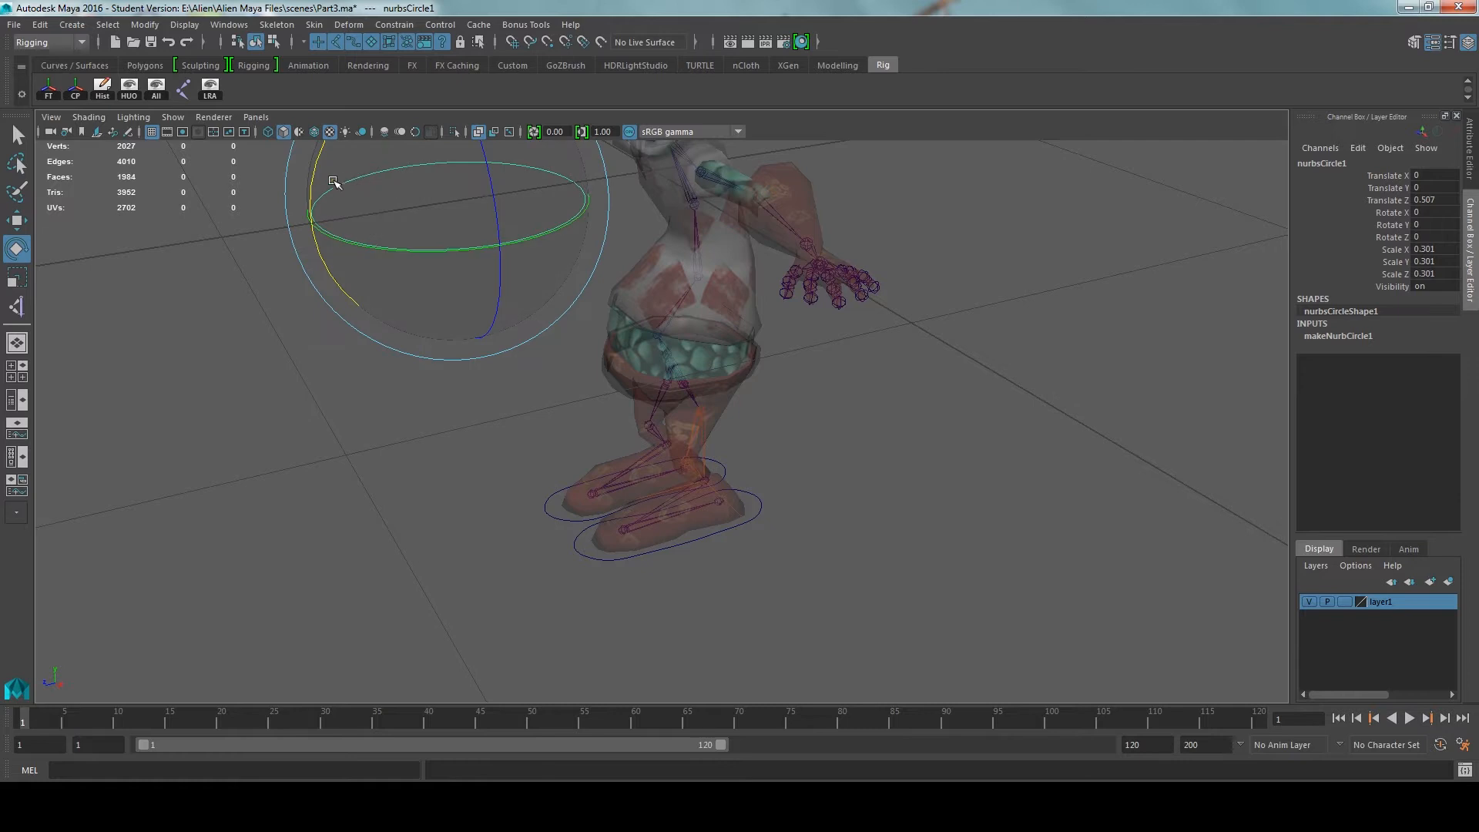
# Rotate the NURBS circle upright by setting its Rotate X to 90
pyautogui.moveTo(315, 187); pyautogui.dragTo(966, 282)
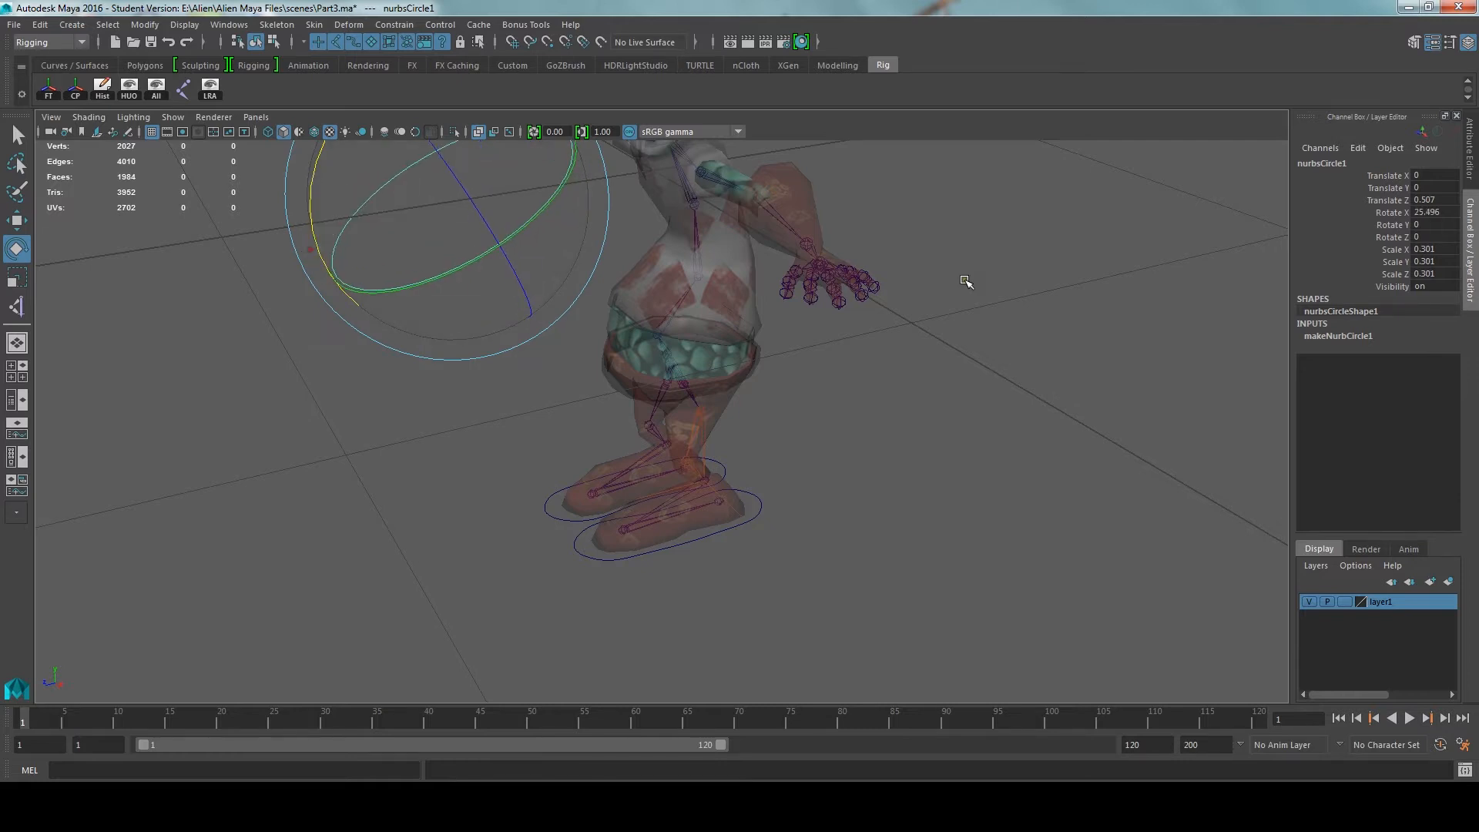
pyautogui.keyDown('alt'); pyautogui.moveTo(874, 257); pyautogui.dragTo(878, 231); pyautogui.keyUp('alt')
pyautogui.doubleClick(1435, 212)
pyautogui.write('90')
pyautogui.press('Return')
pyautogui.press('w')
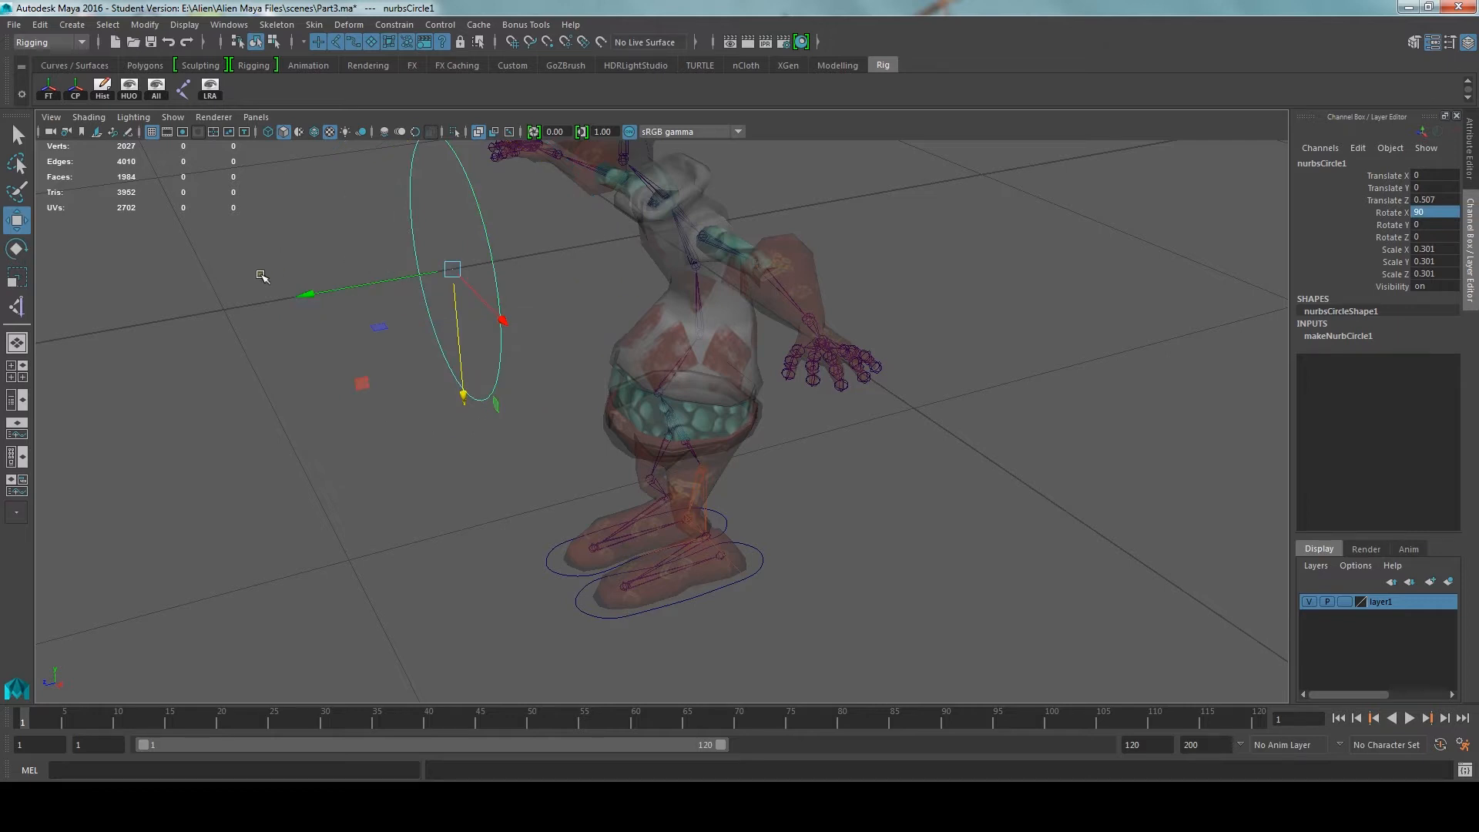
# Snap the circle to the left leg's joints, place it in front of the left knee and scale it to 0.043
pyautogui.press('v')
pyautogui.moveTo(452, 269); pyautogui.dragTo(695, 511)
pyautogui.scroll(5, 698, 510)
pyautogui.keyDown('alt'); pyautogui.moveTo(714, 508); pyautogui.dragTo(614, 346, button='middle'); pyautogui.keyUp('alt')
pyautogui.scroll(2, 614, 346)
pyautogui.keyDown('alt'); pyautogui.moveTo(614, 347); pyautogui.dragTo(743, 319); pyautogui.keyUp('alt')
pyautogui.press('v')
pyautogui.moveTo(678, 425); pyautogui.dragTo(428, 463)
pyautogui.scroll(-5, 680, 431)
pyautogui.press('r')
pyautogui.scroll(3, 586, 418)
pyautogui.keyDown('alt'); pyautogui.moveTo(585, 418); pyautogui.dragTo(379, 428); pyautogui.keyUp('alt')
pyautogui.press('w')
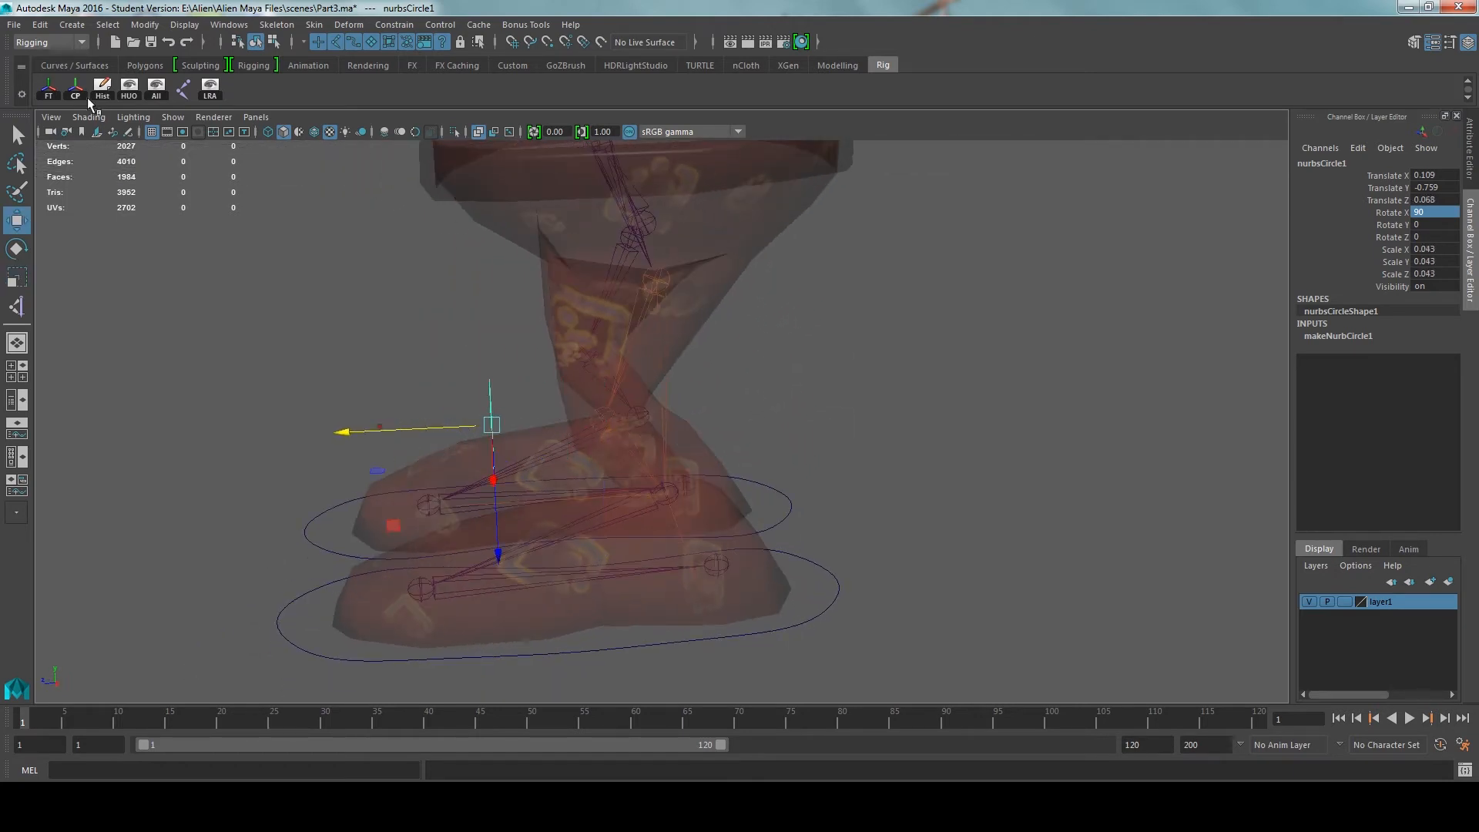
# Freeze the knee circle's transformations, centre its pivot and delete its history
pyautogui.click(54, 92)
pyautogui.click(100, 92)
pyautogui.click(47, 87)
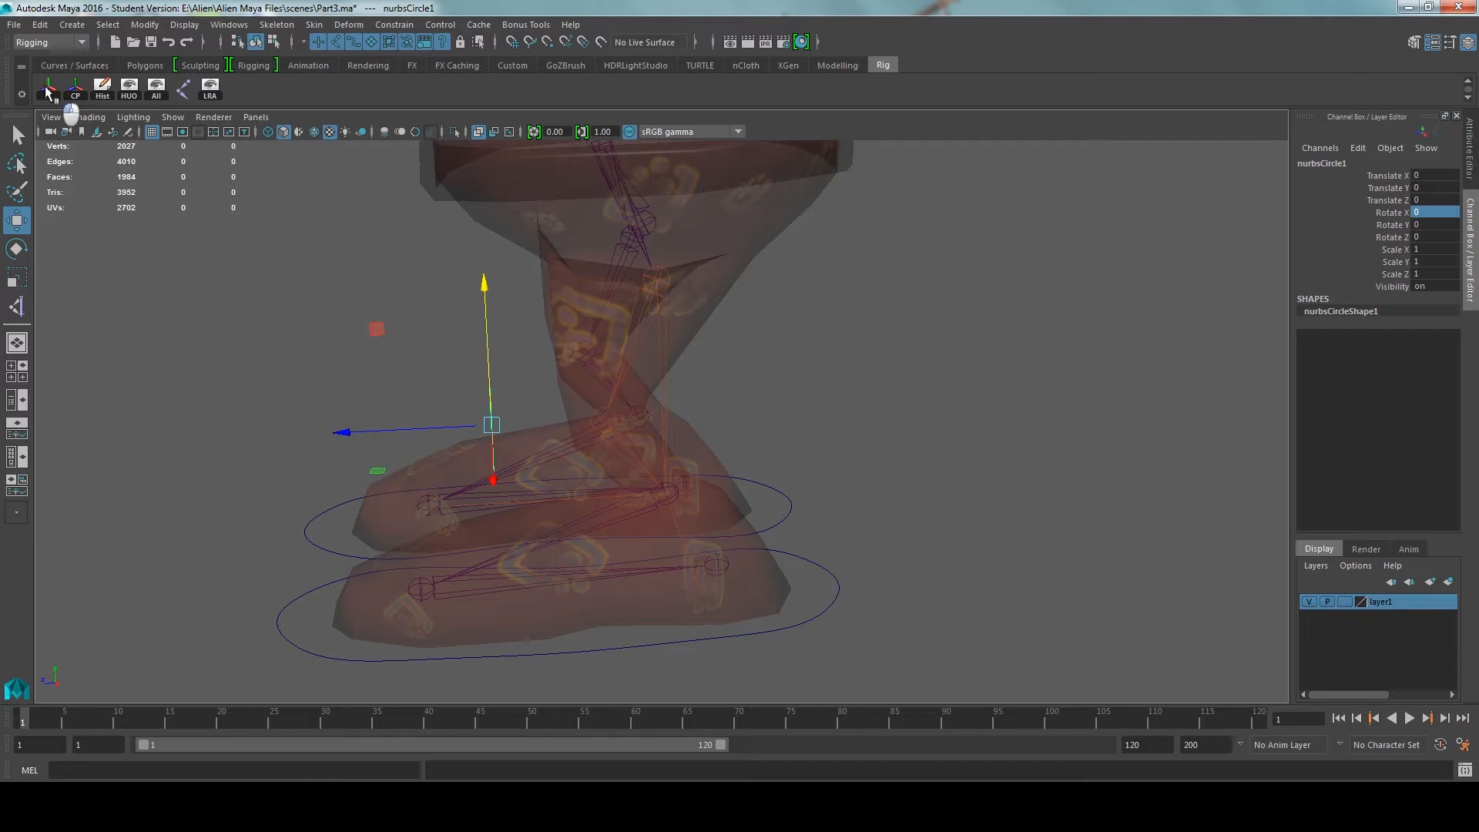
pyautogui.click(83, 86)
pyautogui.click(97, 82)
# In the front view, move the knee circle's pivot horizontally onto the character's centre line
pyautogui.keyDown('alt'); pyautogui.moveTo(362, 308); pyautogui.dragTo(522, 336); pyautogui.keyUp('alt')
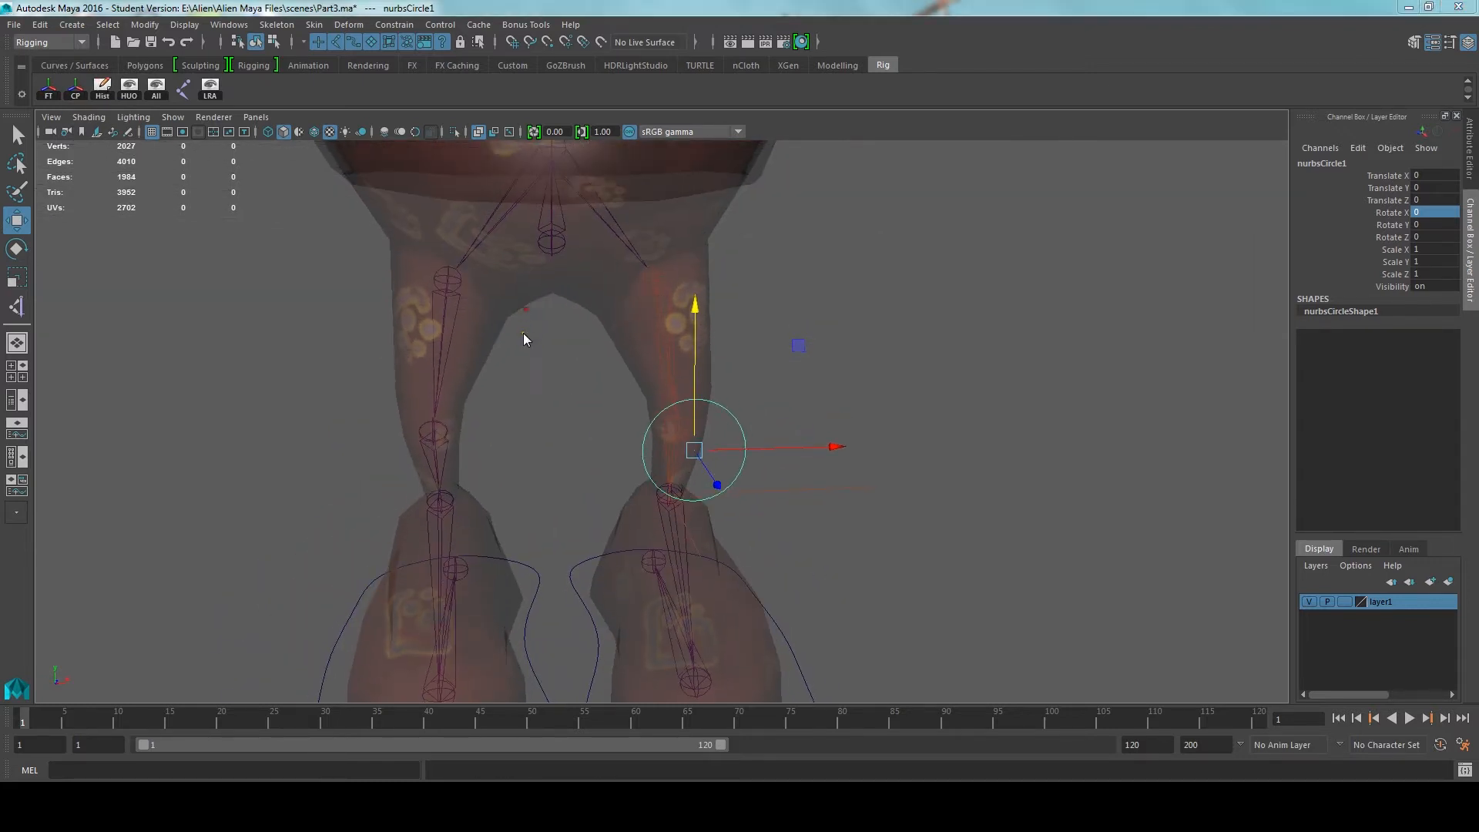
pyautogui.press('space')
pyautogui.press('space')
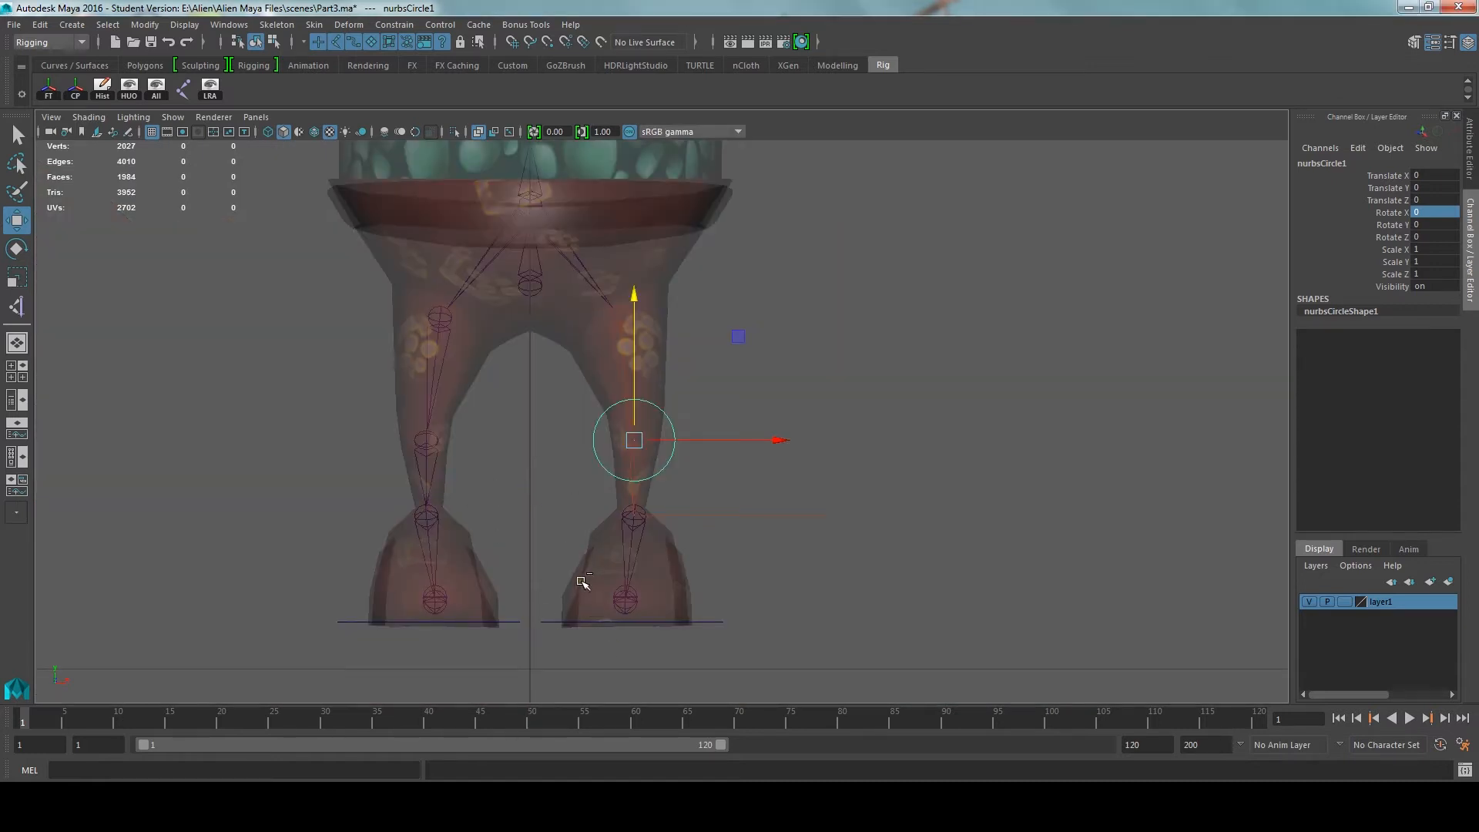
pyautogui.press('d')
pyautogui.moveTo(763, 445); pyautogui.dragTo(650, 455)
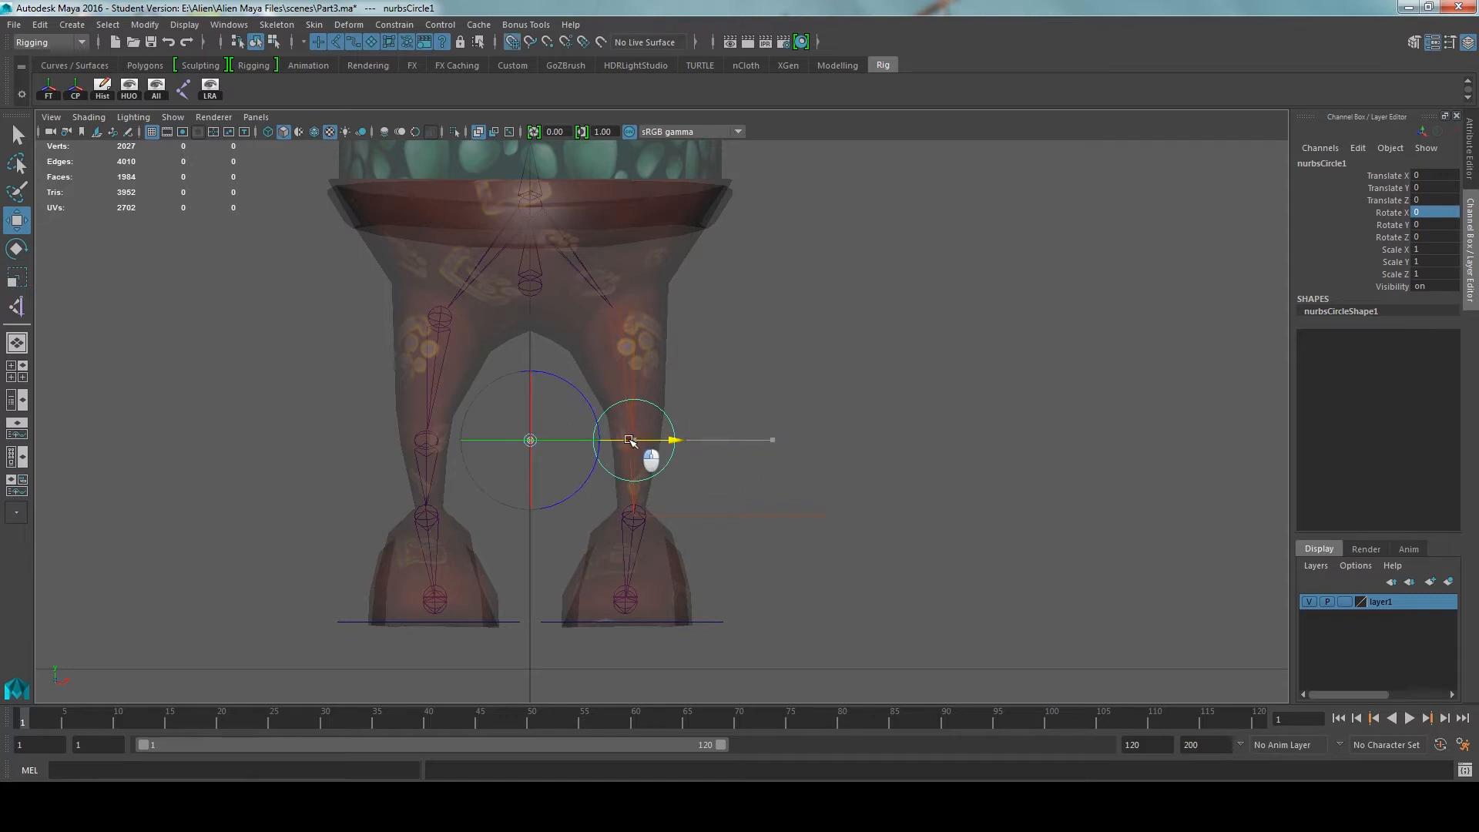
# Duplicate the knee circle and mirror the copy onto the other leg with Scale X -1
pyautogui.hotkey('ctrl', 'd')
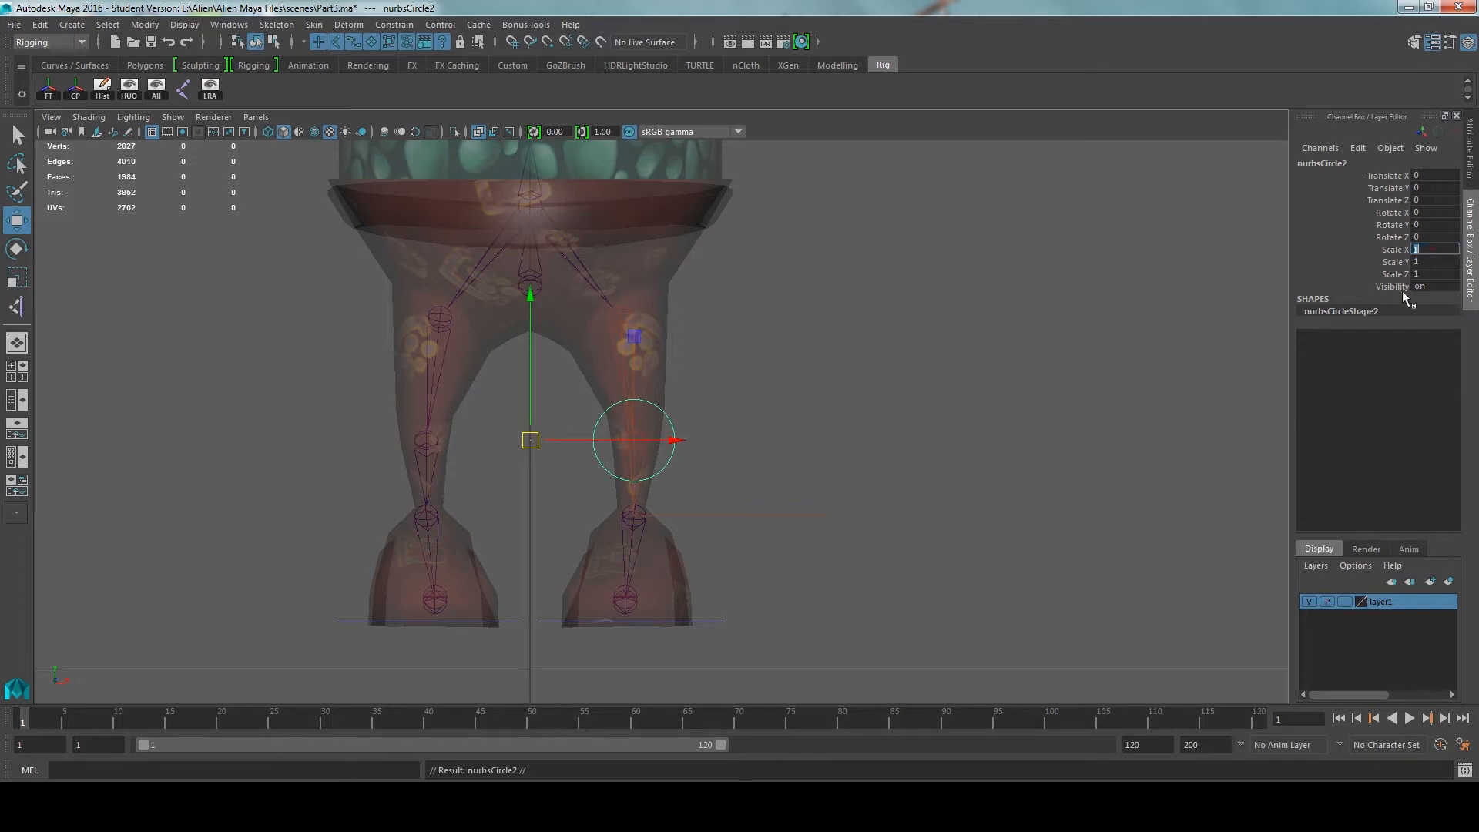
pyautogui.press('Return')
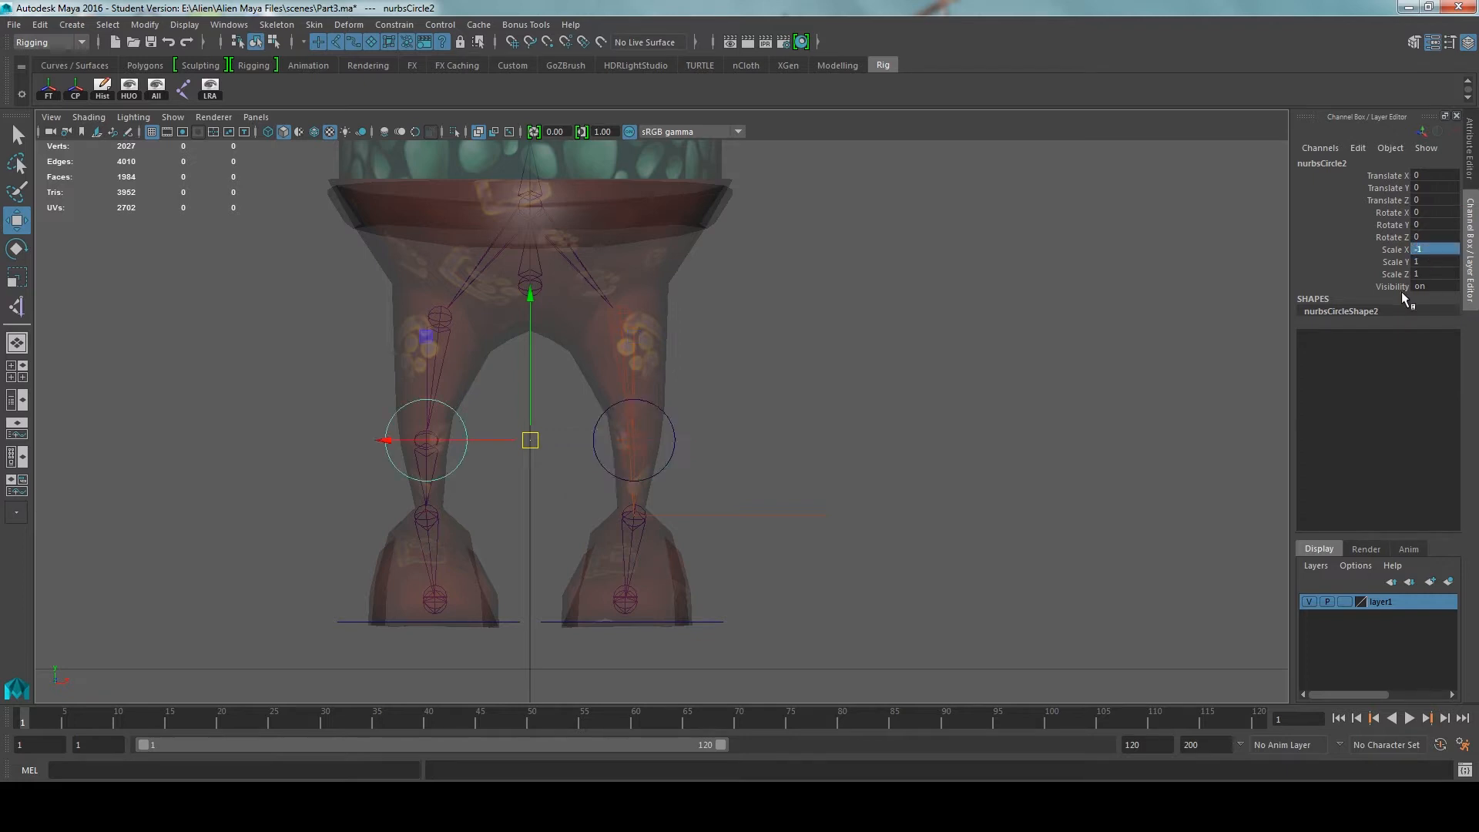
pyautogui.rightClick(1402, 291)
pyautogui.click(961, 291)
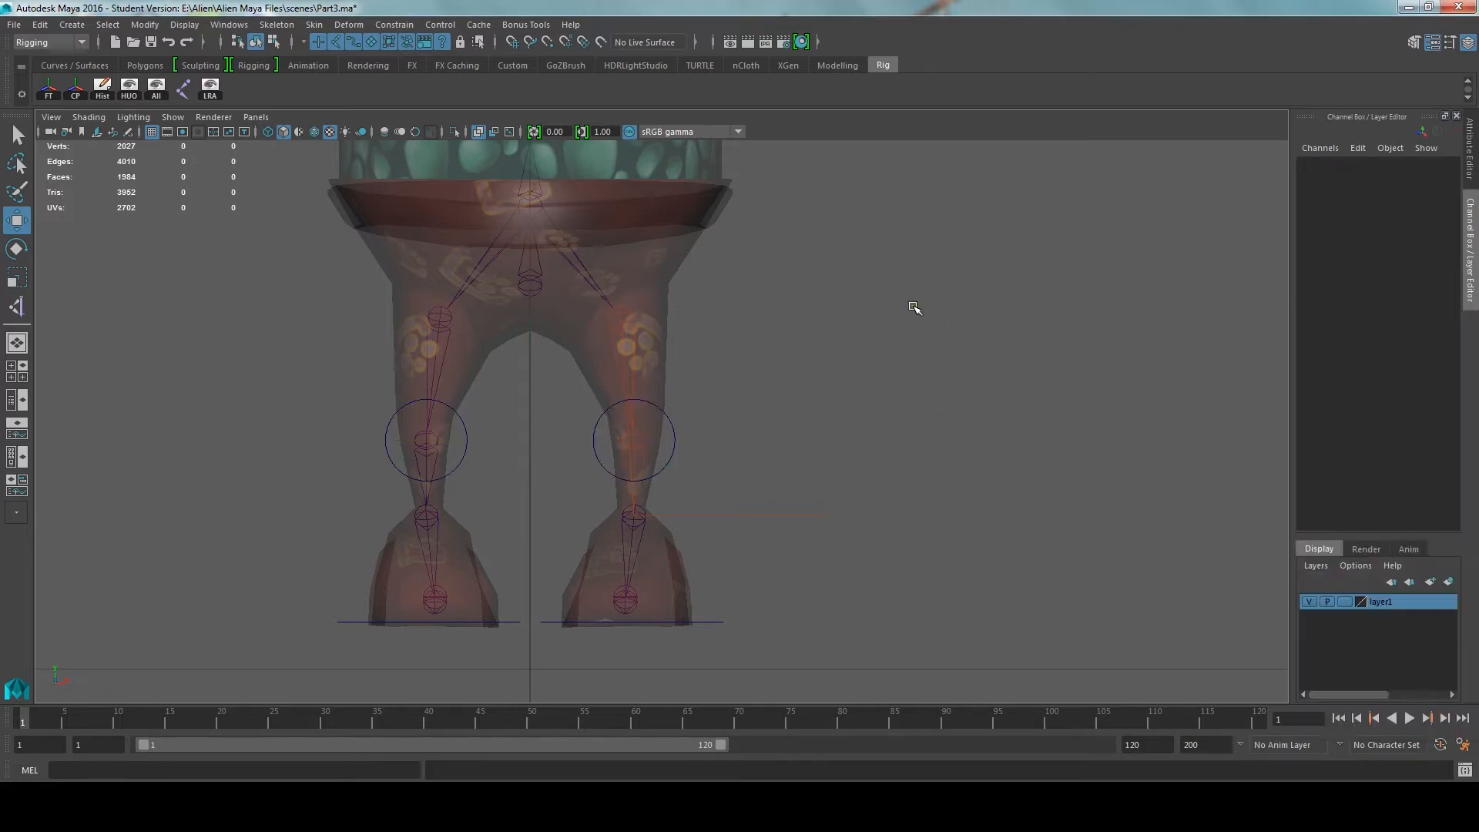
# Freeze the transformations of both knee circles, centre their pivots and delete their history
pyautogui.press('space')
pyautogui.press('space')
pyautogui.keyDown('alt'); pyautogui.moveTo(861, 331); pyautogui.dragTo(564, 365); pyautogui.keyUp('alt')
pyautogui.moveTo(477, 352); pyautogui.dragTo(525, 422)
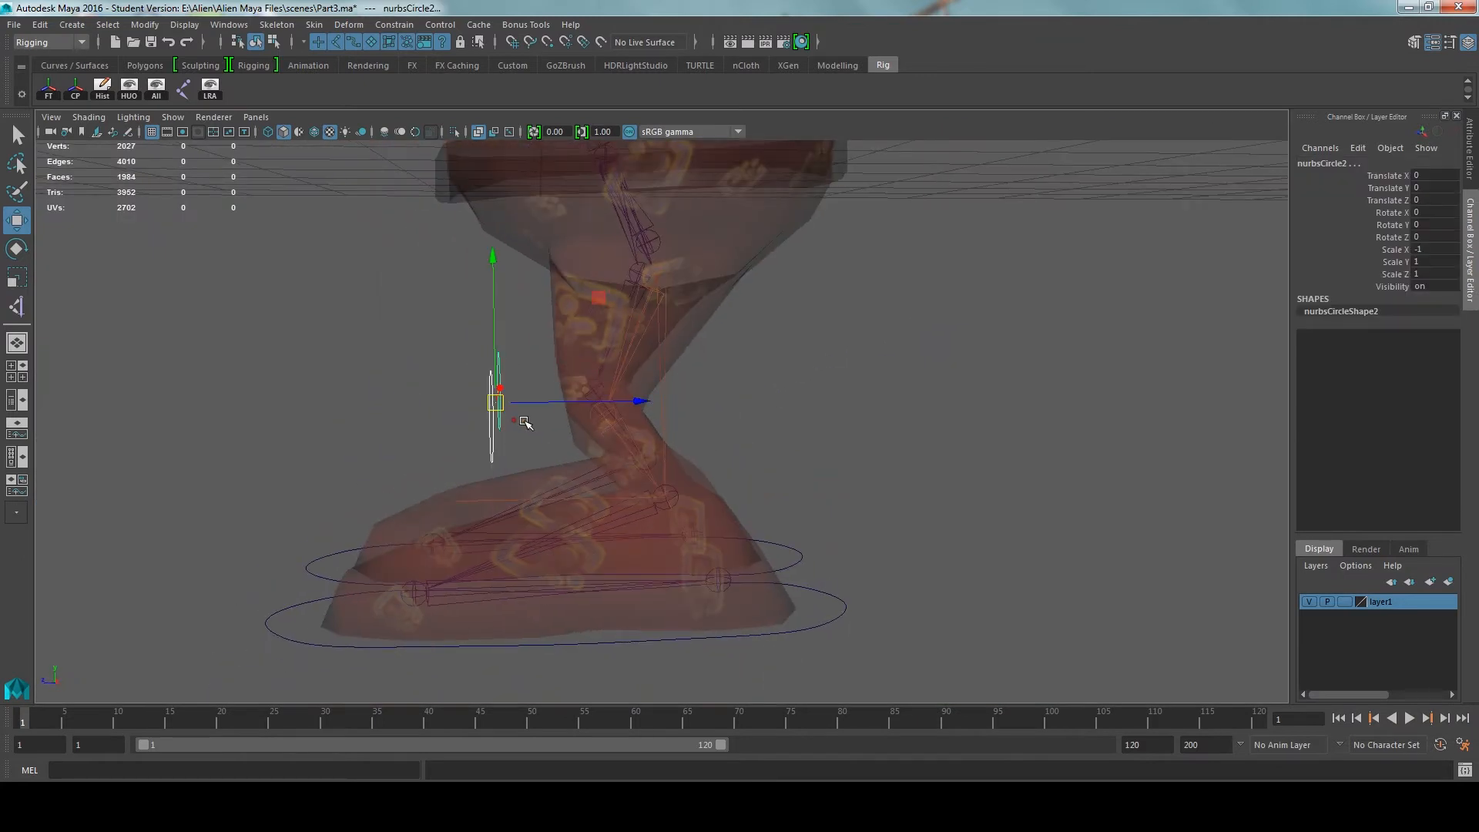
pyautogui.click(48, 97)
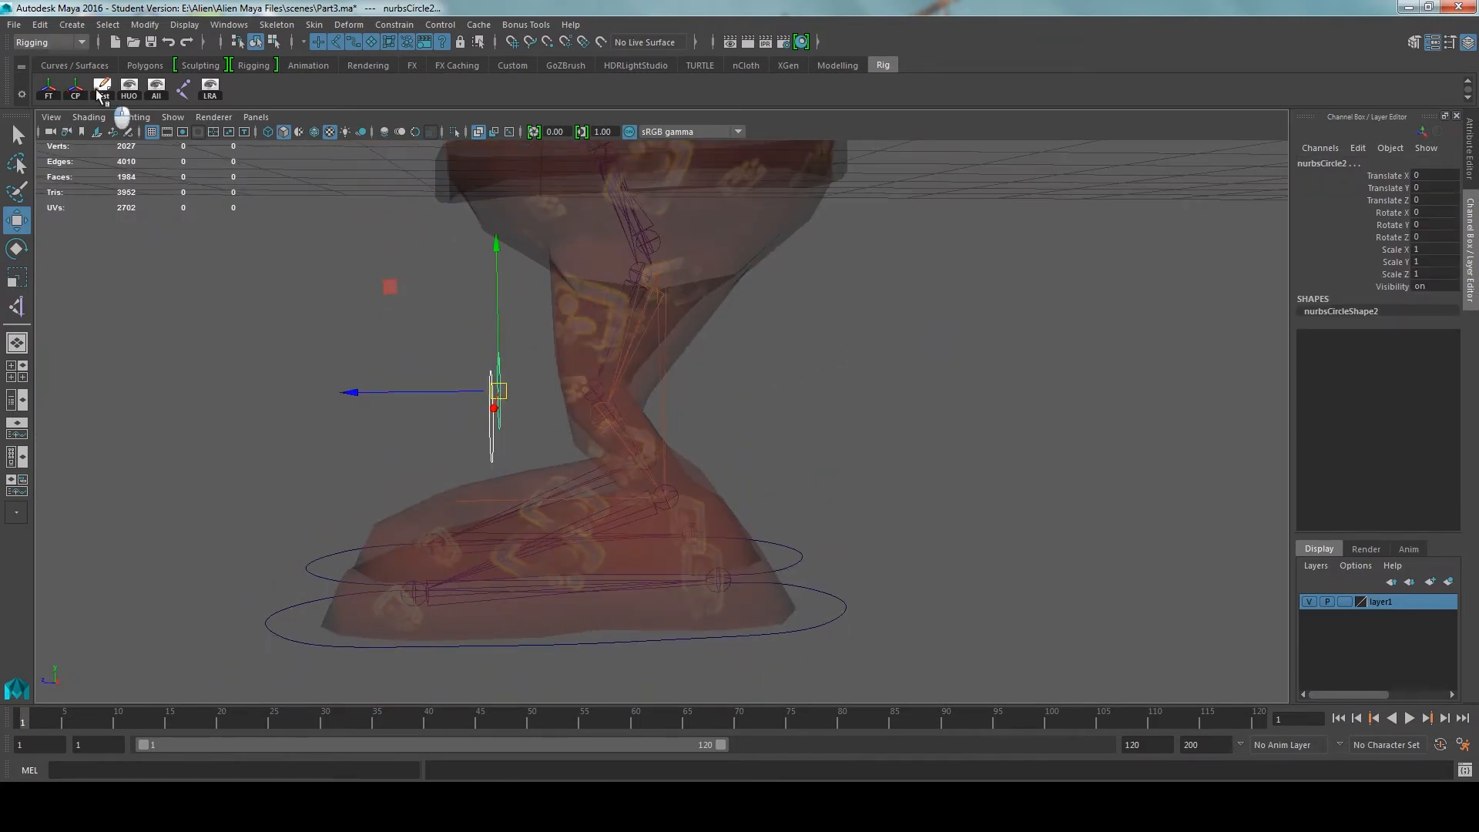
pyautogui.click(357, 323)
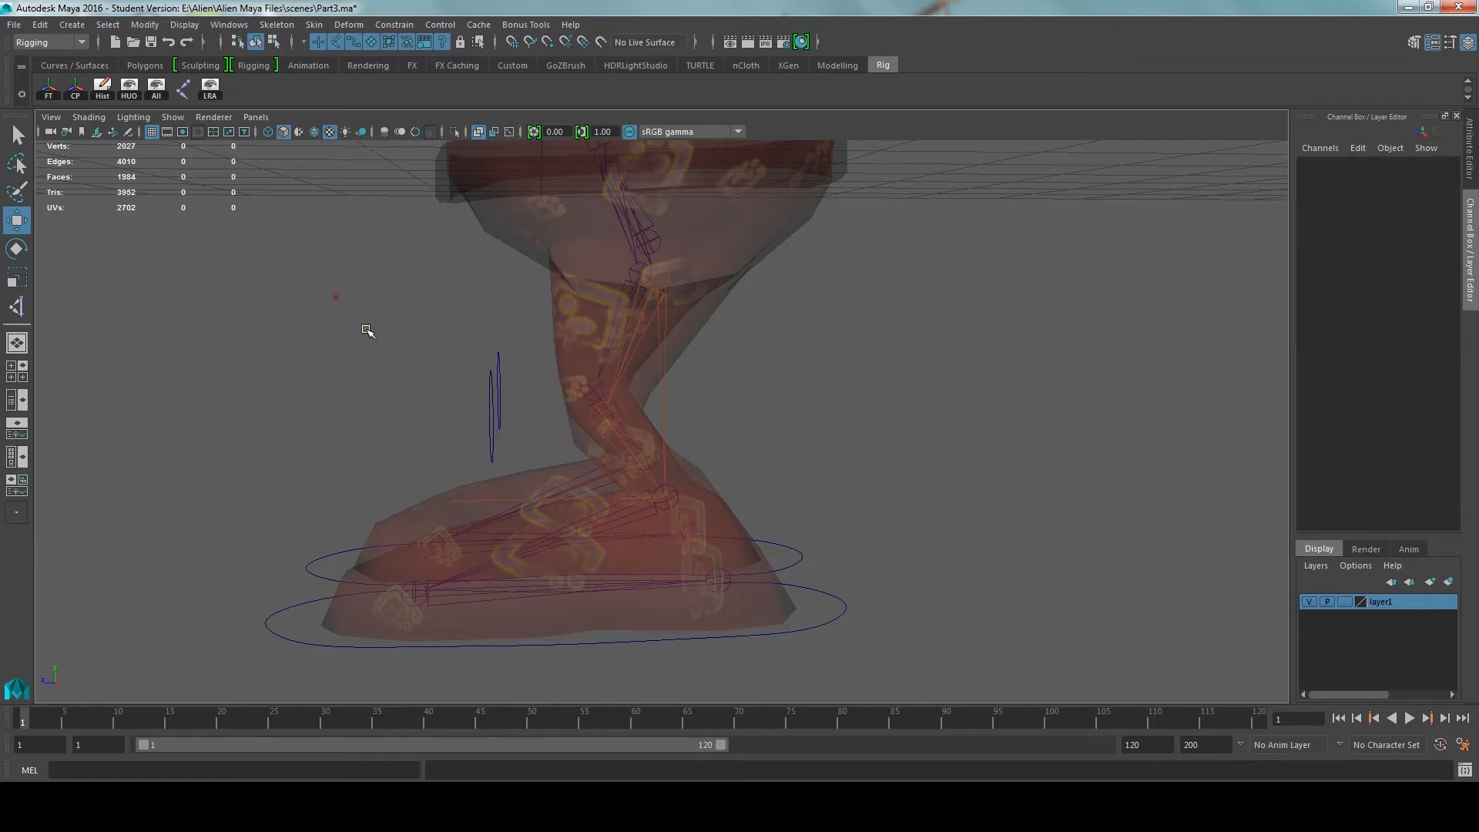
# Show the Outliner beside the perspective view and delete nurbsSquare1 and nurbsSquare2
pyautogui.keyDown('alt'); pyautogui.moveTo(441, 359); pyautogui.dragTo(537, 401); pyautogui.keyUp('alt')
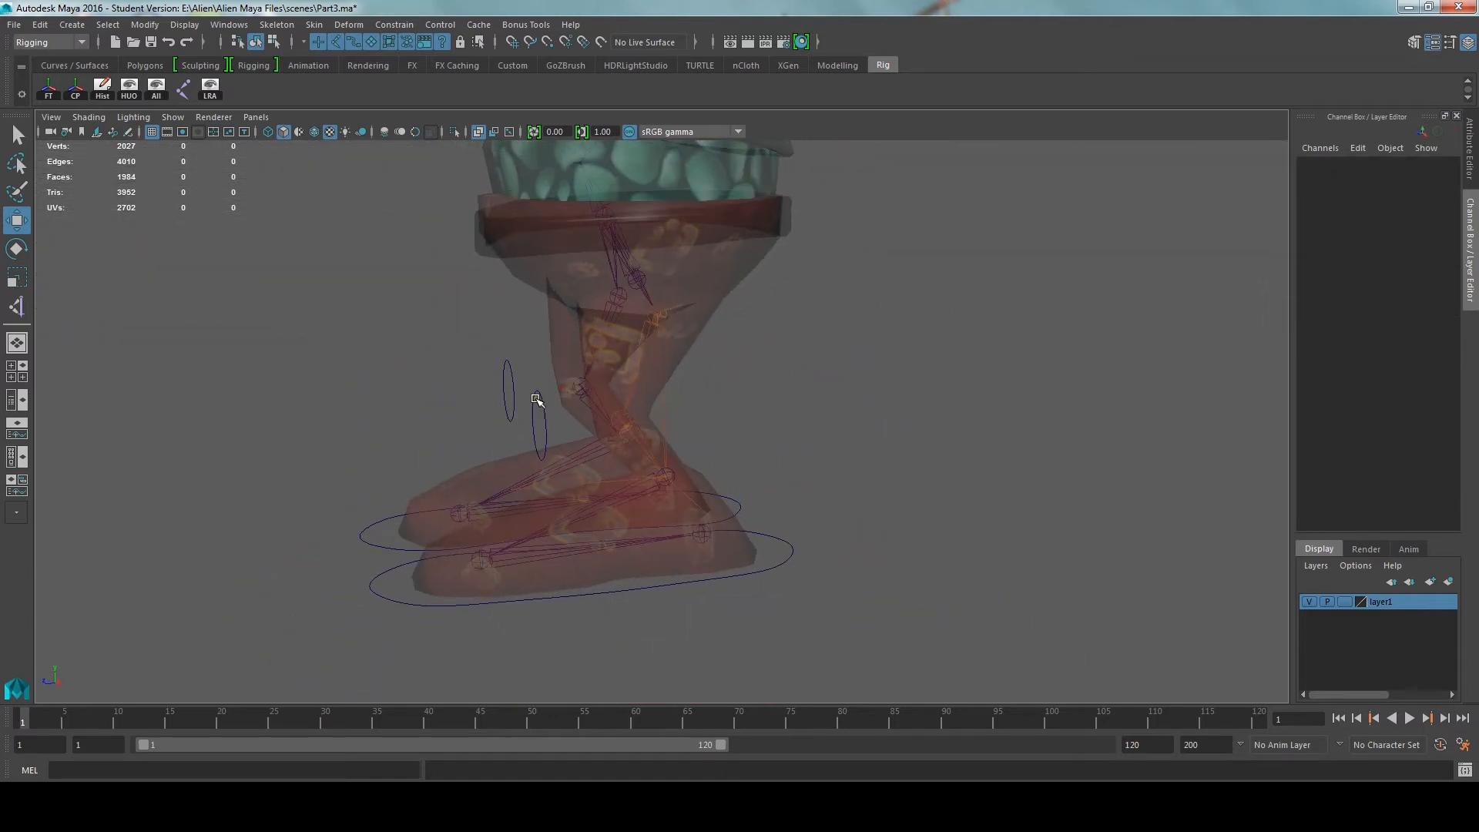
pyautogui.click(541, 412)
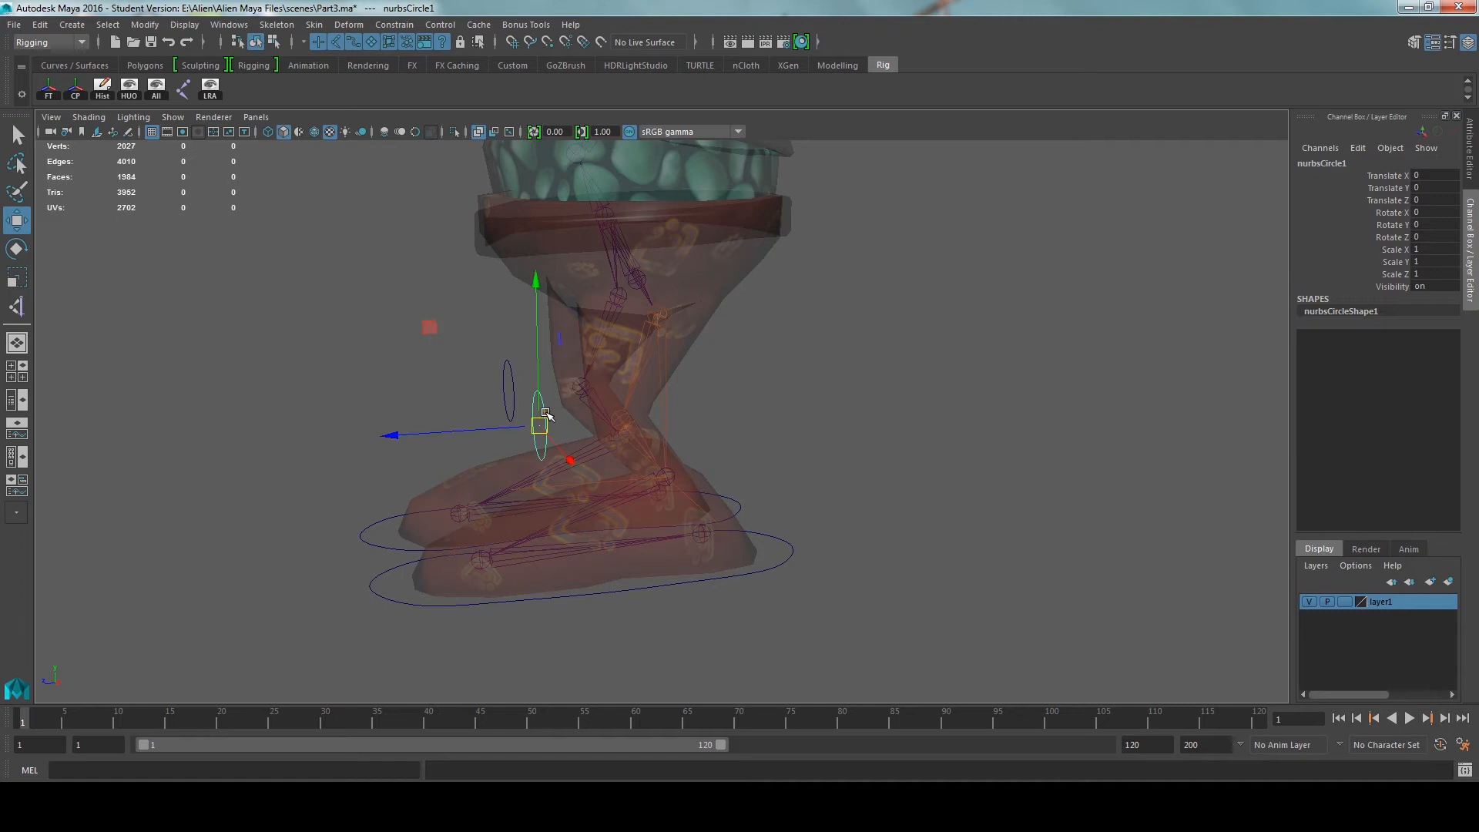
pyautogui.click(18, 456)
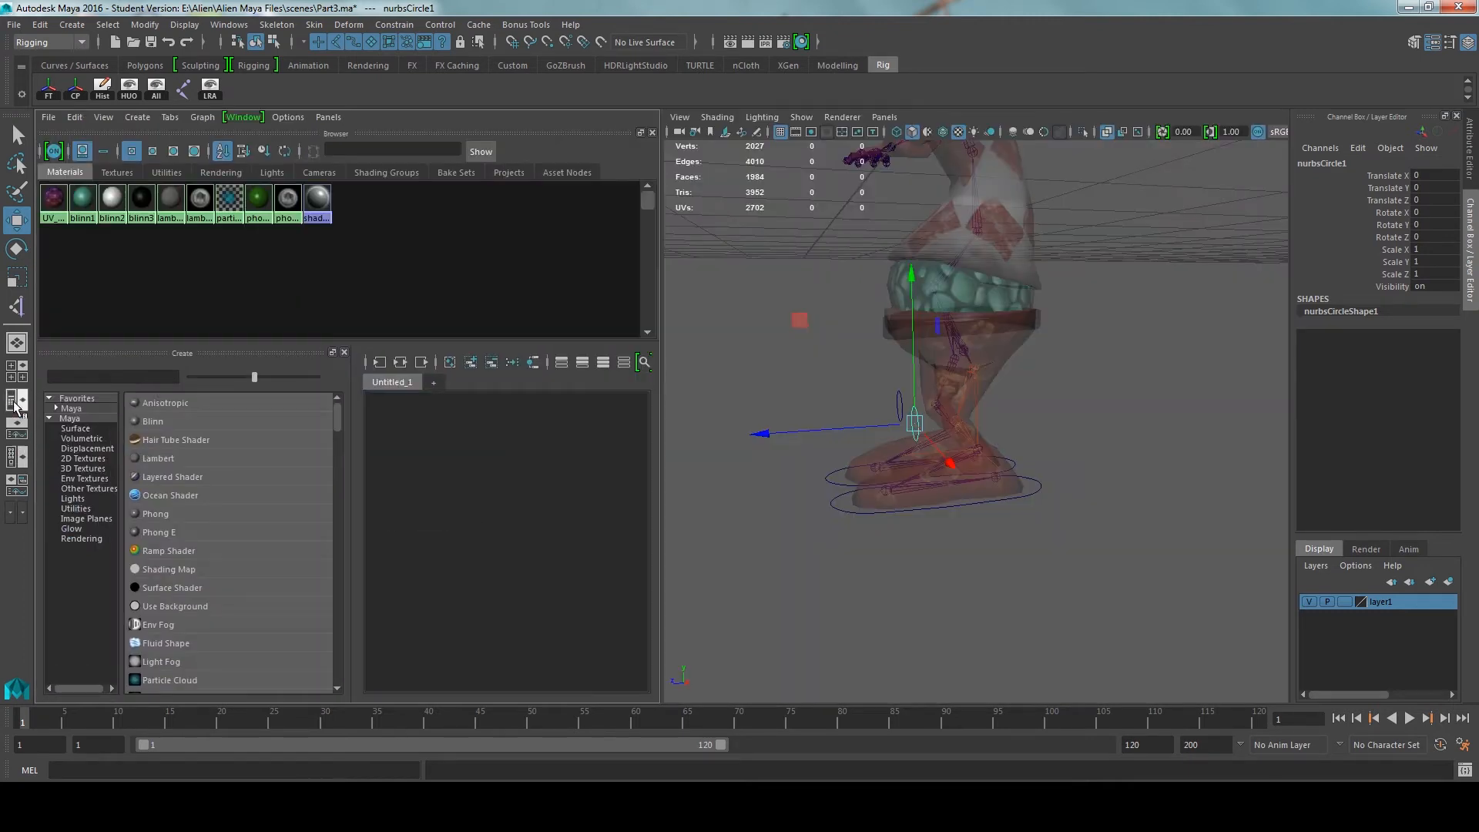
pyautogui.click(14, 402)
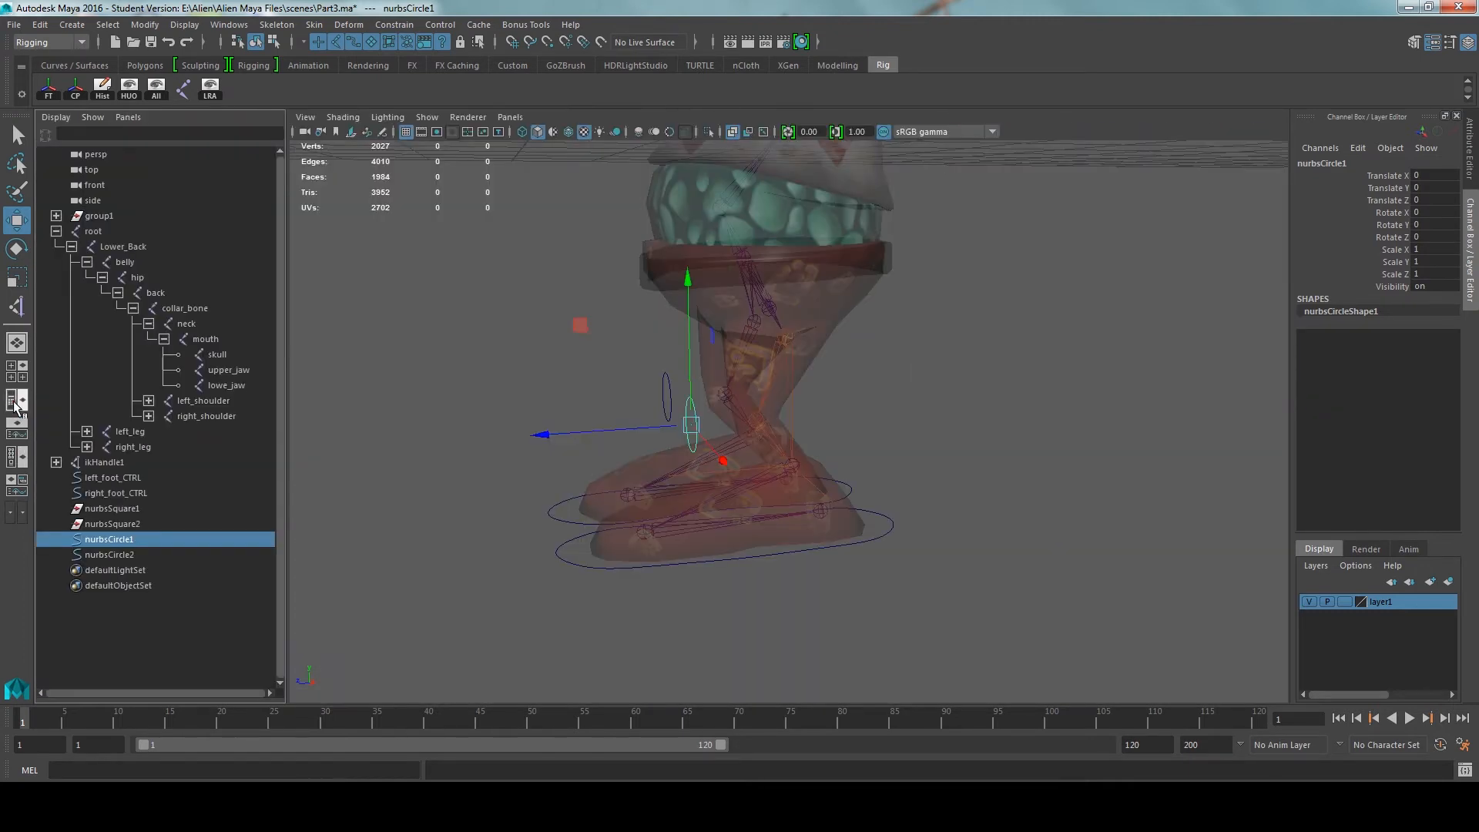
pyautogui.click(121, 510)
pyautogui.keyDown('shift'); pyautogui.click(127, 524); pyautogui.keyUp('shift')
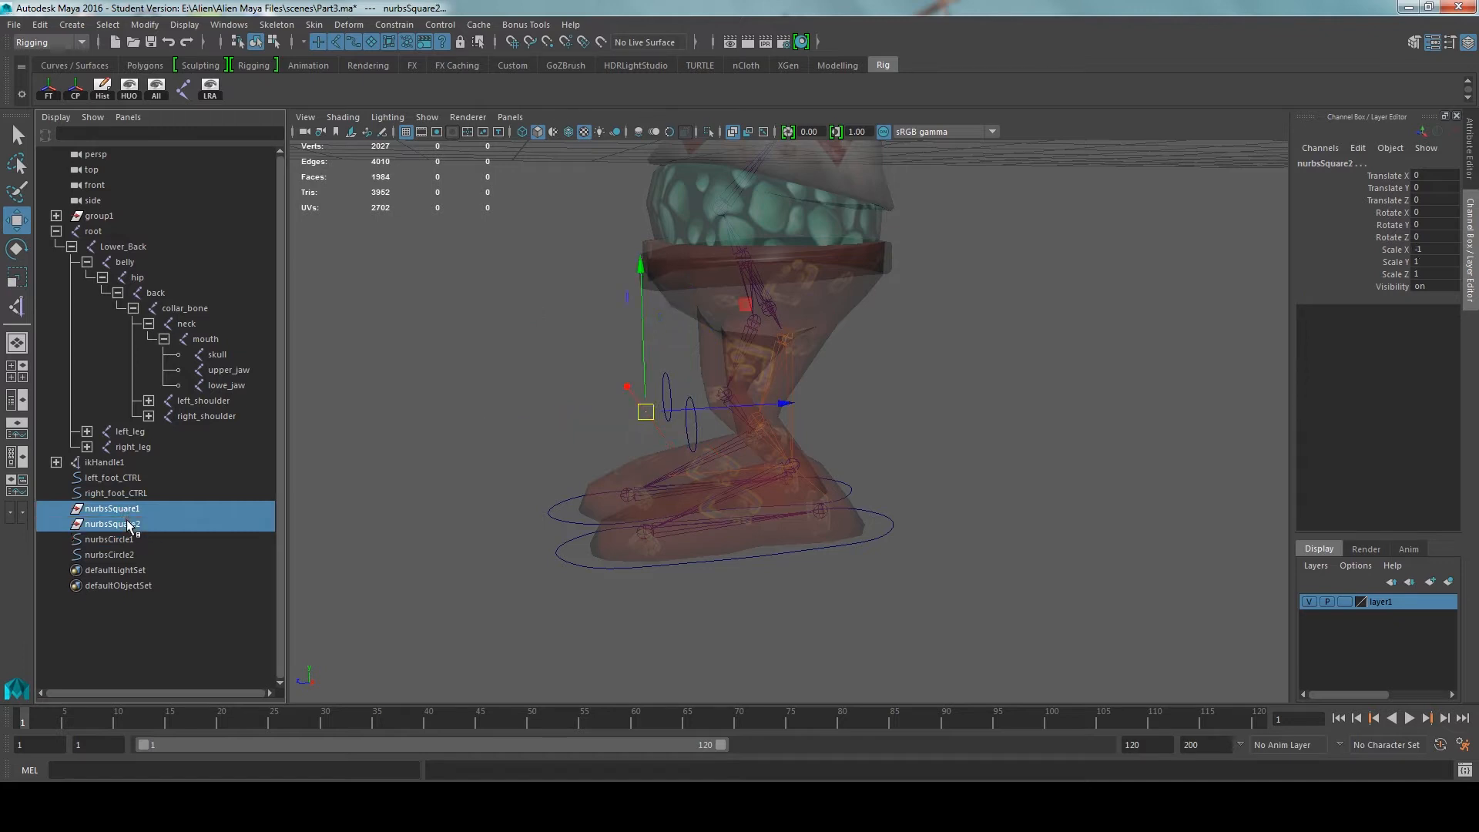
pyautogui.press('Delete')
# Rename nurbsCircle1 to left_knee_CTRL and nurbsCircle2 to right_knee_CTRL
pyautogui.click(124, 509)
pyautogui.doubleClick(124, 509)
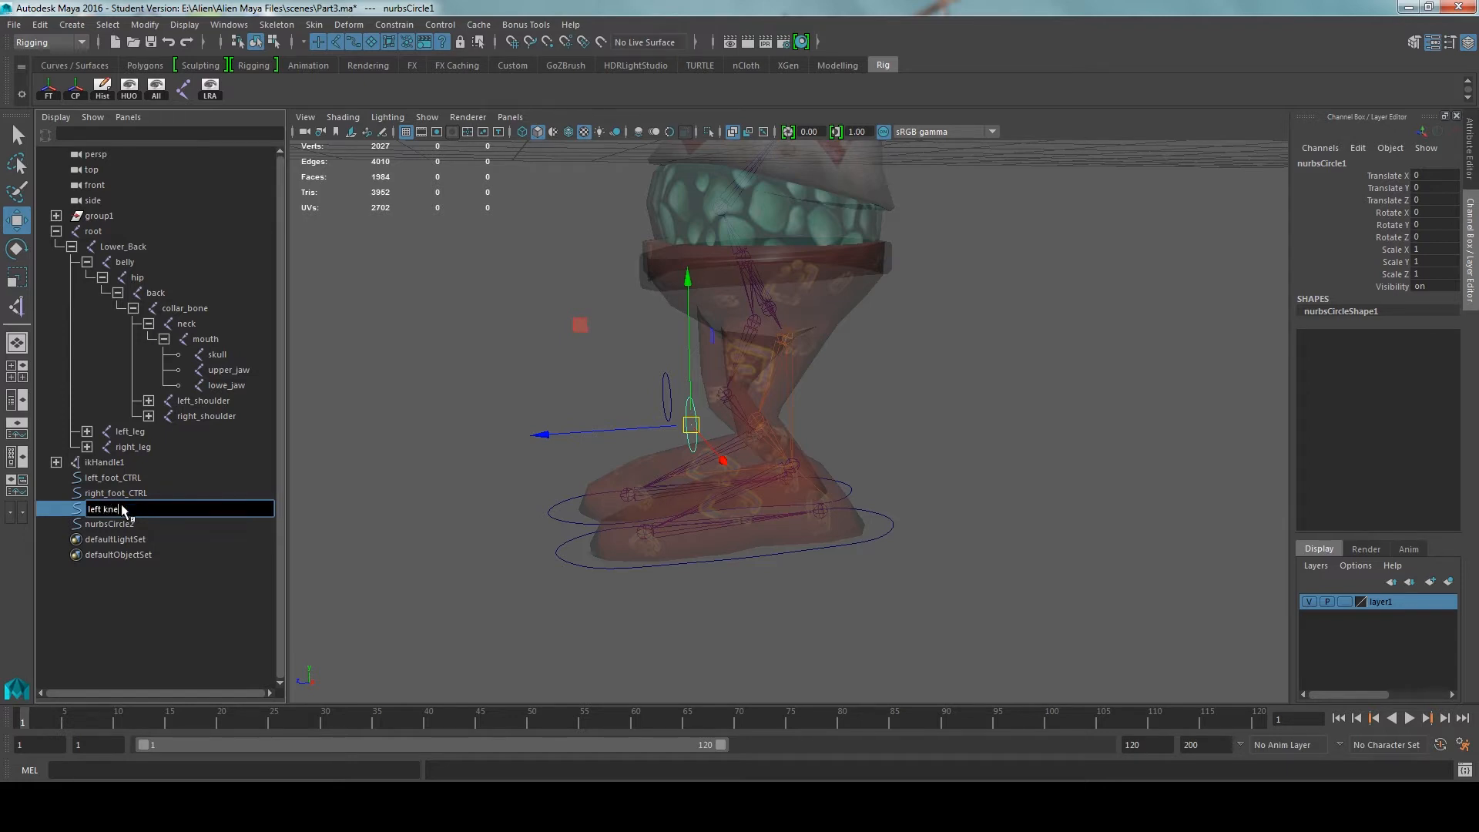
pyautogui.press('Return')
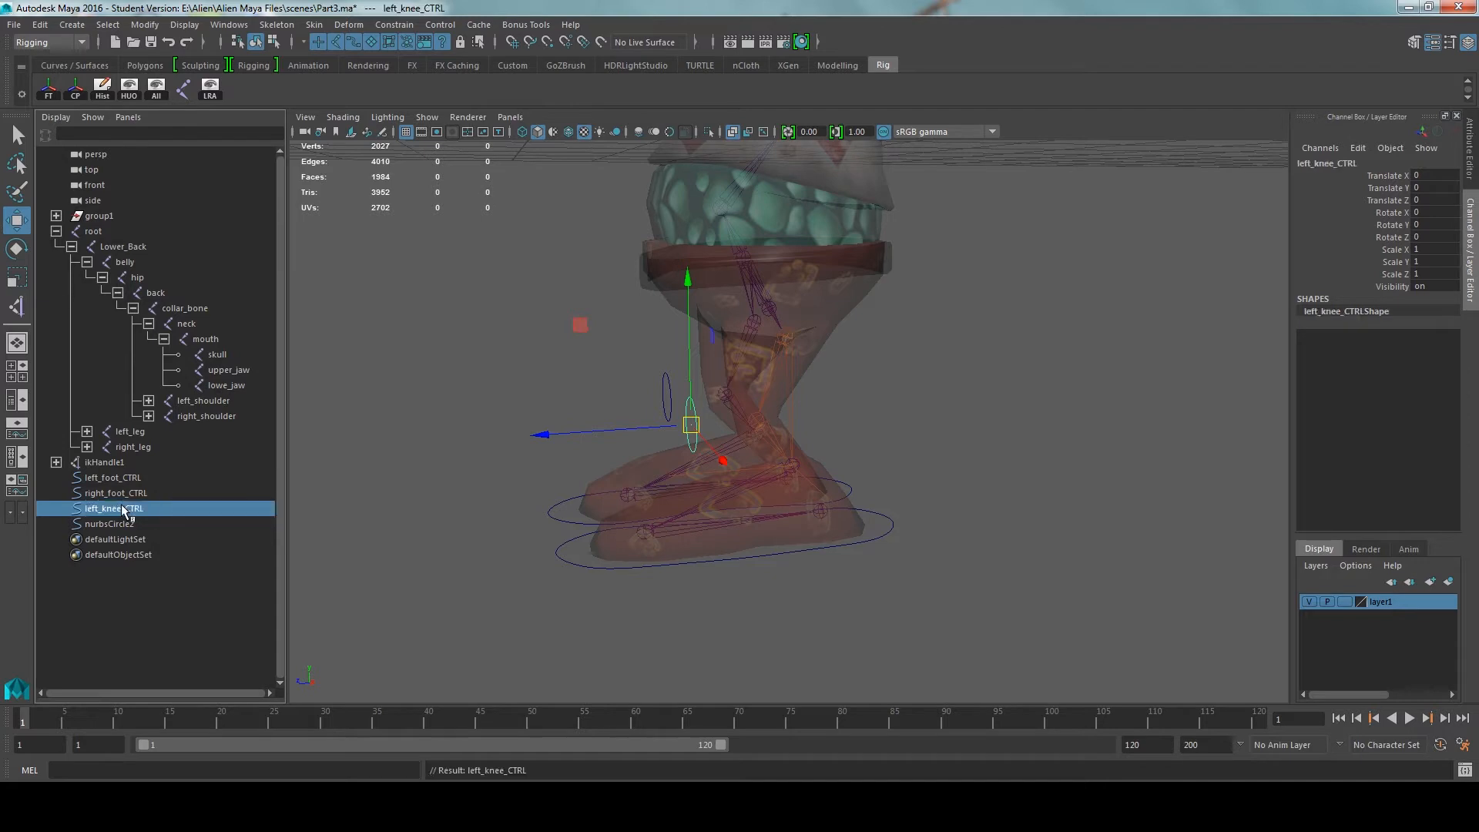
pyautogui.doubleClick(118, 521)
pyautogui.write('right knee CTRL')
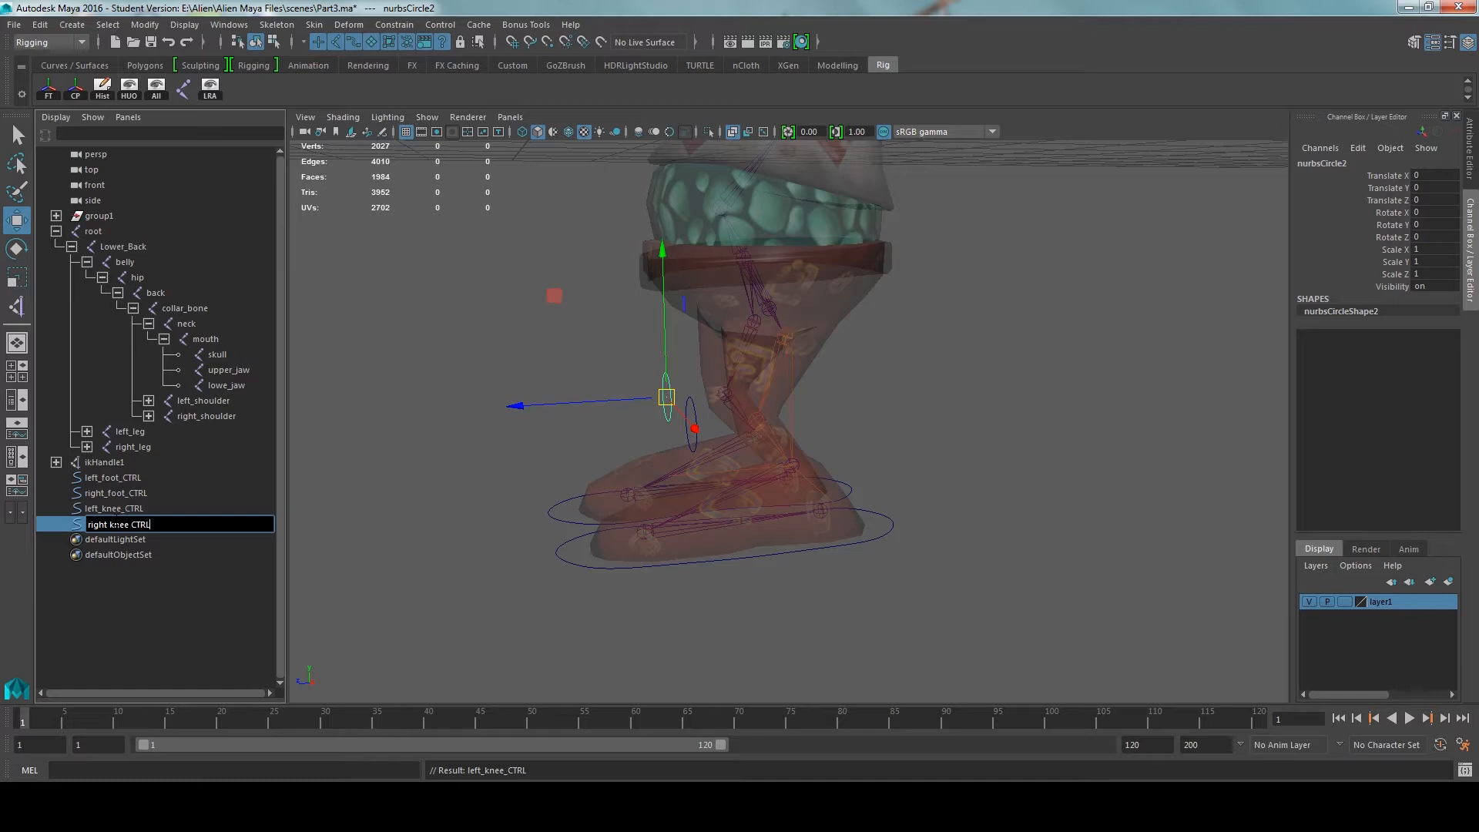
pyautogui.press('Return')
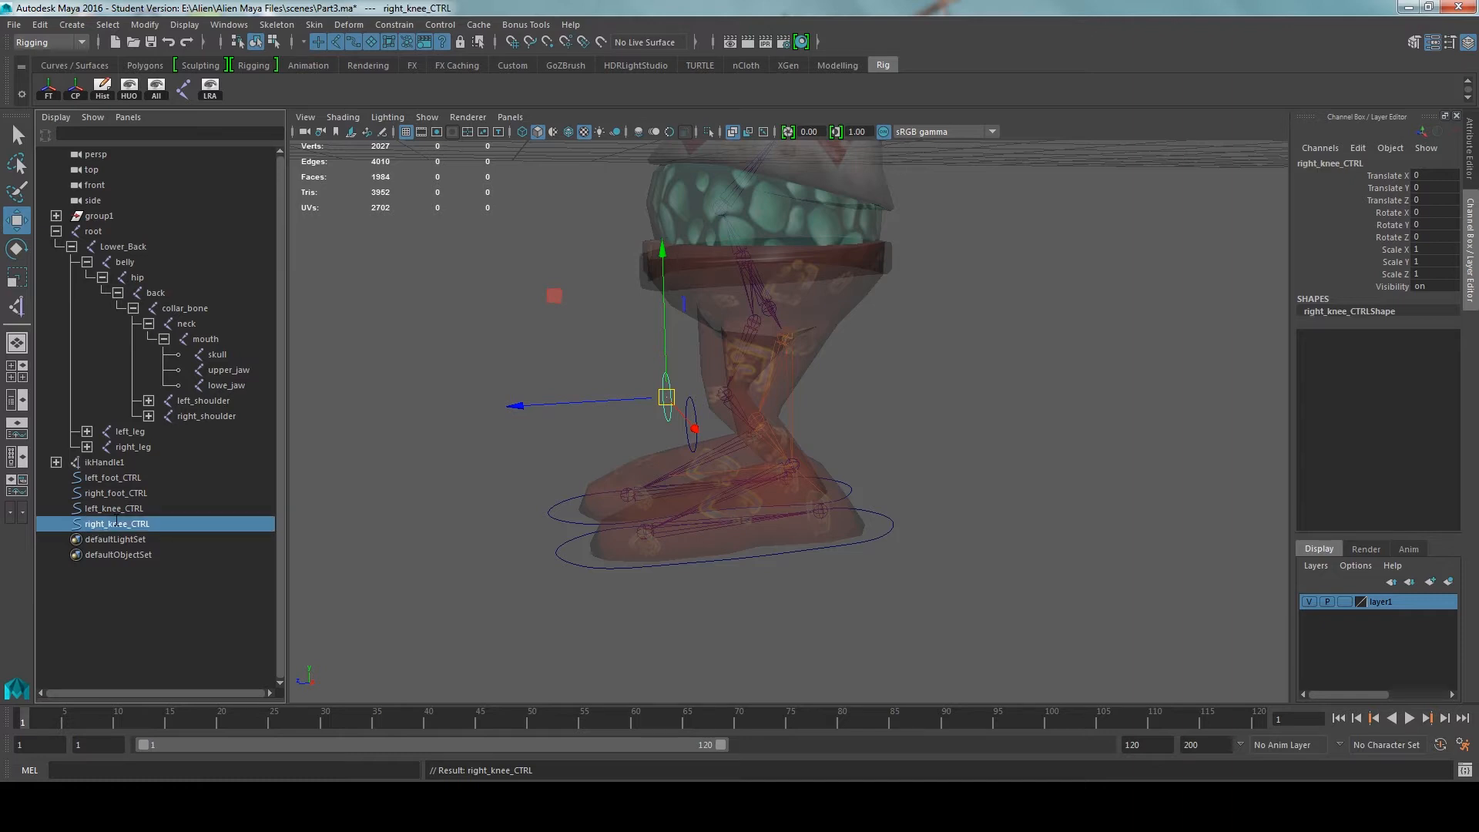
# Try moving left_knee_CTRL sideways along X and undo the move
pyautogui.keyDown('alt'); pyautogui.moveTo(747, 491); pyautogui.dragTo(858, 433); pyautogui.keyUp('alt')
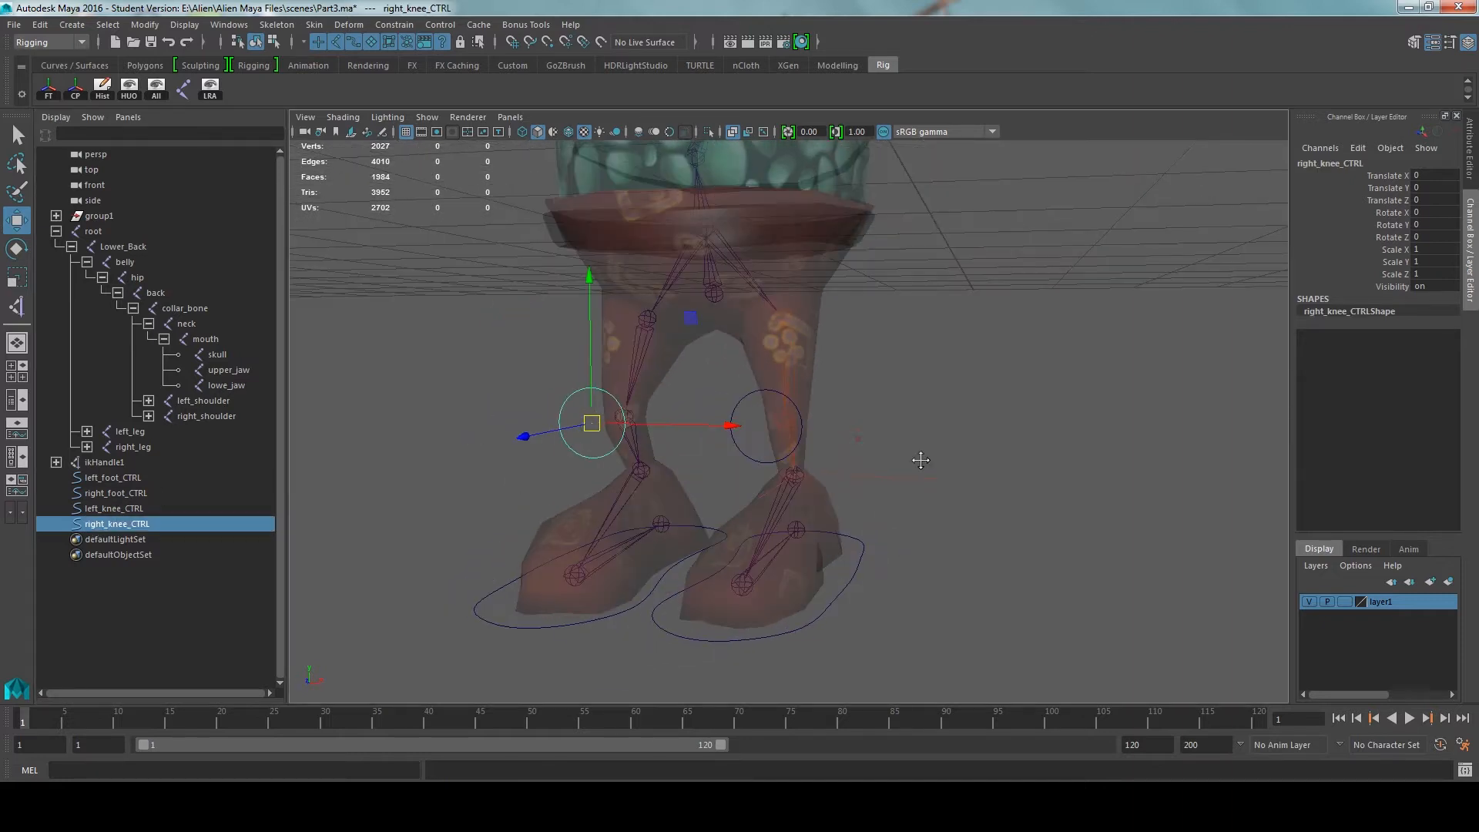
pyautogui.keyDown('alt'); pyautogui.moveTo(917, 460); pyautogui.dragTo(869, 491, button='middle'); pyautogui.keyUp('alt')
pyautogui.scroll(3, 869, 490)
pyautogui.keyDown('alt'); pyautogui.moveTo(786, 441); pyautogui.dragTo(887, 486); pyautogui.keyUp('alt')
pyautogui.click(822, 451)
pyautogui.scroll(2, 891, 501)
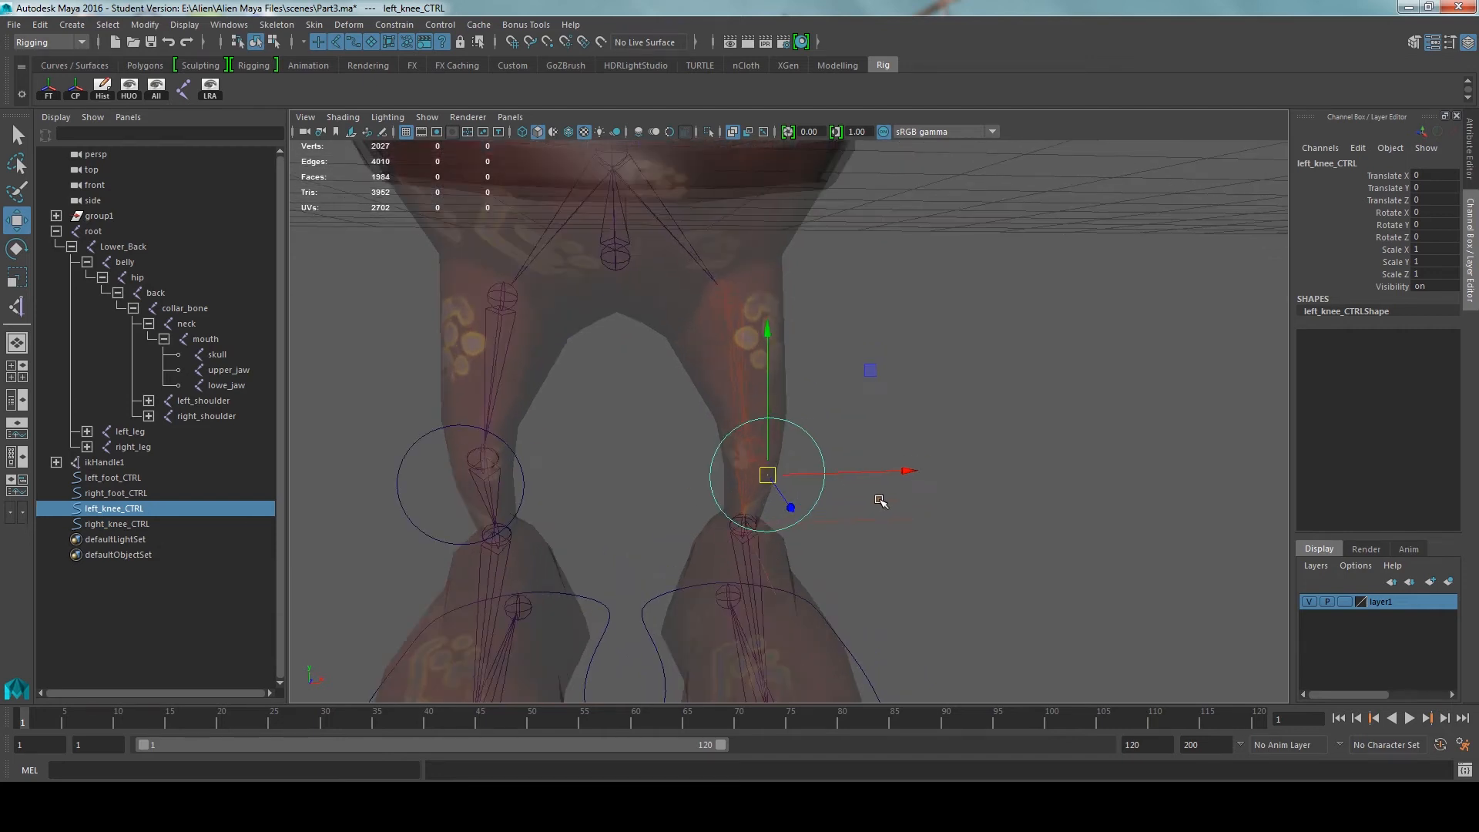
pyautogui.scroll(3, 880, 501)
pyautogui.scroll(-3, 815, 472)
pyautogui.moveTo(828, 422); pyautogui.dragTo(805, 452)
pyautogui.moveTo(907, 470); pyautogui.dragTo(997, 472)
pyautogui.hotkey('ctrl', 'z')
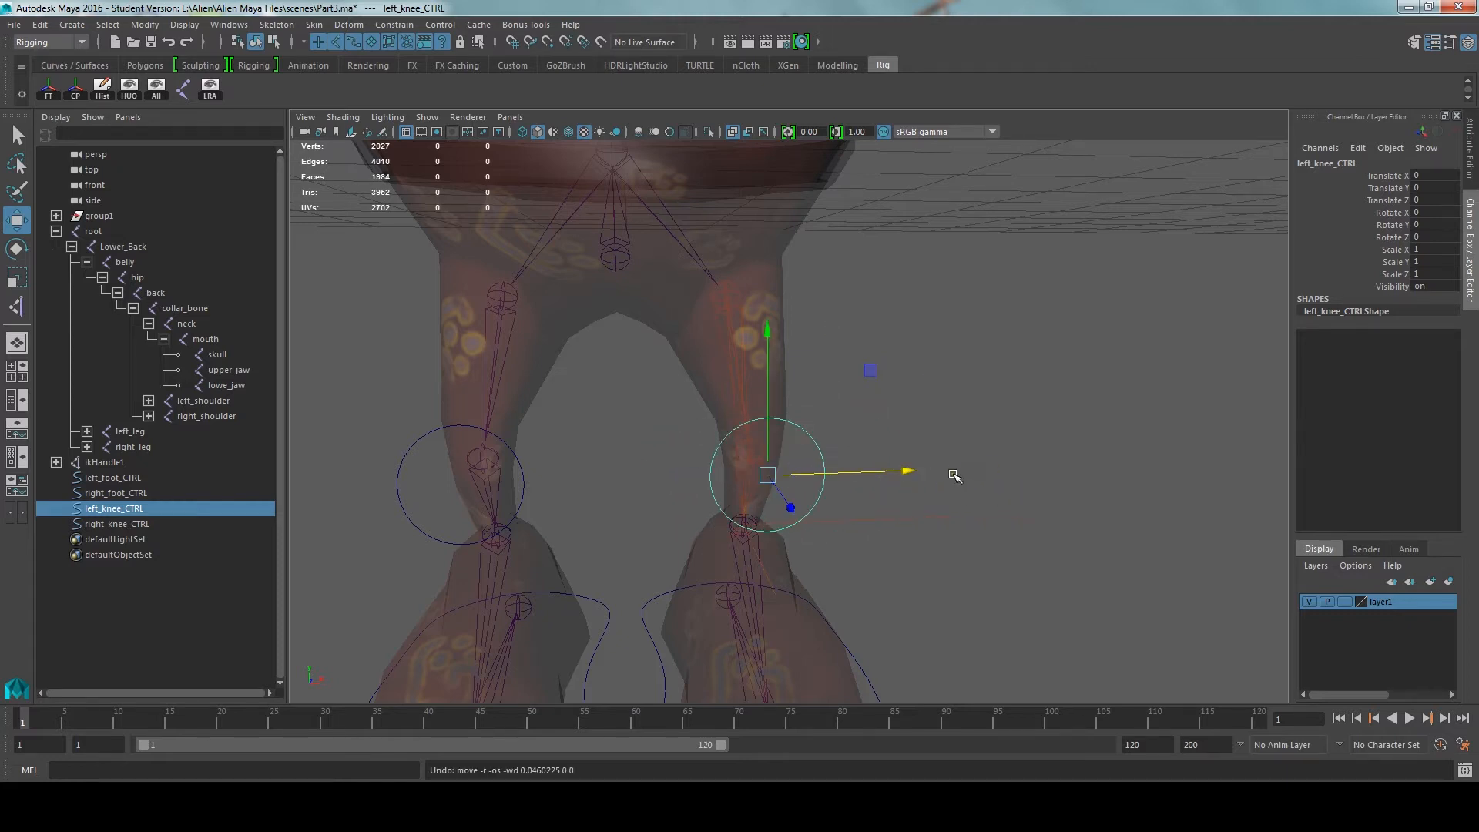
# Apply a Pole Vector constraint from left_knee_CTRL to the left leg's ikHandle1
pyautogui.scroll(-3, 917, 485)
pyautogui.scroll(3, 886, 493)
pyautogui.scroll(3, 862, 466)
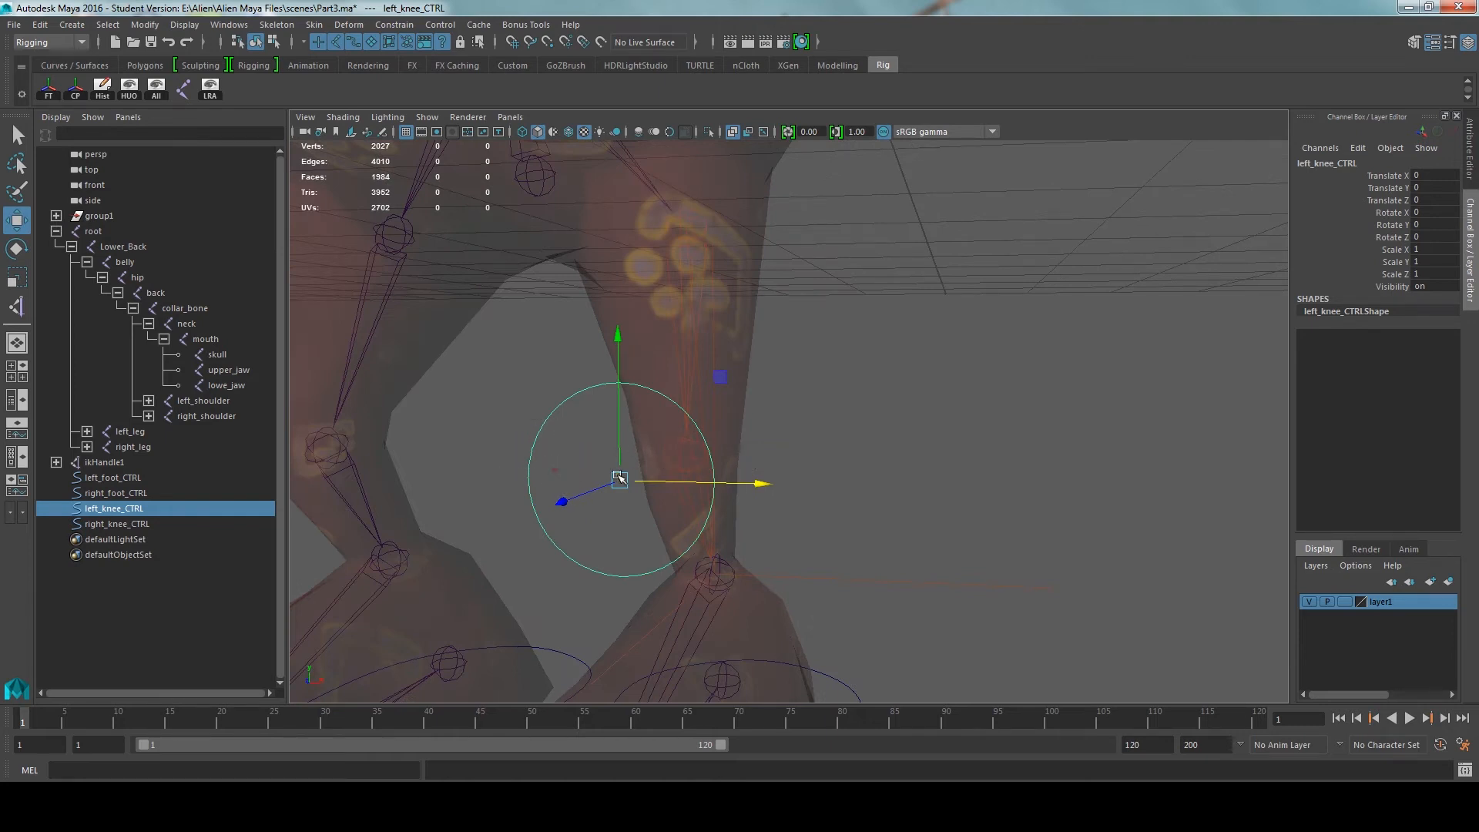
pyautogui.keyDown('shift'); pyautogui.moveTo(916, 539); pyautogui.dragTo(891, 584); pyautogui.keyUp('shift')
pyautogui.scroll(-5, 889, 594)
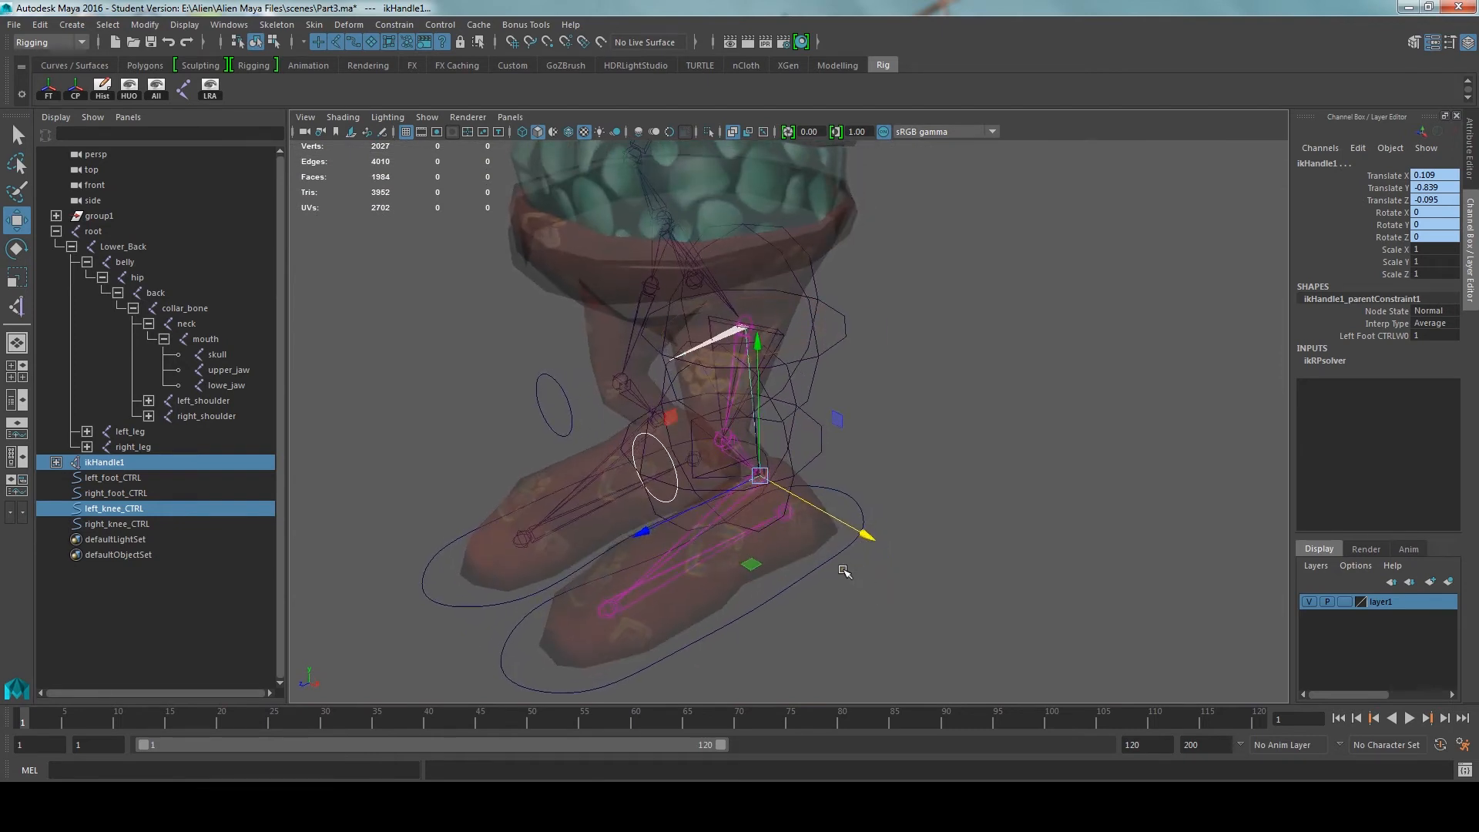
pyautogui.click(397, 25)
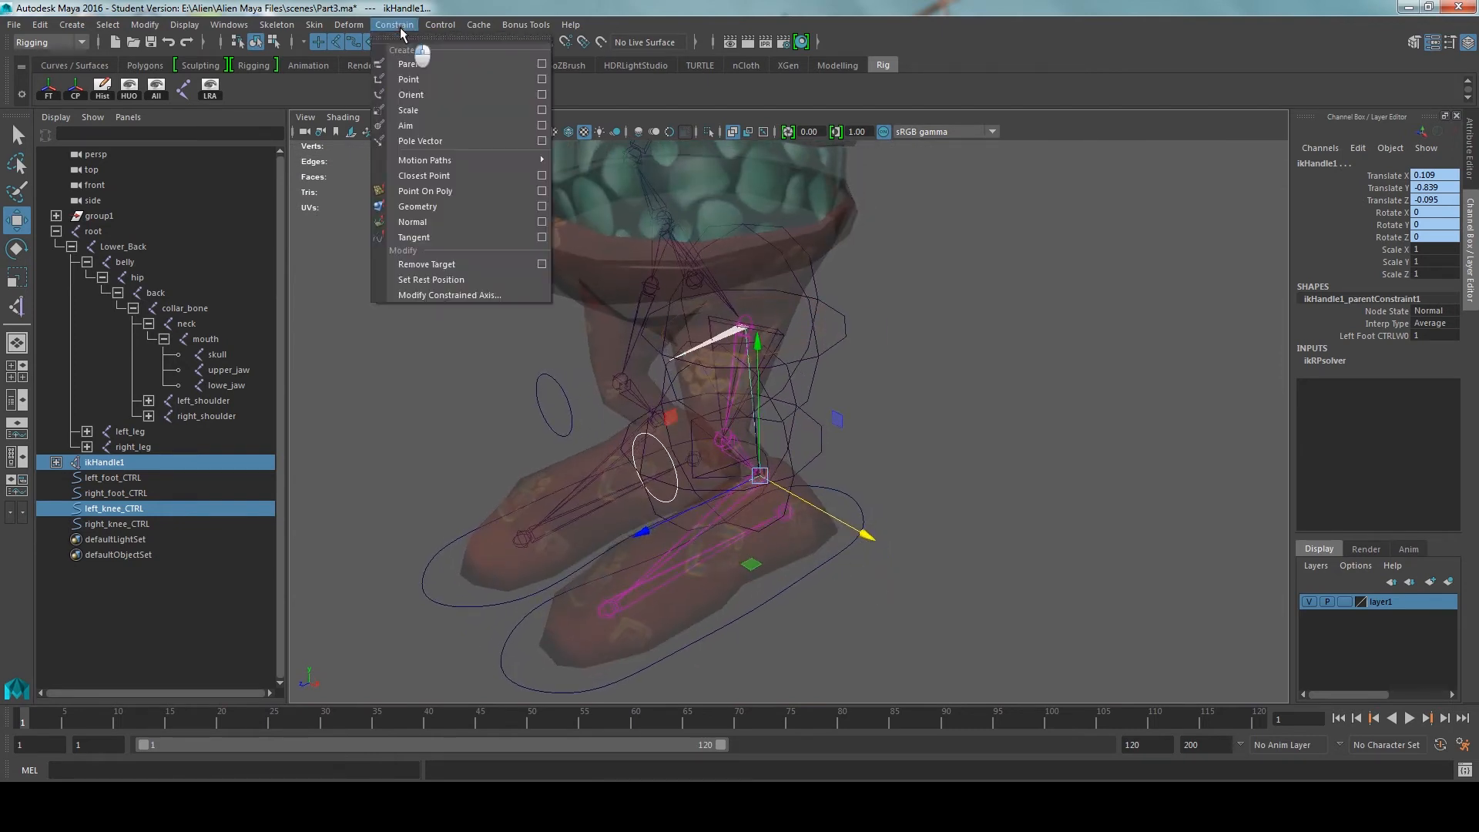
pyautogui.click(436, 141)
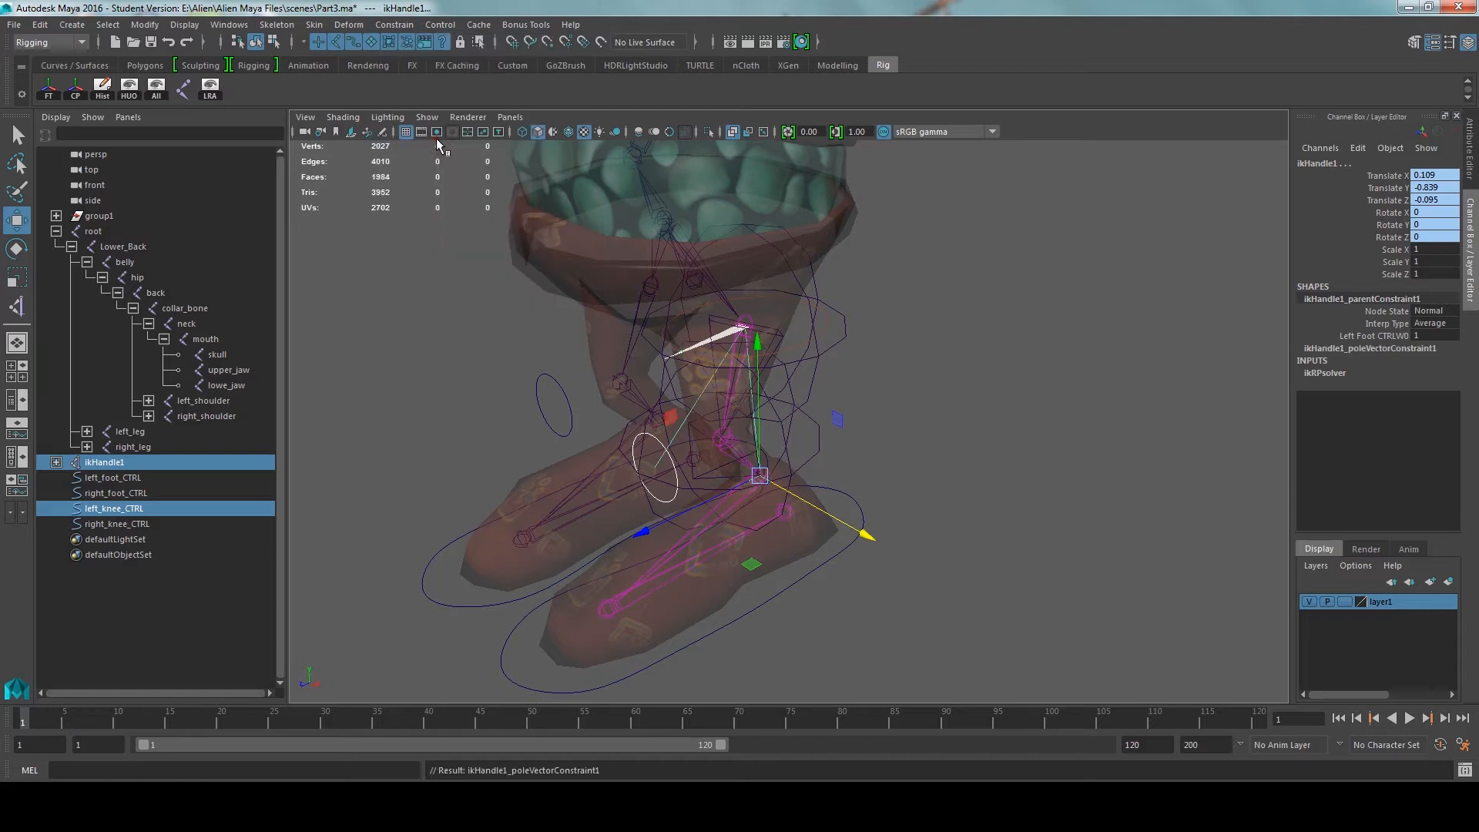
# Try out the constrained left knee control, undo the change and check the right knee control
pyautogui.keyDown('alt'); pyautogui.moveTo(789, 415); pyautogui.dragTo(891, 423); pyautogui.keyUp('alt')
pyautogui.click(844, 473)
pyautogui.keyDown('alt'); pyautogui.moveTo(841, 472); pyautogui.dragTo(736, 448); pyautogui.keyUp('alt')
pyautogui.click(829, 450)
pyautogui.hotkey('ctrl', 'z')
pyautogui.moveTo(626, 416); pyautogui.dragTo(728, 485)
pyautogui.scroll(2, 725, 463)
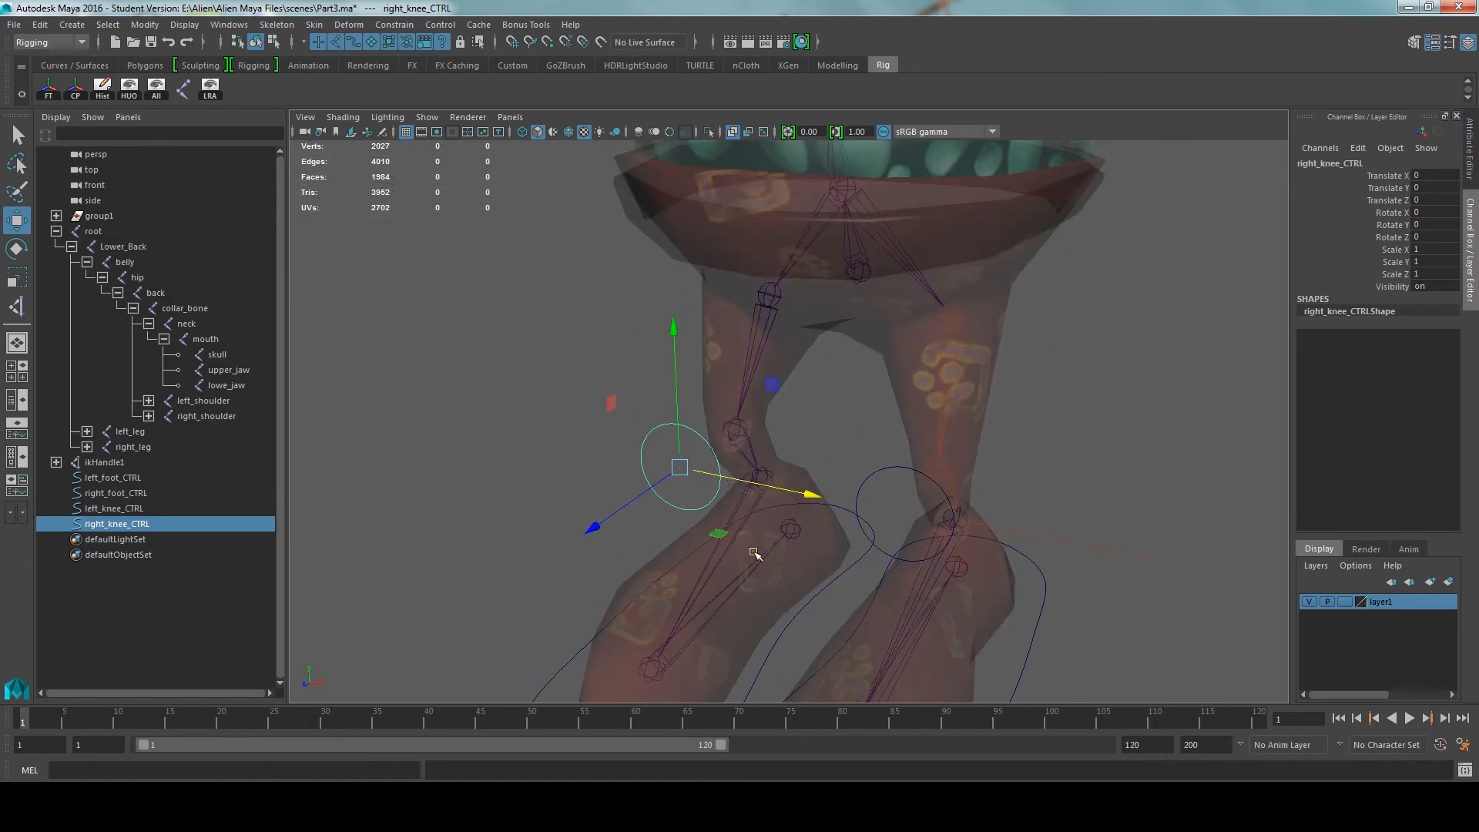
pyautogui.click(528, 392)
# Raise left_foot_CTRL about 0.06 in Y to bend the left leg
pyautogui.scroll(-5, 755, 400)
pyautogui.keyDown('alt'); pyautogui.moveTo(755, 402); pyautogui.dragTo(756, 481, button='middle'); pyautogui.keyUp('alt')
pyautogui.keyDown('alt'); pyautogui.moveTo(755, 481); pyautogui.dragTo(730, 490); pyautogui.keyUp('alt')
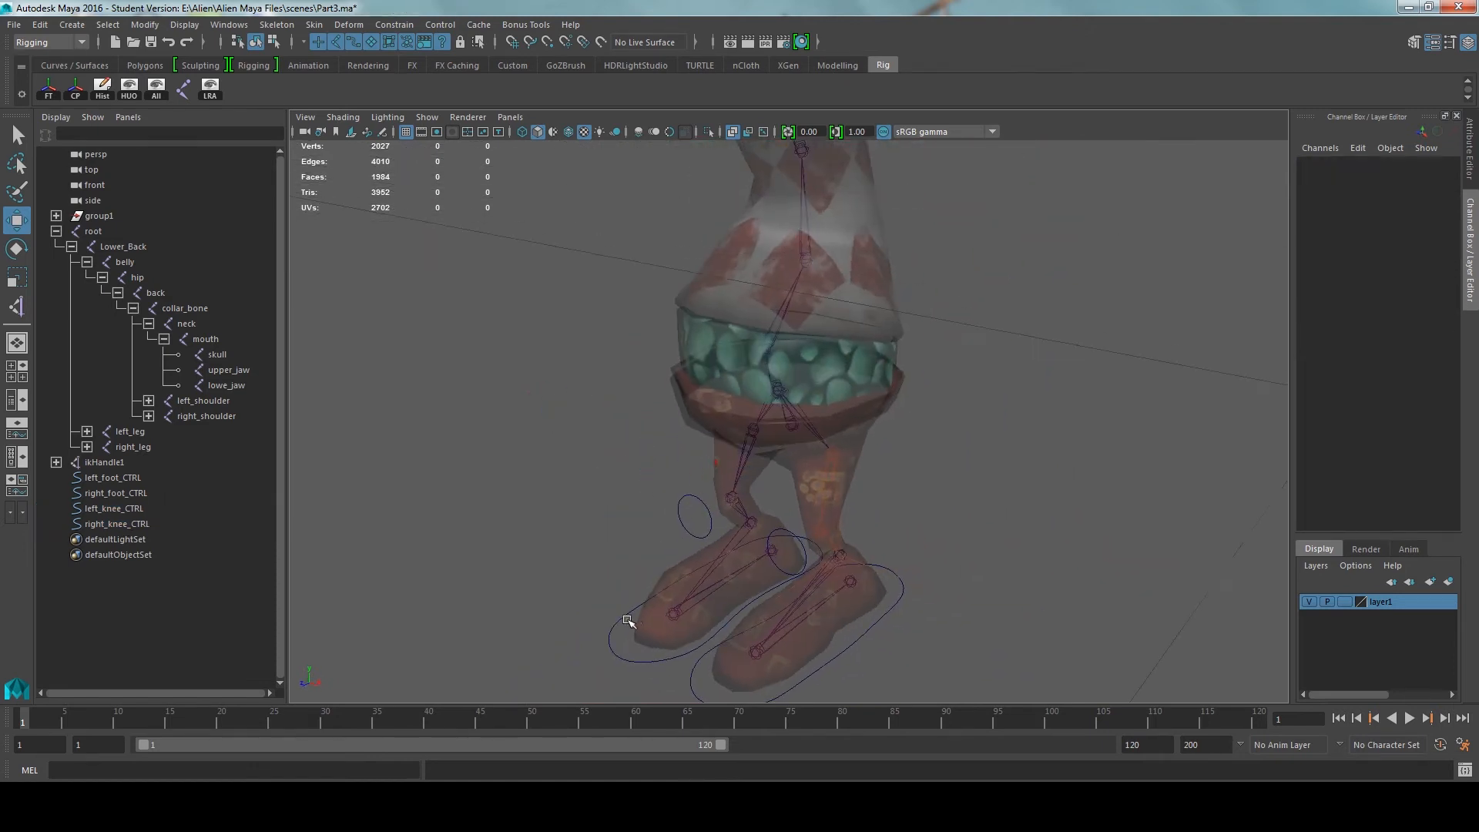
pyautogui.keyDown('alt'); pyautogui.moveTo(755, 568); pyautogui.dragTo(729, 463, button='middle'); pyautogui.keyUp('alt')
pyautogui.keyDown('alt'); pyautogui.moveTo(732, 473); pyautogui.dragTo(892, 587); pyautogui.keyUp('alt')
pyautogui.keyDown('alt'); pyautogui.moveTo(886, 585); pyautogui.dragTo(840, 576); pyautogui.keyUp('alt')
pyautogui.keyDown('alt'); pyautogui.moveTo(728, 576); pyautogui.dragTo(801, 586); pyautogui.keyUp('alt')
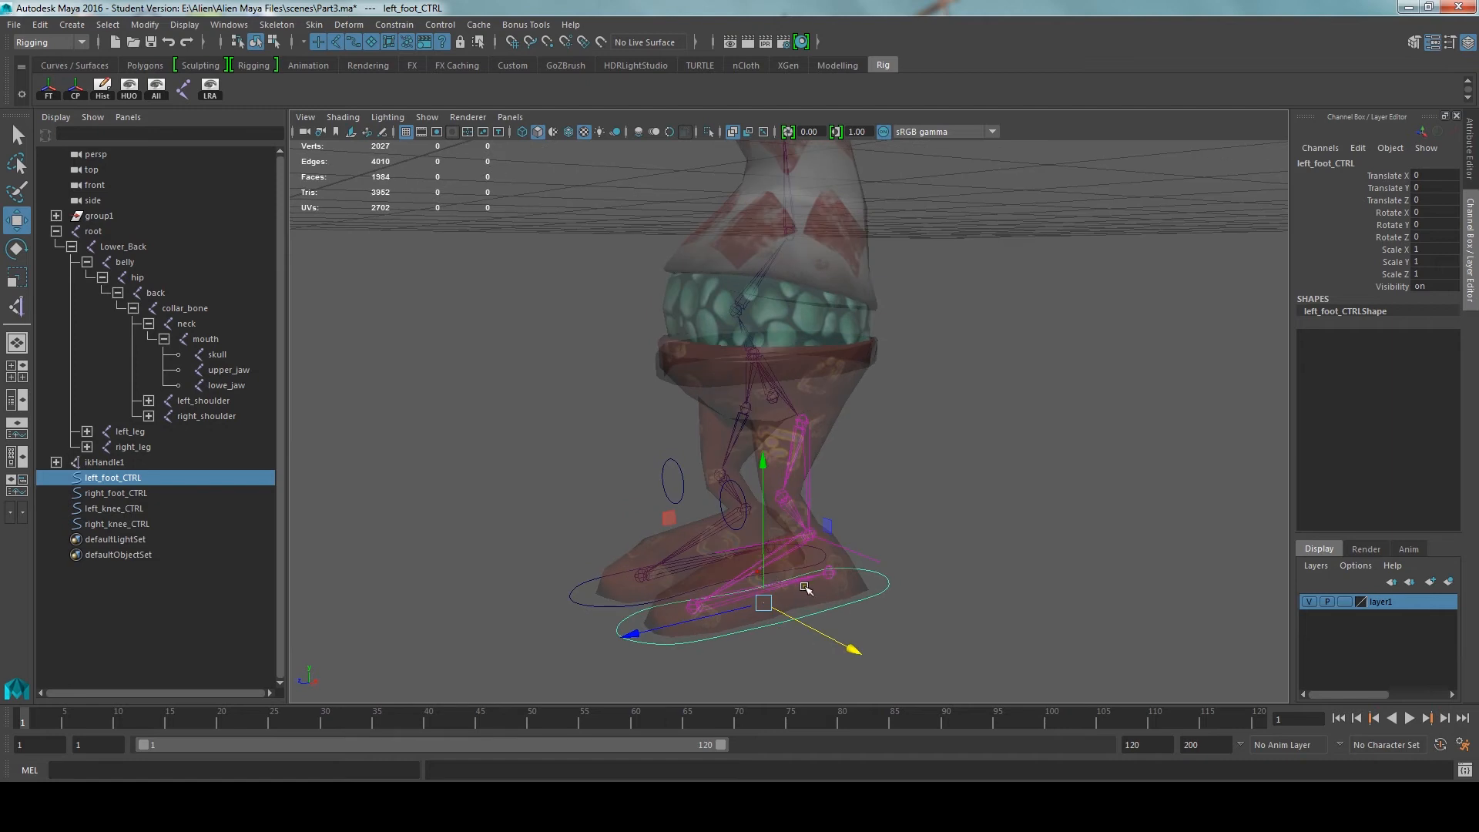
pyautogui.keyDown('alt'); pyautogui.moveTo(801, 587); pyautogui.dragTo(777, 536, button='middle'); pyautogui.keyUp('alt')
pyautogui.scroll(4, 777, 536)
pyautogui.moveTo(713, 553); pyautogui.dragTo(912, 488)
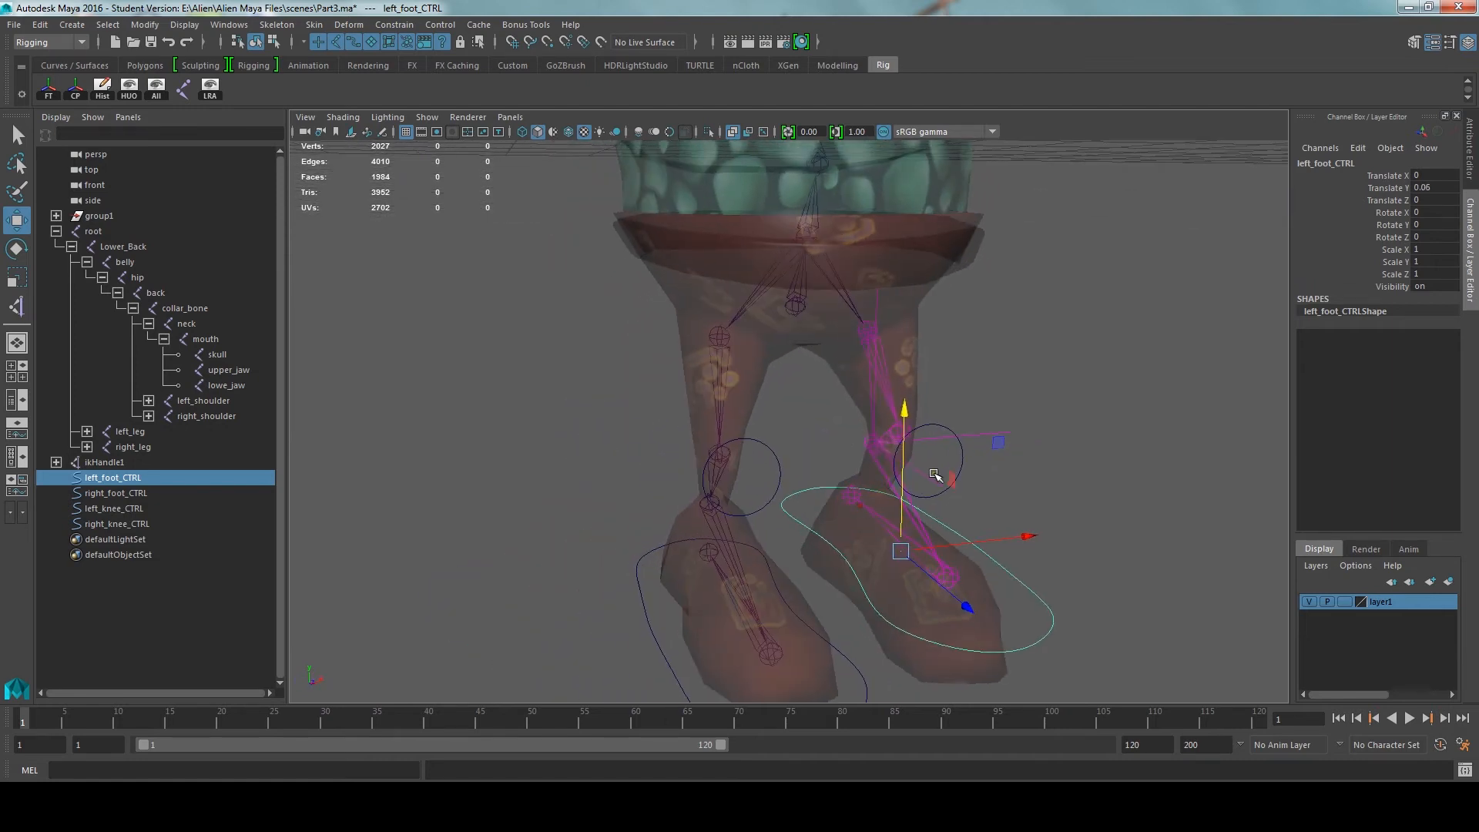
# Try moving left_knee_CTRL with the leg bent to test the knee direction, and undo the test moves
pyautogui.click(1029, 452)
pyautogui.click(961, 462)
pyautogui.moveTo(1053, 466)
pyautogui.keyDown('alt'); pyautogui.mouseDown()
pyautogui.moveTo(1026, 471)
pyautogui.moveTo(1070, 473)
pyautogui.moveTo(1039, 479)
pyautogui.moveTo(1066, 472)
pyautogui.moveTo(1036, 459)
pyautogui.mouseUp(); pyautogui.keyUp('alt')
pyautogui.hotkey('ctrl', 'z')
pyautogui.hotkey('ctrl', 'z')
pyautogui.hotkey('ctrl', 'z')
pyautogui.hotkey('ctrl', 'z')
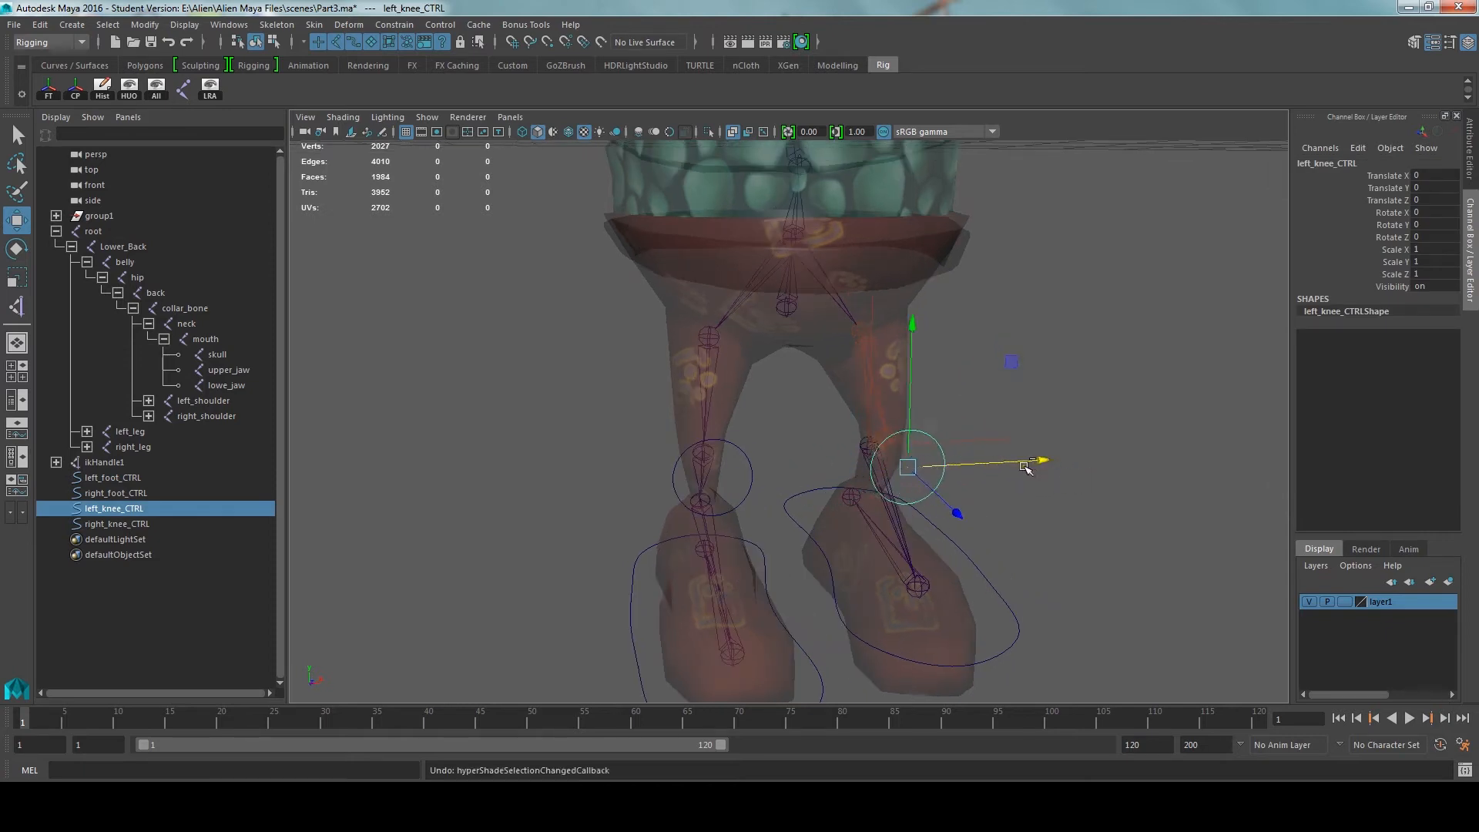
pyautogui.hotkey('ctrl', 'z')
pyautogui.keyDown('alt'); pyautogui.moveTo(1001, 593); pyautogui.dragTo(814, 585); pyautogui.keyUp('alt')
pyautogui.hotkey('ctrl', 'z')
pyautogui.hotkey('ctrl', 'z')
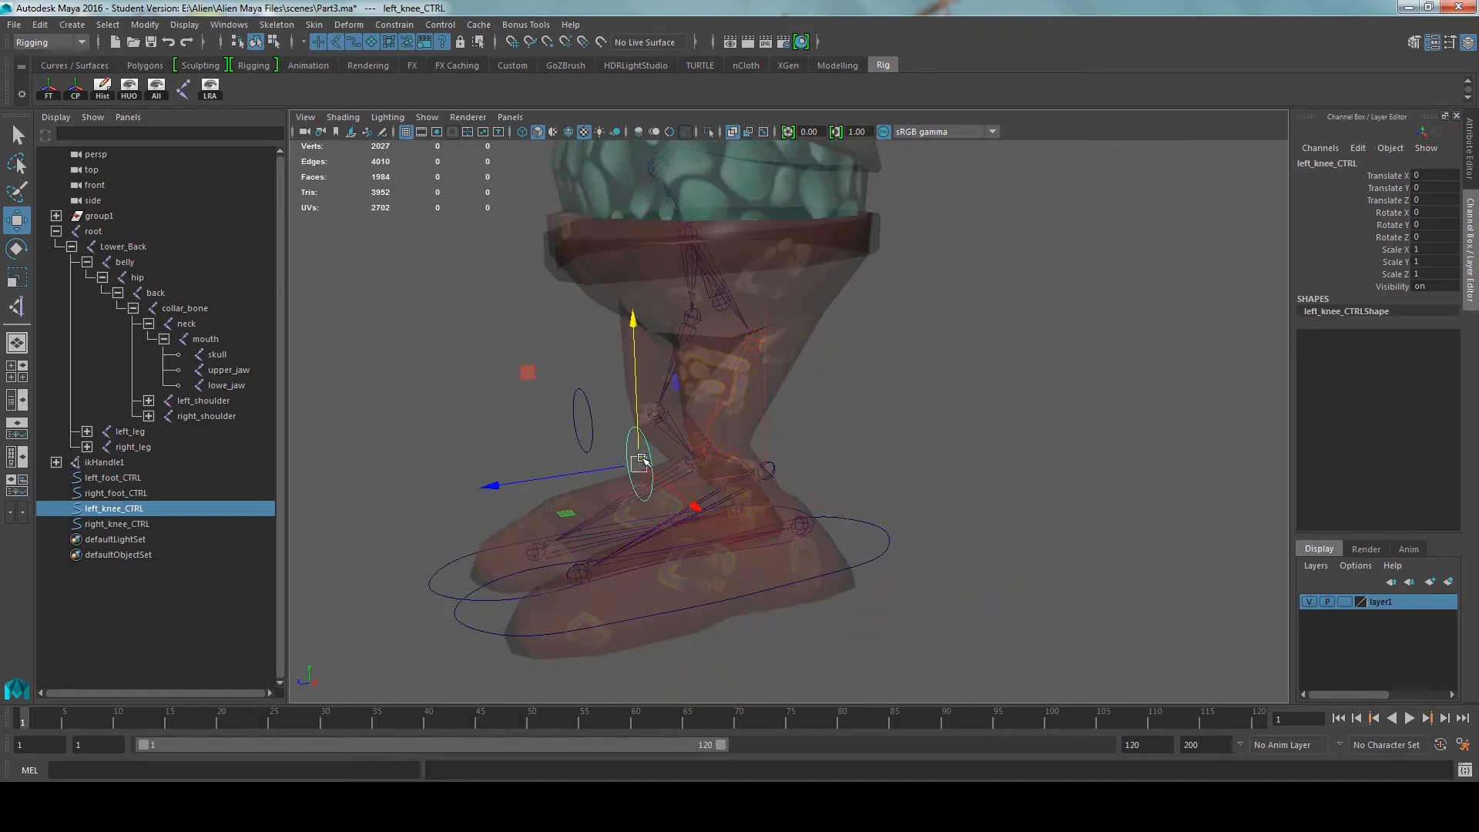
# Undo the raise of left_foot_CTRL and check left_knee_CTRL and left_foot_CTRL by selecting each in turn
pyautogui.hotkey('ctrl', 'z')
pyautogui.hotkey('ctrl', 'z')
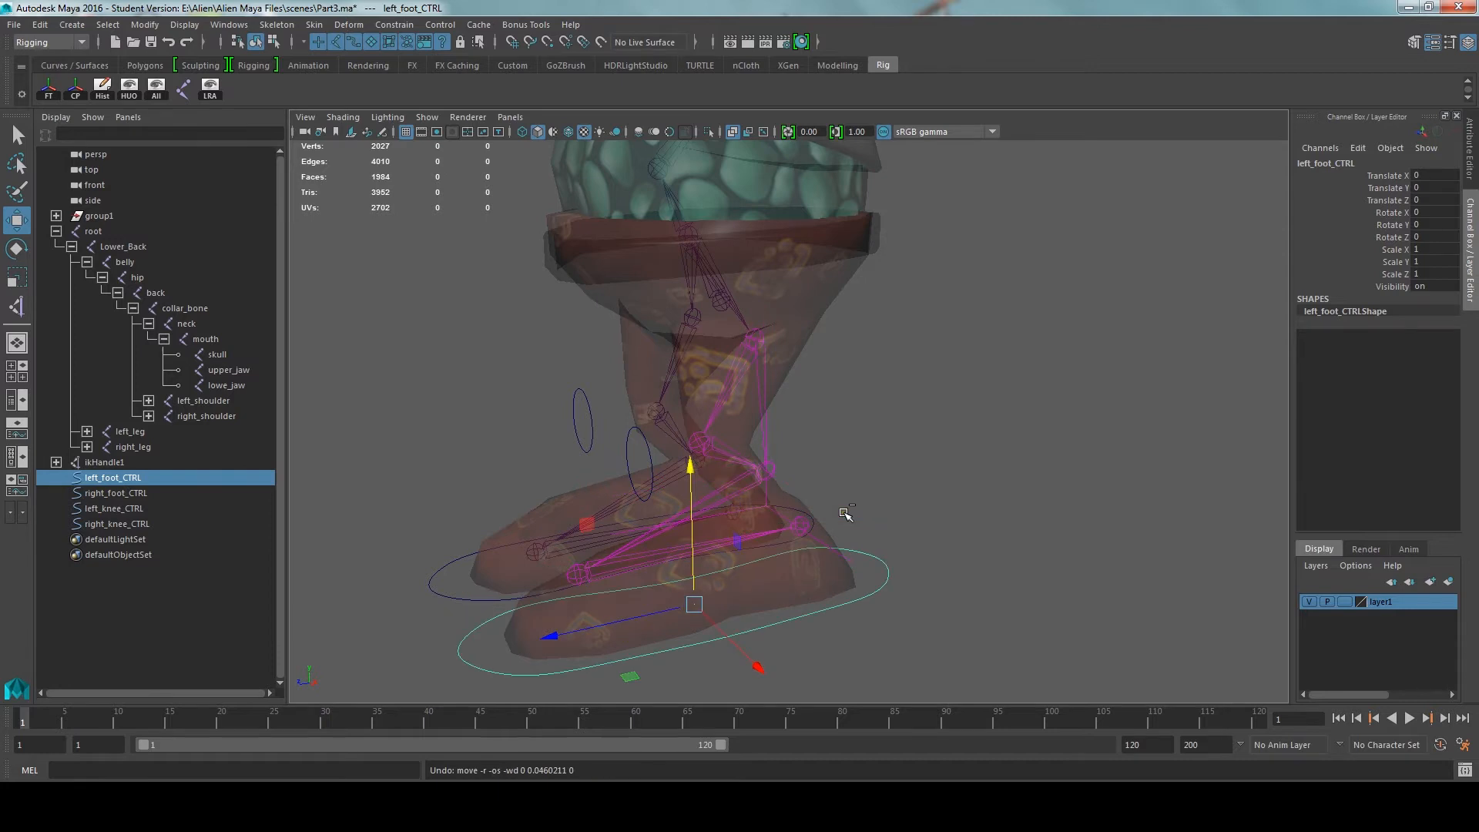
pyautogui.click(881, 521)
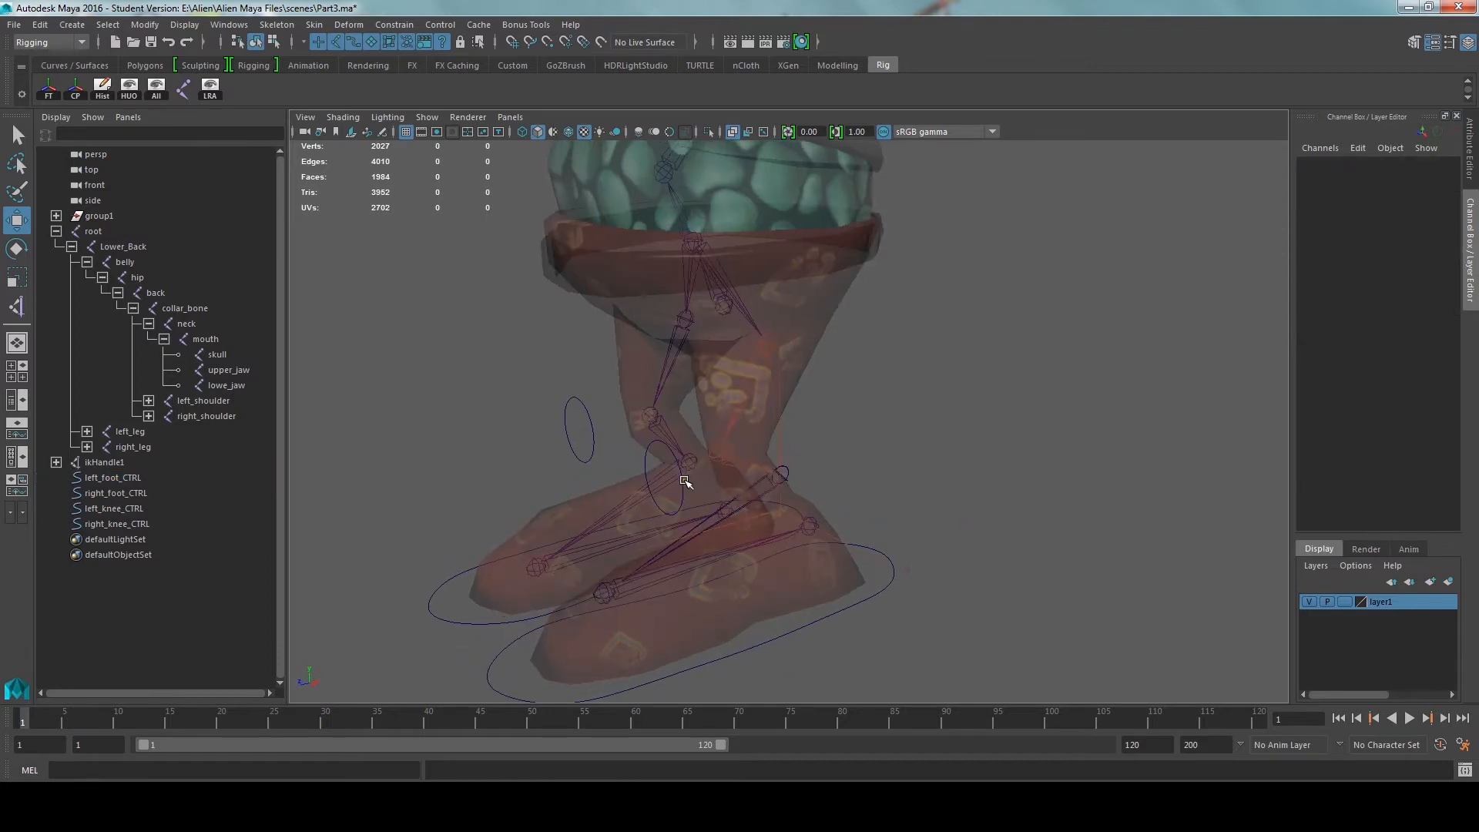
pyautogui.click(683, 481)
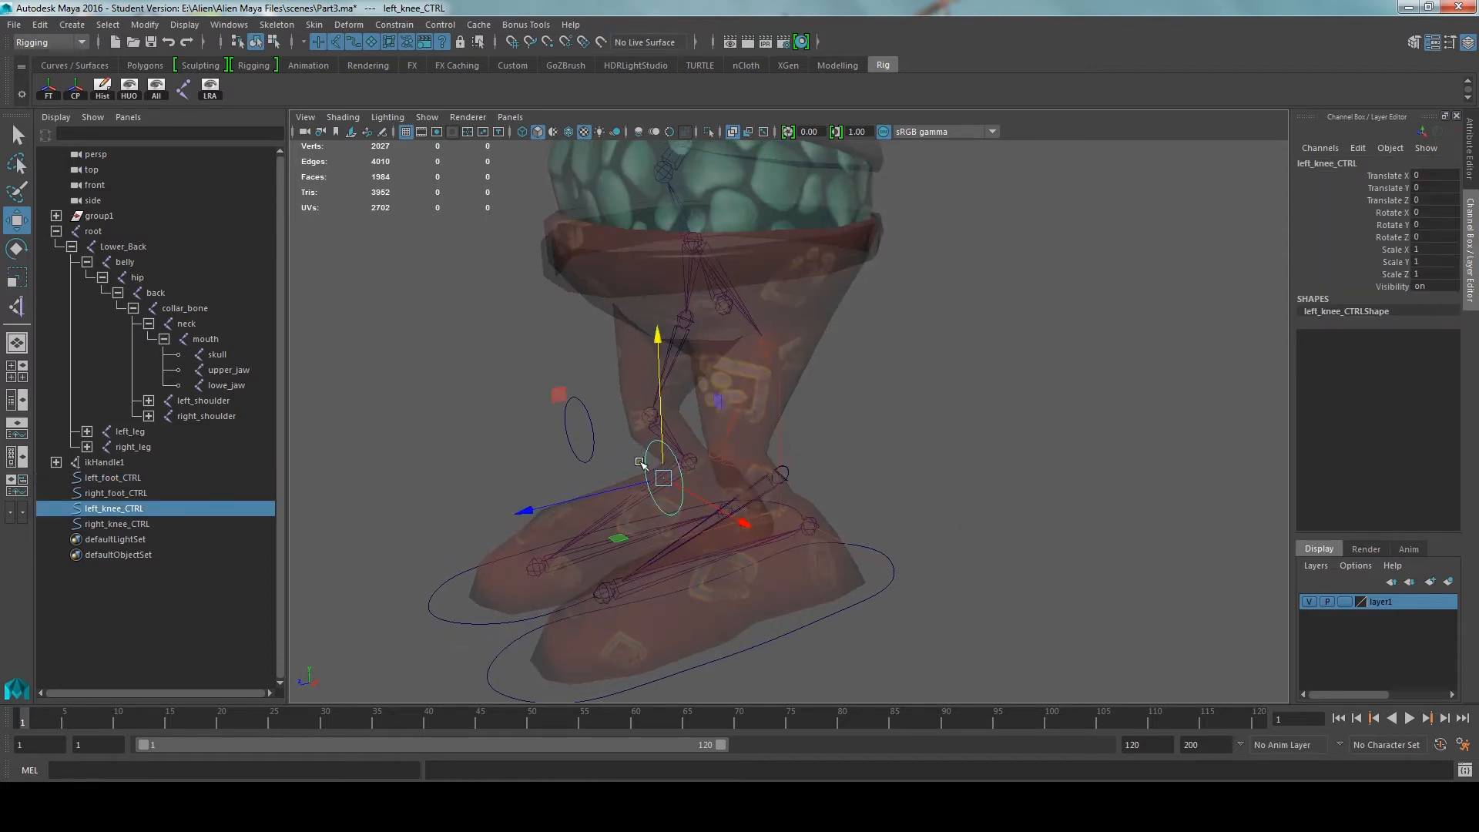
pyautogui.click(890, 581)
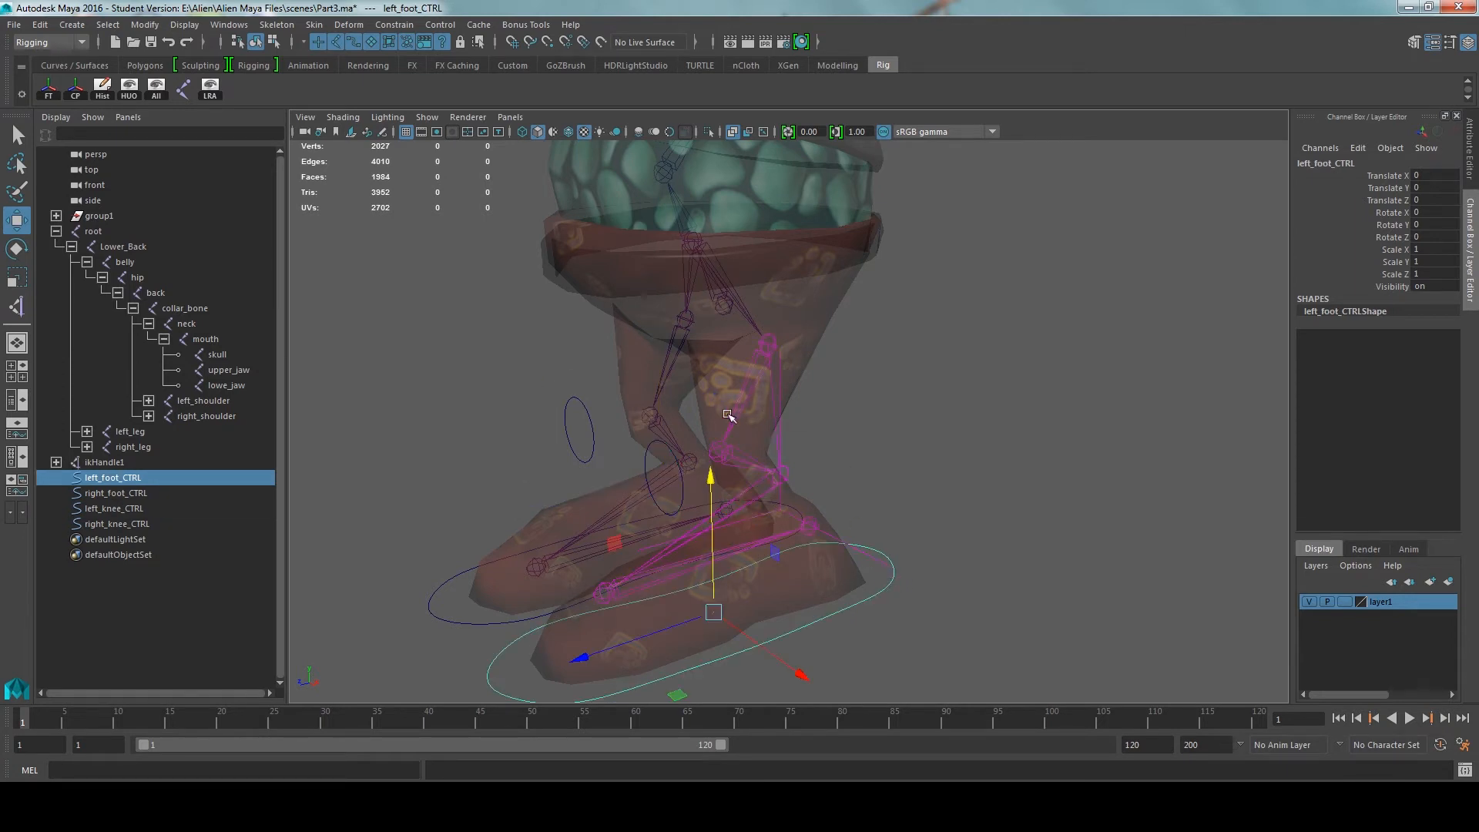
# Parent left_knee_CTRL under left_foot_CTRL in the scene hierarchy
pyautogui.keyDown('alt'); pyautogui.moveTo(728, 416); pyautogui.dragTo(688, 414, button='right'); pyautogui.keyUp('alt')
pyautogui.keyDown('alt'); pyautogui.moveTo(762, 419); pyautogui.dragTo(851, 465); pyautogui.keyUp('alt')
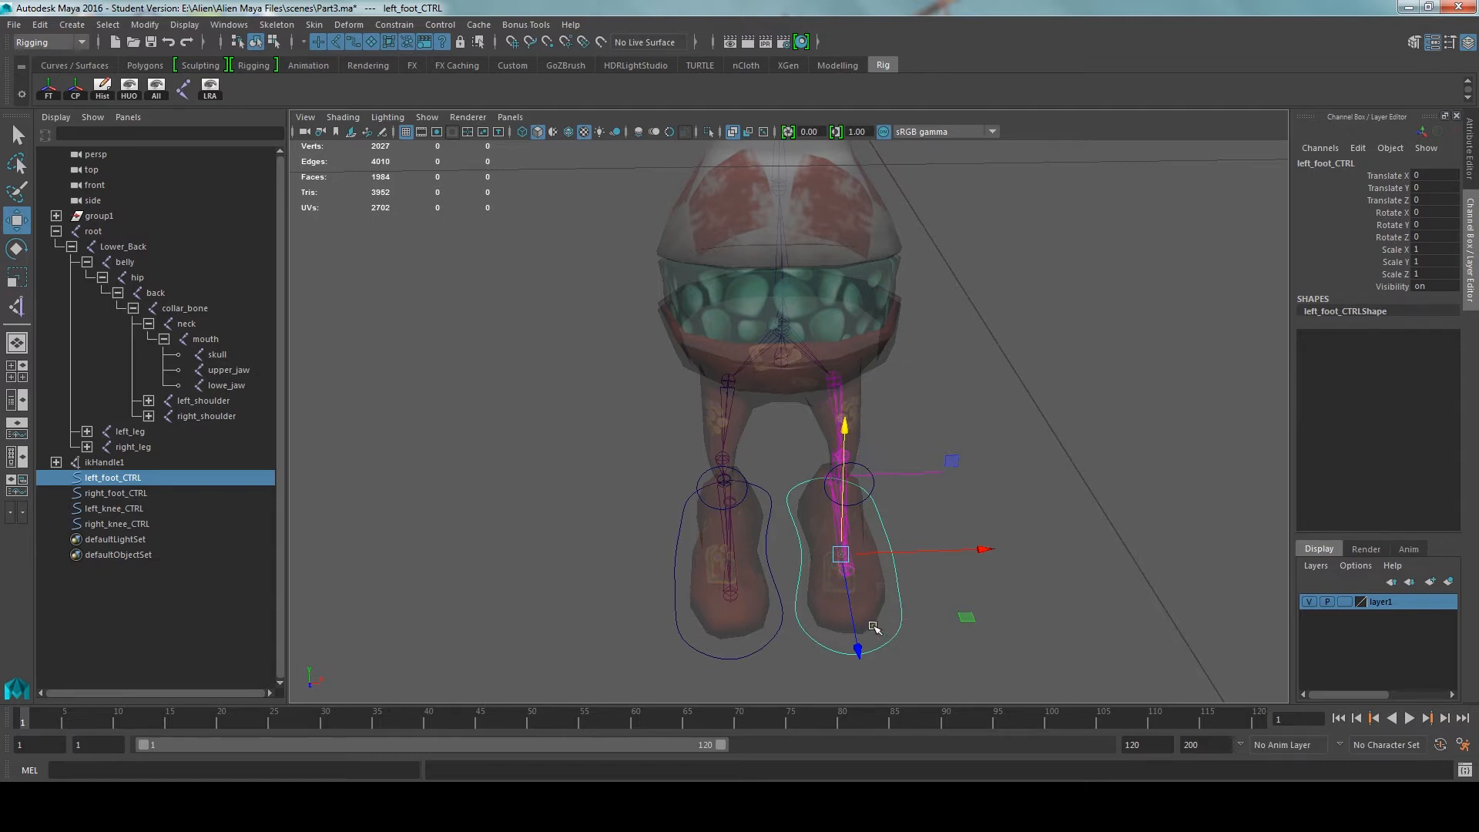
pyautogui.scroll(-5, 876, 628)
pyautogui.scroll(3, 820, 487)
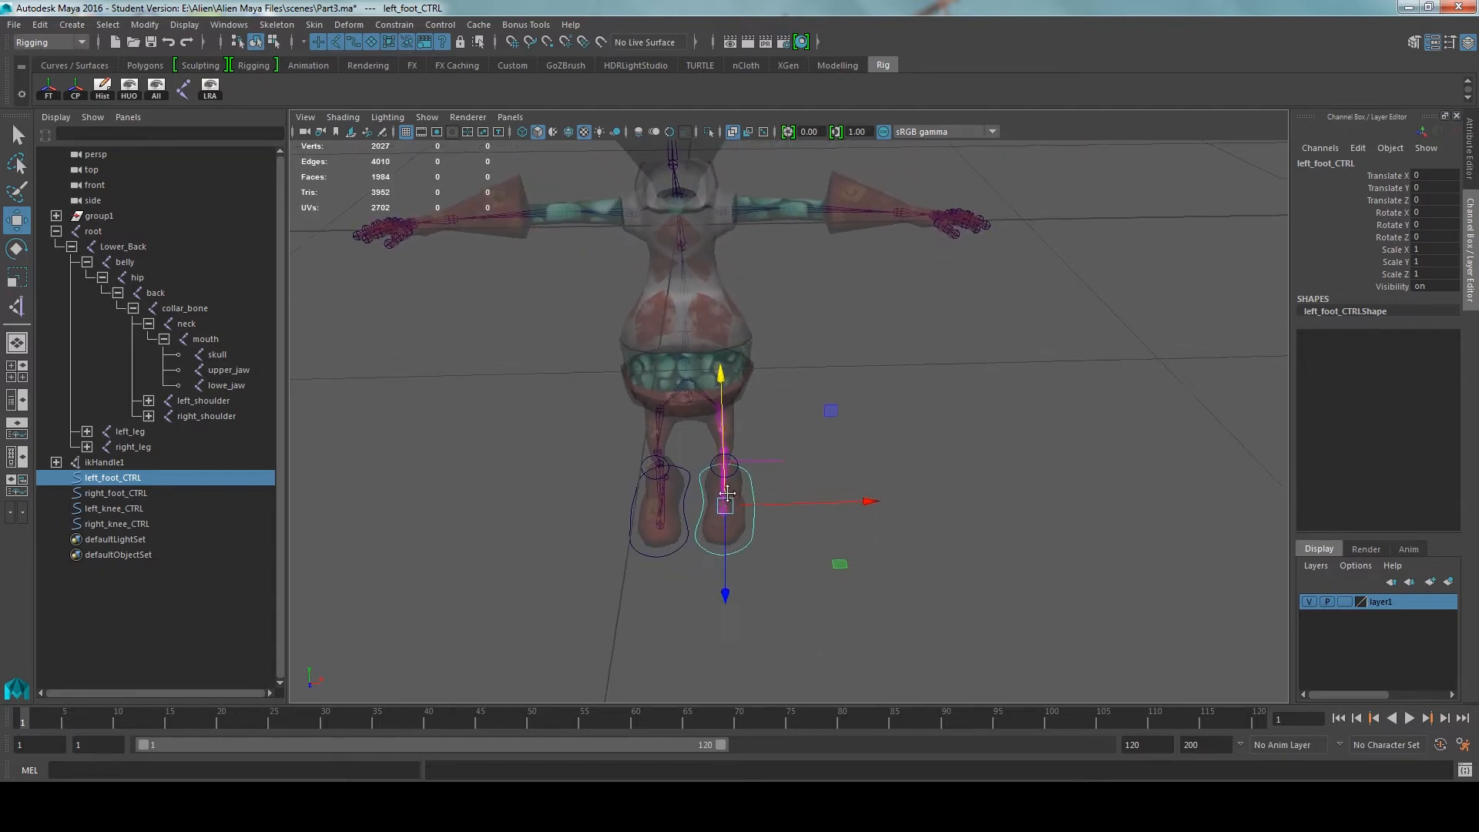
pyautogui.scroll(4, 743, 506)
pyautogui.keyDown('alt'); pyautogui.moveTo(730, 485); pyautogui.dragTo(779, 463); pyautogui.keyUp('alt')
pyautogui.click(755, 459)
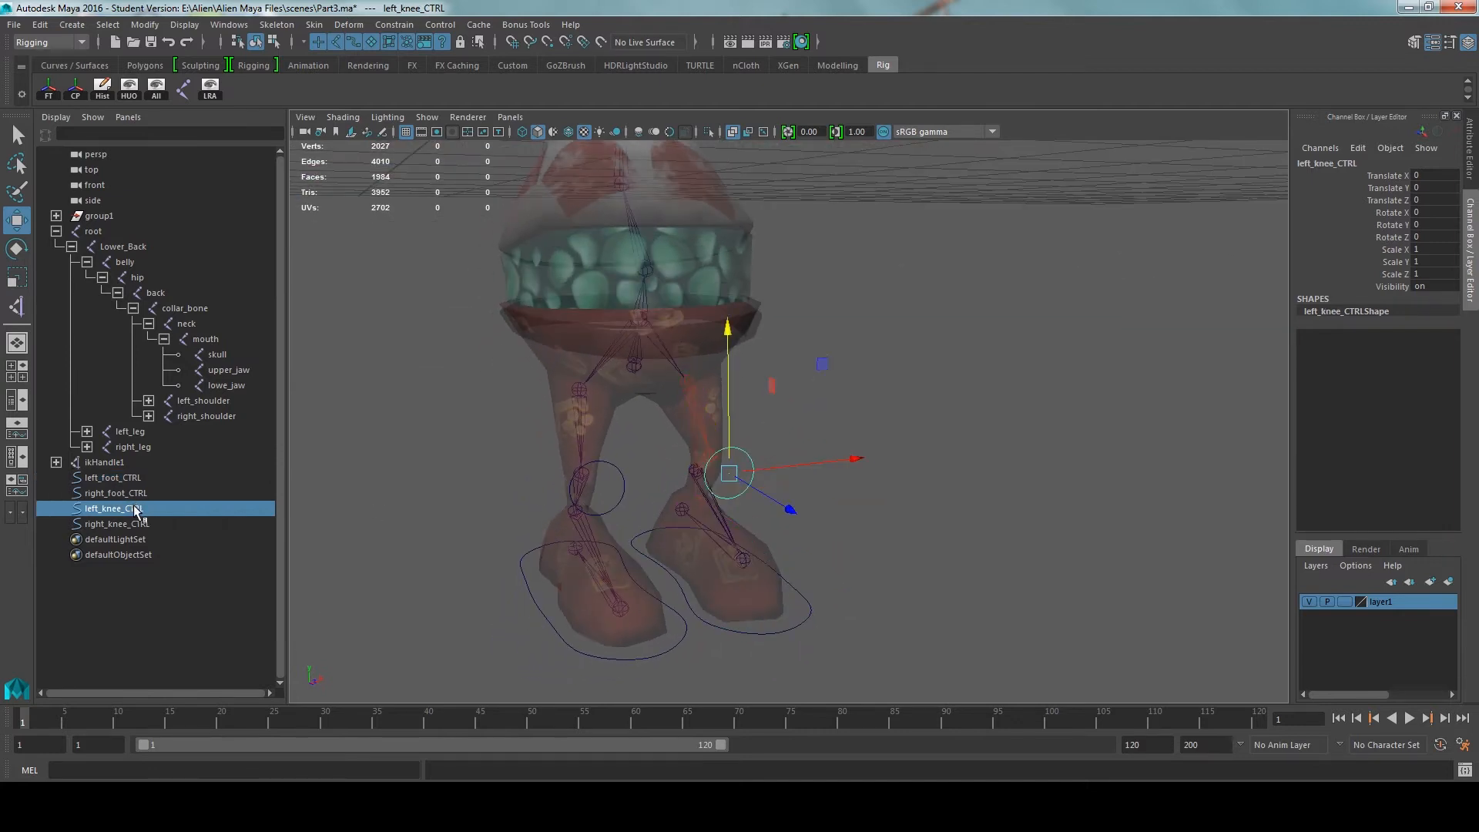
pyautogui.moveTo(130, 517); pyautogui.dragTo(128, 484, button='middle')
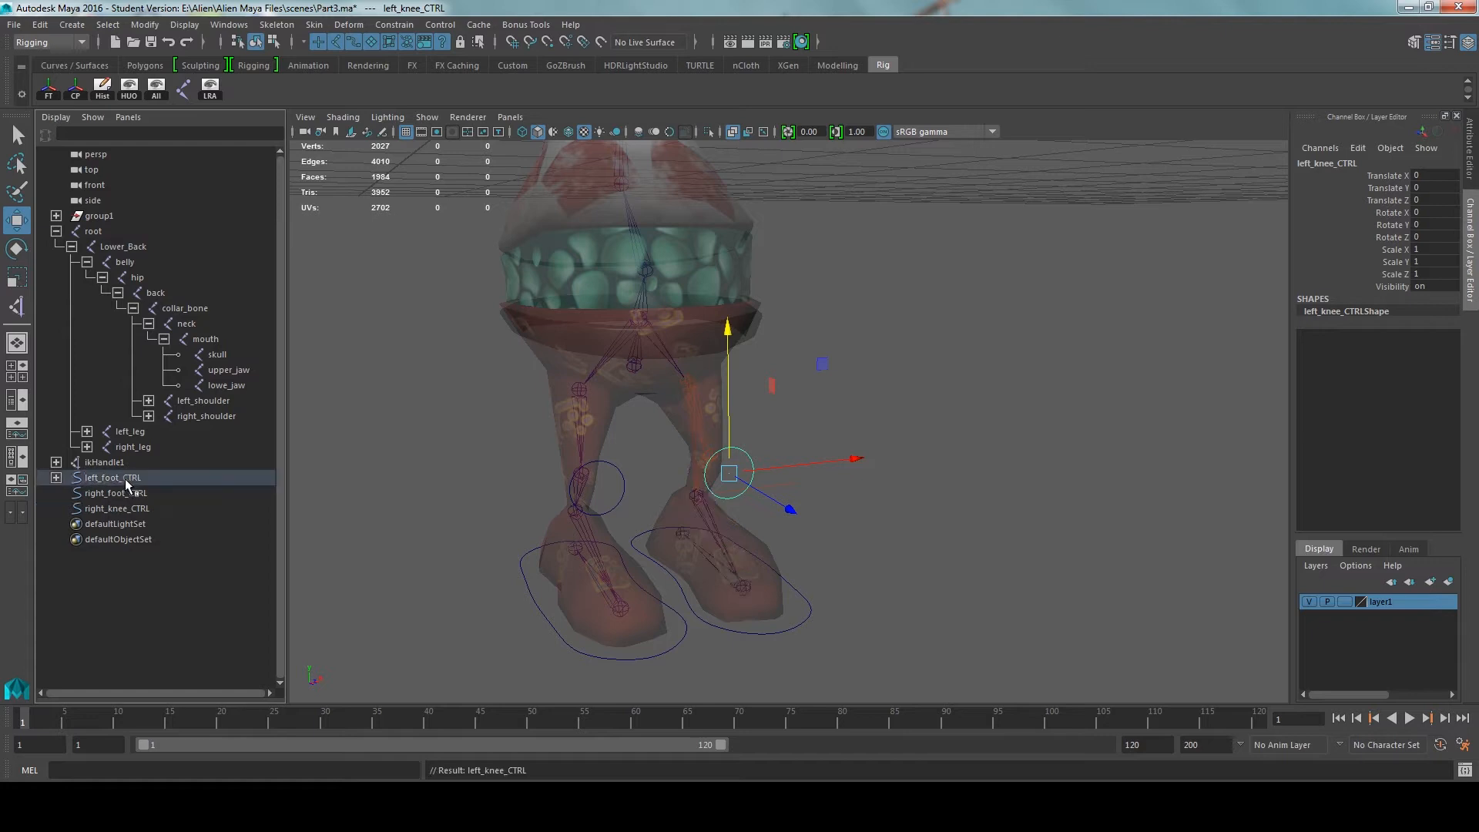
# Try moving and rotating left_foot_CTRL to test whether the left knee control follows the foot
pyautogui.click(834, 615)
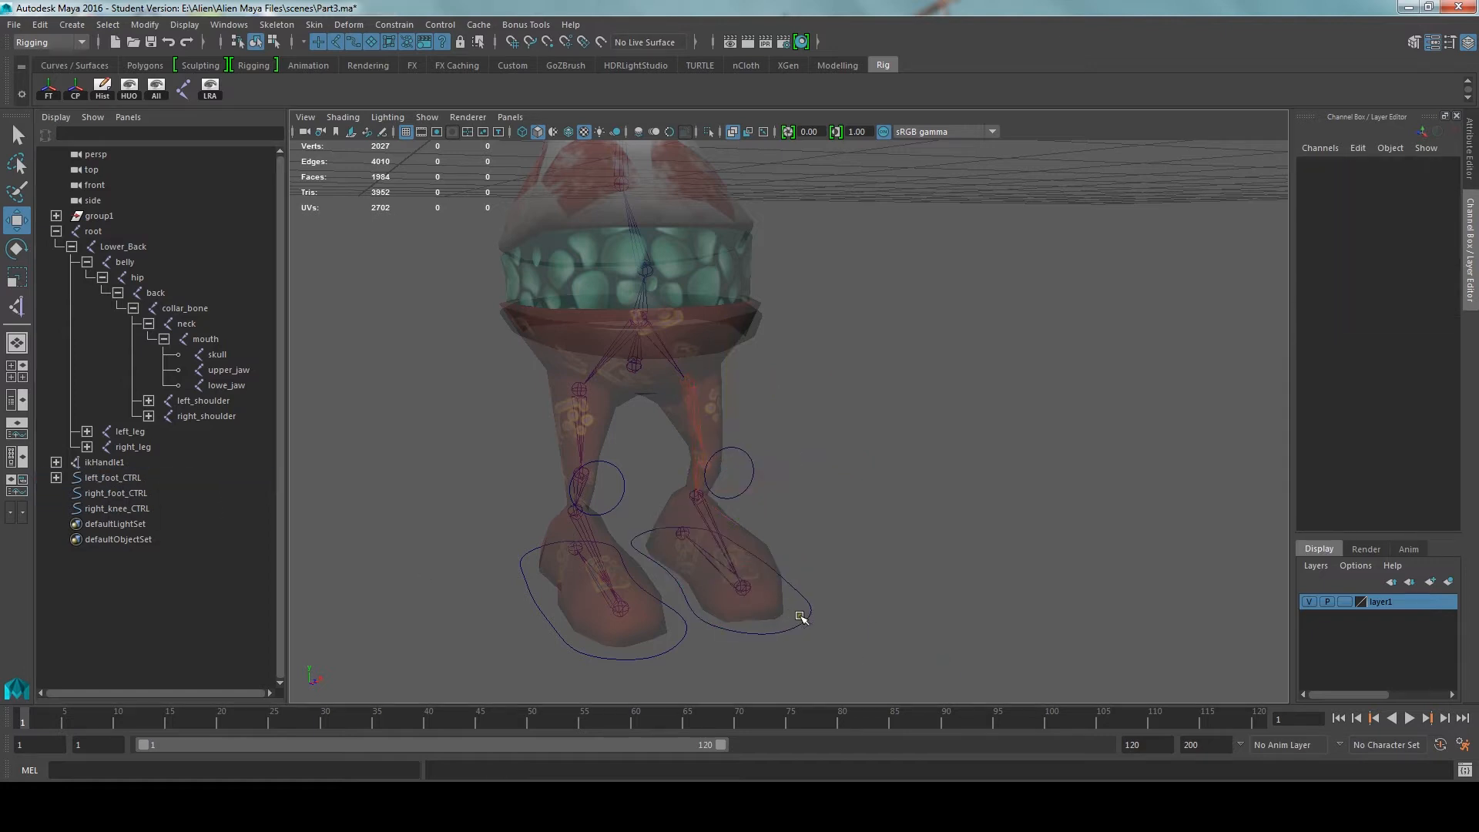
pyautogui.click(811, 618)
pyautogui.keyDown('alt'); pyautogui.moveTo(810, 618); pyautogui.dragTo(608, 408); pyautogui.keyUp('alt')
pyautogui.moveTo(499, 548); pyautogui.dragTo(404, 543)
pyautogui.press('e')
pyautogui.moveTo(490, 439); pyautogui.dragTo(580, 416)
pyautogui.press('w')
pyautogui.moveTo(463, 494); pyautogui.dragTo(293, 478)
# Try moving left_knee_CTRL with the left foot raised and rotated, and undo the test moves
pyautogui.moveTo(520, 384); pyautogui.dragTo(448, 399)
pyautogui.hotkey('ctrl', 'z')
pyautogui.hotkey('ctrl', 'z')
pyautogui.moveTo(542, 370); pyautogui.dragTo(510, 369)
pyautogui.keyDown('alt'); pyautogui.moveTo(538, 372); pyautogui.dragTo(814, 406); pyautogui.keyUp('alt')
pyautogui.hotkey('ctrl', 'z')
pyautogui.hotkey('ctrl', 'z')
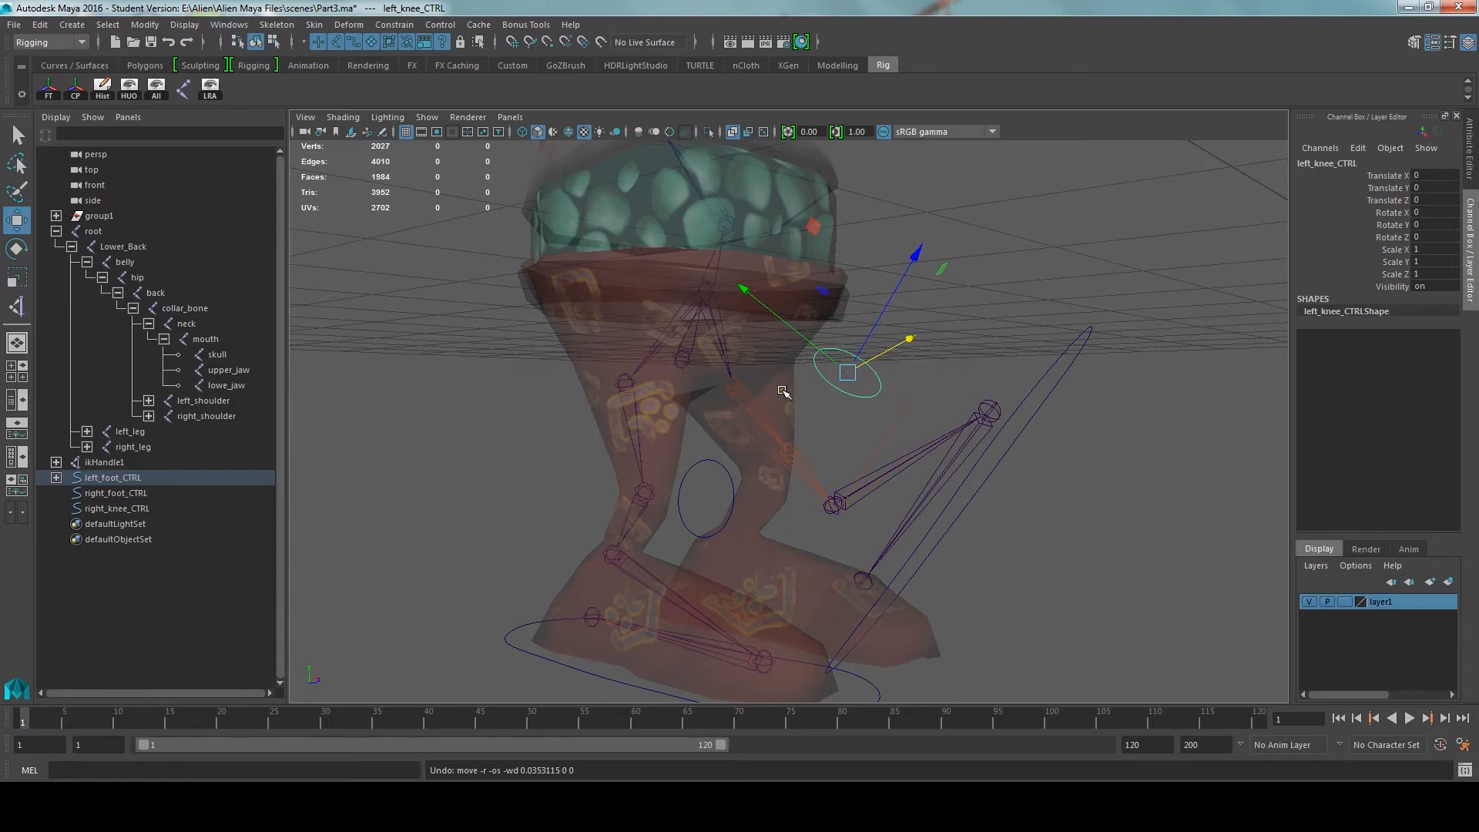
pyautogui.keyDown('alt'); pyautogui.moveTo(792, 416); pyautogui.dragTo(825, 442); pyautogui.keyUp('alt')
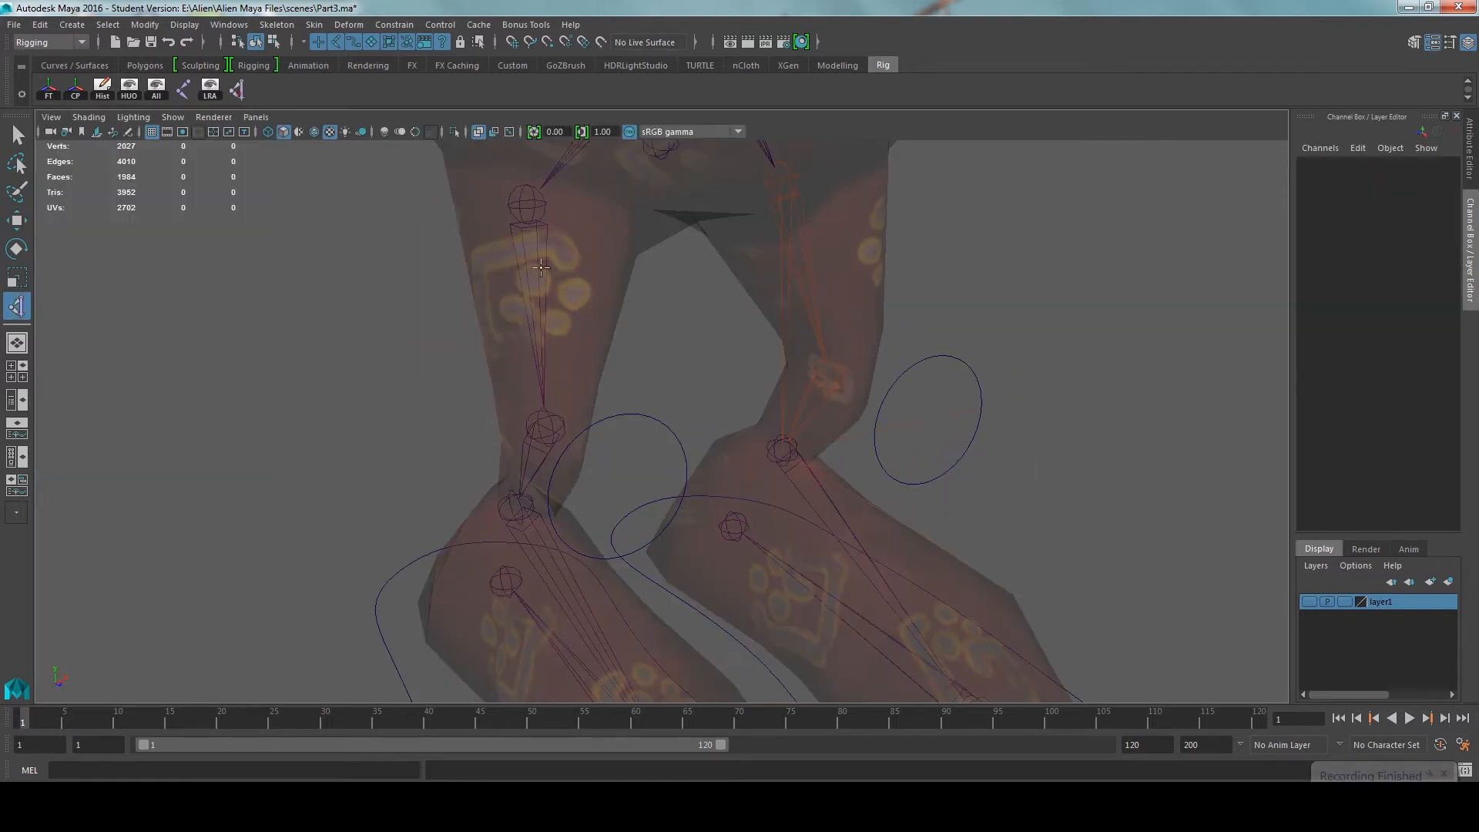
# Create an IK handle on the right leg from the right_leg joint to the ankle joint
pyautogui.keyDown('alt'); pyautogui.moveTo(542, 268); pyautogui.dragTo(488, 436); pyautogui.keyUp('alt')
pyautogui.click(508, 211)
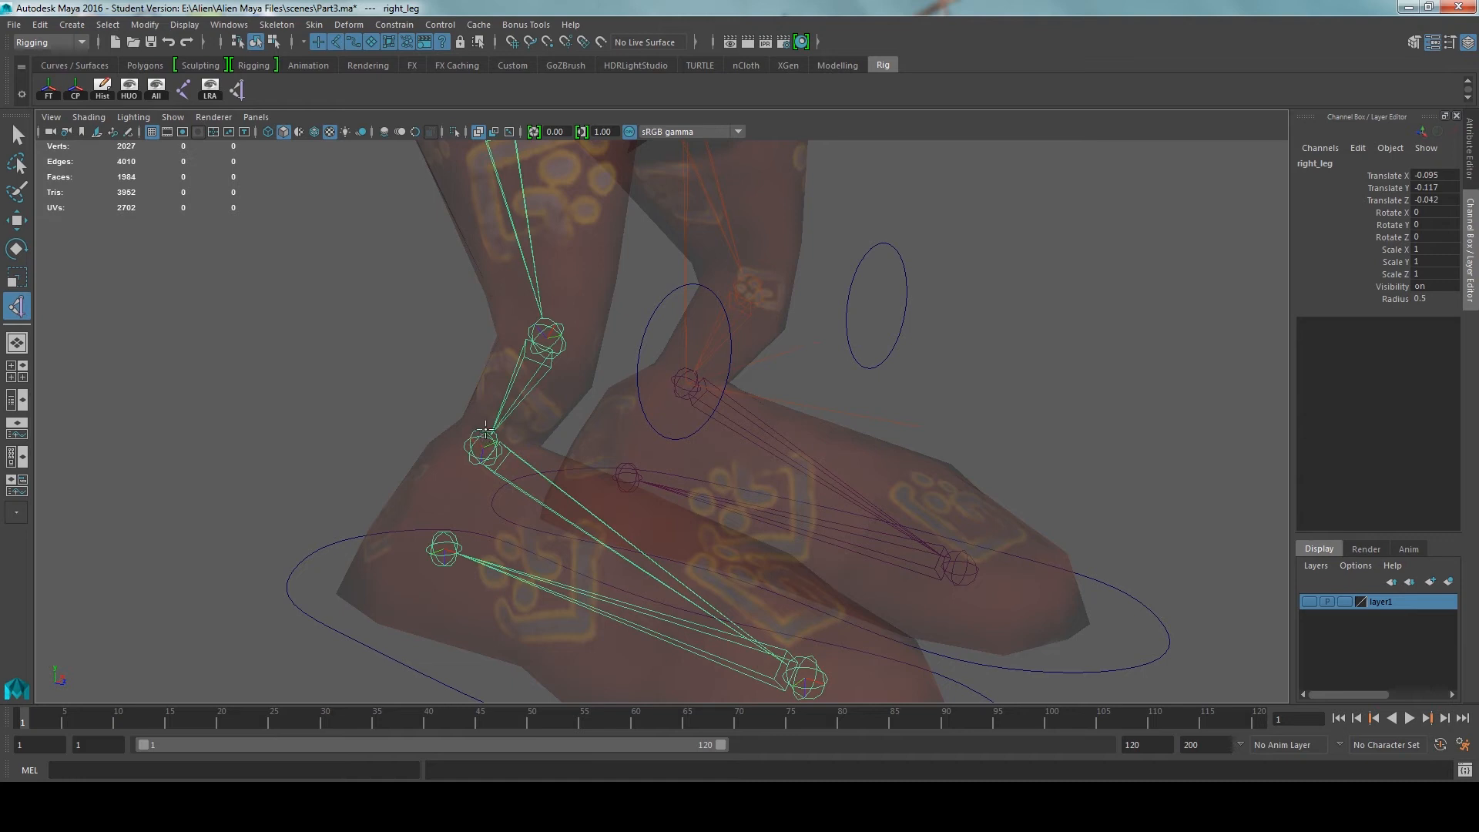
pyautogui.keyDown('alt'); pyautogui.moveTo(486, 408); pyautogui.dragTo(506, 483, button='middle'); pyautogui.keyUp('alt')
pyautogui.keyDown('alt'); pyautogui.moveTo(503, 278); pyautogui.dragTo(423, 438, button='right'); pyautogui.keyUp('alt')
pyautogui.click(440, 600)
pyautogui.keyDown('alt'); pyautogui.moveTo(437, 438); pyautogui.dragTo(430, 433); pyautogui.keyUp('alt')
pyautogui.click(466, 428)
pyautogui.keyDown('alt'); pyautogui.moveTo(469, 426); pyautogui.dragTo(689, 466, button='right'); pyautogui.keyUp('alt')
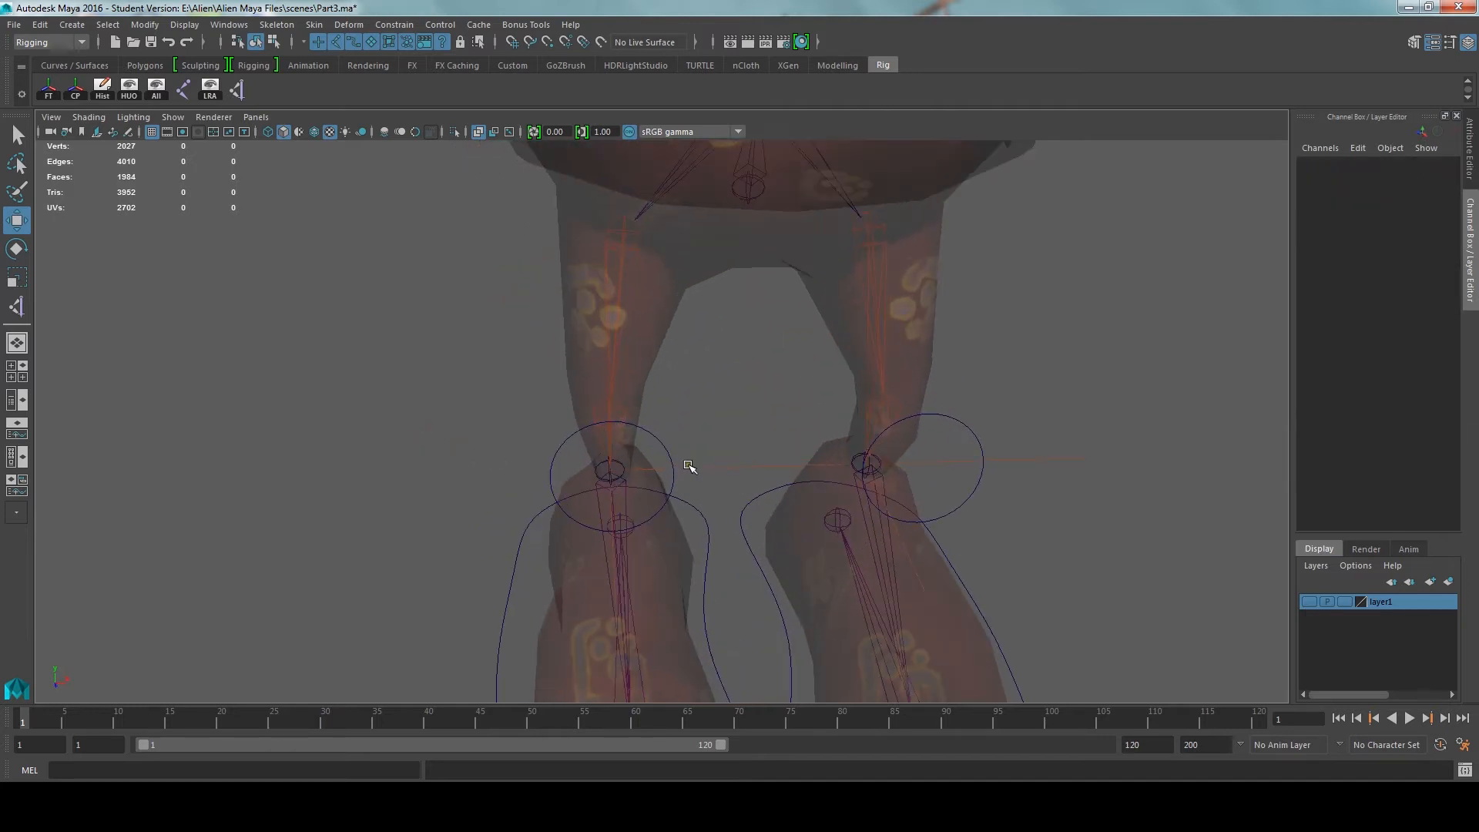
# Bring back the scene hierarchy and rename the right leg's IK handle as right_IK
pyautogui.click(17, 400)
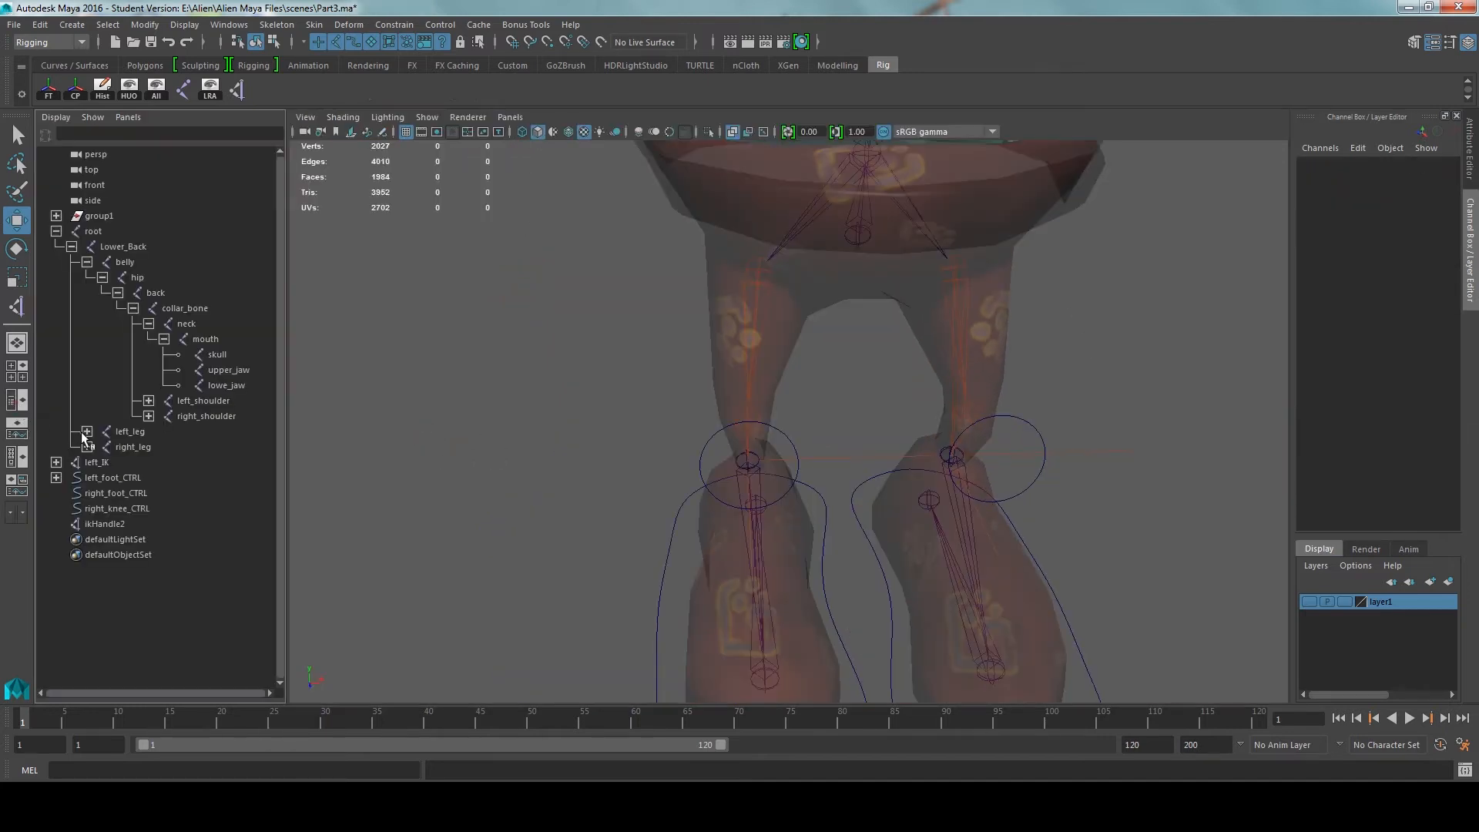
pyautogui.doubleClick(112, 524)
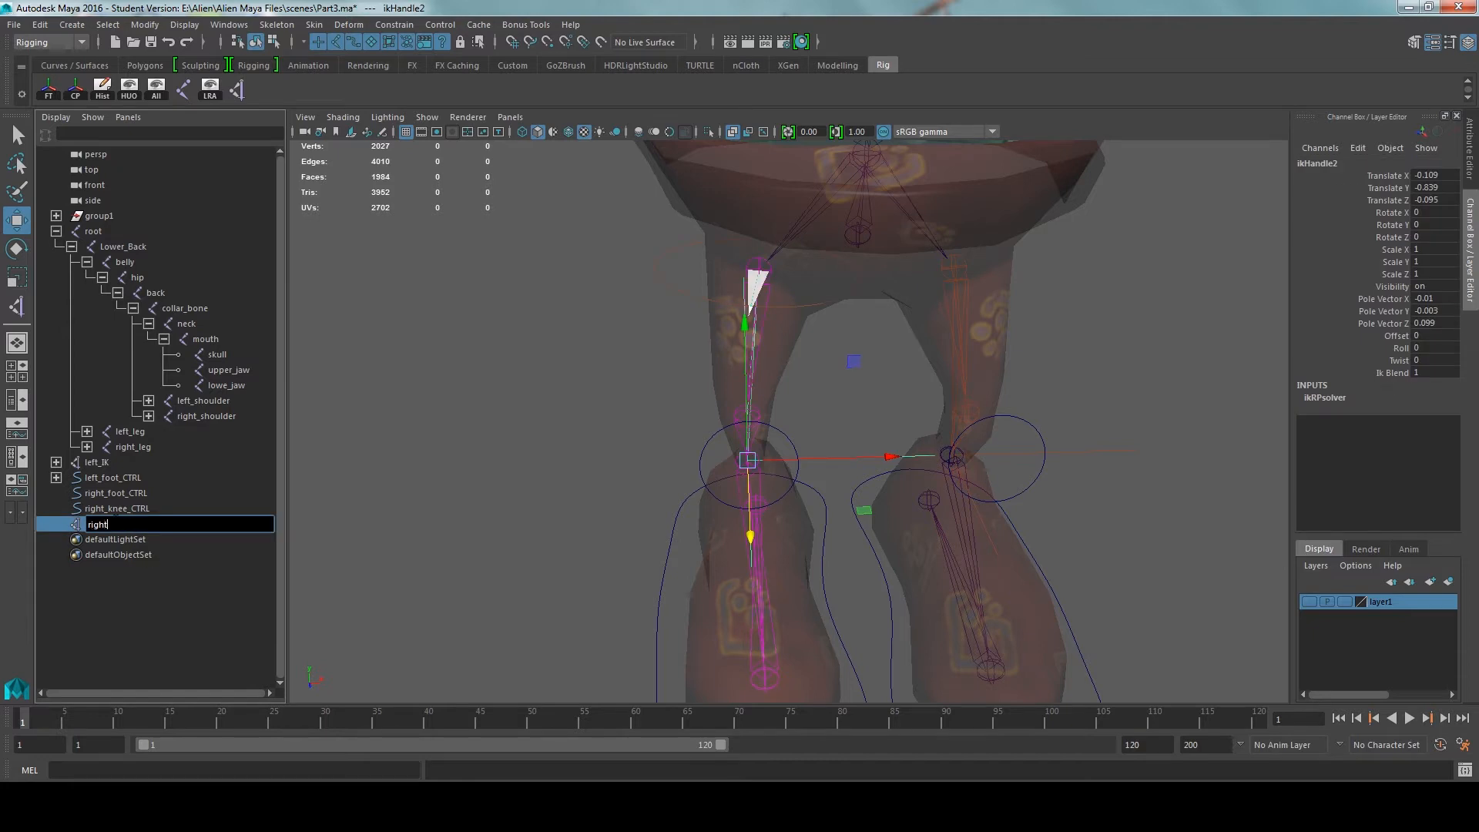
pyautogui.press('Return')
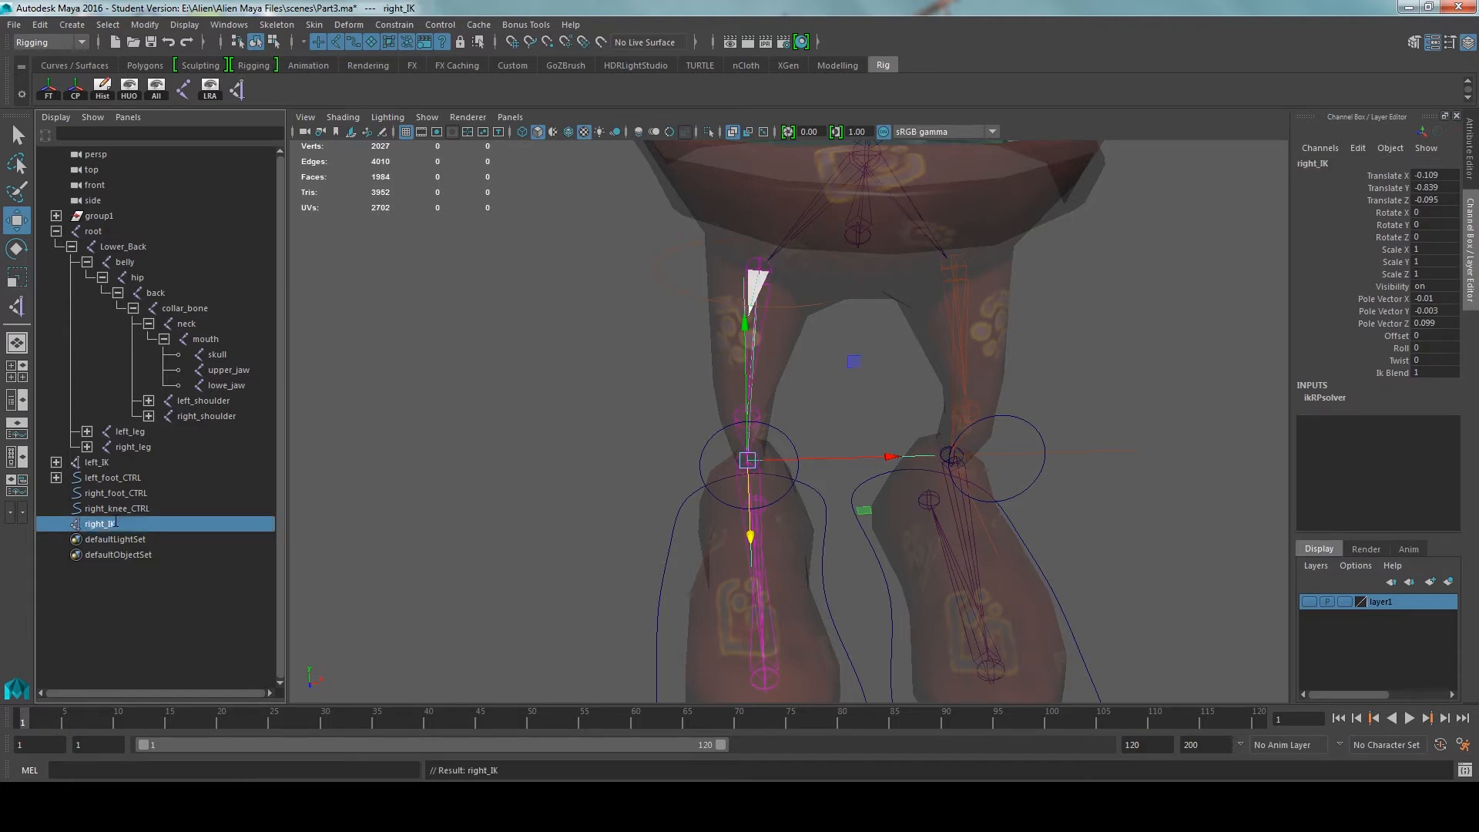
pyautogui.click(604, 482)
# Apply a Parent constraint from right_foot_CTRL to right_IK
pyautogui.press('space')
pyautogui.keyDown('alt'); pyautogui.moveTo(719, 447); pyautogui.dragTo(640, 442); pyautogui.keyUp('alt')
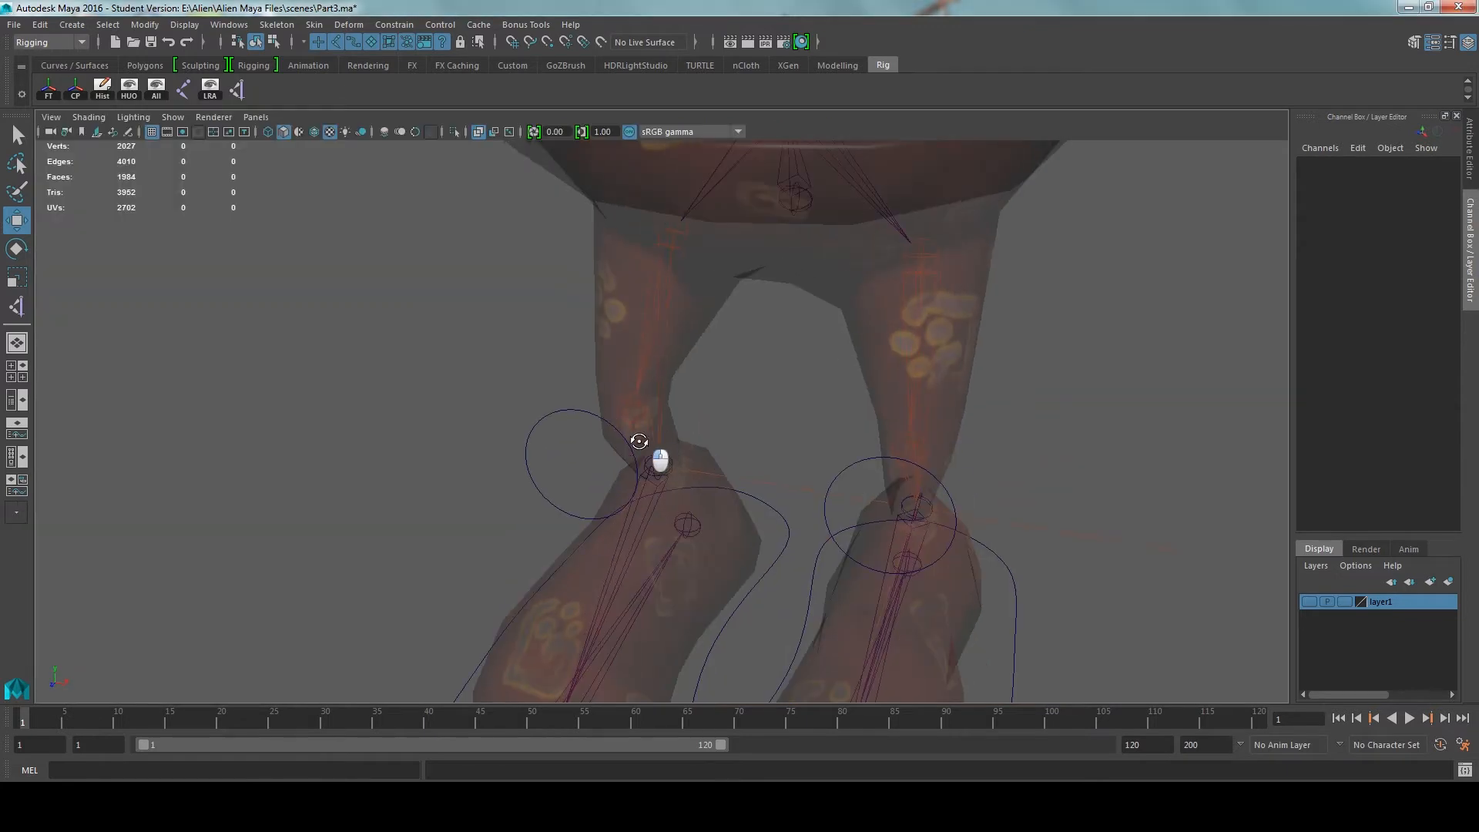
pyautogui.click(747, 481)
pyautogui.keyDown('alt'); pyautogui.moveTo(724, 480); pyautogui.dragTo(686, 418, button='middle'); pyautogui.keyUp('alt')
pyautogui.keyDown('alt'); pyautogui.moveTo(681, 414); pyautogui.dragTo(638, 402); pyautogui.keyUp('alt')
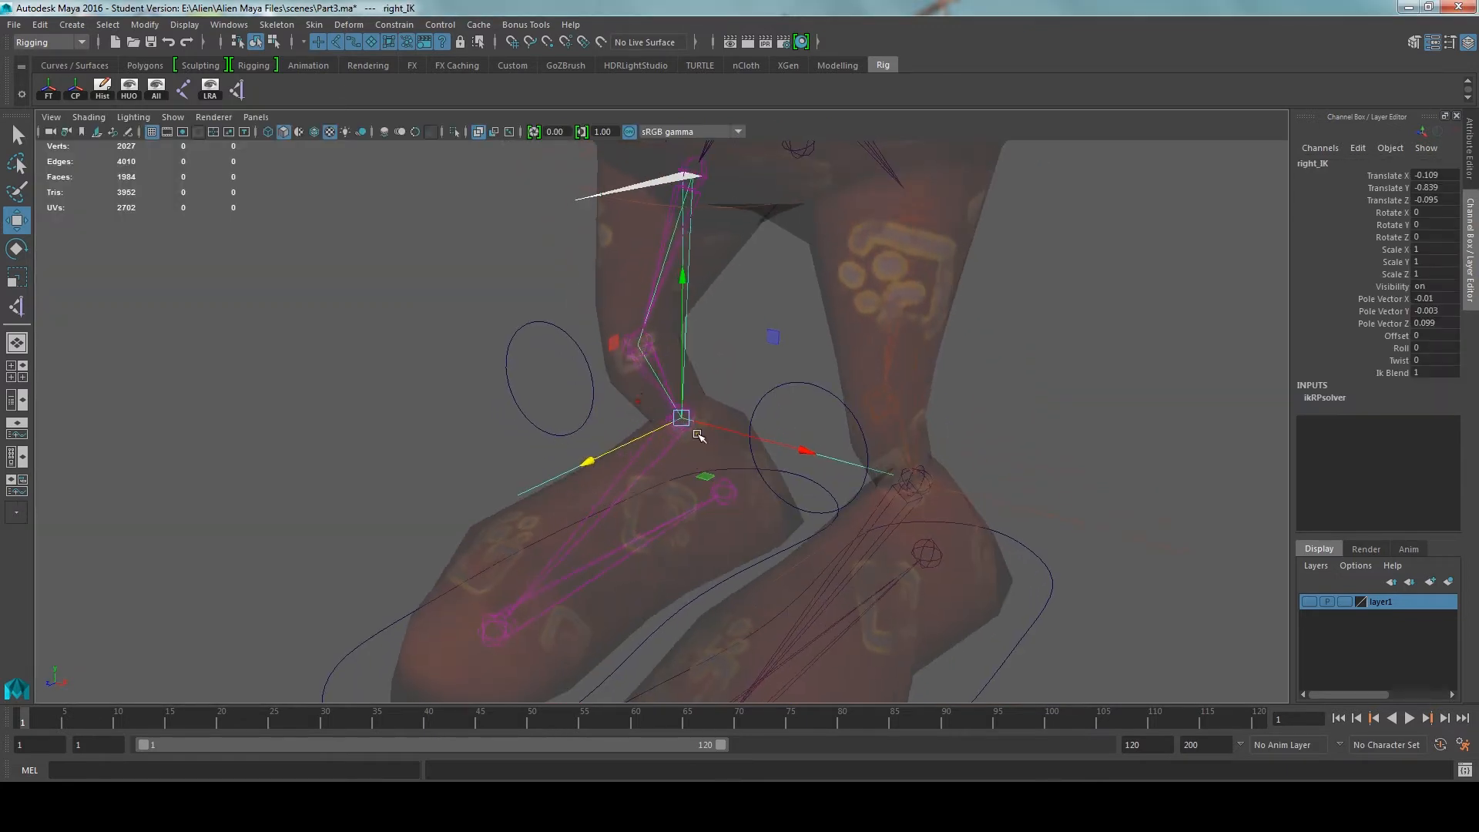
pyautogui.keyDown('alt'); pyautogui.moveTo(696, 432); pyautogui.dragTo(653, 370, button='middle'); pyautogui.keyUp('alt')
pyautogui.scroll(3, 653, 370)
pyautogui.keyDown('alt'); pyautogui.moveTo(652, 370); pyautogui.dragTo(713, 443); pyautogui.keyUp('alt')
pyautogui.moveTo(657, 290); pyautogui.dragTo(674, 326)
pyautogui.keyDown('alt'); pyautogui.moveTo(674, 328); pyautogui.dragTo(698, 419); pyautogui.keyUp('alt')
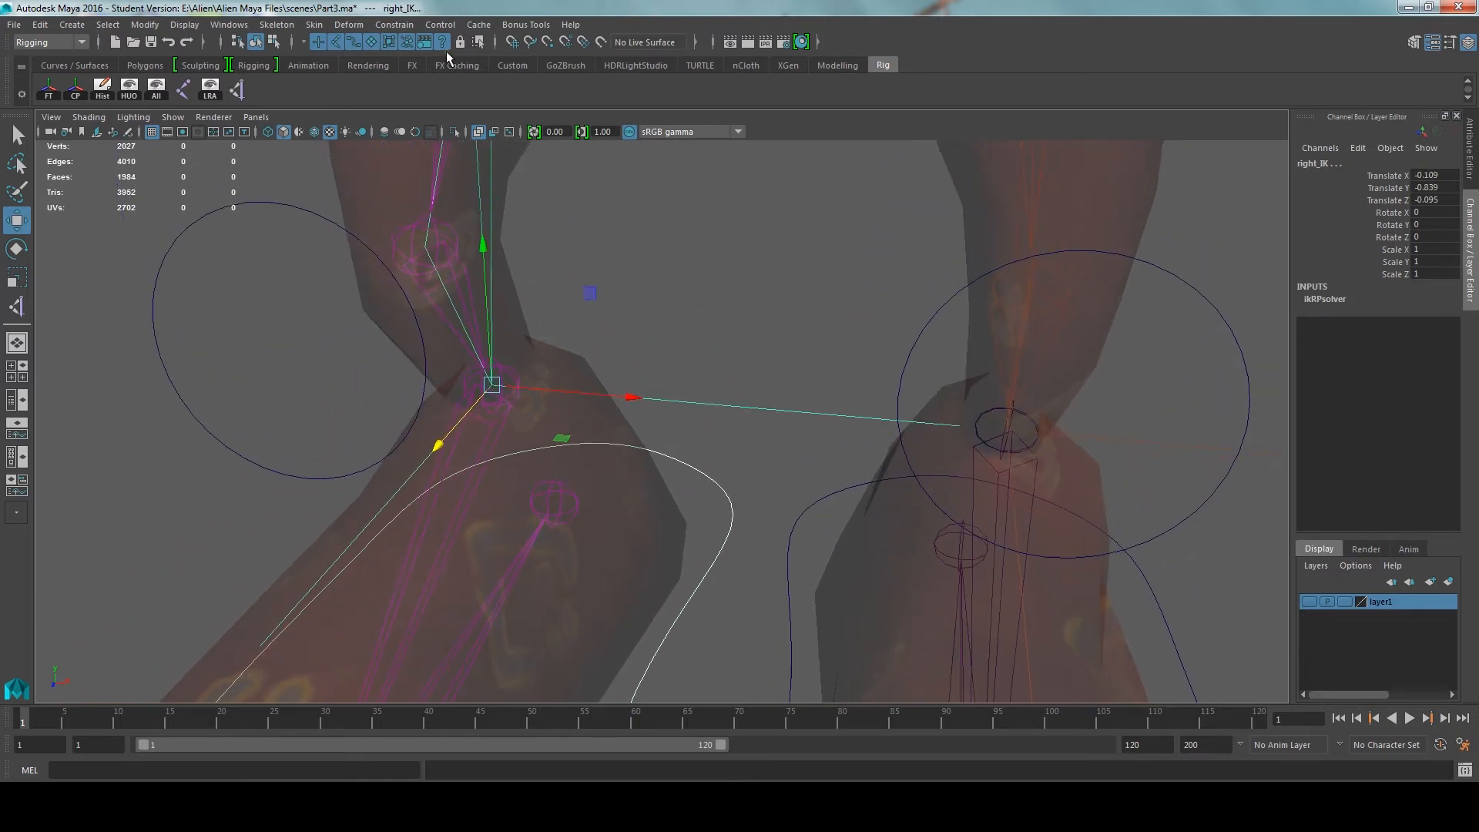
pyautogui.click(410, 25)
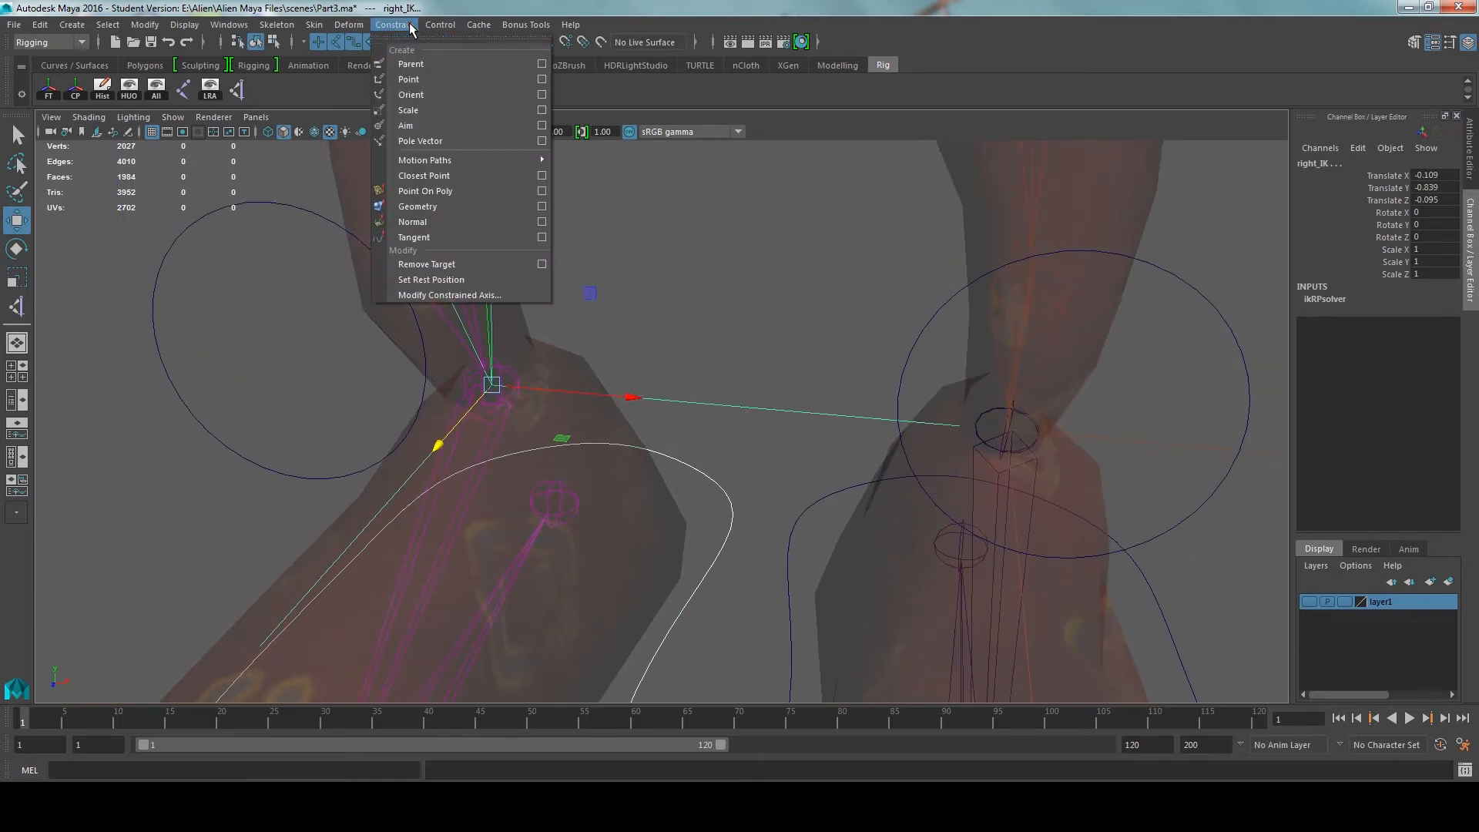
pyautogui.click(415, 65)
pyautogui.click(814, 329)
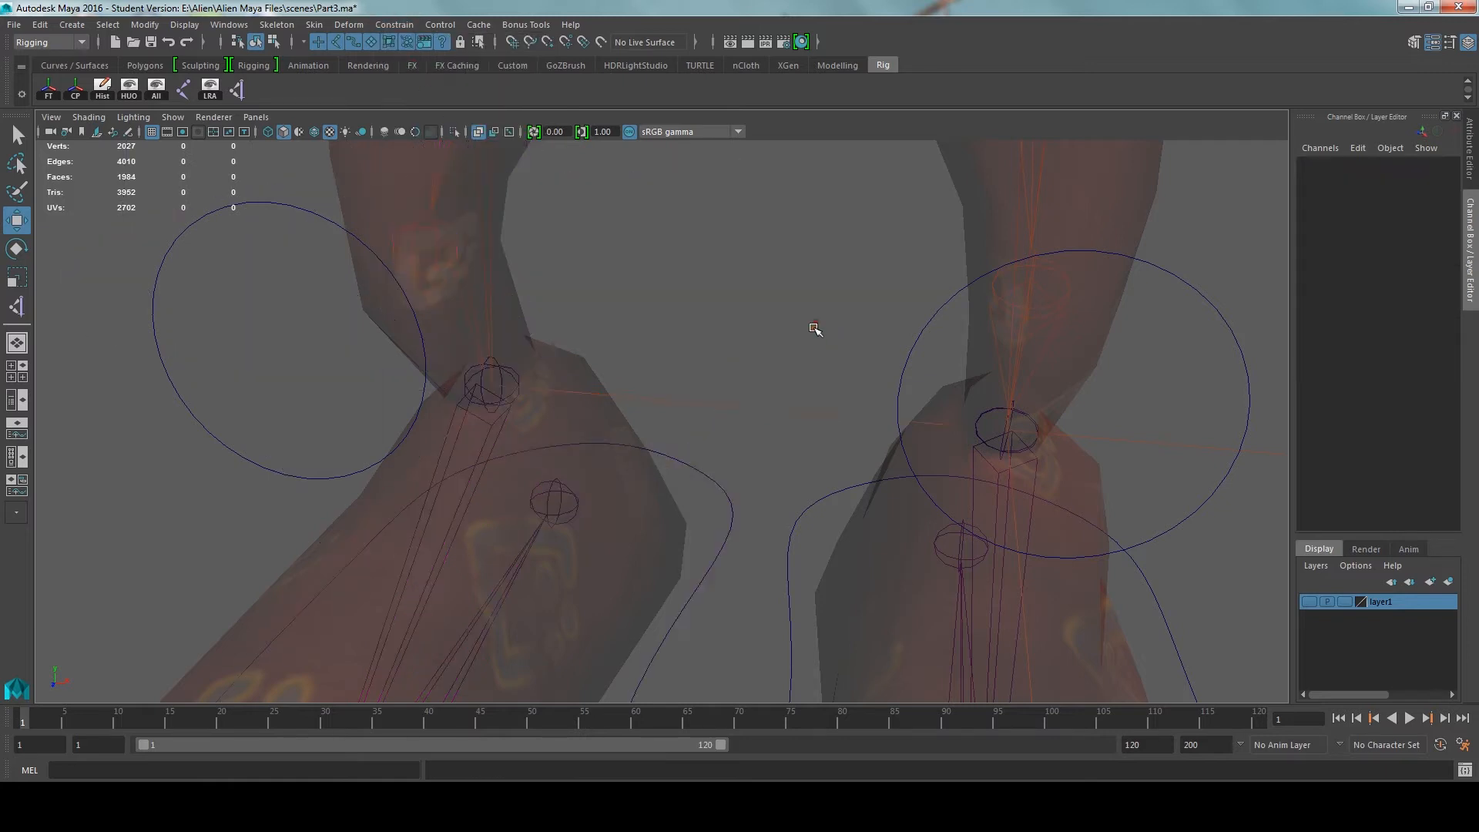
# Apply an Orient constraint from right_foot_CTRL to the right_ankle joint
pyautogui.click(718, 480)
pyautogui.keyDown('alt'); pyautogui.moveTo(724, 479); pyautogui.dragTo(690, 456); pyautogui.keyUp('alt')
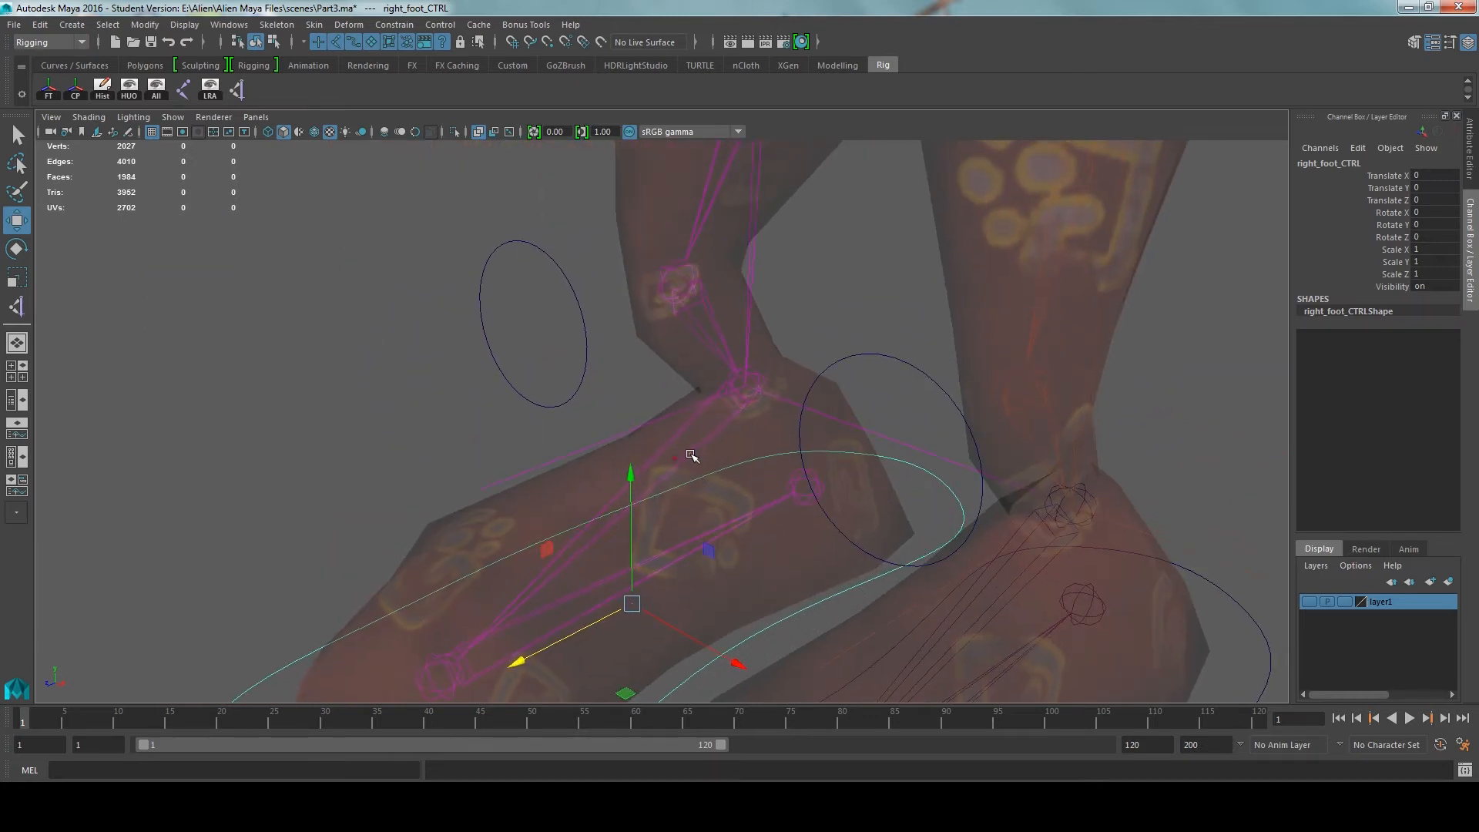
pyautogui.keyDown('alt'); pyautogui.moveTo(691, 455); pyautogui.dragTo(647, 495, button='middle'); pyautogui.keyUp('alt')
pyautogui.keyDown('alt'); pyautogui.moveTo(647, 495); pyautogui.dragTo(733, 447, button='right'); pyautogui.keyUp('alt')
pyautogui.click(709, 454)
pyautogui.keyDown('alt'); pyautogui.moveTo(733, 447); pyautogui.dragTo(720, 451); pyautogui.keyUp('alt')
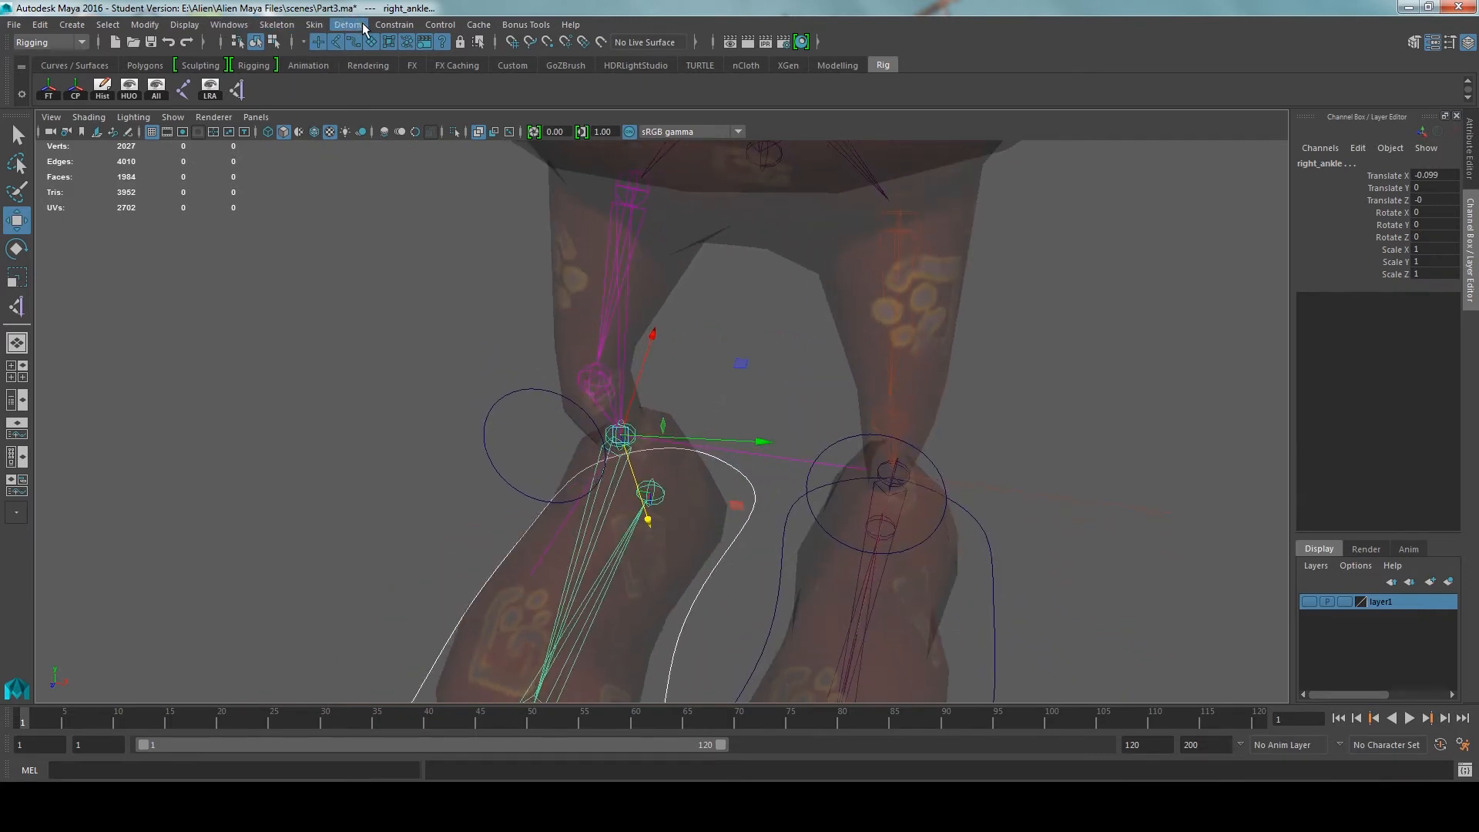
pyautogui.click(394, 24)
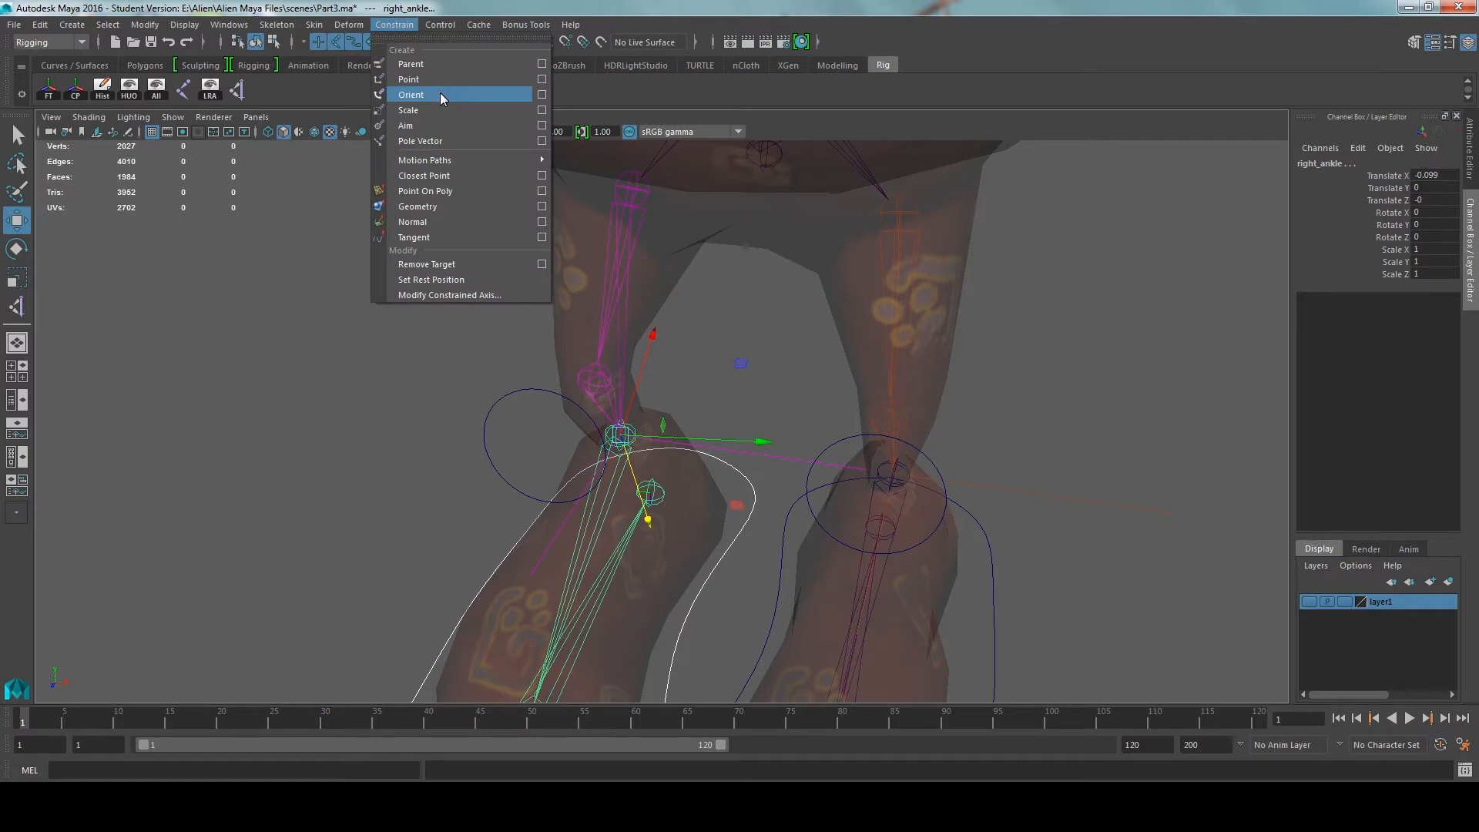
pyautogui.click(440, 94)
pyautogui.click(442, 405)
# Try moving right_foot_CTRL up and forward and rotating it about -50 in X to test the right leg
pyautogui.keyDown('alt'); pyautogui.moveTo(442, 406); pyautogui.dragTo(466, 299, button='middle'); pyautogui.keyUp('alt')
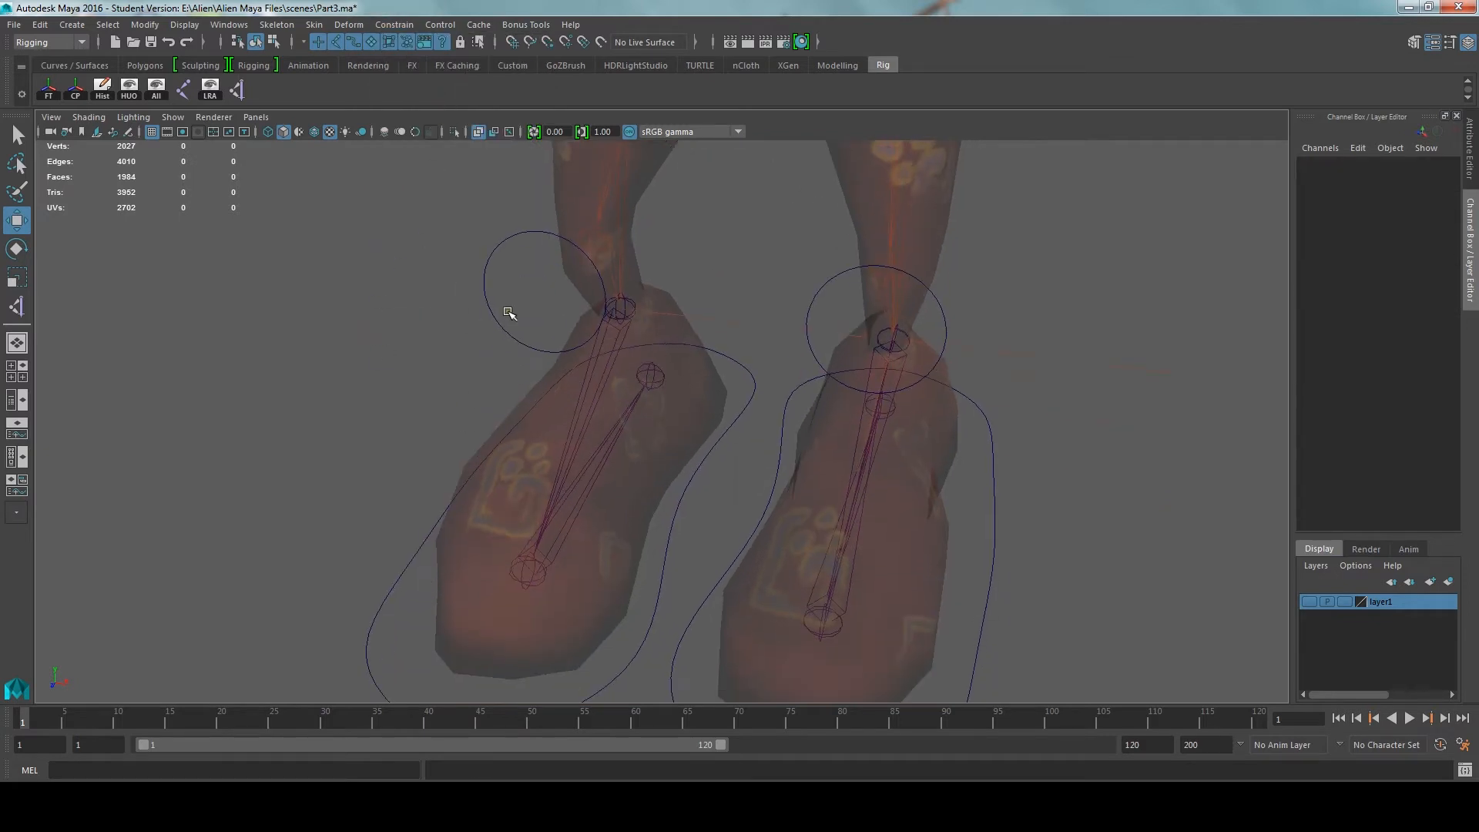
pyautogui.keyDown('alt'); pyautogui.moveTo(465, 300); pyautogui.dragTo(403, 452); pyautogui.keyUp('alt')
pyautogui.click(323, 551)
pyautogui.keyDown('alt'); pyautogui.moveTo(324, 552); pyautogui.dragTo(394, 419); pyautogui.keyUp('alt')
pyautogui.moveTo(498, 537); pyautogui.dragTo(358, 564)
pyautogui.moveTo(474, 429); pyautogui.dragTo(479, 317)
pyautogui.press('e')
pyautogui.moveTo(379, 331); pyautogui.dragTo(489, 324)
pyautogui.press('w')
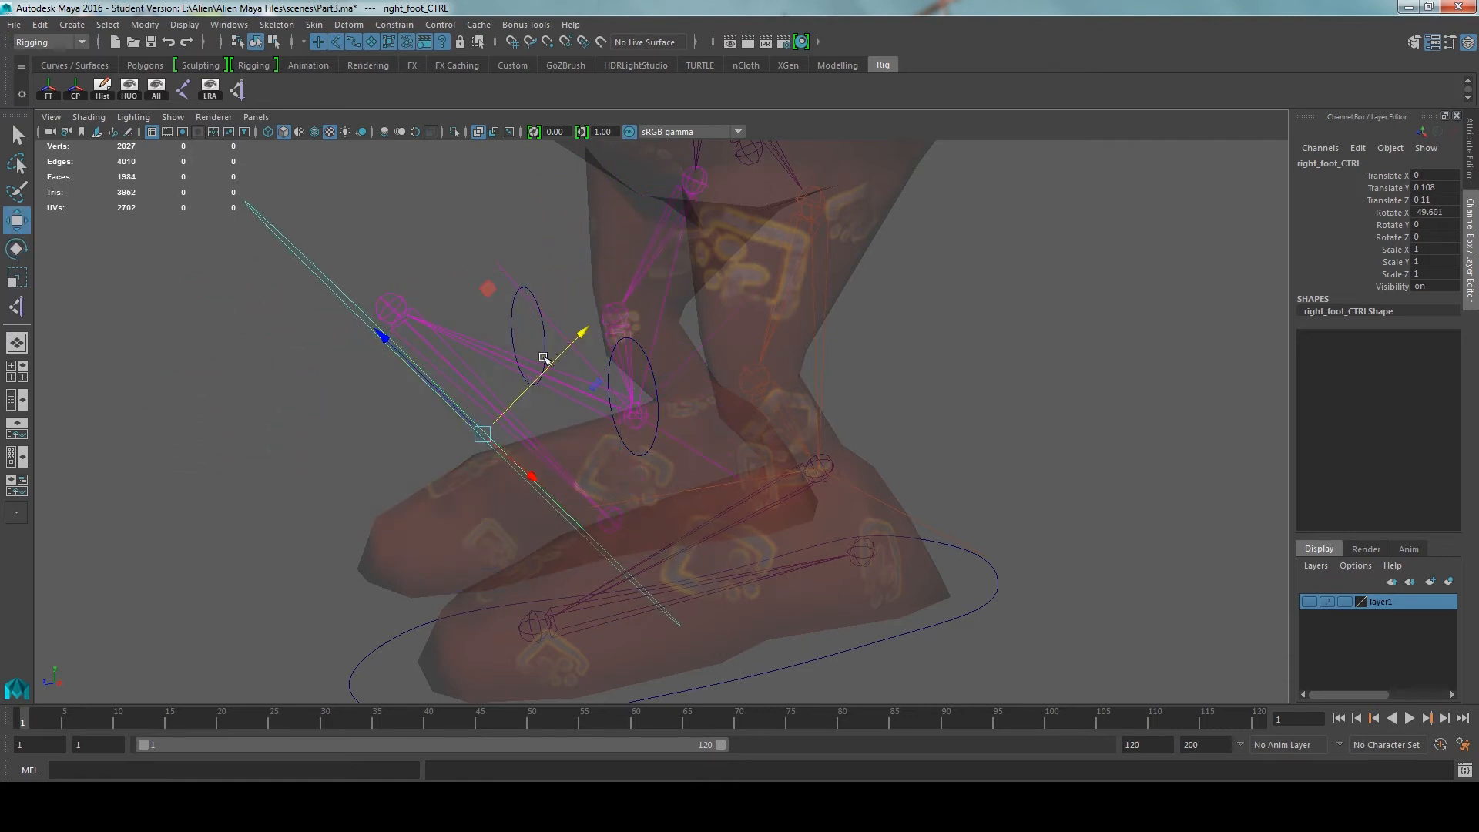
pyautogui.moveTo(483, 432); pyautogui.dragTo(287, 447)
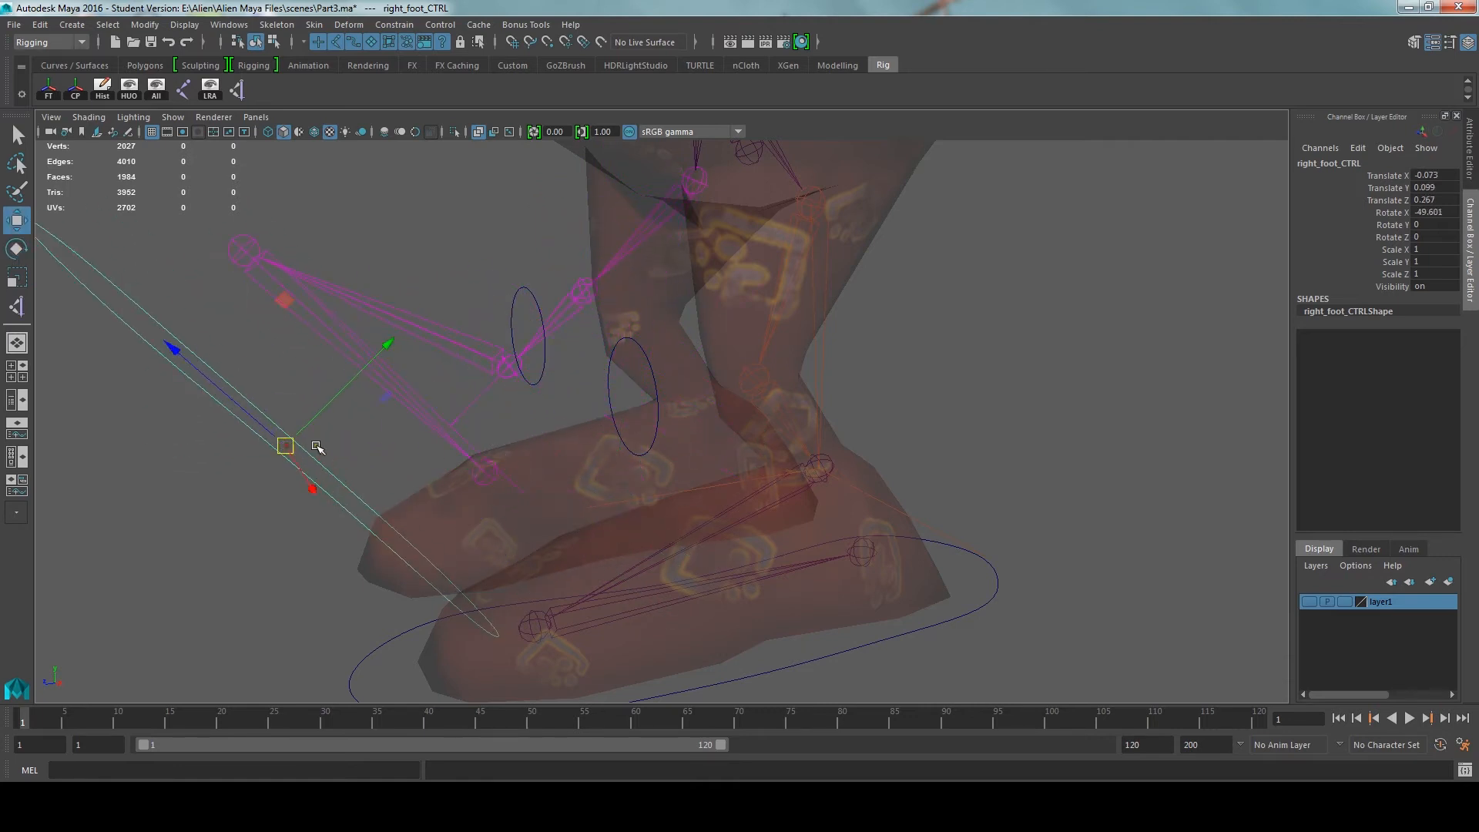
pyautogui.keyDown('alt'); pyautogui.moveTo(536, 442); pyautogui.dragTo(587, 459); pyautogui.keyUp('alt')
# Reset right_foot_CTRL's translation and X rotation to 0
pyautogui.doubleClick(1433, 176)
pyautogui.press('Tab')
pyautogui.click(1433, 200)
pyautogui.write('0')
pyautogui.click(1433, 214)
pyautogui.write('0')
pyautogui.click(1433, 201)
# Nudge right_foot_CTRL about -0.007 in Z to refresh the leg and set Translate Z back to 0
pyautogui.keyDown('alt'); pyautogui.moveTo(693, 477); pyautogui.dragTo(648, 521); pyautogui.keyUp('alt')
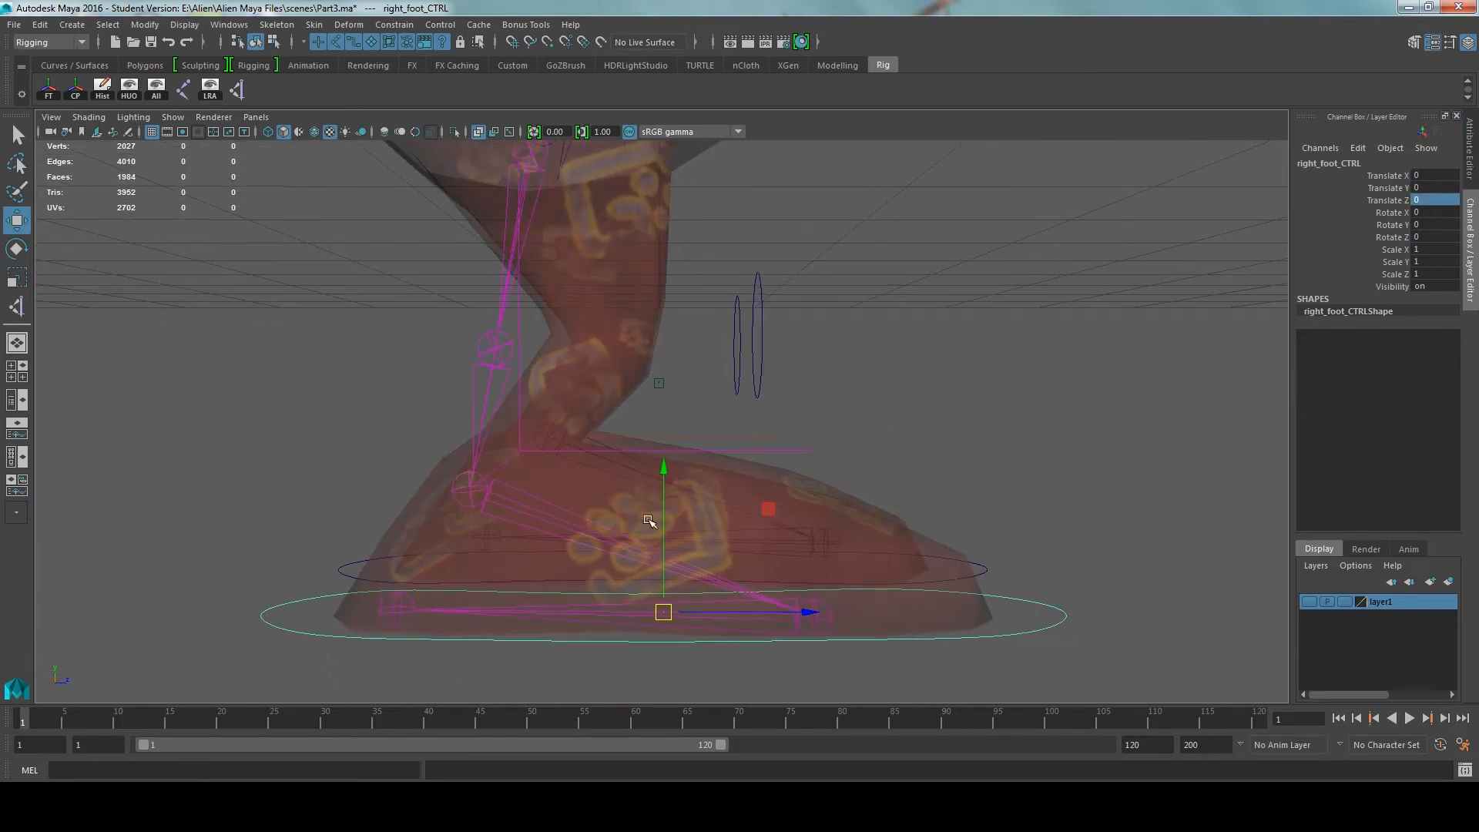
pyautogui.moveTo(815, 609)
pyautogui.mouseDown()
pyautogui.moveTo(852, 620)
pyautogui.moveTo(809, 616)
pyautogui.mouseUp()
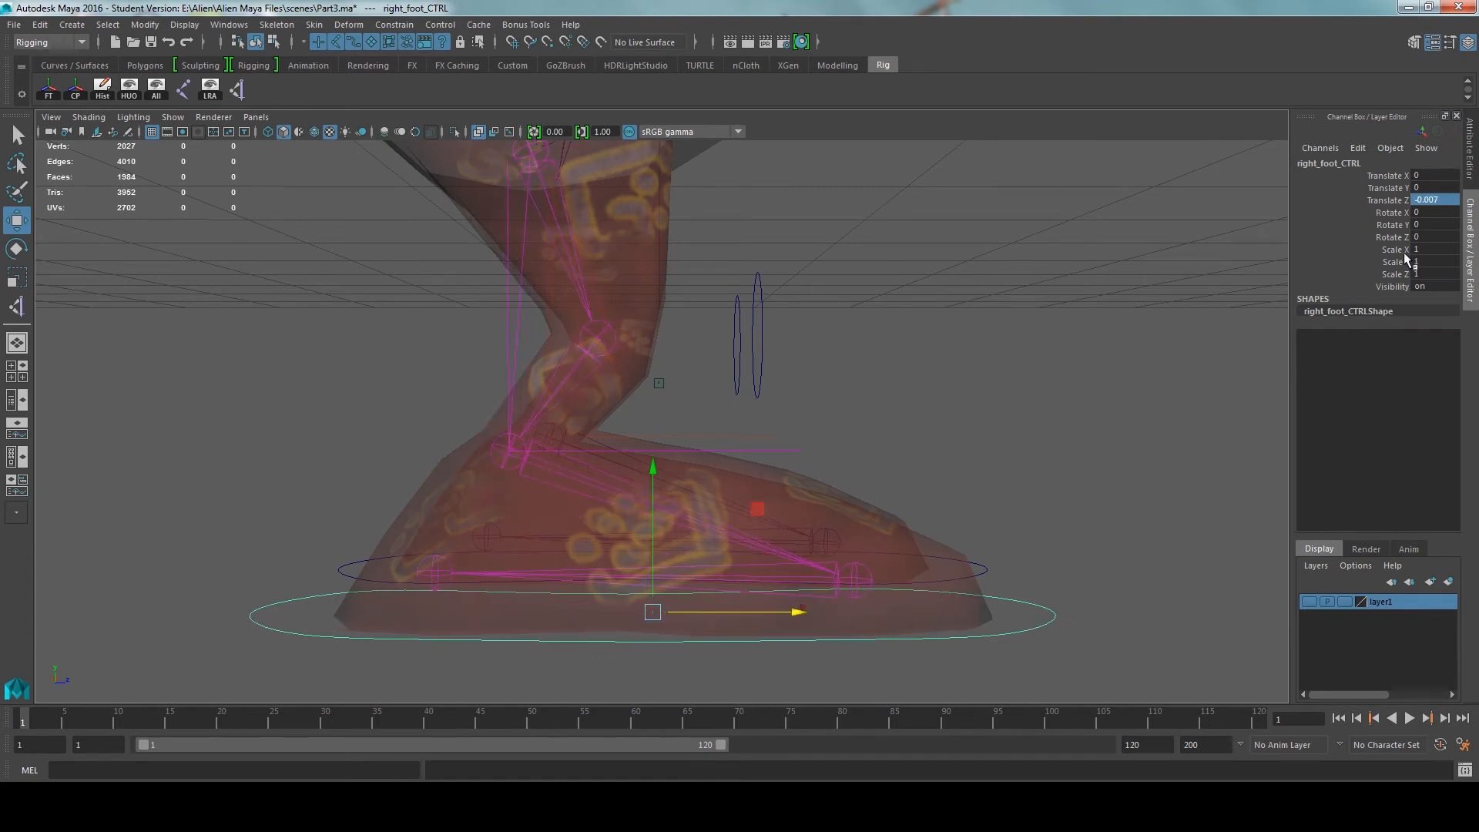
pyautogui.doubleClick(1439, 200)
pyautogui.write('0')
pyautogui.press('Return')
pyautogui.click(781, 413)
pyautogui.keyDown('alt'); pyautogui.moveTo(782, 413); pyautogui.dragTo(968, 532); pyautogui.keyUp('alt')
# Show the four-view layout, nudge right_foot_CTRL about -0.004 in Z and set Translate Z back to 0
pyautogui.click(954, 568)
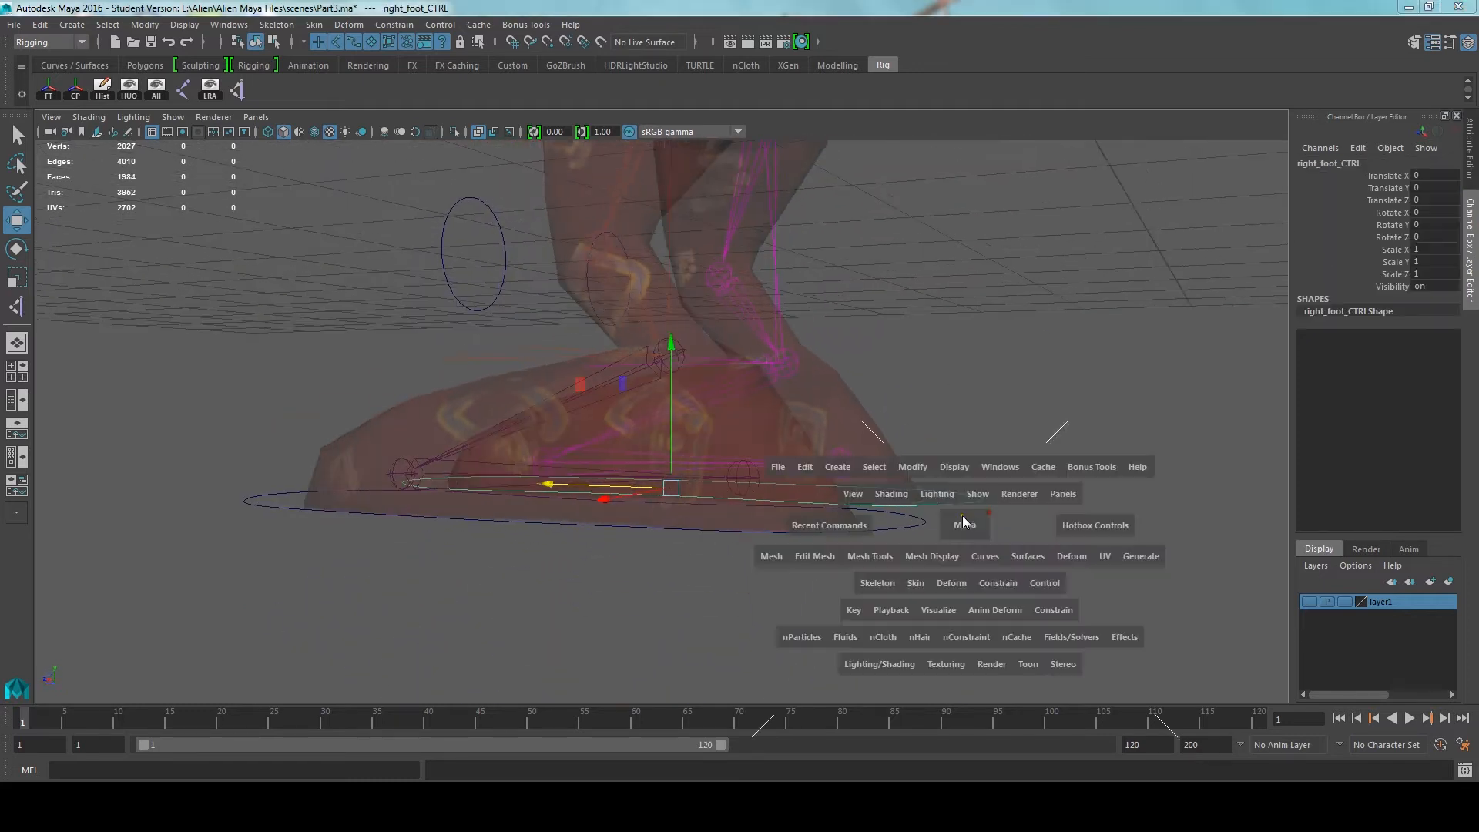
pyautogui.press('space')
pyautogui.scroll(3, 907, 594)
pyautogui.keyDown('alt'); pyautogui.moveTo(926, 594); pyautogui.dragTo(936, 518, button='middle'); pyautogui.keyUp('alt')
pyautogui.click(878, 607)
pyautogui.hotkey('ctrl', 'z')
pyautogui.hotkey('ctrl', 'z')
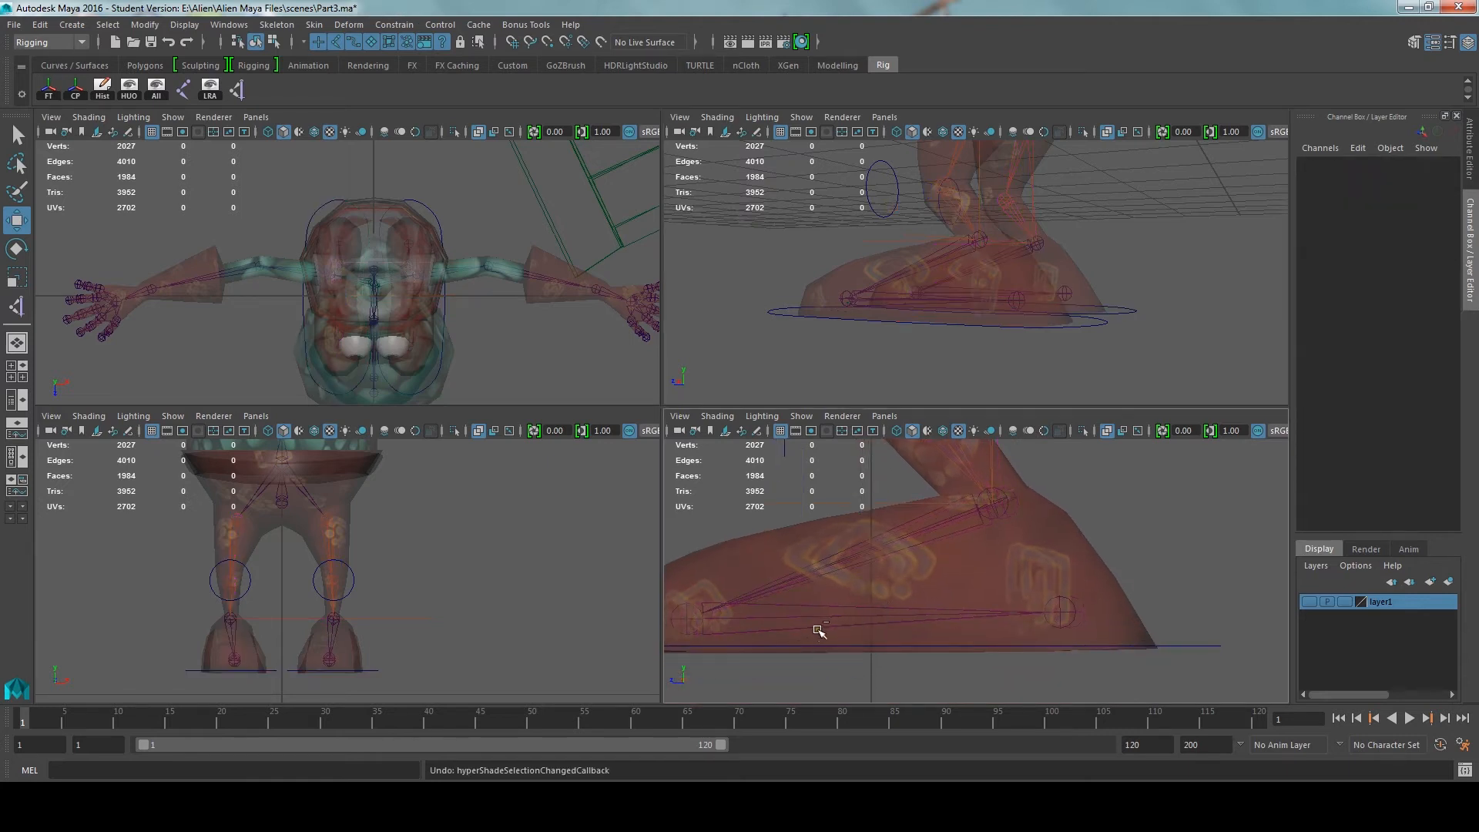
pyautogui.moveTo(765, 646); pyautogui.dragTo(769, 645)
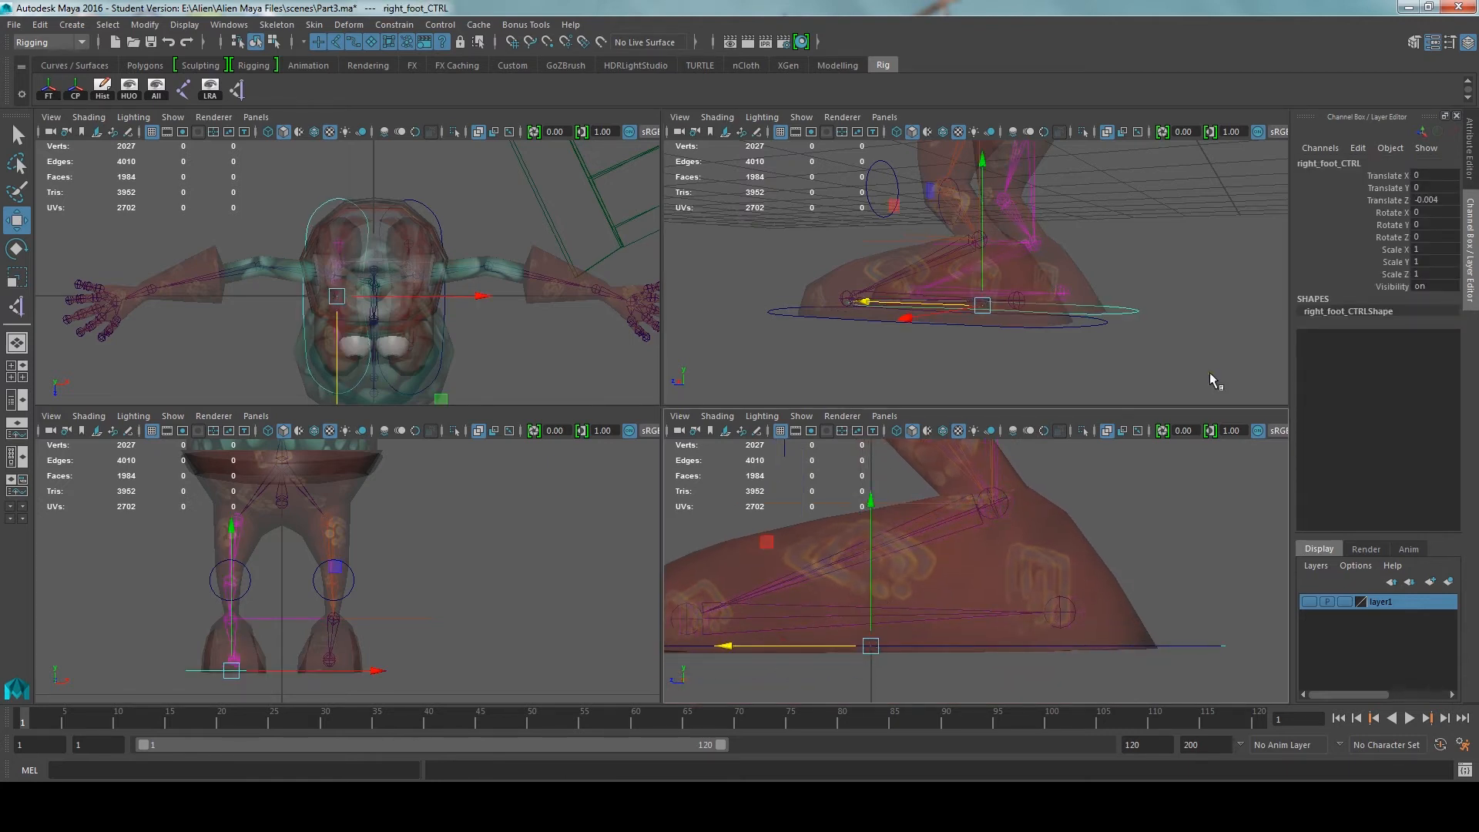
pyautogui.doubleClick(1444, 203)
pyautogui.press('Return')
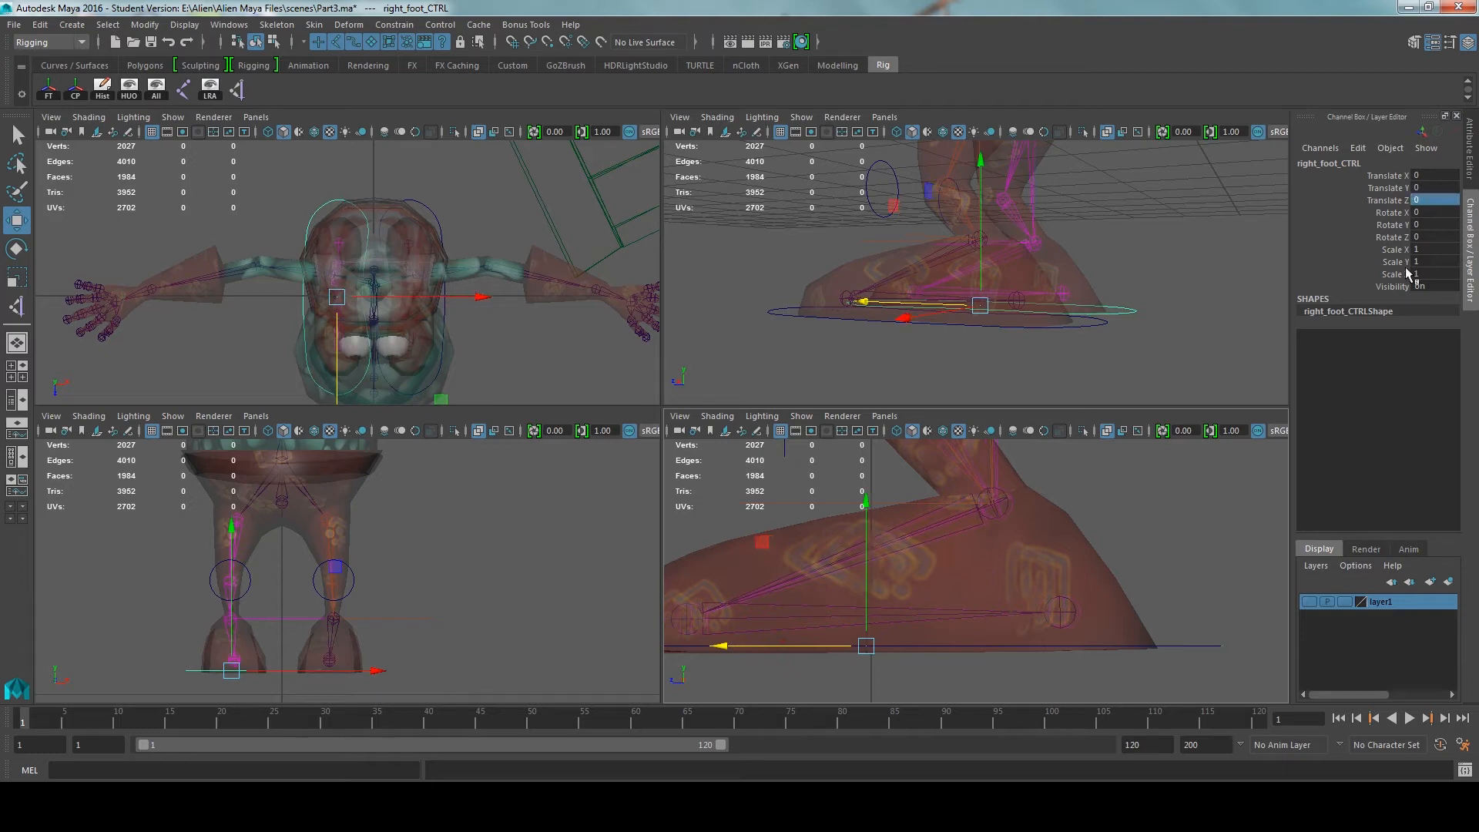
# Try a small vertical move of right_foot_CTRL, undo it and set Translate Y to 0
pyautogui.moveTo(978, 207)
pyautogui.mouseDown()
pyautogui.moveTo(982, 191)
pyautogui.moveTo(980, 213)
pyautogui.mouseUp()
pyautogui.hotkey('ctrl', 'z')
pyautogui.click(1434, 191)
pyautogui.write('0')
pyautogui.press('Return')
# Nudge right_foot_CTRL about -0.004 in Y and set Translate Y back to 0
pyautogui.click(1145, 255)
pyautogui.click(1140, 310)
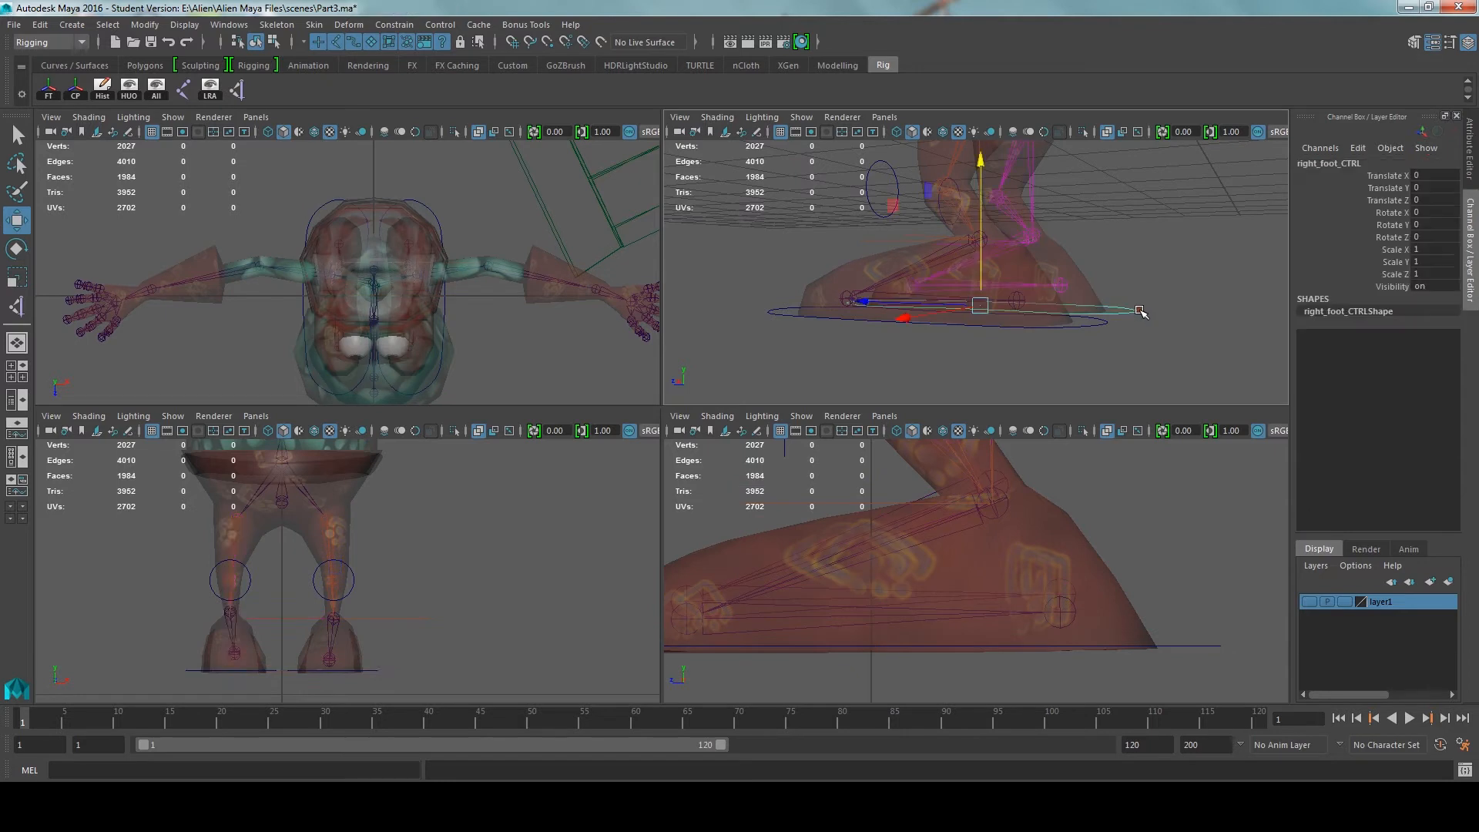
pyautogui.moveTo(984, 175); pyautogui.dragTo(983, 177)
pyautogui.doubleClick(1435, 187)
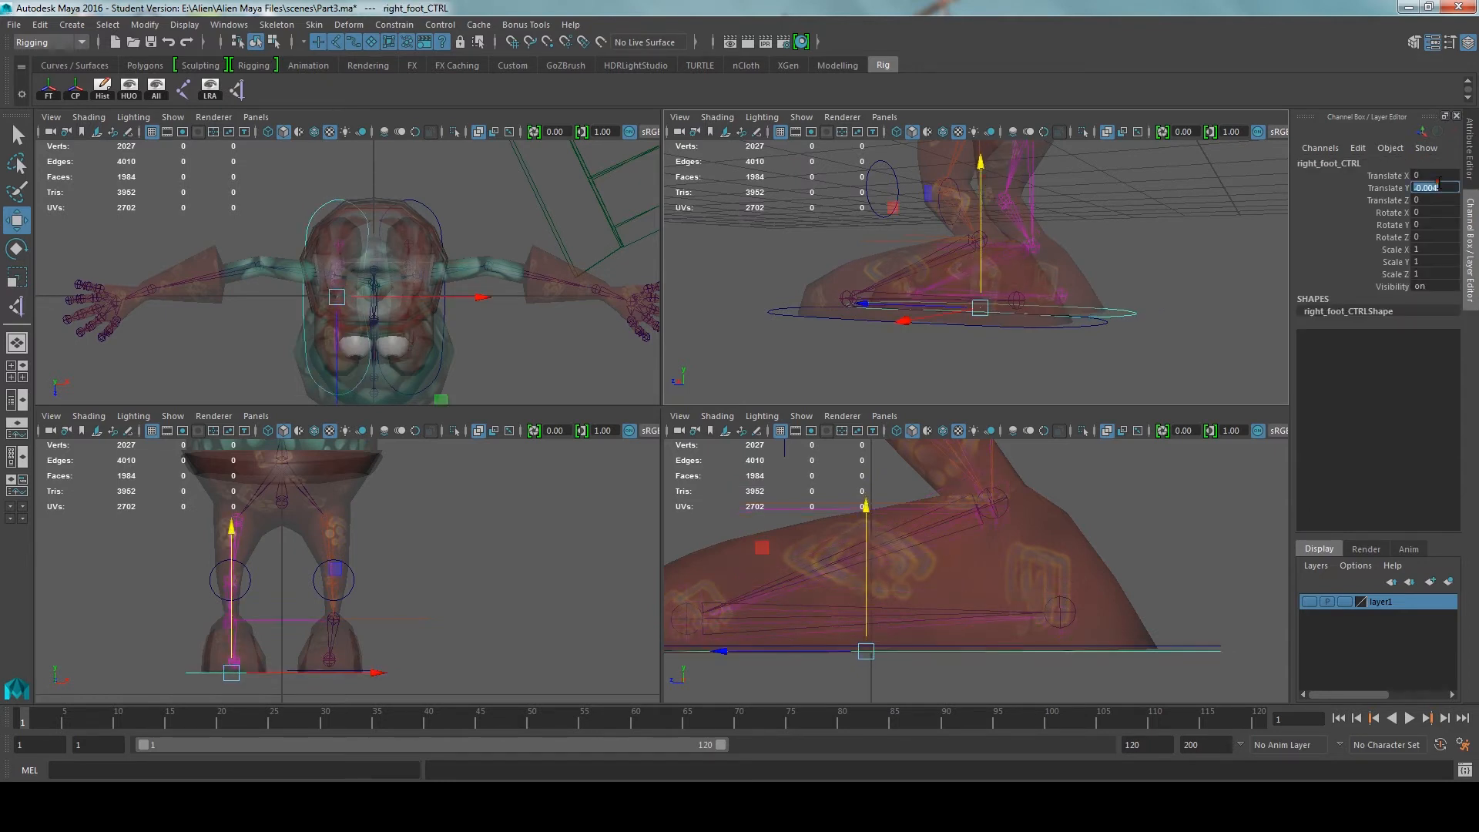
pyautogui.press('Return')
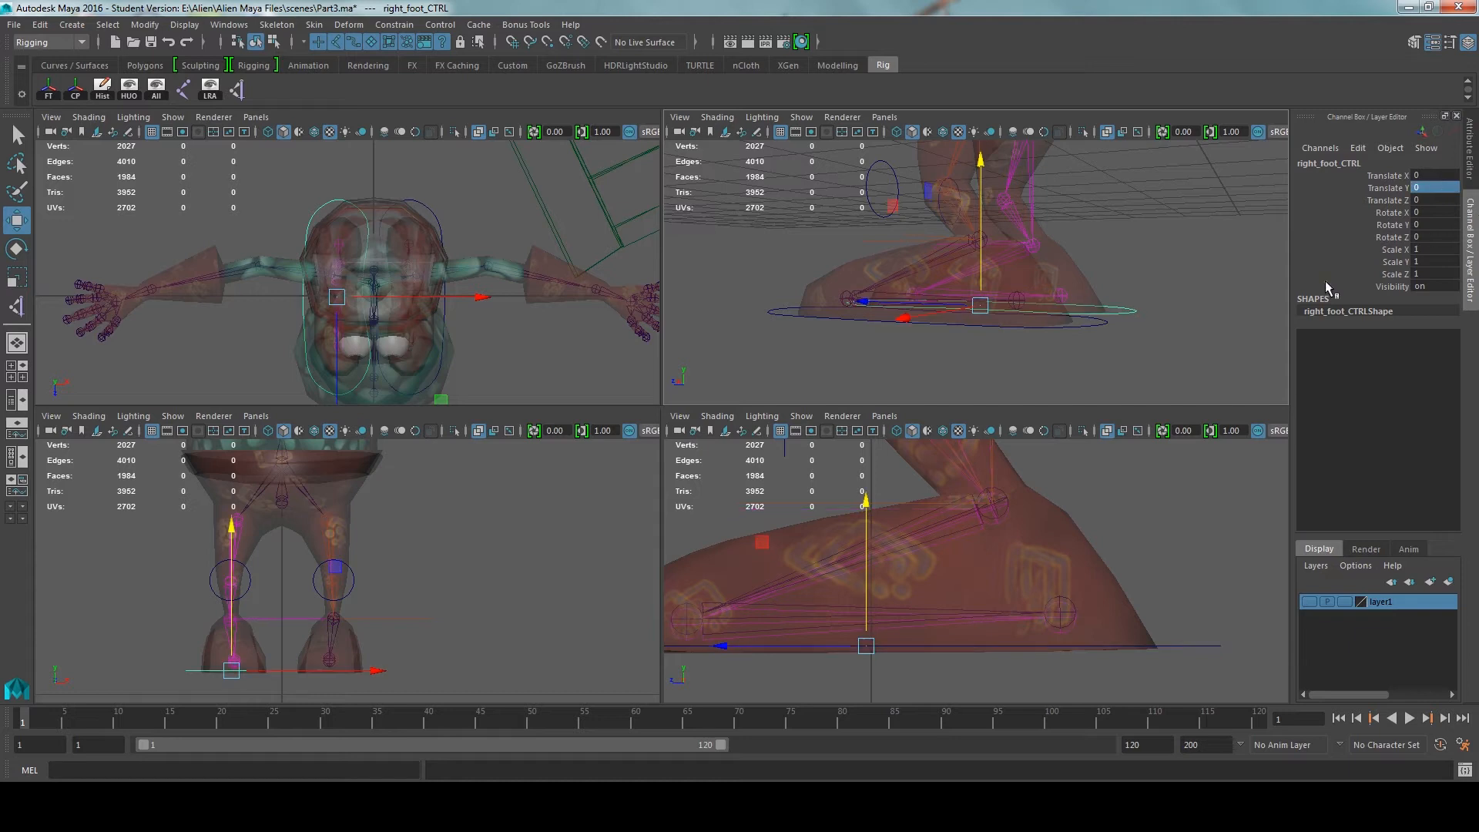
# Constrain the right leg's IK handle to right_knee_CTRL with a Pole Vector constraint
pyautogui.keyDown('alt'); pyautogui.moveTo(1015, 267); pyautogui.dragTo(1126, 312); pyautogui.keyUp('alt')
pyautogui.press('space')
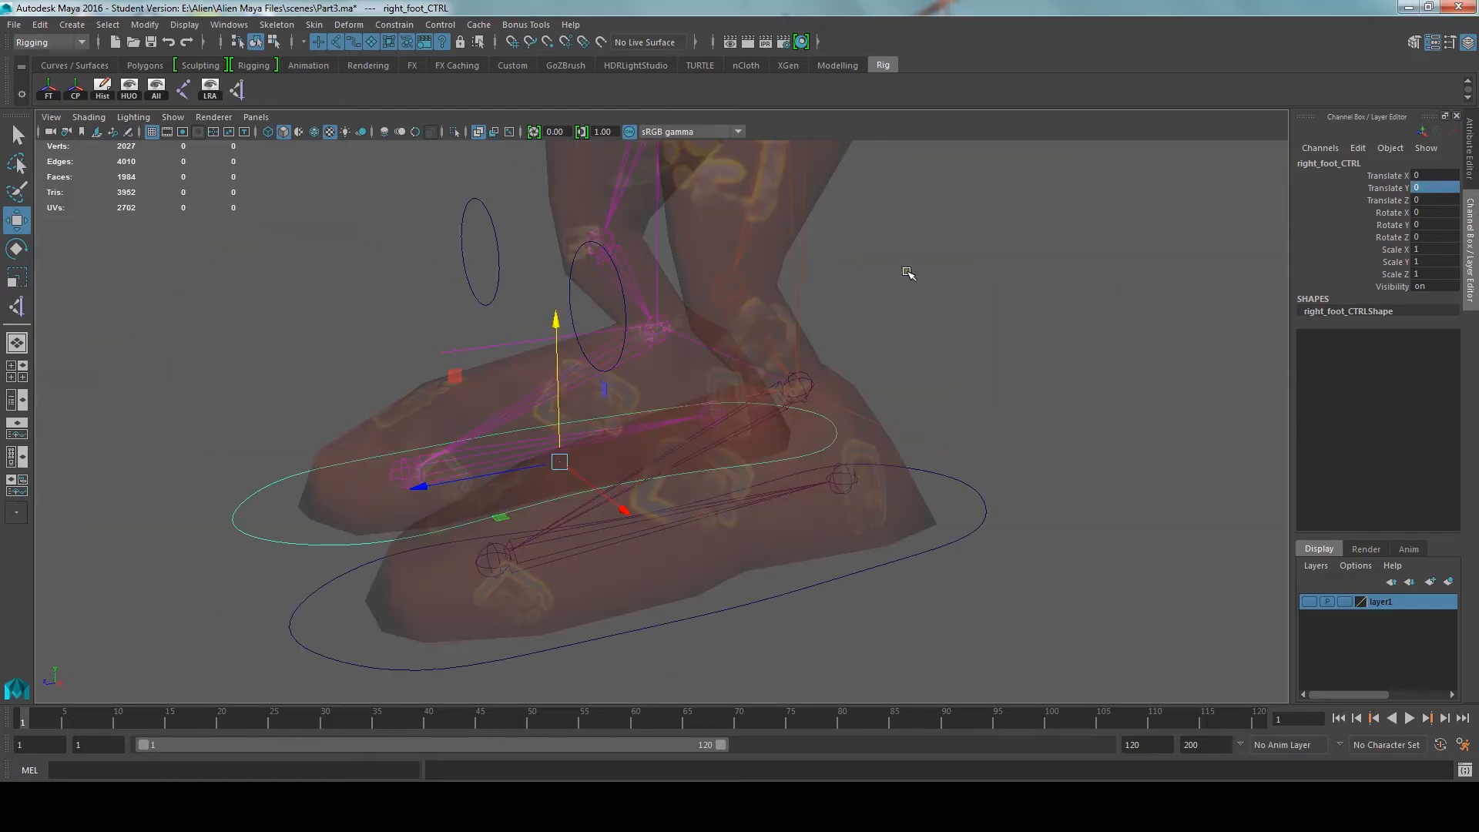
pyautogui.keyDown('alt'); pyautogui.moveTo(717, 339); pyautogui.dragTo(822, 399); pyautogui.keyUp('alt')
pyautogui.keyDown('alt'); pyautogui.moveTo(822, 400); pyautogui.dragTo(907, 349, button='middle'); pyautogui.keyUp('alt')
pyautogui.click(414, 397)
pyautogui.keyDown('alt'); pyautogui.moveTo(707, 507); pyautogui.dragTo(660, 505); pyautogui.keyUp('alt')
pyautogui.keyDown('alt'); pyautogui.moveTo(611, 406); pyautogui.dragTo(645, 430); pyautogui.keyUp('alt')
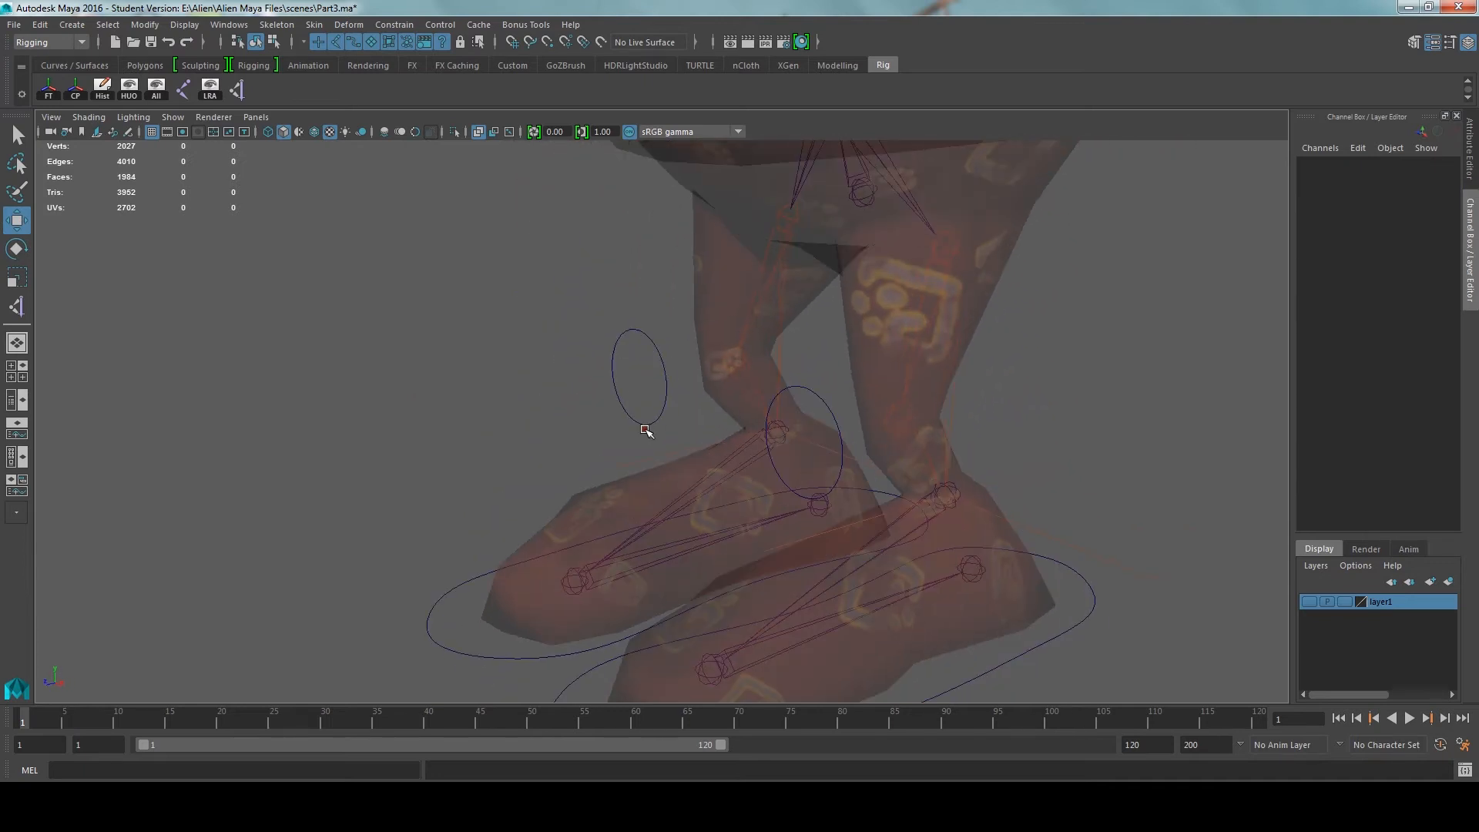
pyautogui.moveTo(593, 333); pyautogui.dragTo(644, 362)
pyautogui.keyDown('alt'); pyautogui.moveTo(716, 331); pyautogui.dragTo(713, 356, button='middle'); pyautogui.keyUp('alt')
pyautogui.scroll(5, 716, 357)
pyautogui.keyDown('alt'); pyautogui.moveTo(720, 358); pyautogui.dragTo(768, 360); pyautogui.keyUp('alt')
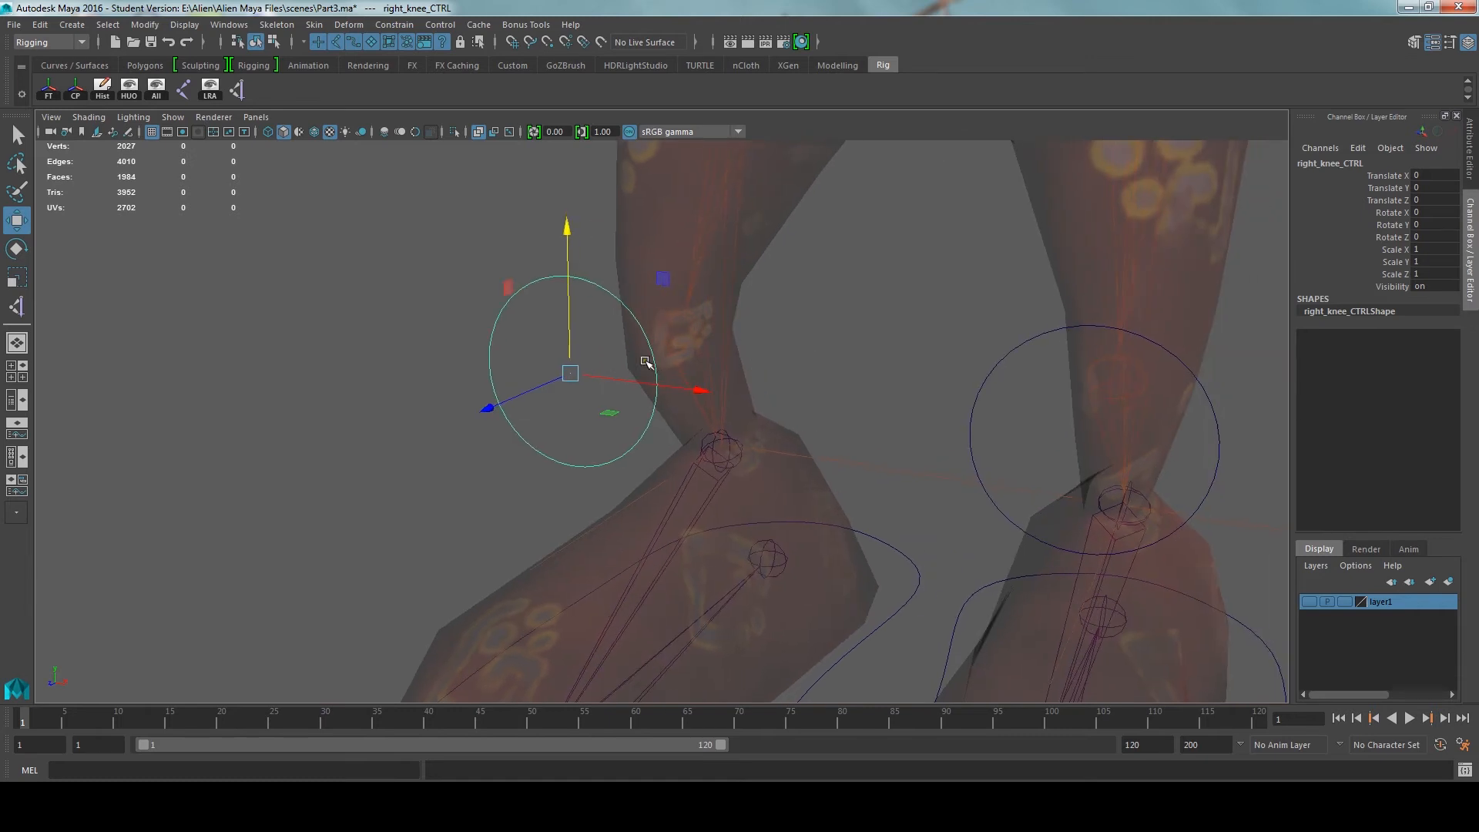
pyautogui.keyDown('alt'); pyautogui.moveTo(635, 406); pyautogui.dragTo(710, 422); pyautogui.keyUp('alt')
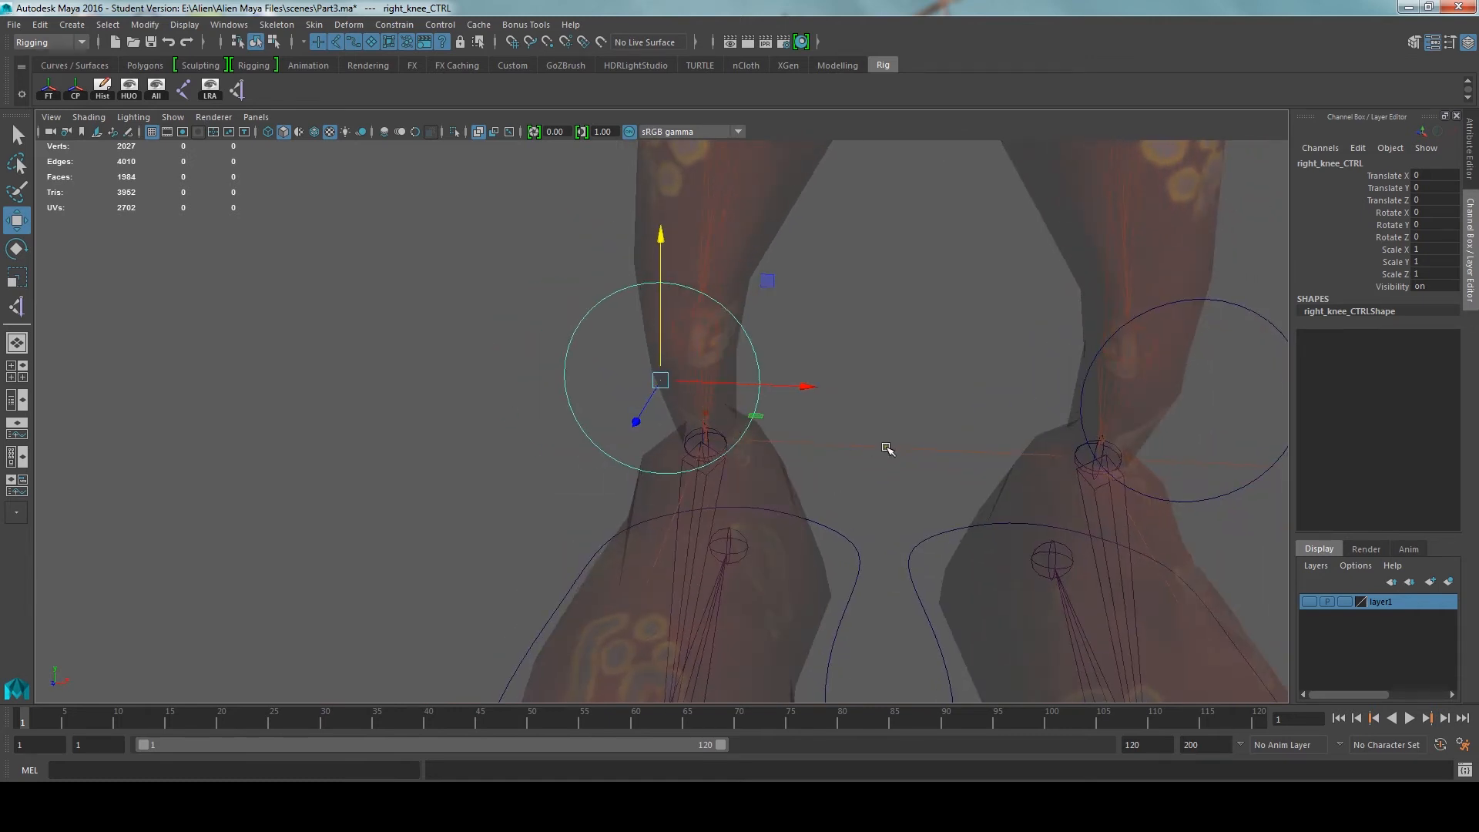
pyautogui.click(900, 455)
pyautogui.keyDown('alt'); pyautogui.moveTo(963, 391); pyautogui.dragTo(947, 462, button='middle'); pyautogui.keyUp('alt')
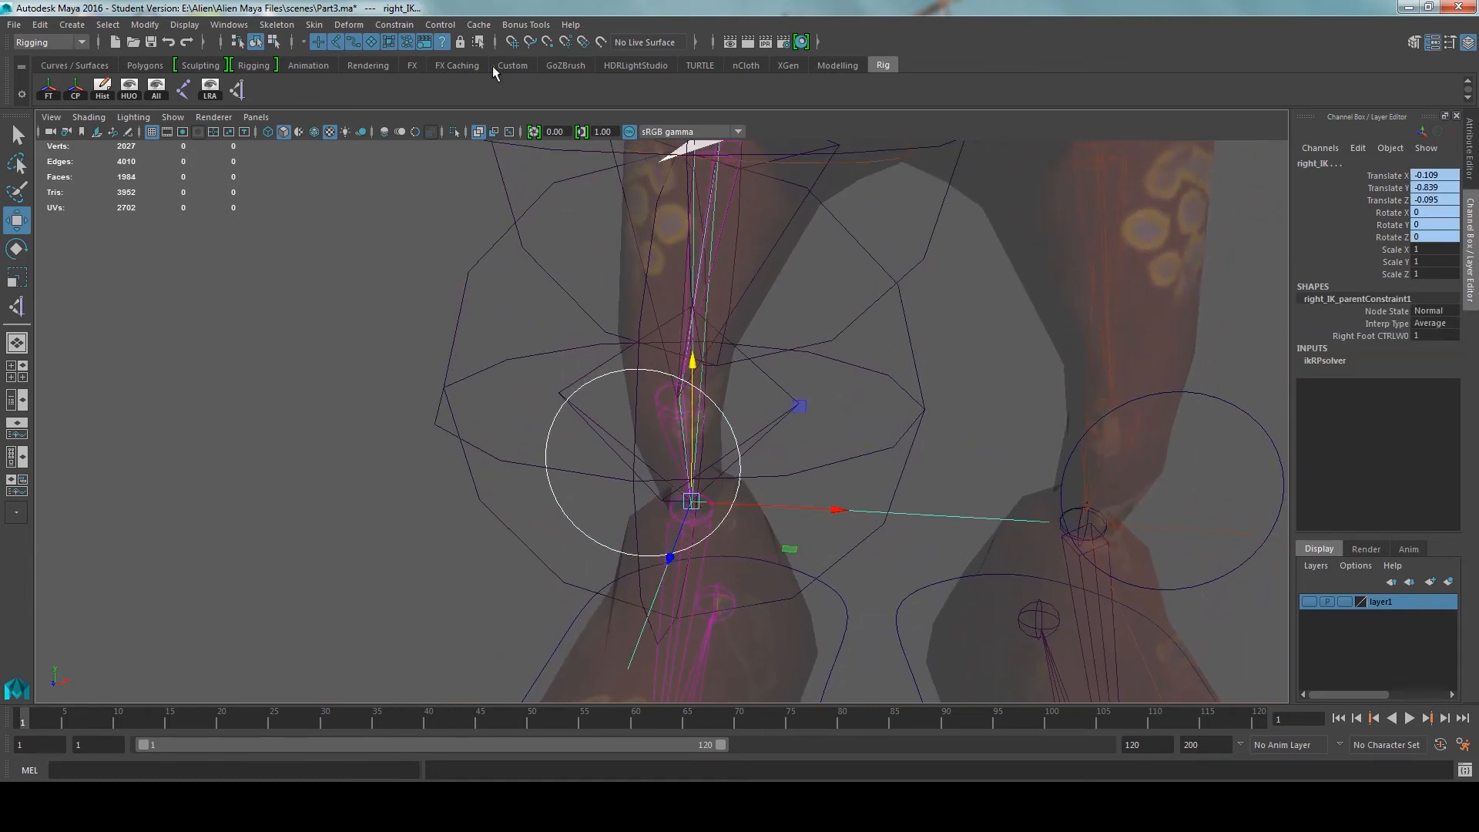
pyautogui.keyDown('alt'); pyautogui.moveTo(492, 245); pyautogui.dragTo(693, 255); pyautogui.keyUp('alt')
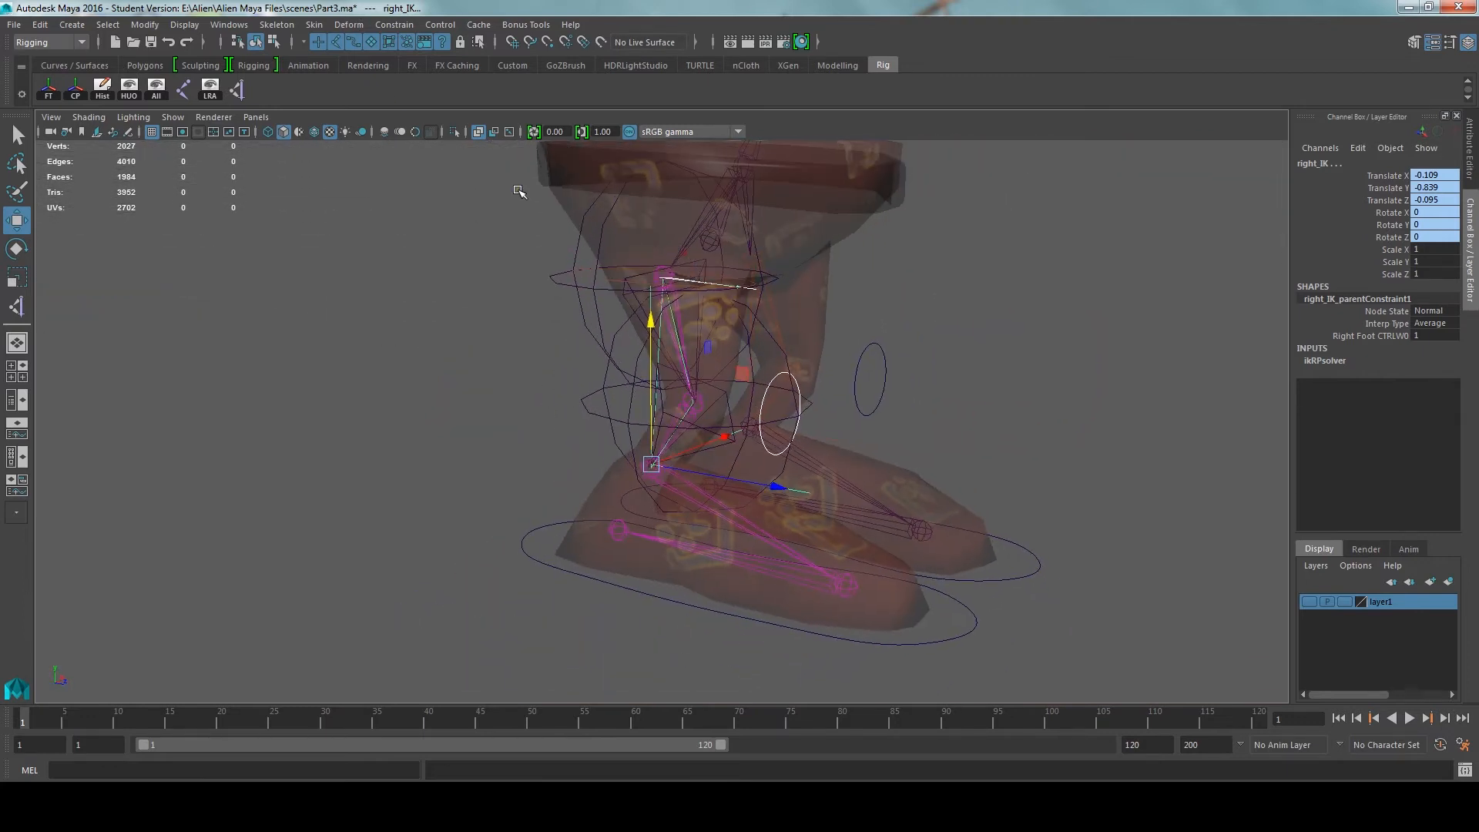
pyautogui.click(393, 25)
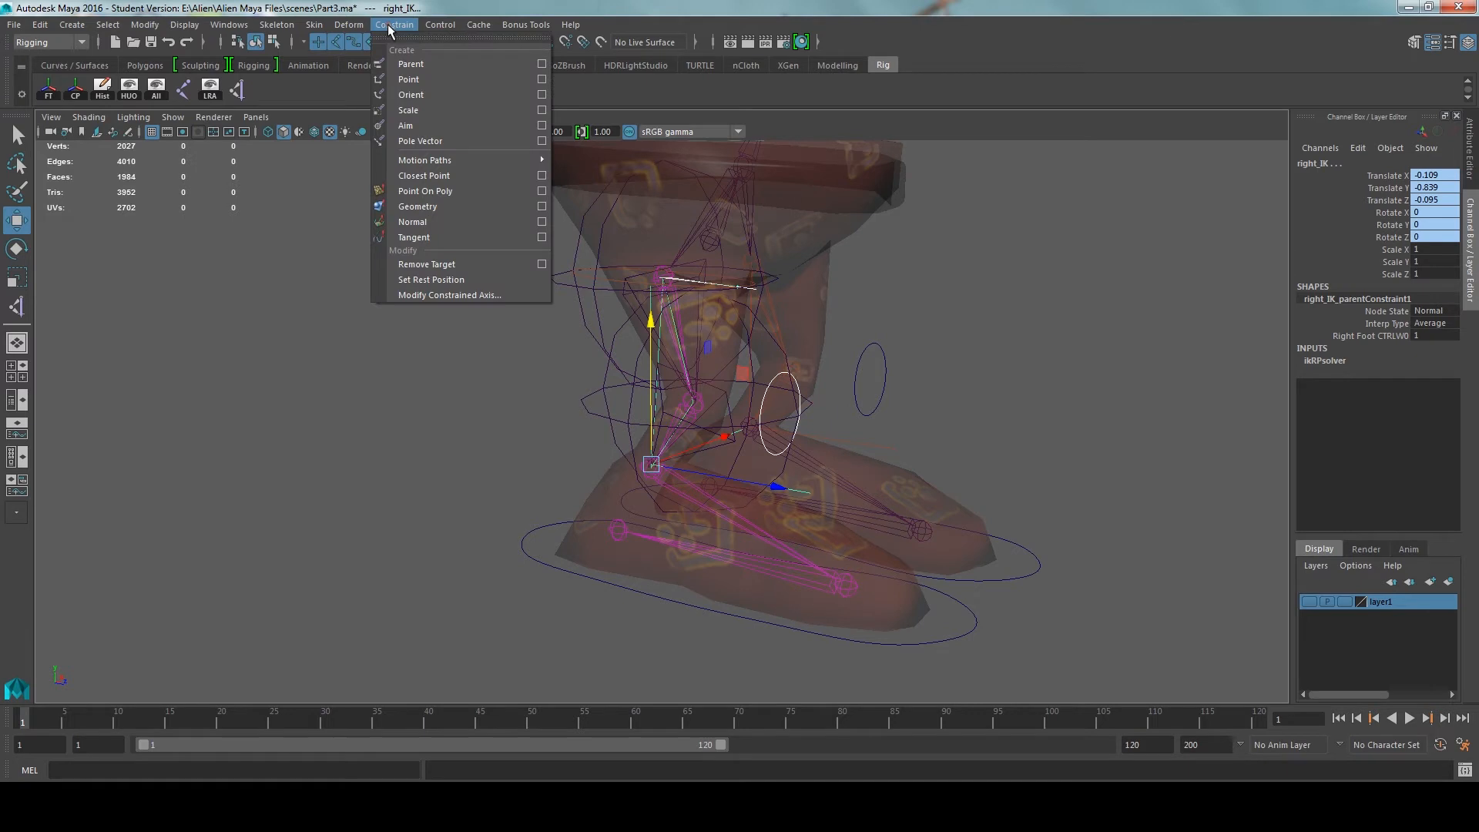
pyautogui.click(443, 143)
pyautogui.click(428, 273)
# Test the right knee control with a small sideways move, undo it and clear the selection
pyautogui.keyDown('alt'); pyautogui.moveTo(823, 385); pyautogui.dragTo(628, 538); pyautogui.keyUp('alt')
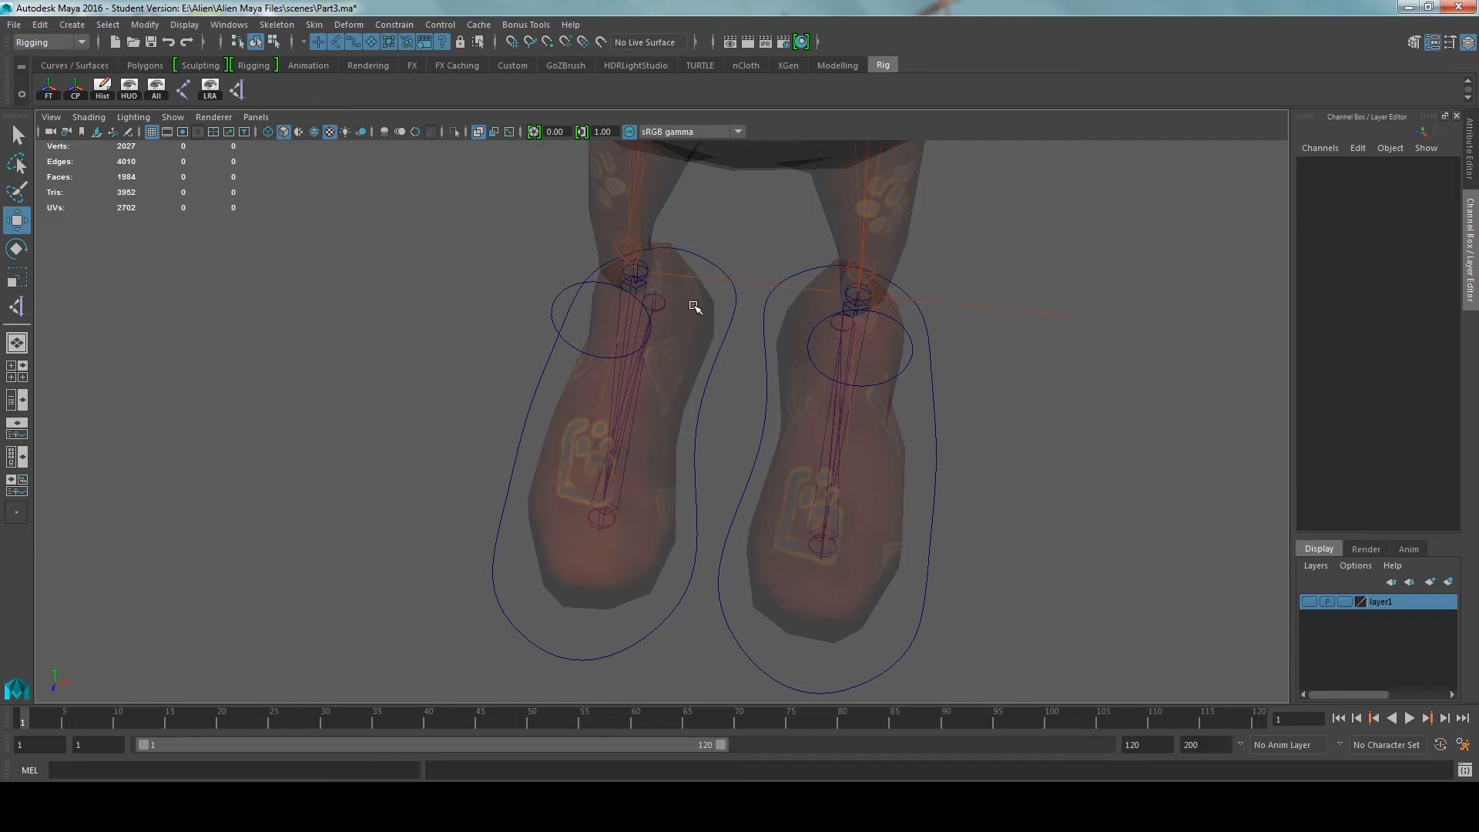
pyautogui.click(576, 299)
pyautogui.keyDown('alt'); pyautogui.moveTo(622, 317); pyautogui.dragTo(640, 266); pyautogui.keyUp('alt')
pyautogui.moveTo(742, 300)
pyautogui.mouseDown()
pyautogui.moveTo(754, 302)
pyautogui.moveTo(727, 302)
pyautogui.moveTo(773, 309)
pyautogui.moveTo(755, 304)
pyautogui.mouseUp()
pyautogui.hotkey('ctrl', 'z')
pyautogui.keyDown('alt'); pyautogui.moveTo(829, 407); pyautogui.dragTo(924, 392); pyautogui.keyUp('alt')
pyautogui.click(1043, 390)
# Examine the foot, ankle and heel joints in the enlarged side view
pyautogui.press('space')
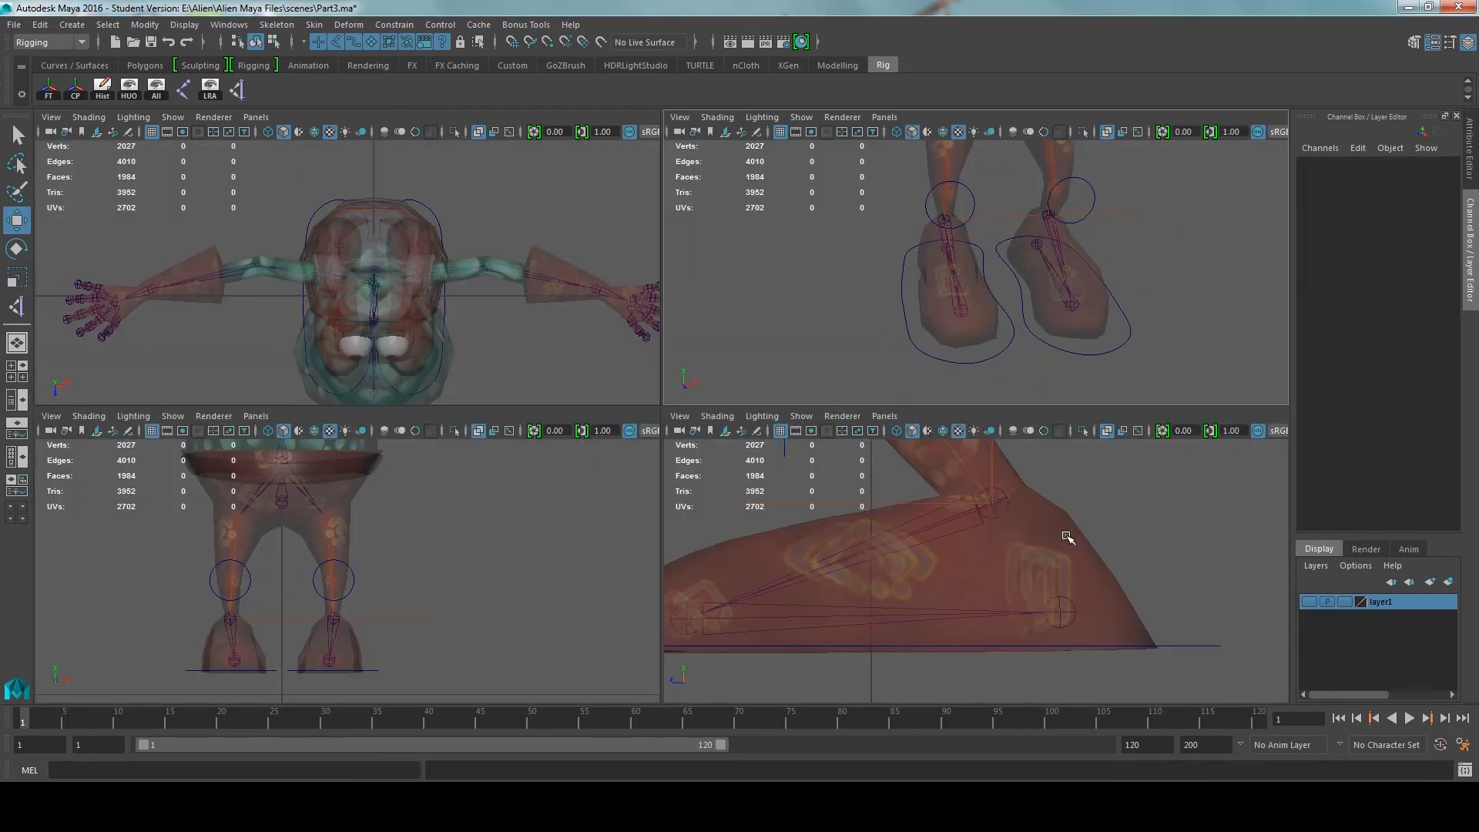
pyautogui.press('space')
pyautogui.scroll(1, 989, 537)
pyautogui.keyDown('alt'); pyautogui.moveTo(894, 498); pyautogui.dragTo(893, 512, button='middle'); pyautogui.keyUp('alt')
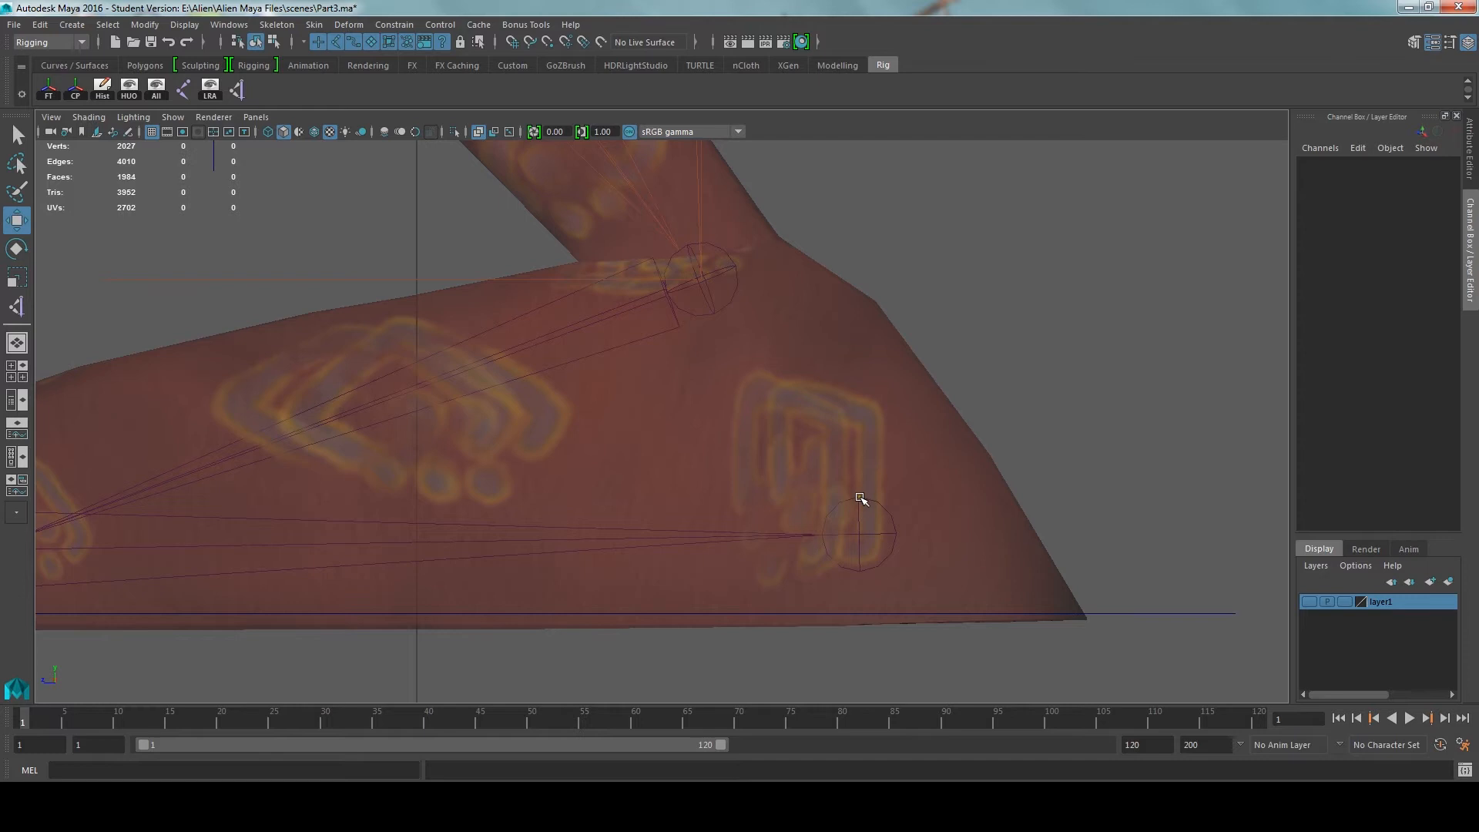
pyautogui.keyDown('alt'); pyautogui.moveTo(860, 498); pyautogui.dragTo(860, 550, button='middle'); pyautogui.keyUp('alt')
pyautogui.scroll(-5, 802, 506)
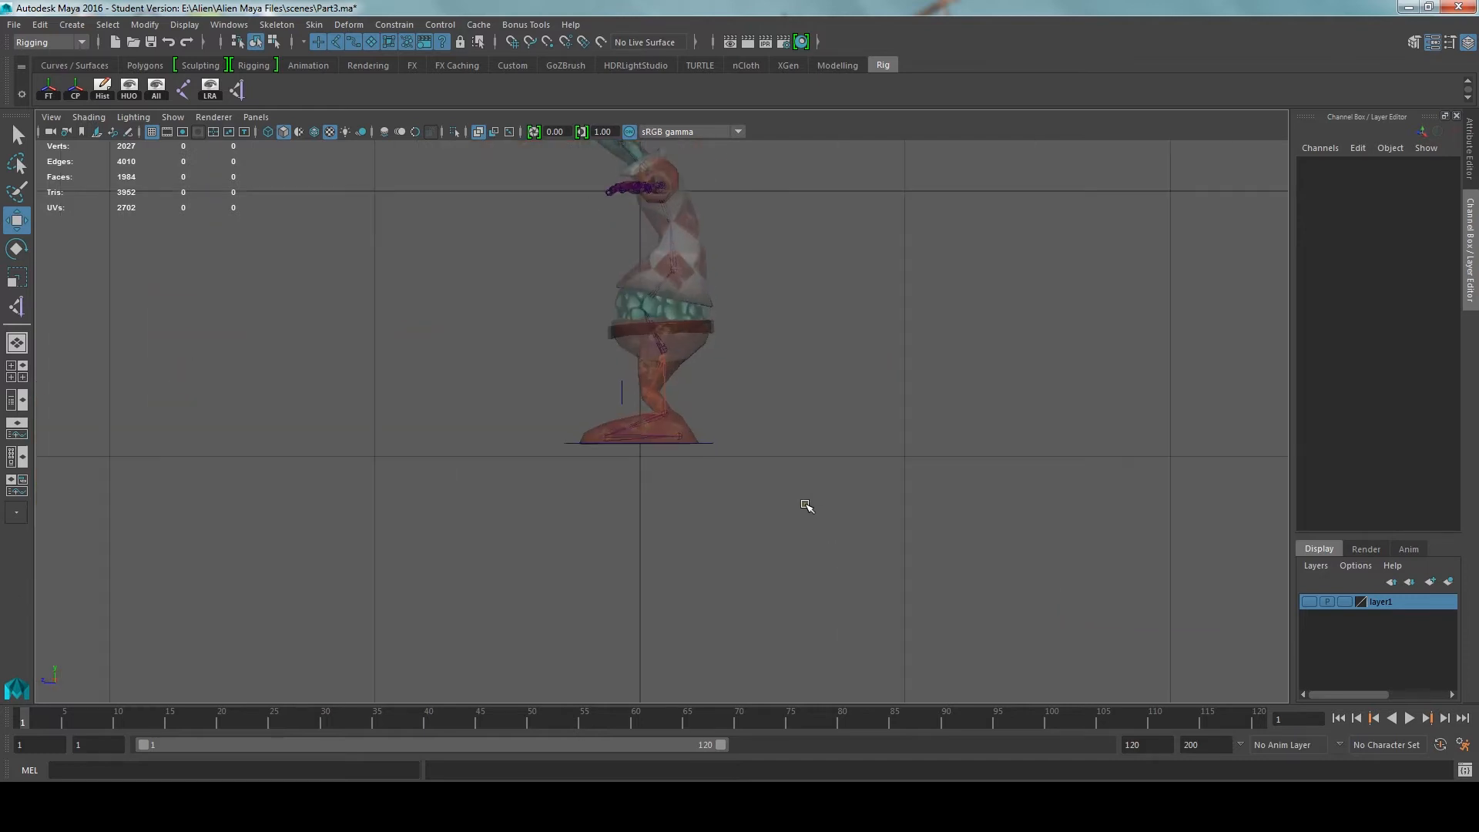
pyautogui.scroll(4, 753, 488)
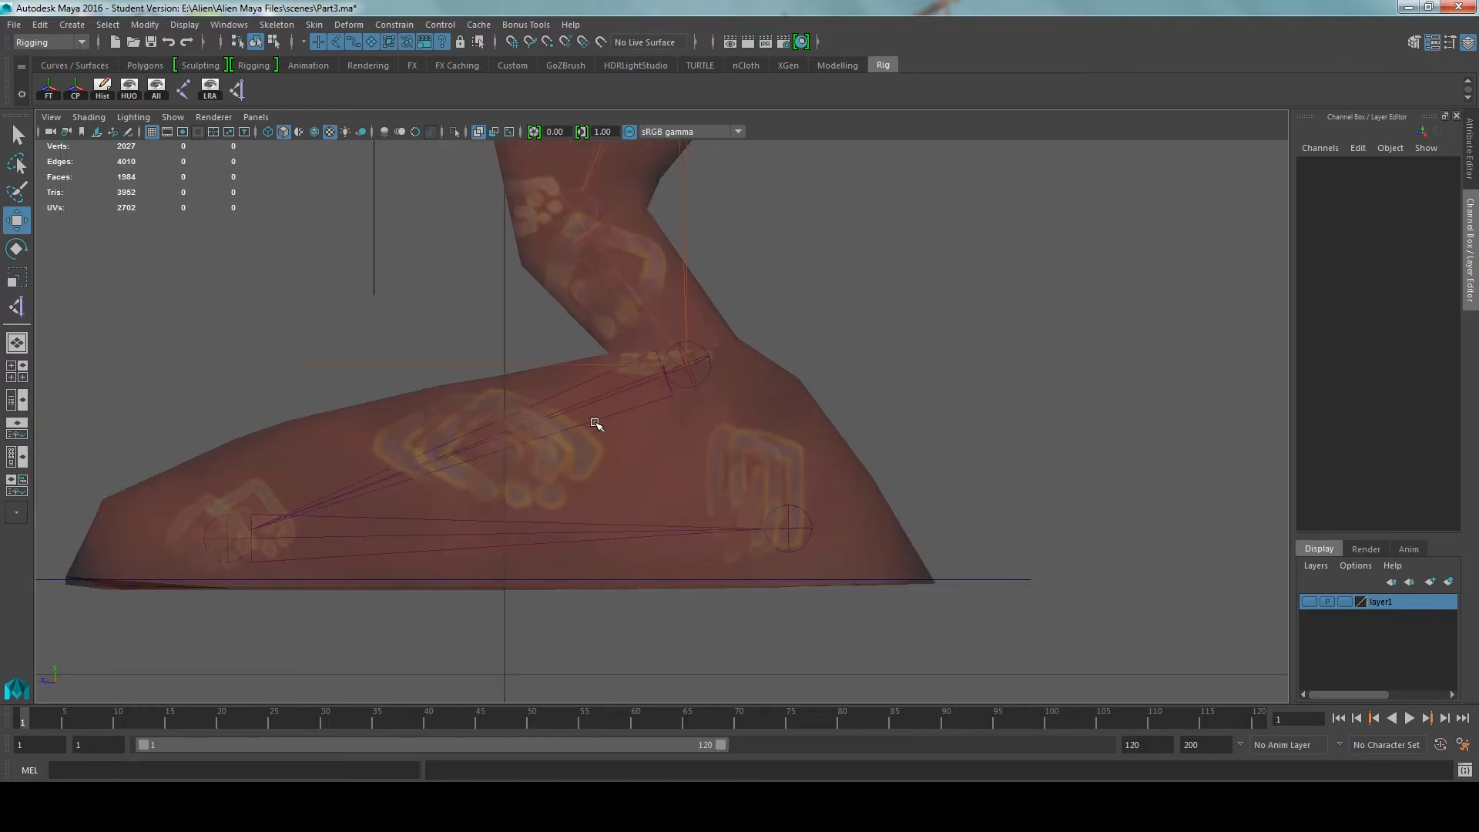
pyautogui.keyDown('alt'); pyautogui.moveTo(701, 316); pyautogui.dragTo(694, 383, button='middle'); pyautogui.keyUp('alt')
pyautogui.press('space')
pyautogui.press('space')
pyautogui.keyDown('alt'); pyautogui.moveTo(622, 362); pyautogui.dragTo(844, 331); pyautogui.keyUp('alt')
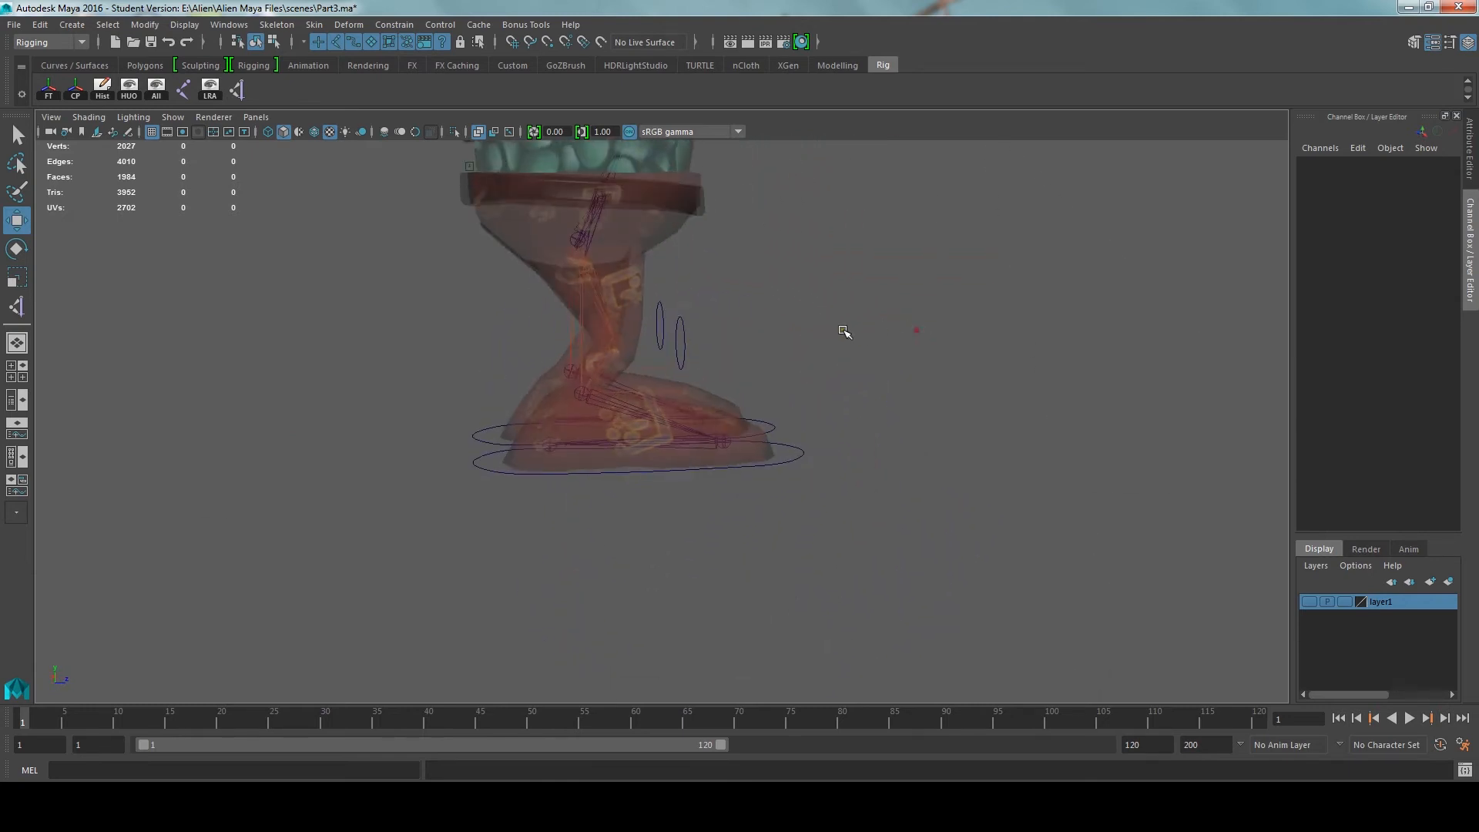
pyautogui.keyDown('alt'); pyautogui.moveTo(844, 330); pyautogui.dragTo(835, 441, button='middle'); pyautogui.keyUp('alt')
pyautogui.moveTo(812, 540); pyautogui.dragTo(798, 568)
pyautogui.keyDown('alt'); pyautogui.moveTo(848, 508); pyautogui.dragTo(817, 531); pyautogui.keyUp('alt')
pyautogui.keyDown('shift'); pyautogui.moveTo(795, 519); pyautogui.dragTo(622, 433); pyautogui.keyUp('shift')
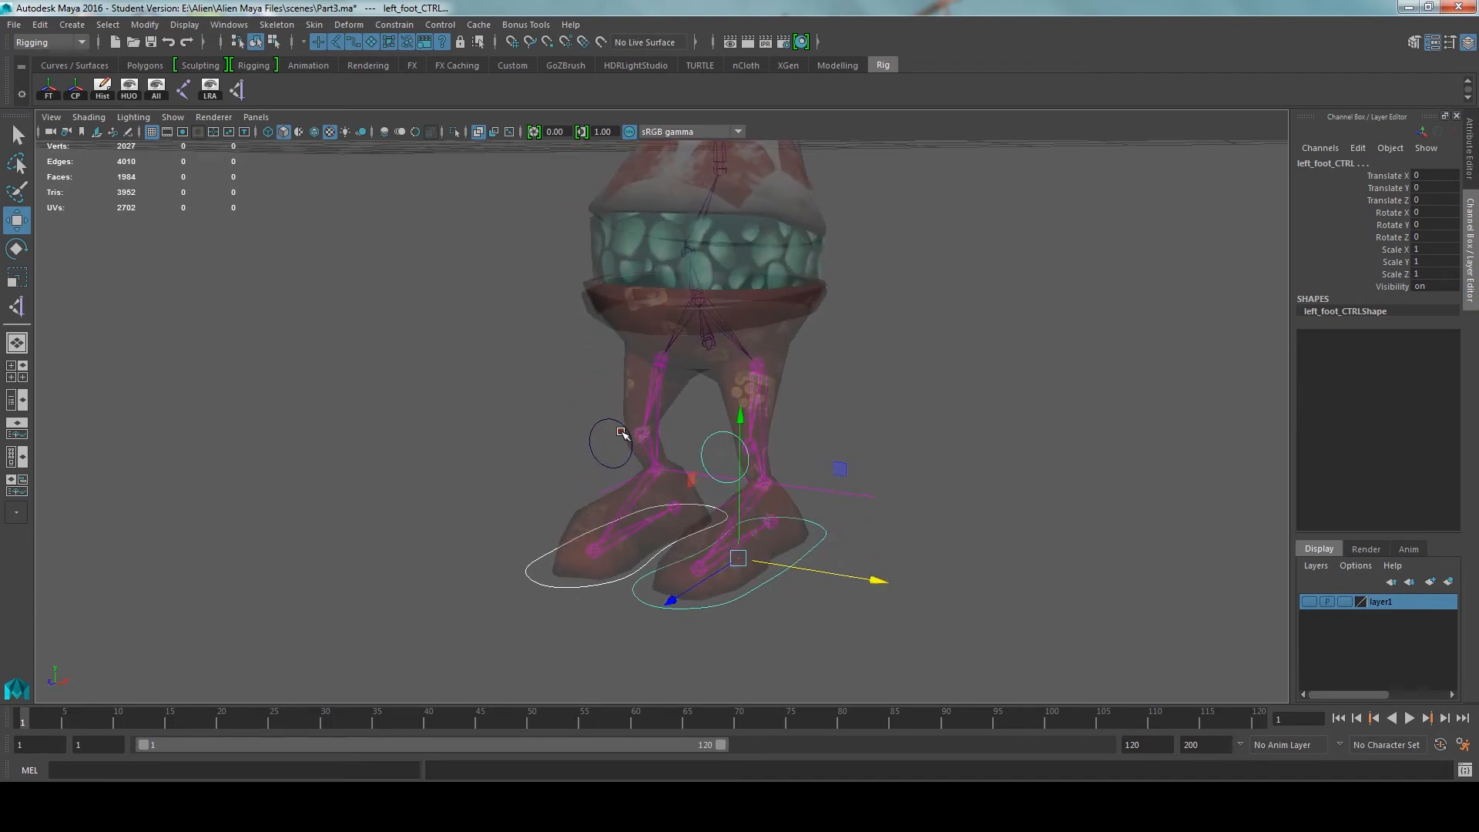
pyautogui.click(548, 521)
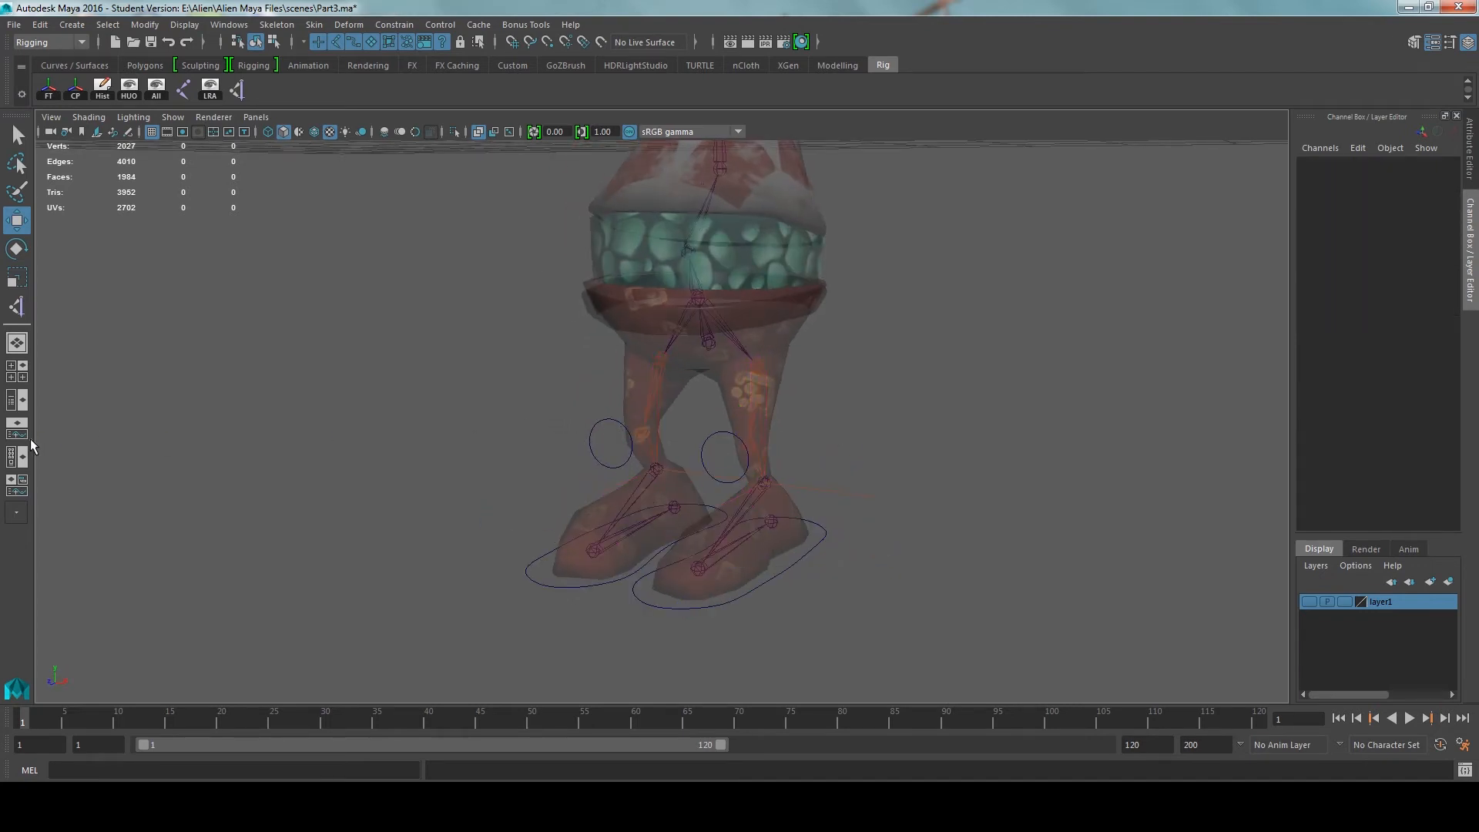
# Parent right_knee_CTRL under right_foot_CTRL in the Outliner
pyautogui.click(600, 422)
pyautogui.click(17, 400)
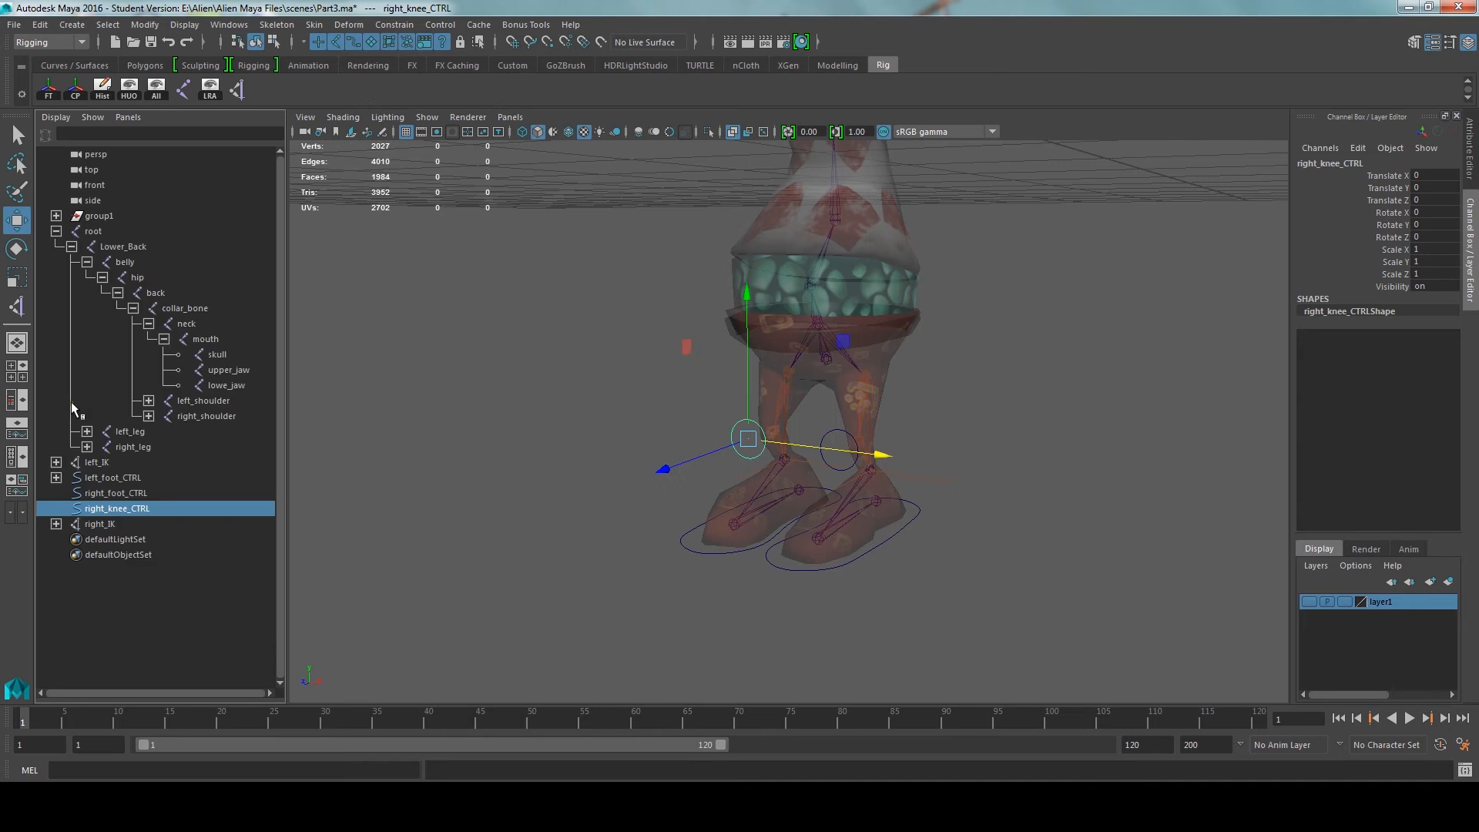
pyautogui.moveTo(129, 509); pyautogui.dragTo(130, 493, button='middle')
pyautogui.click(524, 502)
# Pose both foot controls together as a test, at about Translate Y 0.203, Translate Z 0.231 and Rotate X -28.7
pyautogui.click(690, 546)
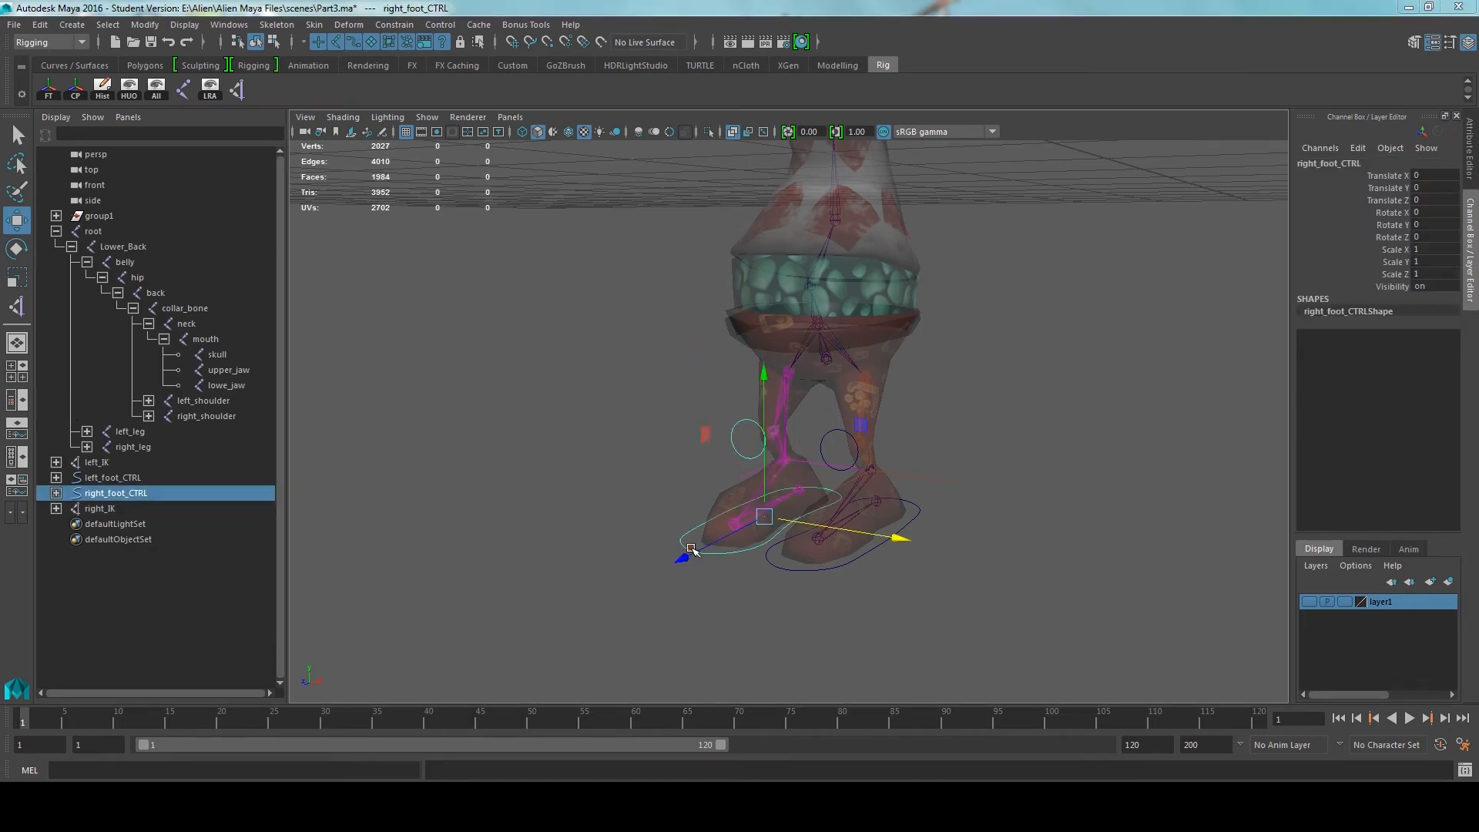
pyautogui.press('space')
pyautogui.moveTo(713, 572)
pyautogui.keyDown('alt'); pyautogui.mouseDown()
pyautogui.moveTo(727, 614)
pyautogui.moveTo(722, 574)
pyautogui.mouseUp(); pyautogui.keyUp('alt')
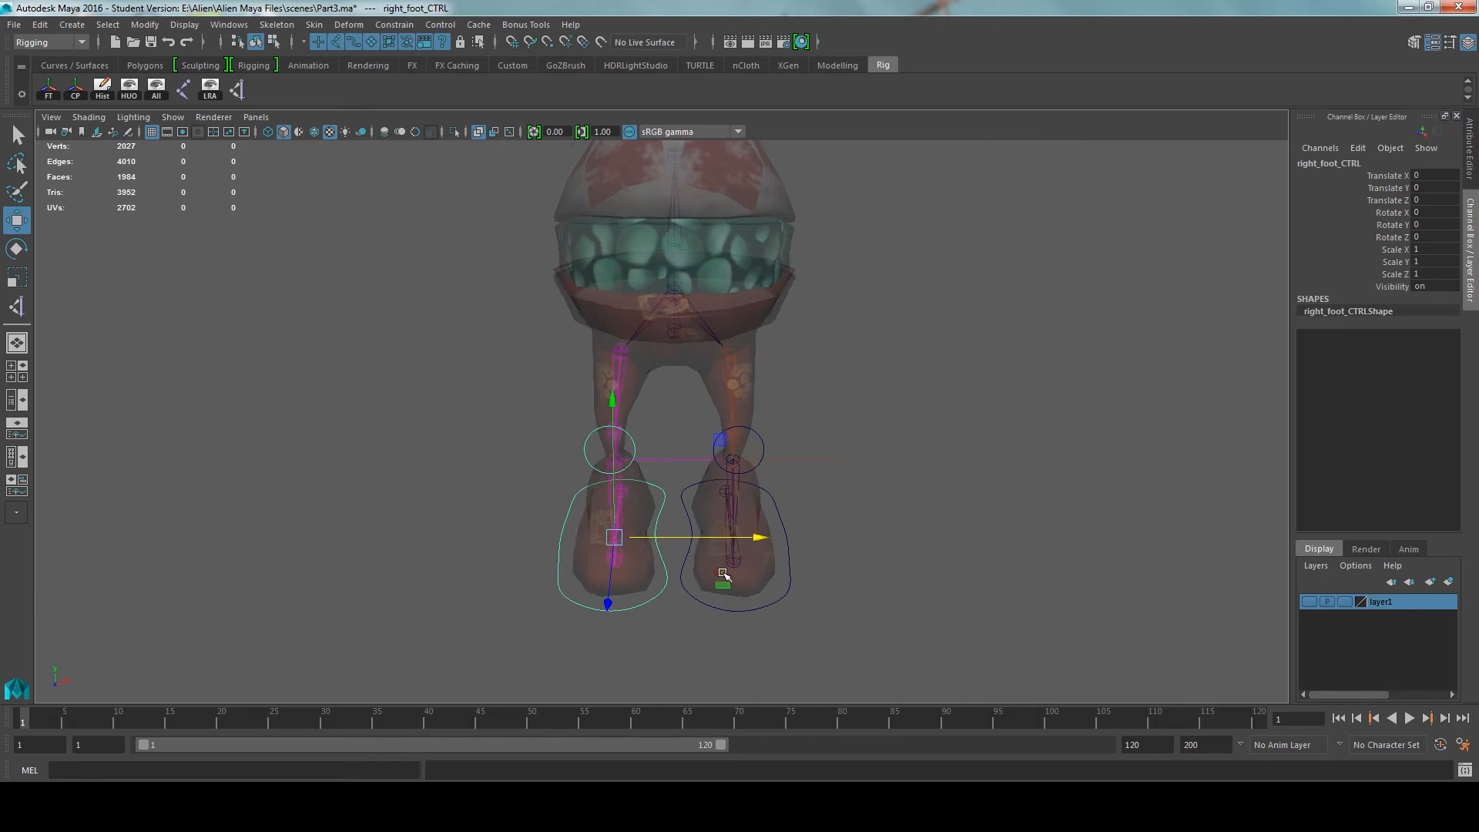
pyautogui.click(793, 597)
pyautogui.keyDown('alt'); pyautogui.moveTo(809, 594); pyautogui.dragTo(687, 537); pyautogui.keyUp('alt')
pyautogui.moveTo(694, 481); pyautogui.dragTo(720, 425)
pyautogui.press('e')
pyautogui.press('w')
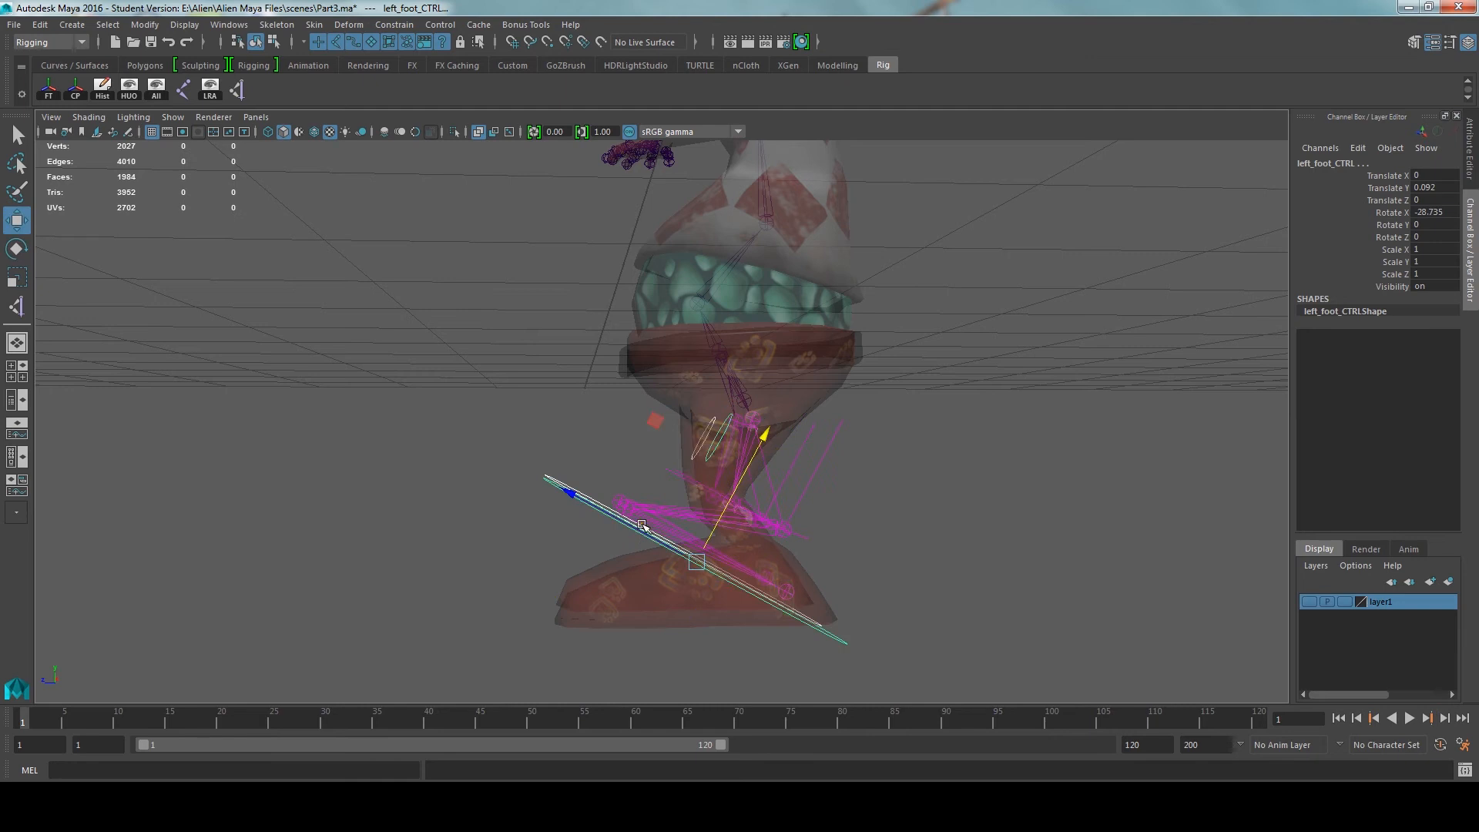
pyautogui.moveTo(637, 530); pyautogui.dragTo(518, 501)
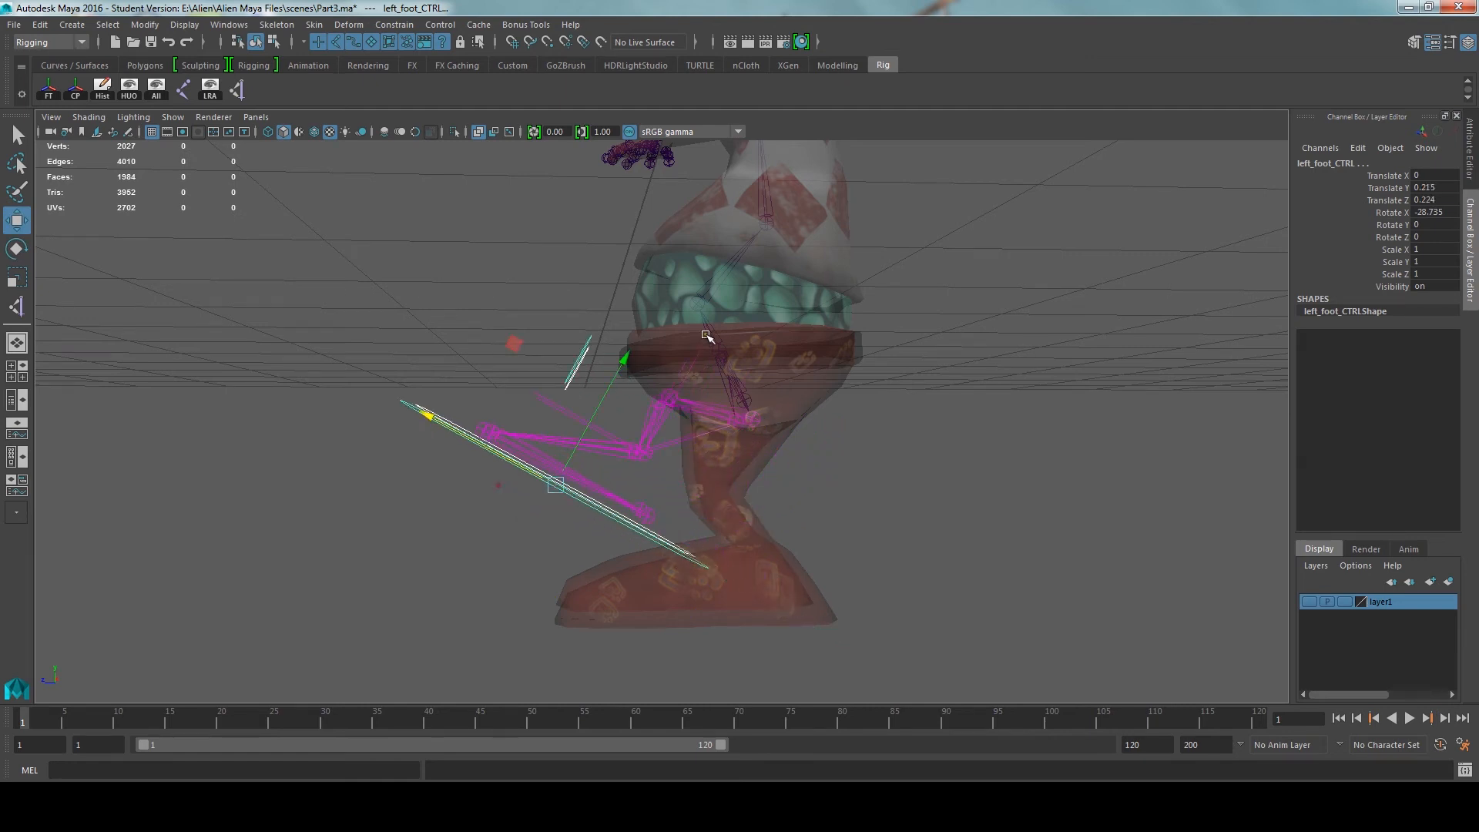
pyautogui.moveTo(626, 358); pyautogui.dragTo(562, 404)
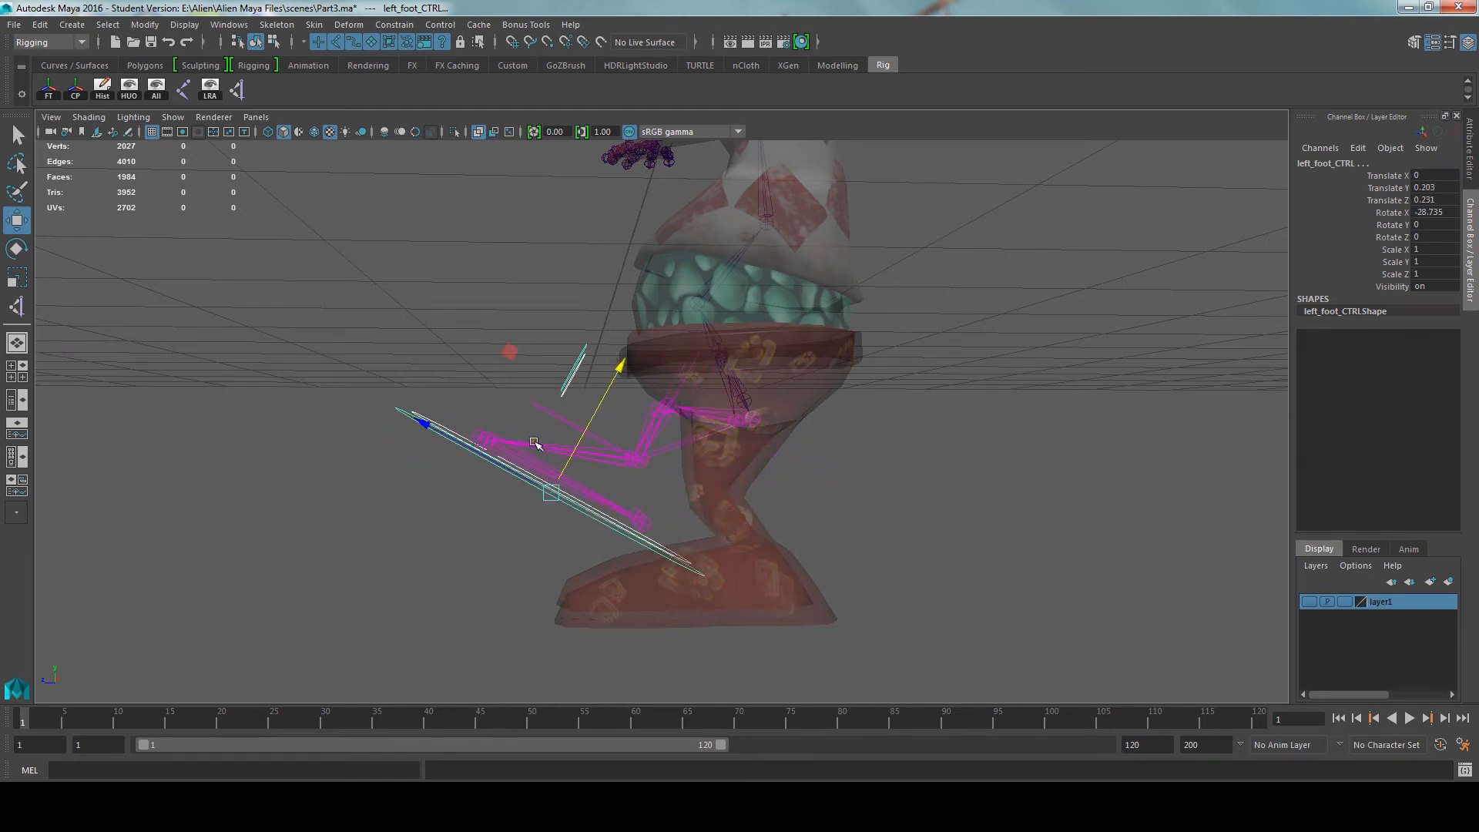
# Try tilting both foot controls to about -73.3 in Rotate X and moving them, and undo both changes
pyautogui.press('e')
pyautogui.moveTo(557, 355); pyautogui.dragTo(686, 387)
pyautogui.press('w')
pyautogui.moveTo(674, 456); pyautogui.dragTo(561, 472)
pyautogui.hotkey('ctrl', 'z')
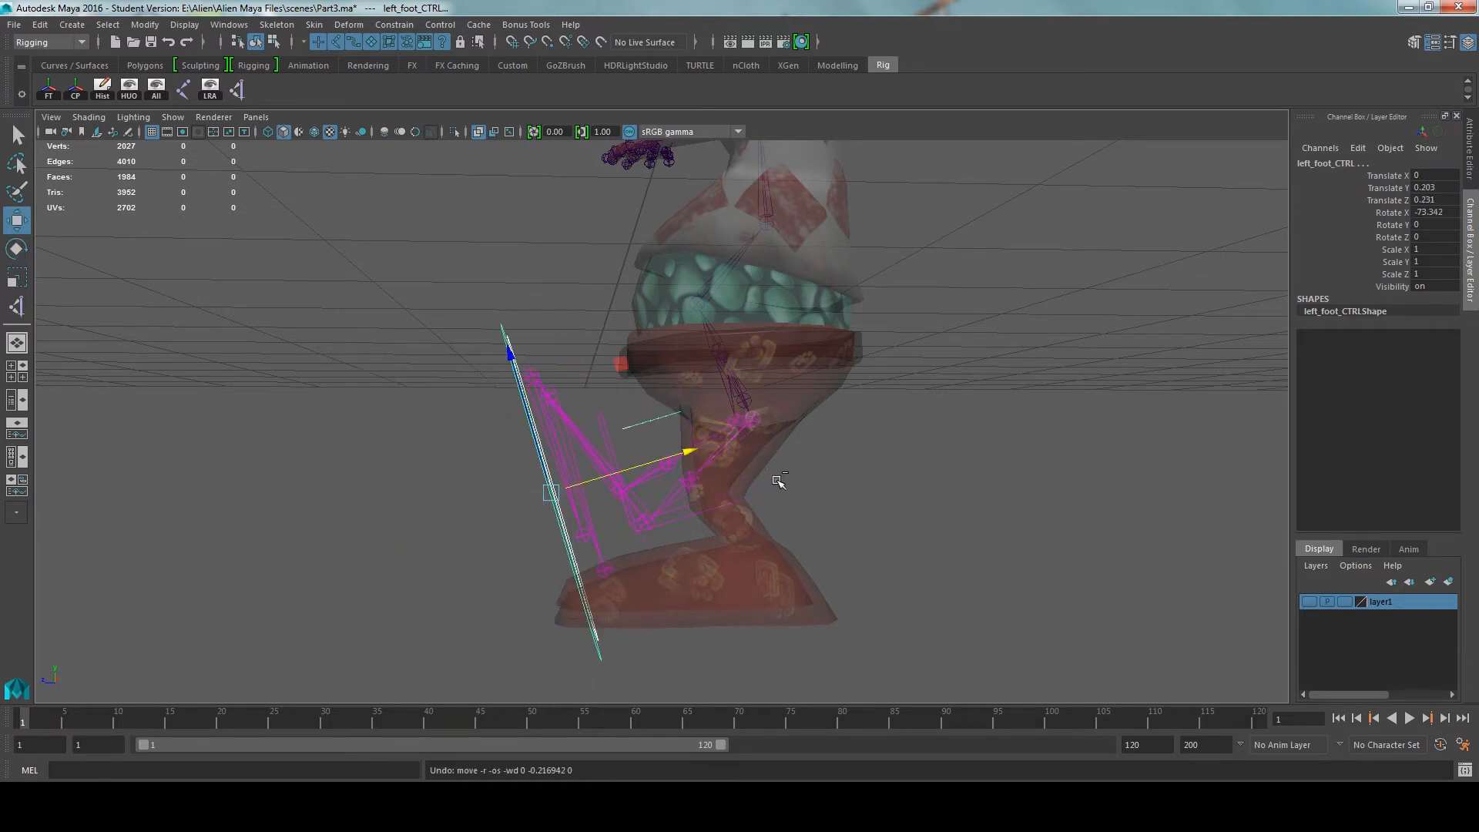
pyautogui.hotkey('ctrl', 'z')
pyautogui.keyDown('alt'); pyautogui.moveTo(777, 472); pyautogui.dragTo(783, 489); pyautogui.keyUp('alt')
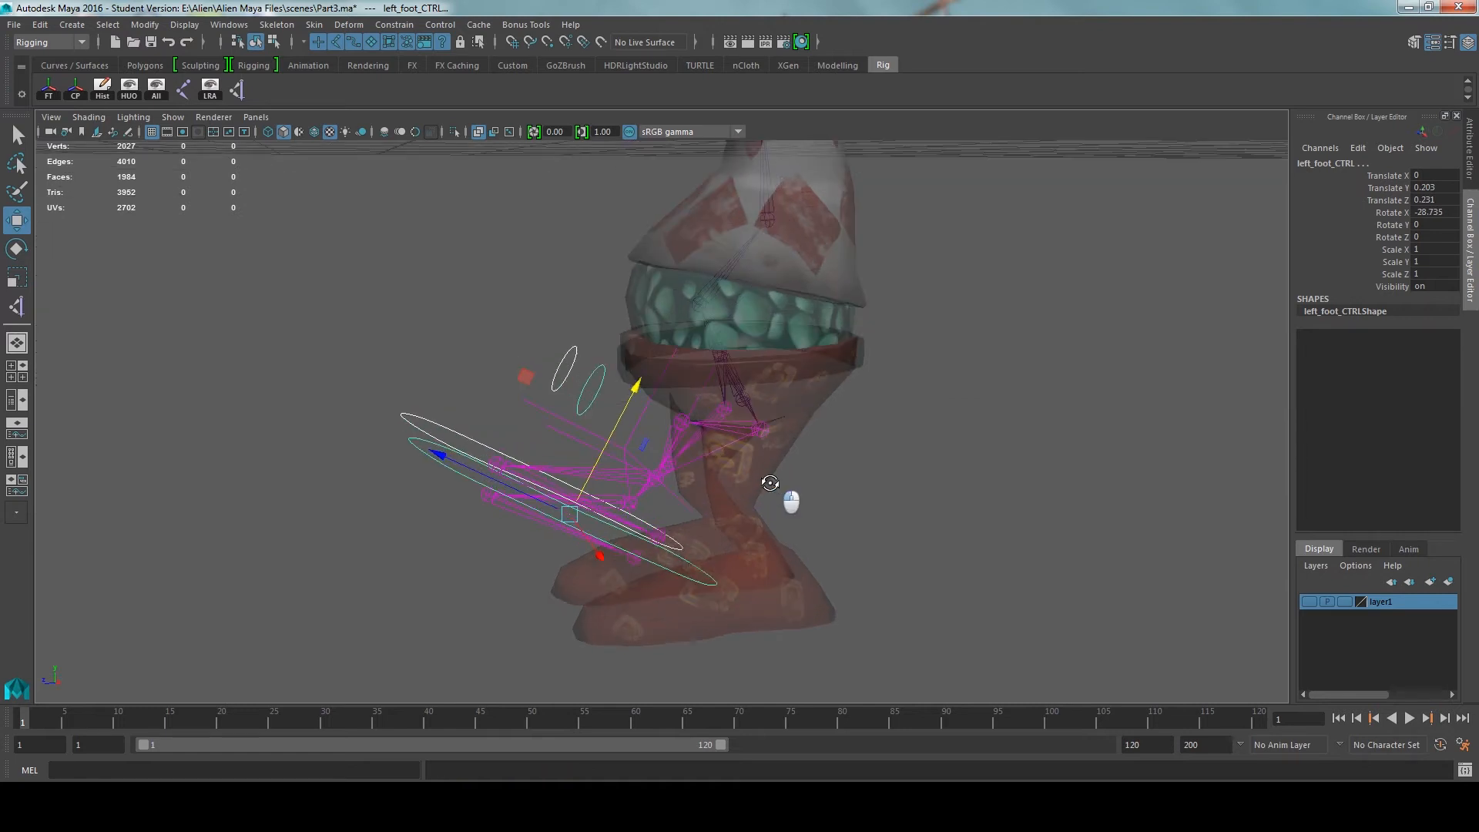
# Reset right_foot_CTRL's Translate Y, Translate Z and Rotate X to 0
pyautogui.click(1162, 354)
pyautogui.keyDown('alt'); pyautogui.moveTo(519, 413); pyautogui.dragTo(504, 443); pyautogui.keyUp('alt')
pyautogui.moveTo(394, 399); pyautogui.dragTo(423, 420)
pyautogui.doubleClick(1425, 187)
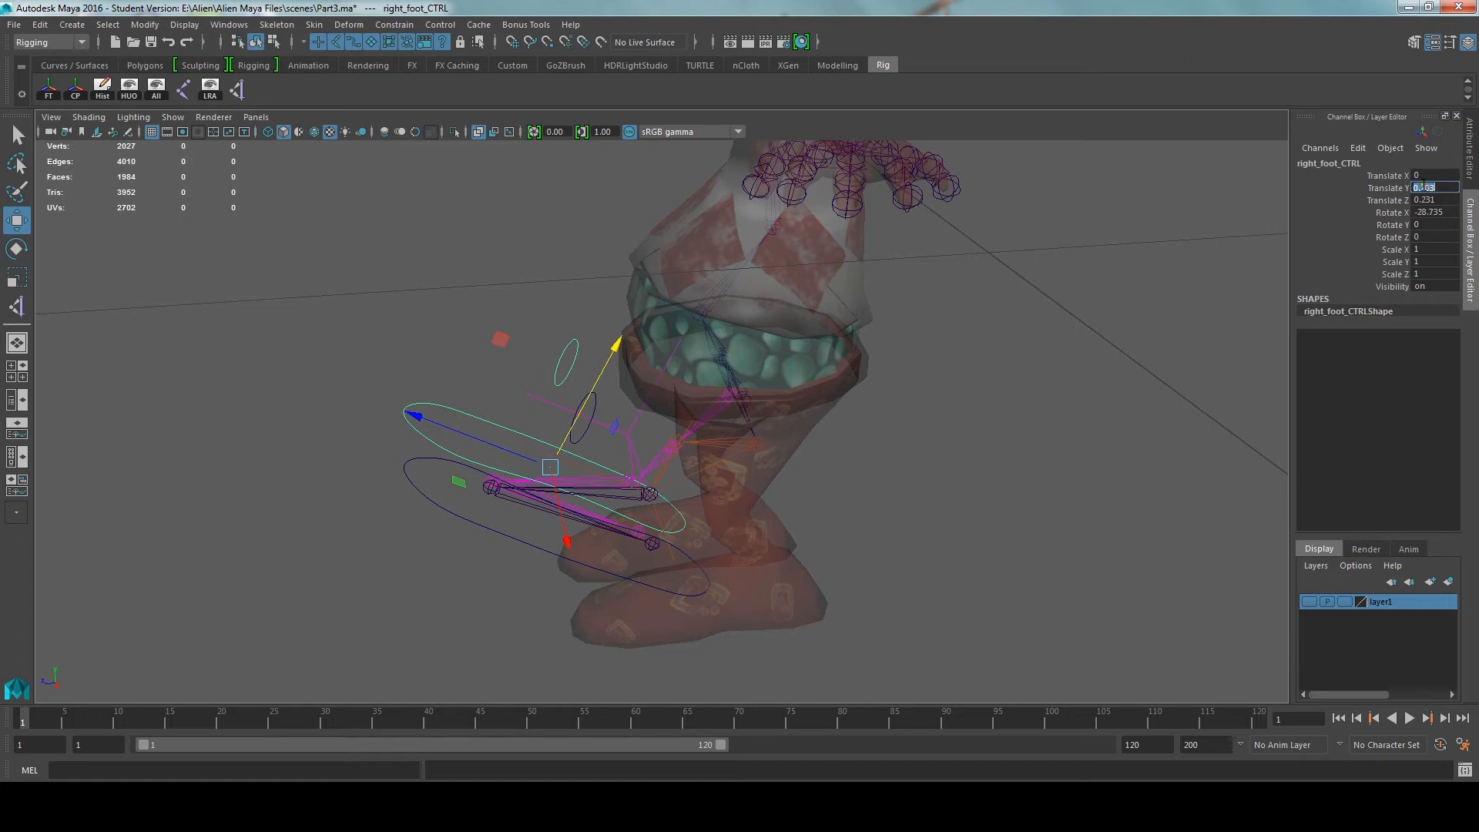
pyautogui.click(1434, 198)
pyautogui.write('0')
pyautogui.click(1437, 210)
pyautogui.write('0')
pyautogui.press('Return')
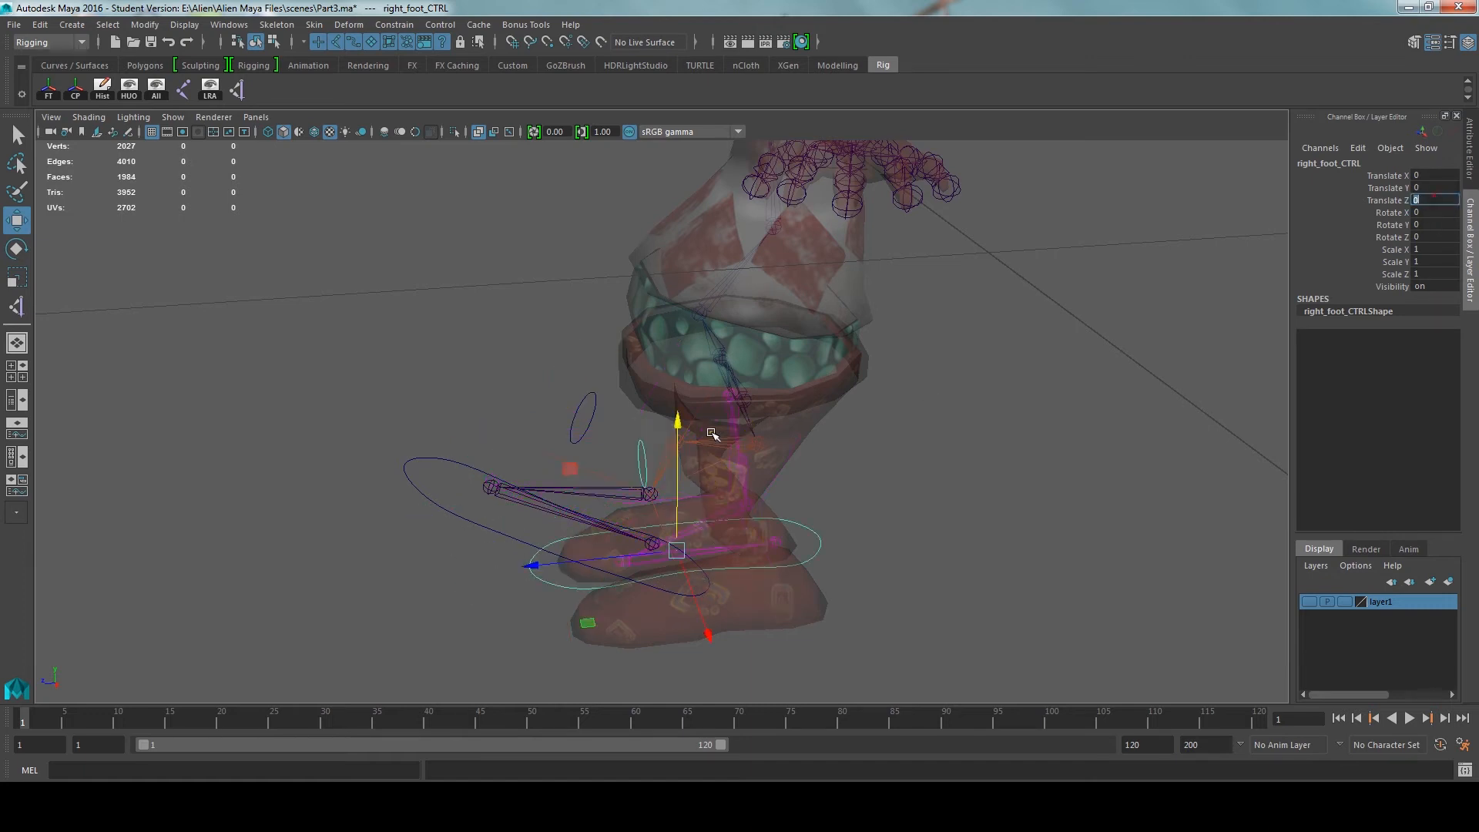
# Reset left_foot_CTRL's Translate Y, Translate Z and Rotate X to 0 and clear the selection
pyautogui.click(429, 461)
pyautogui.click(1427, 188)
pyautogui.write('0')
pyautogui.click(1438, 200)
pyautogui.write('0')
pyautogui.click(1441, 213)
pyautogui.write('0')
pyautogui.click(1438, 200)
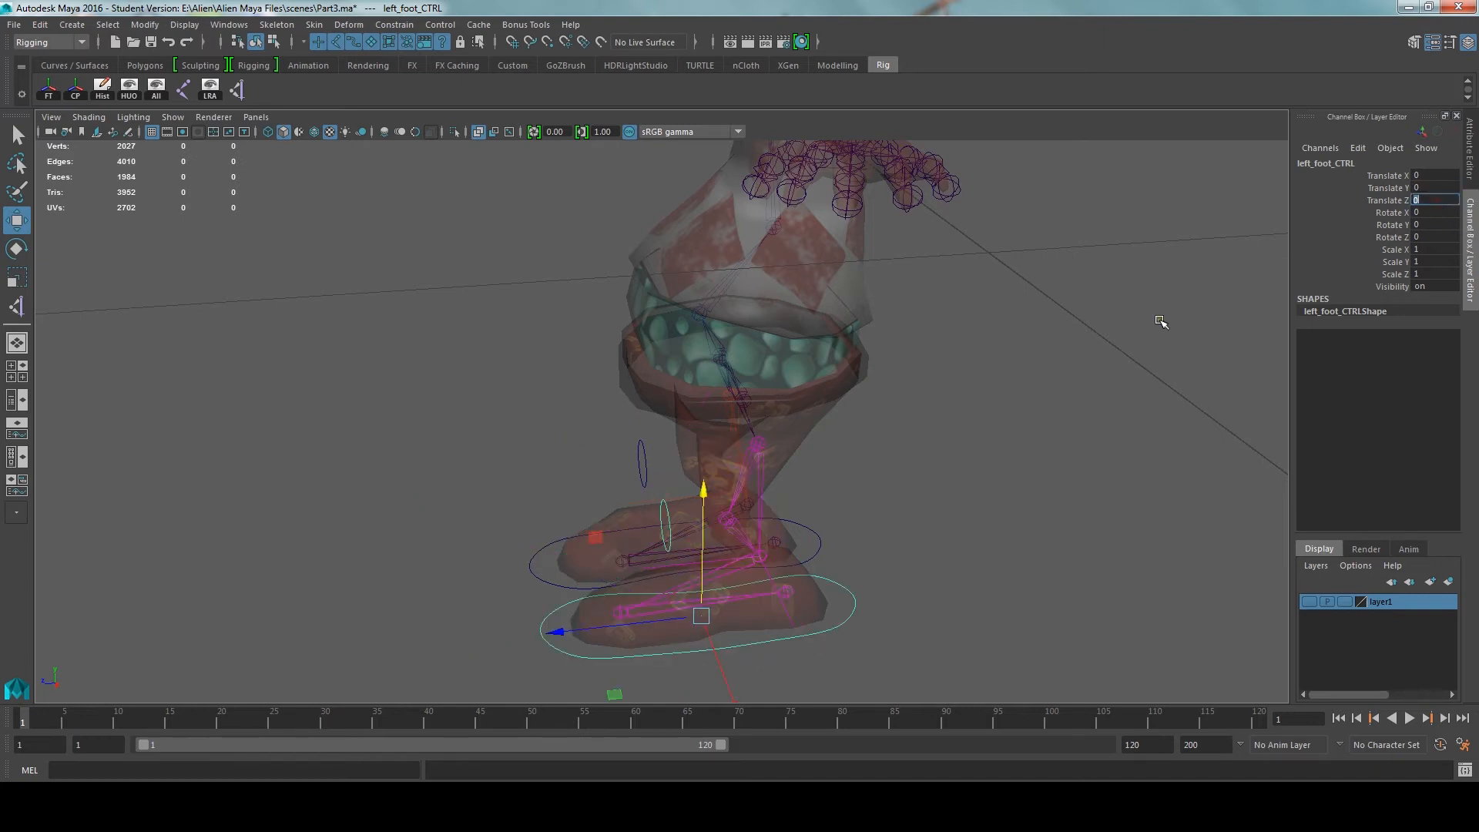
pyautogui.click(1155, 320)
# Select right_foot_CTRL in the enlarged perspective view and set its Translate Z to 0 to refresh the leg
pyautogui.keyDown('alt'); pyautogui.moveTo(908, 453); pyautogui.dragTo(925, 517); pyautogui.keyUp('alt')
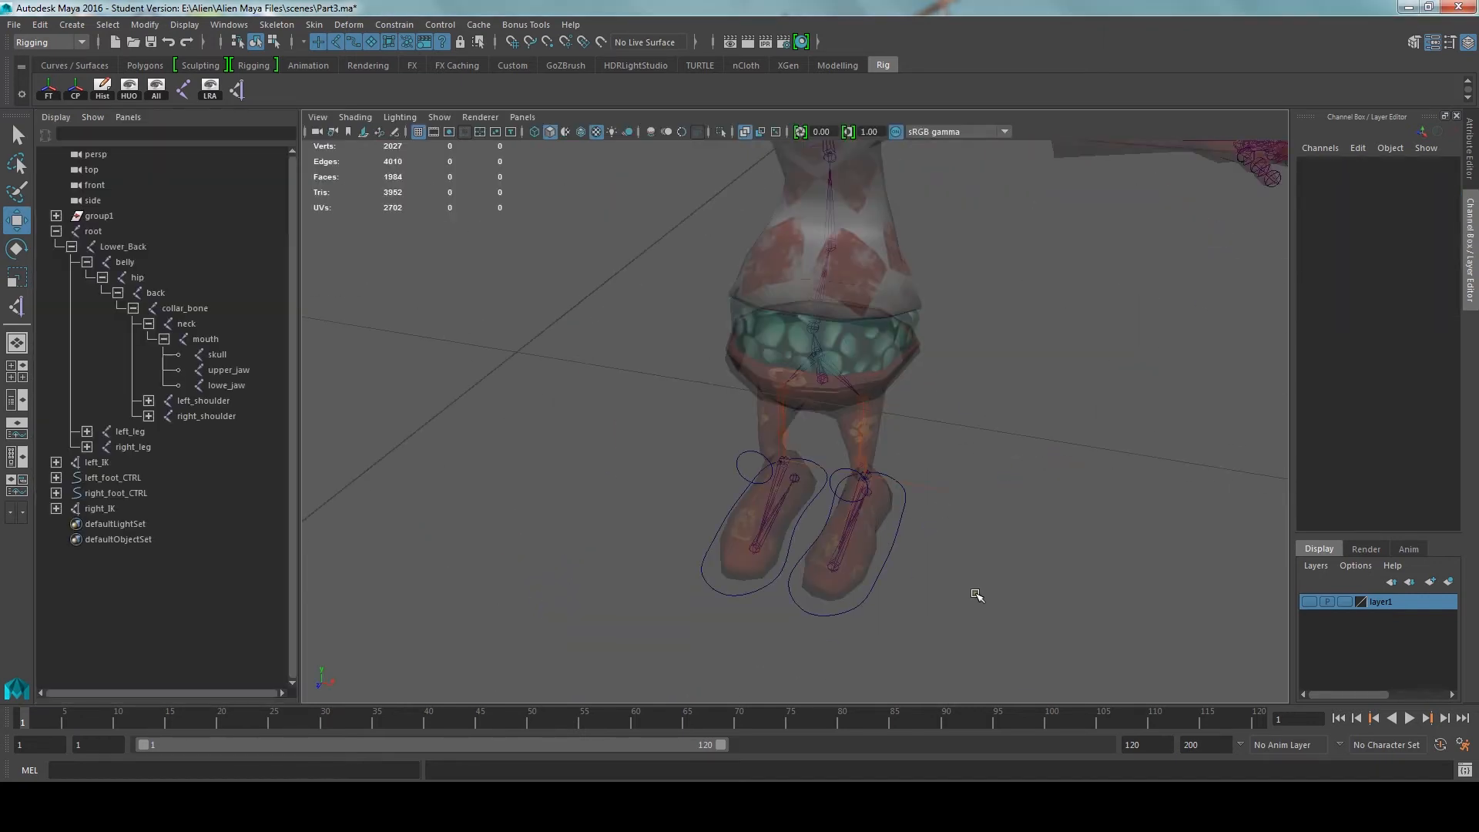
pyautogui.click(11, 365)
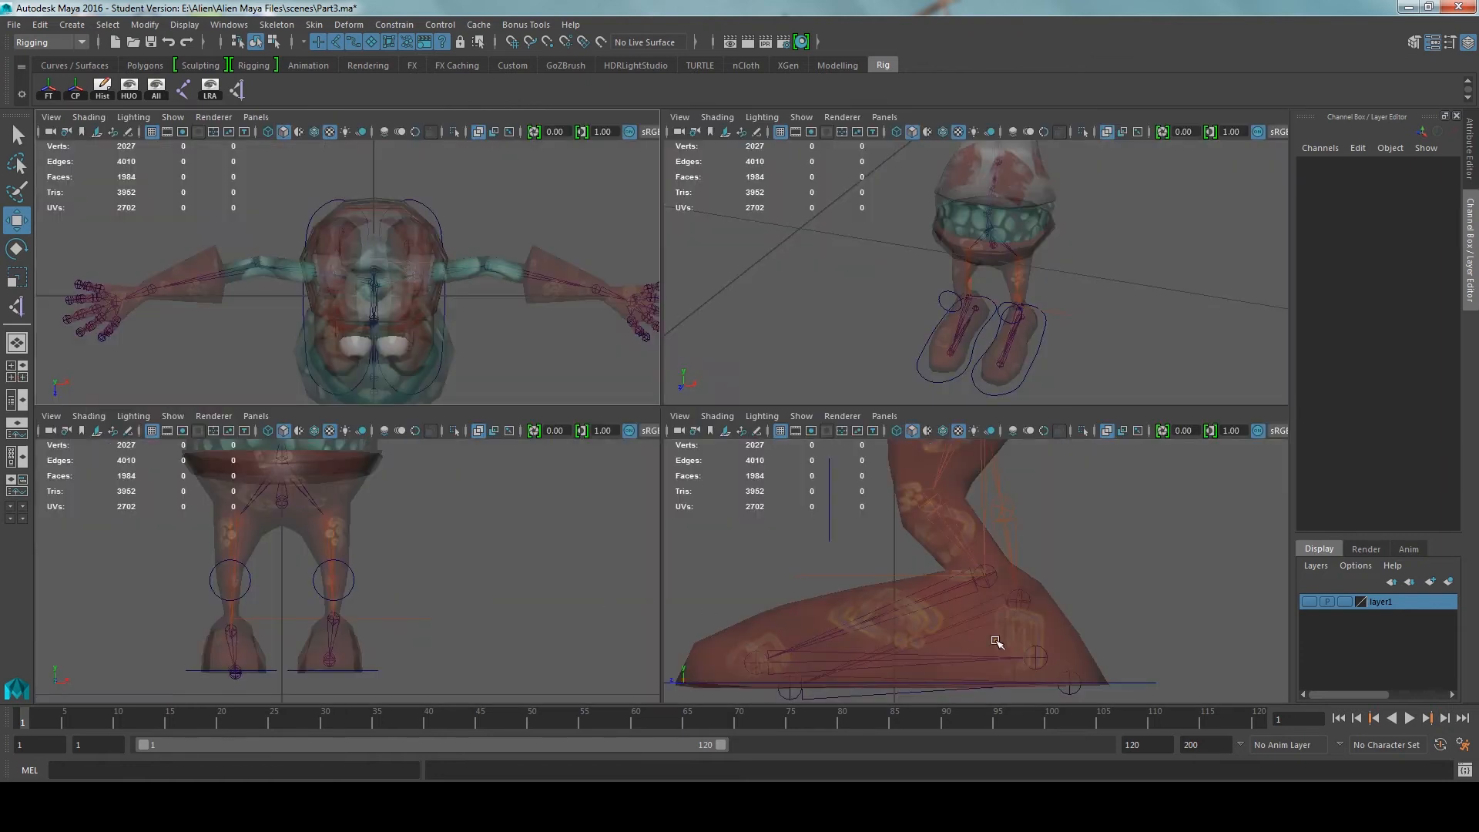
pyautogui.click(1063, 339)
pyautogui.press('space')
pyautogui.keyDown('alt'); pyautogui.moveTo(1060, 349); pyautogui.dragTo(749, 528); pyautogui.keyUp('alt')
pyautogui.click(811, 515)
pyautogui.doubleClick(1436, 200)
pyautogui.write('0')
pyautogui.click(826, 457)
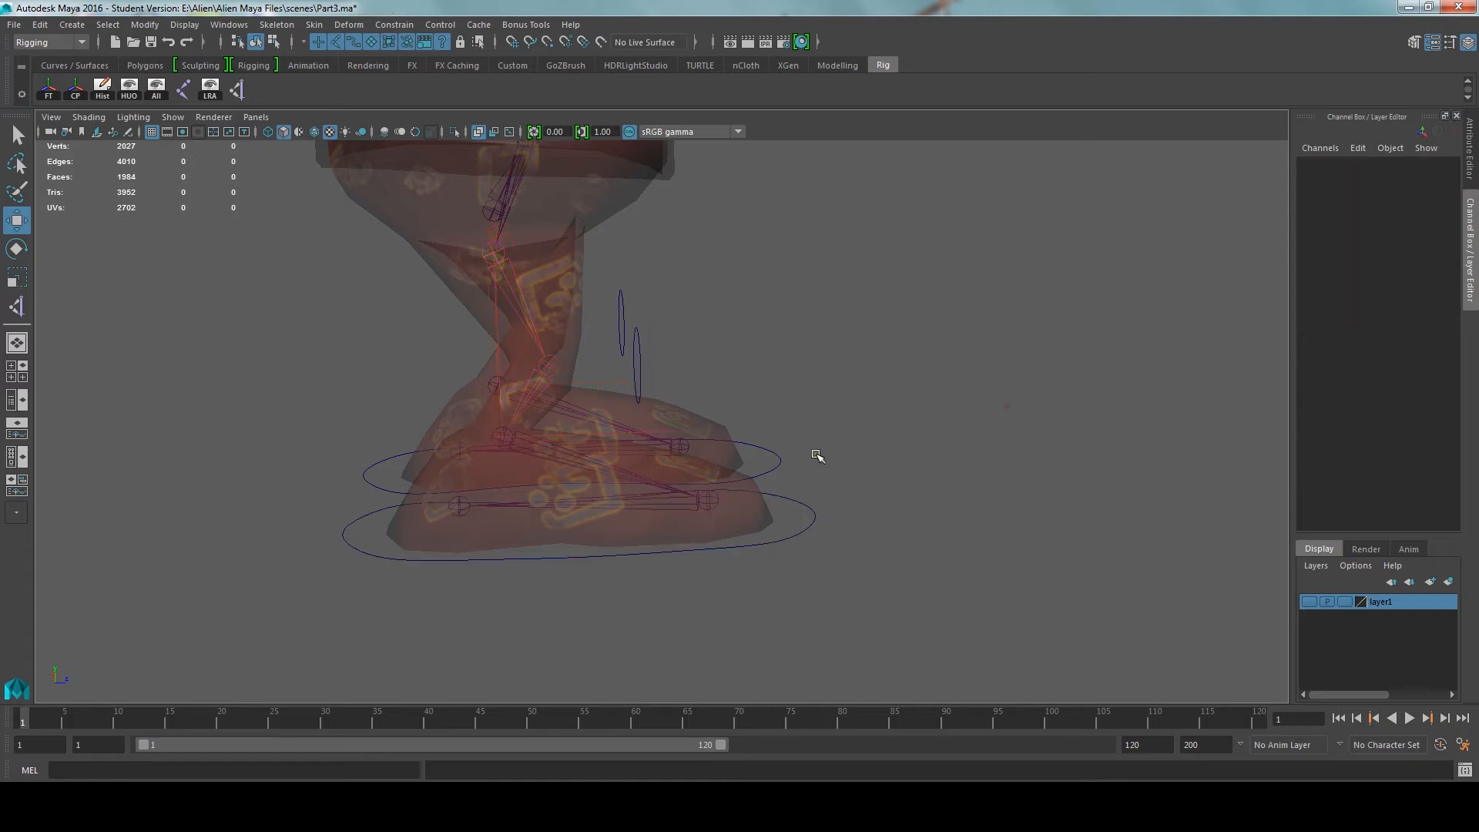
# Nudge left_foot_CTRL slightly in Z, set Translate Z back to 0 and check the leg in the side view
pyautogui.click(784, 461)
pyautogui.moveTo(707, 462); pyautogui.dragTo(733, 467)
pyautogui.doubleClick(1436, 200)
pyautogui.write('0')
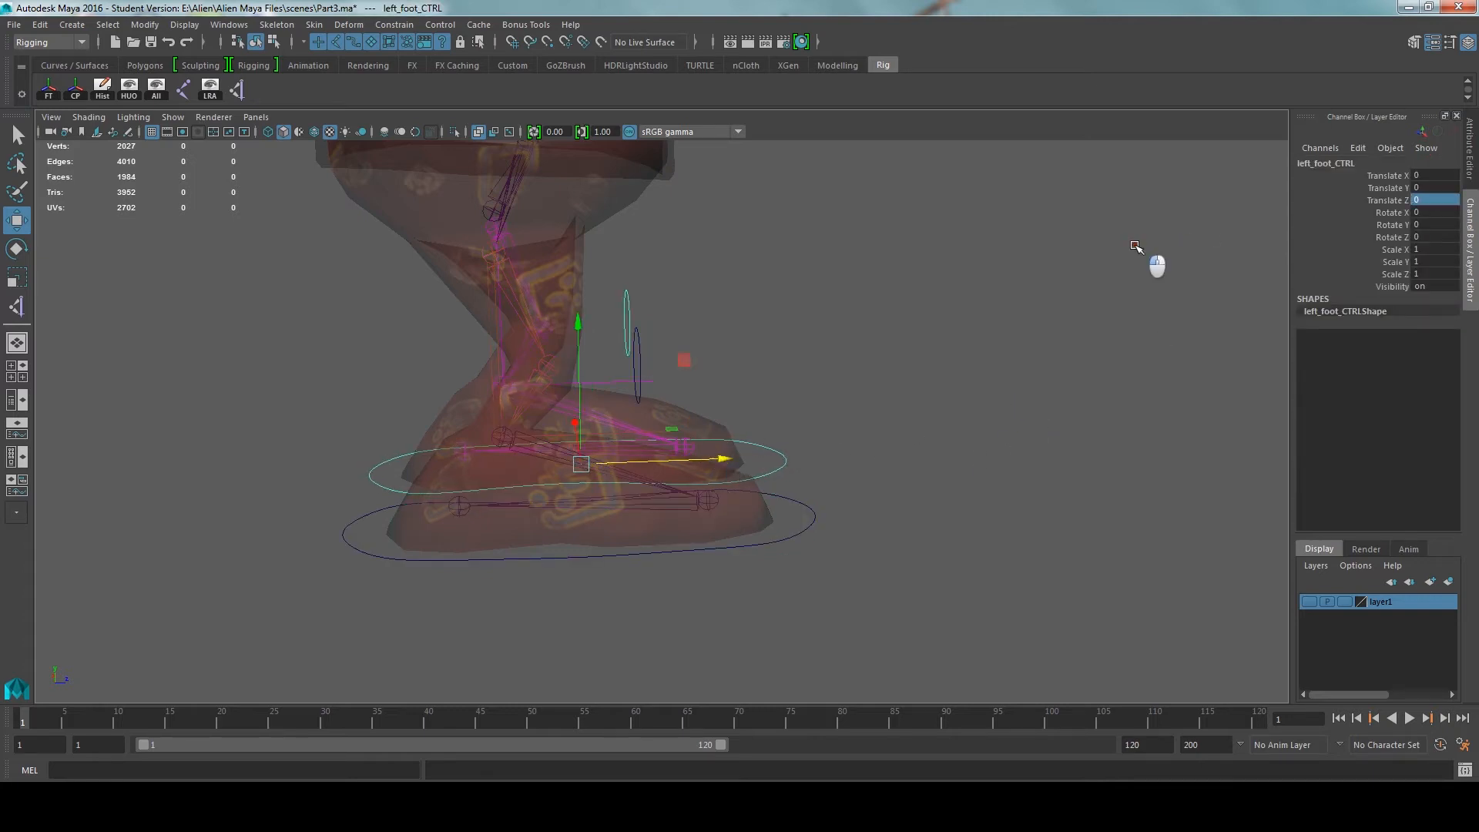
pyautogui.click(978, 360)
pyautogui.press('space')
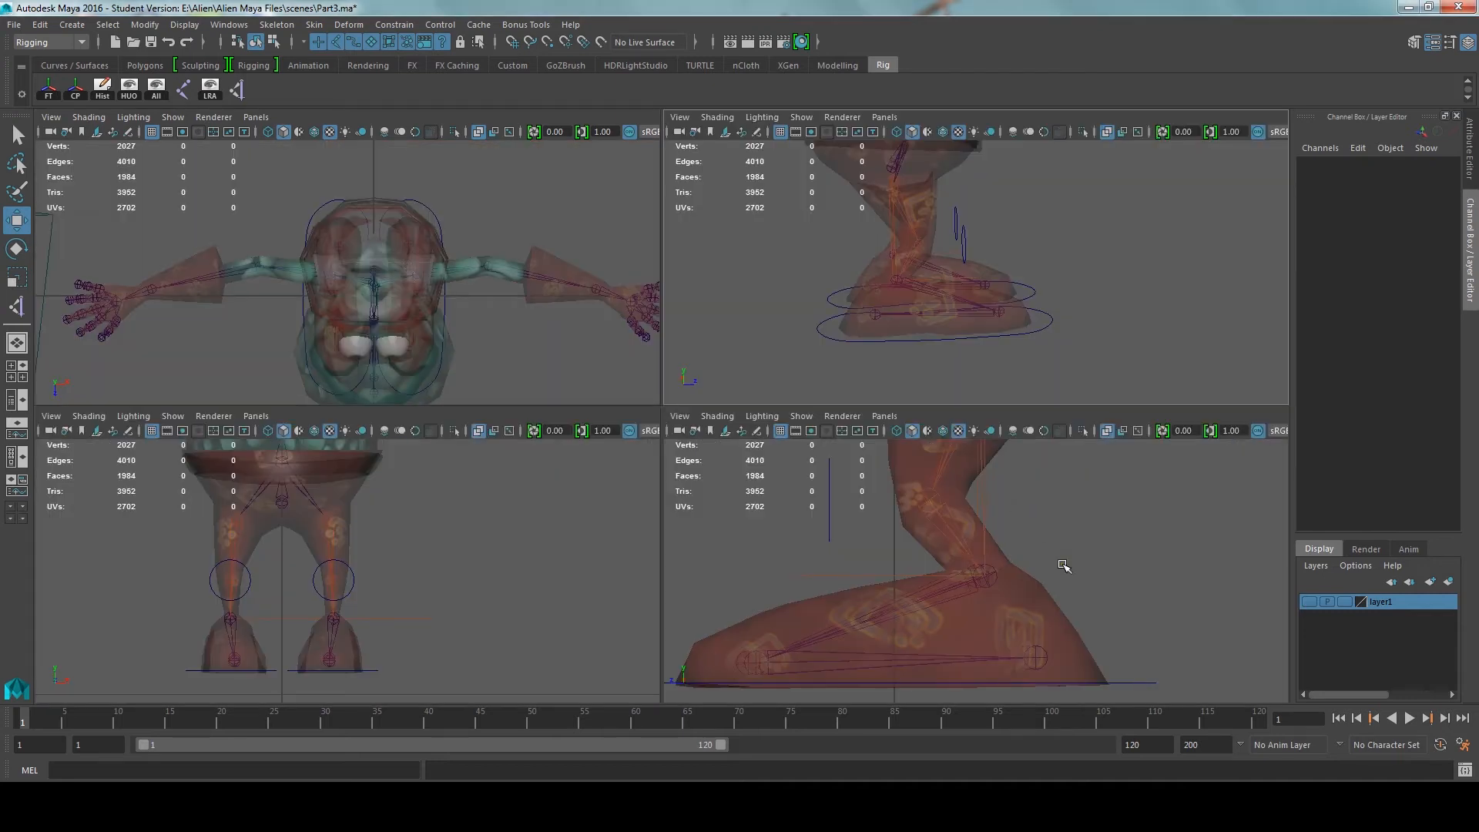
pyautogui.press('space')
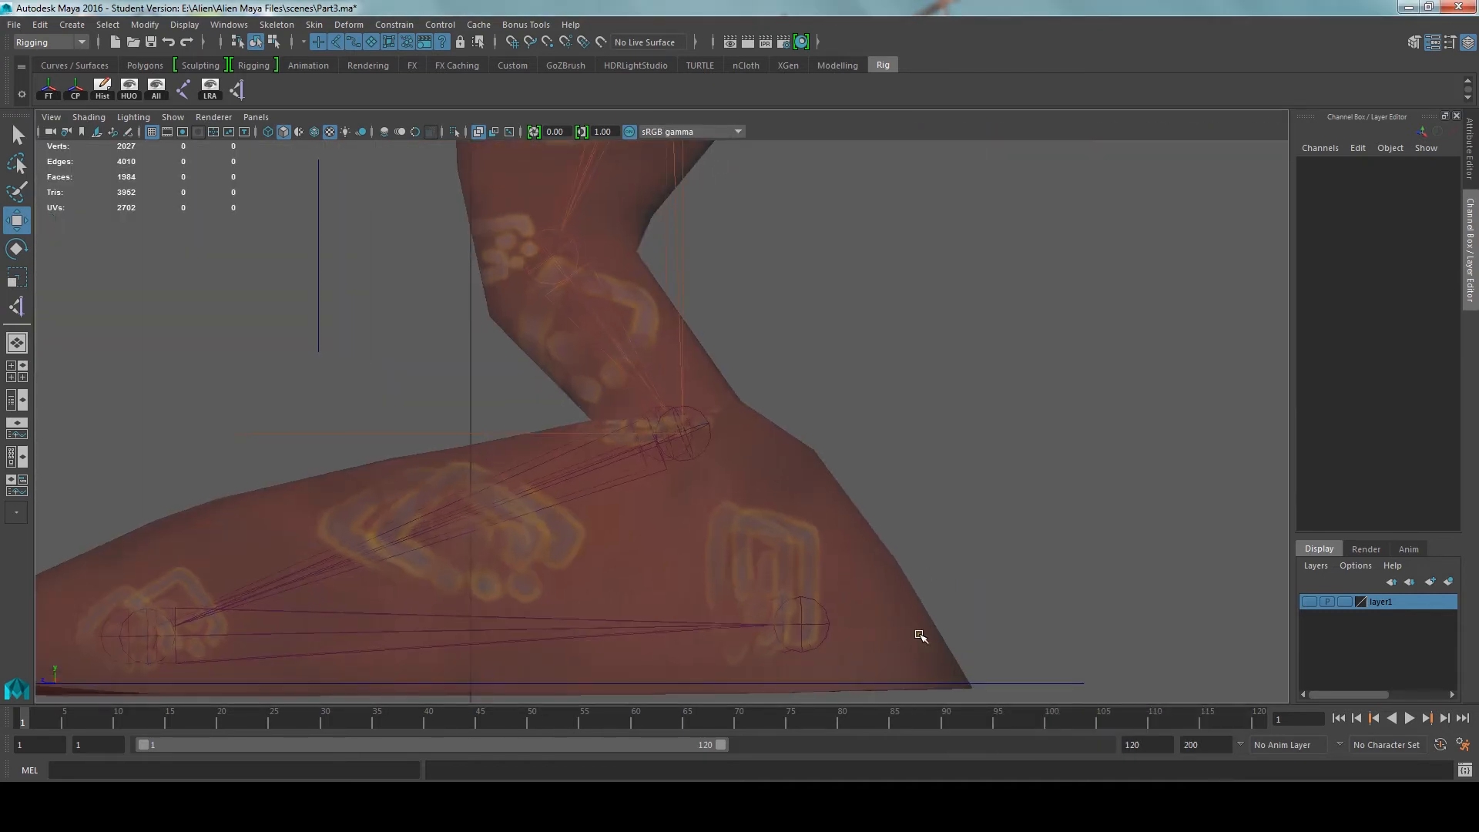
# Nudge right_foot_CTRL slightly in X in the enlarged perspective view, set Translate X back to 0 and clear the selection
pyautogui.keyDown('alt'); pyautogui.moveTo(919, 637); pyautogui.dragTo(977, 534, button='middle'); pyautogui.keyUp('alt')
pyautogui.click(1008, 574)
pyautogui.click(1044, 437)
pyautogui.press('space')
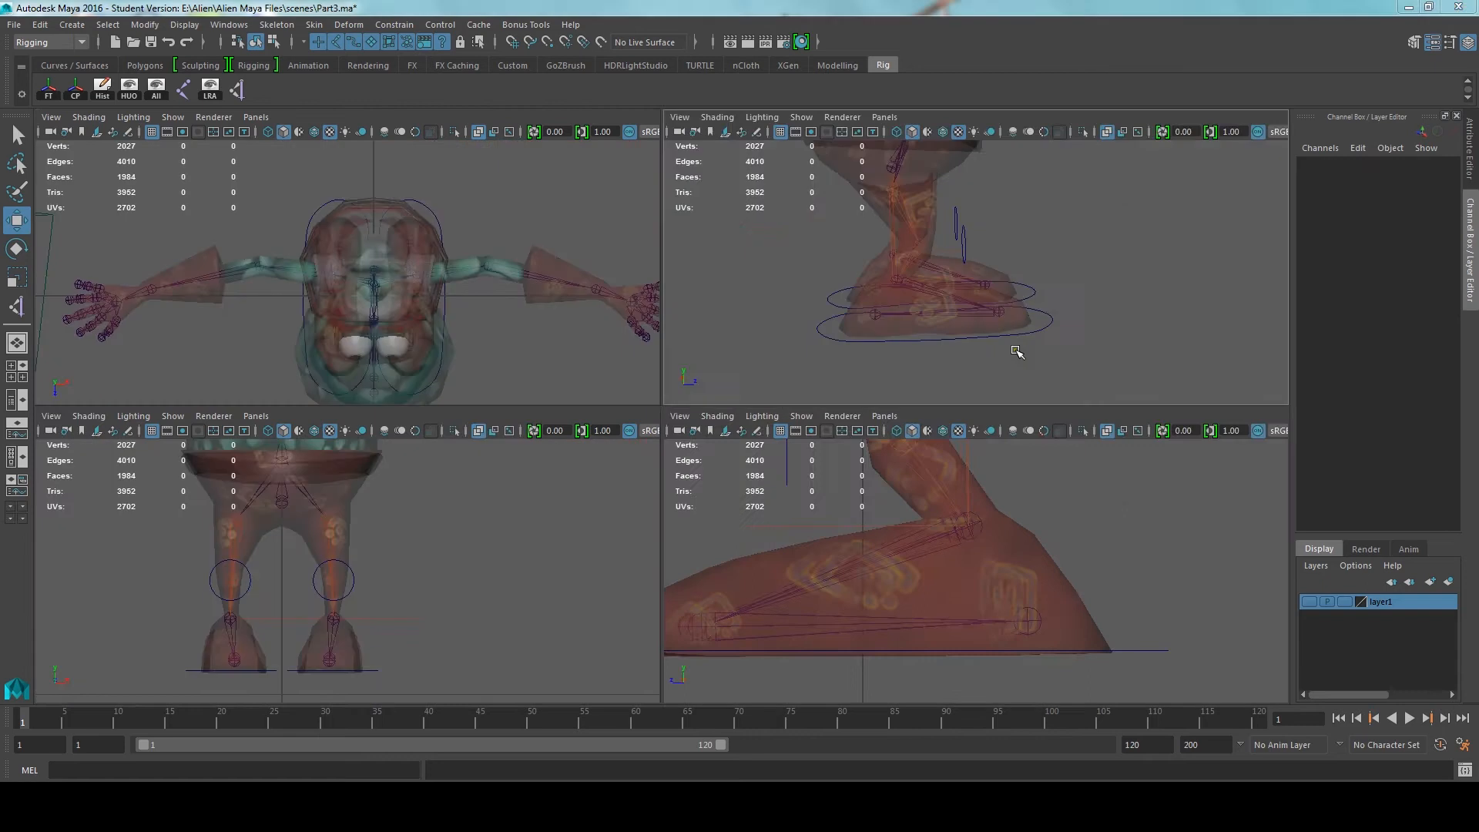
pyautogui.press('space')
pyautogui.keyDown('alt'); pyautogui.moveTo(920, 426); pyautogui.dragTo(607, 519); pyautogui.keyUp('alt')
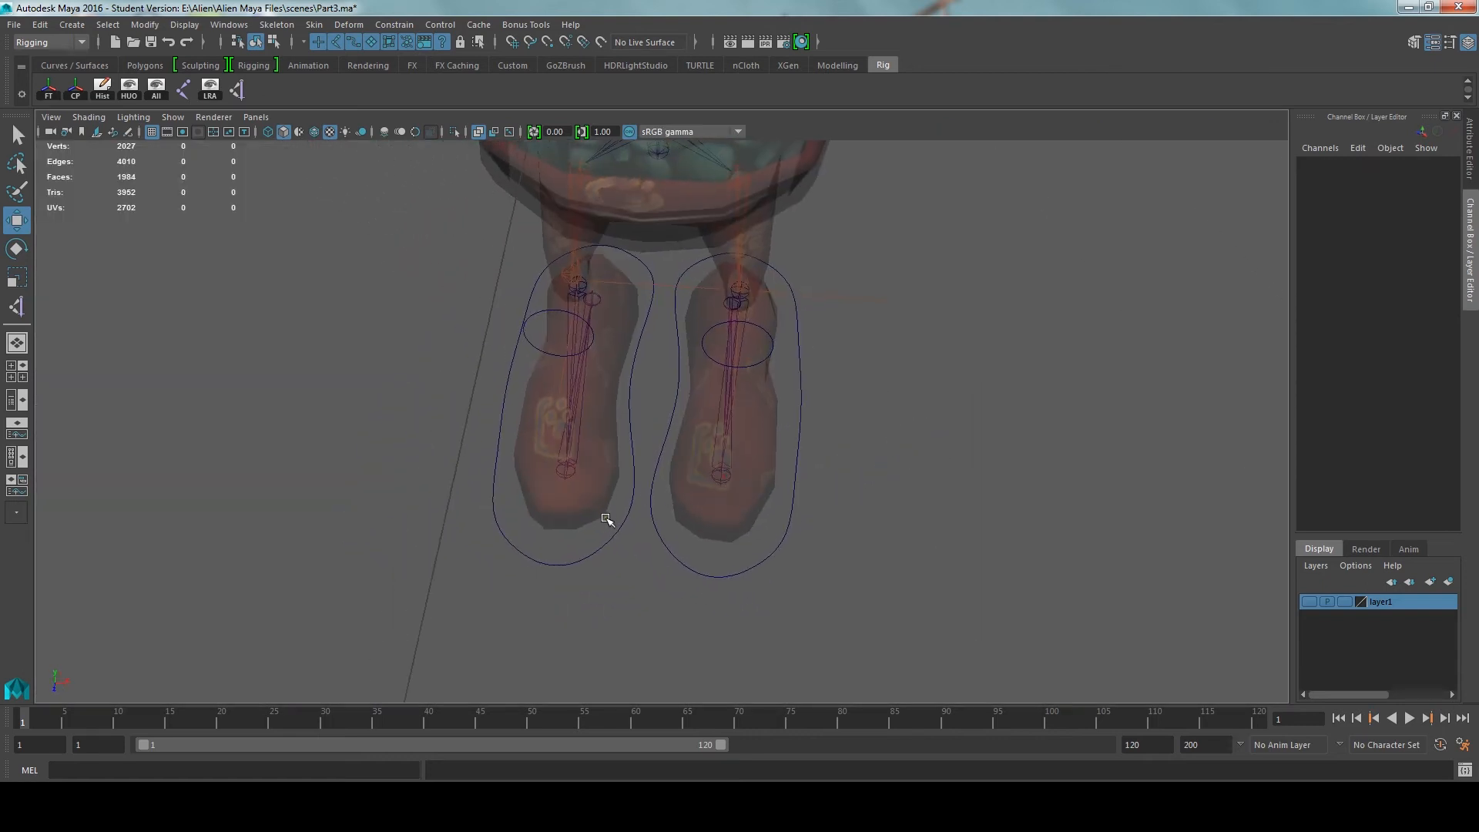
pyautogui.click(630, 533)
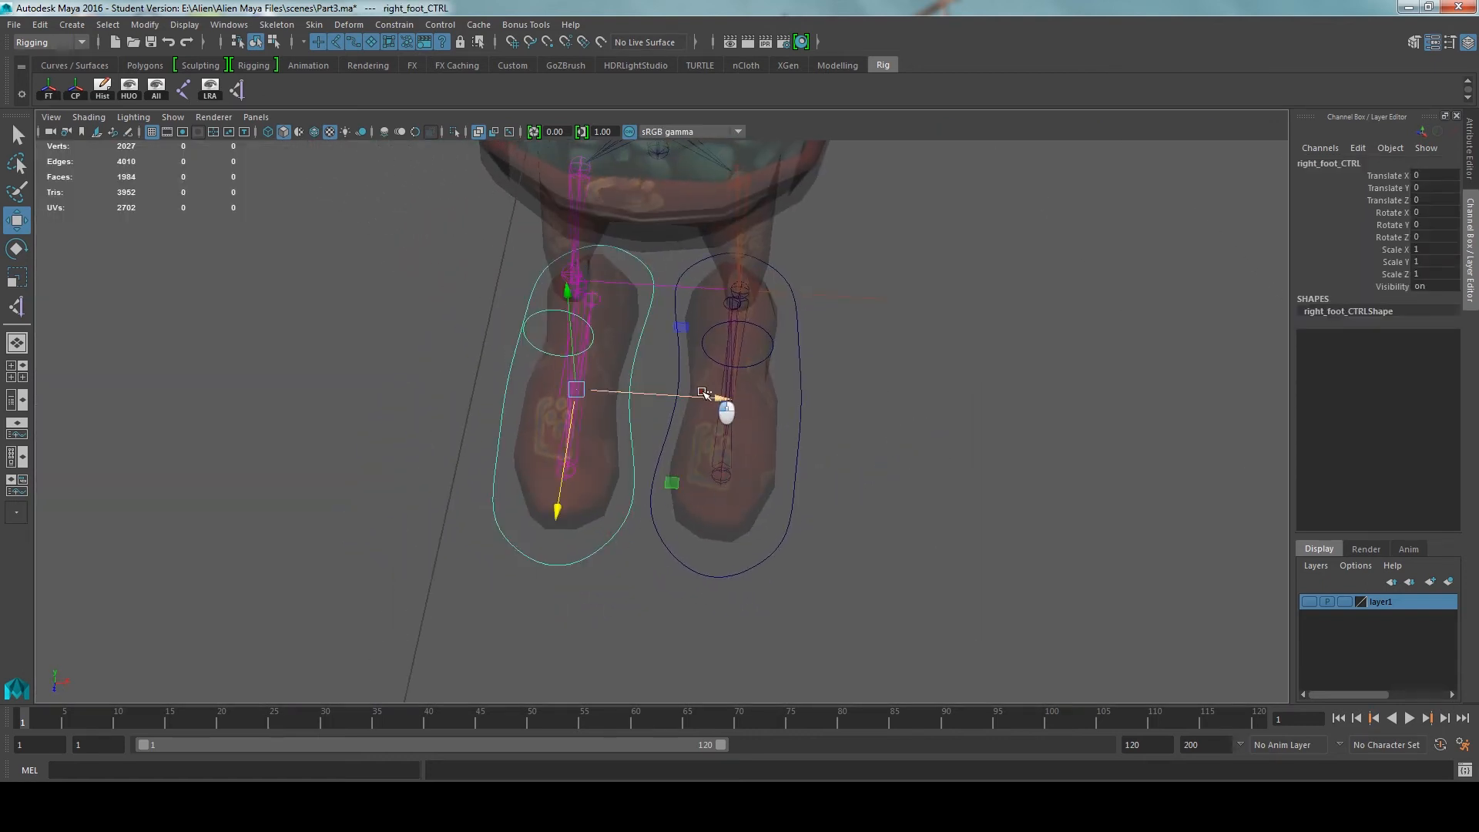
pyautogui.click(715, 396)
pyautogui.hotkey('ctrl', 'z')
pyautogui.moveTo(717, 396); pyautogui.dragTo(708, 398)
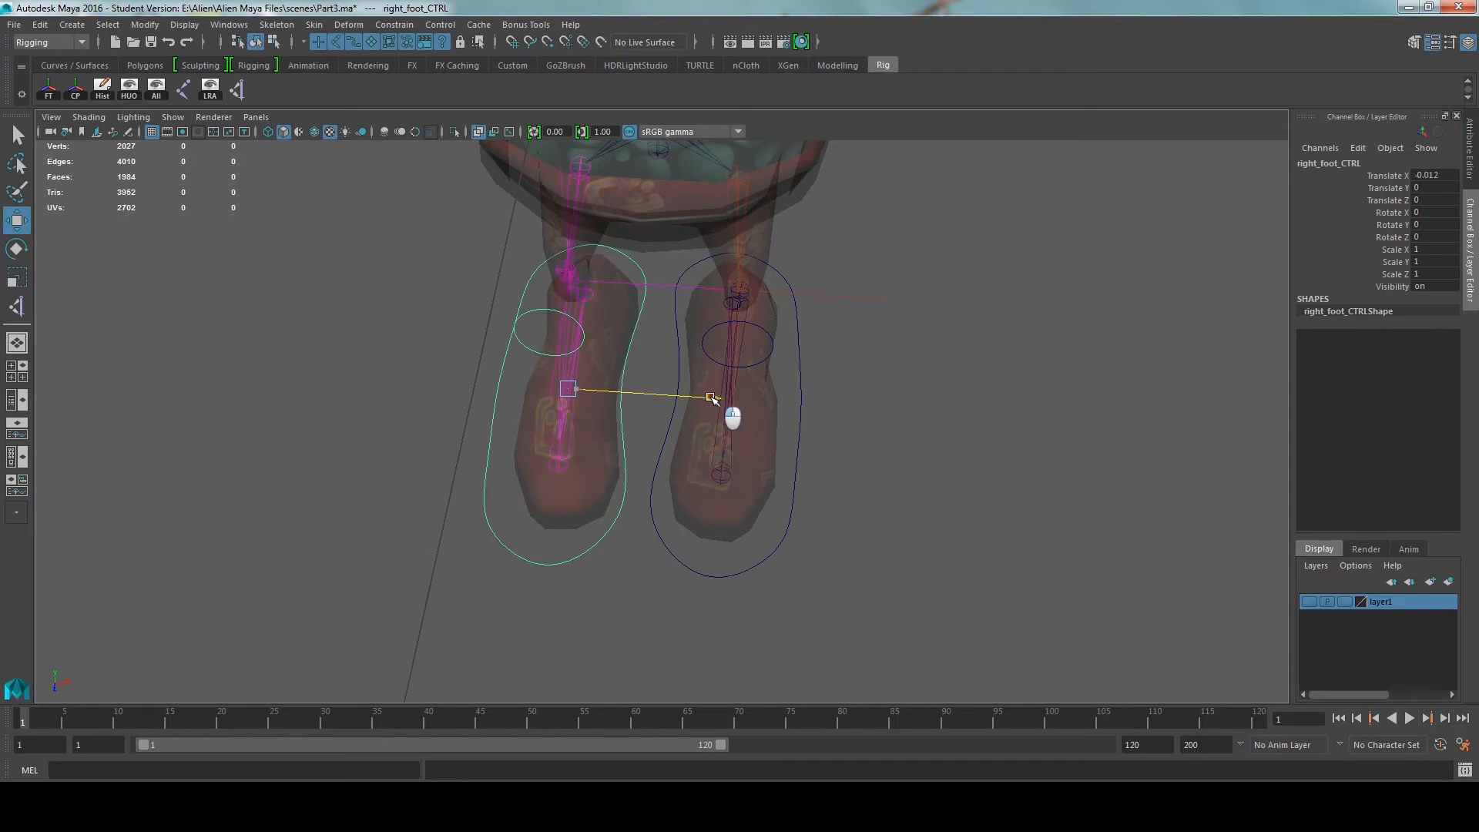
pyautogui.doubleClick(1431, 176)
pyautogui.write('0')
pyautogui.press('Return')
pyautogui.click(886, 507)
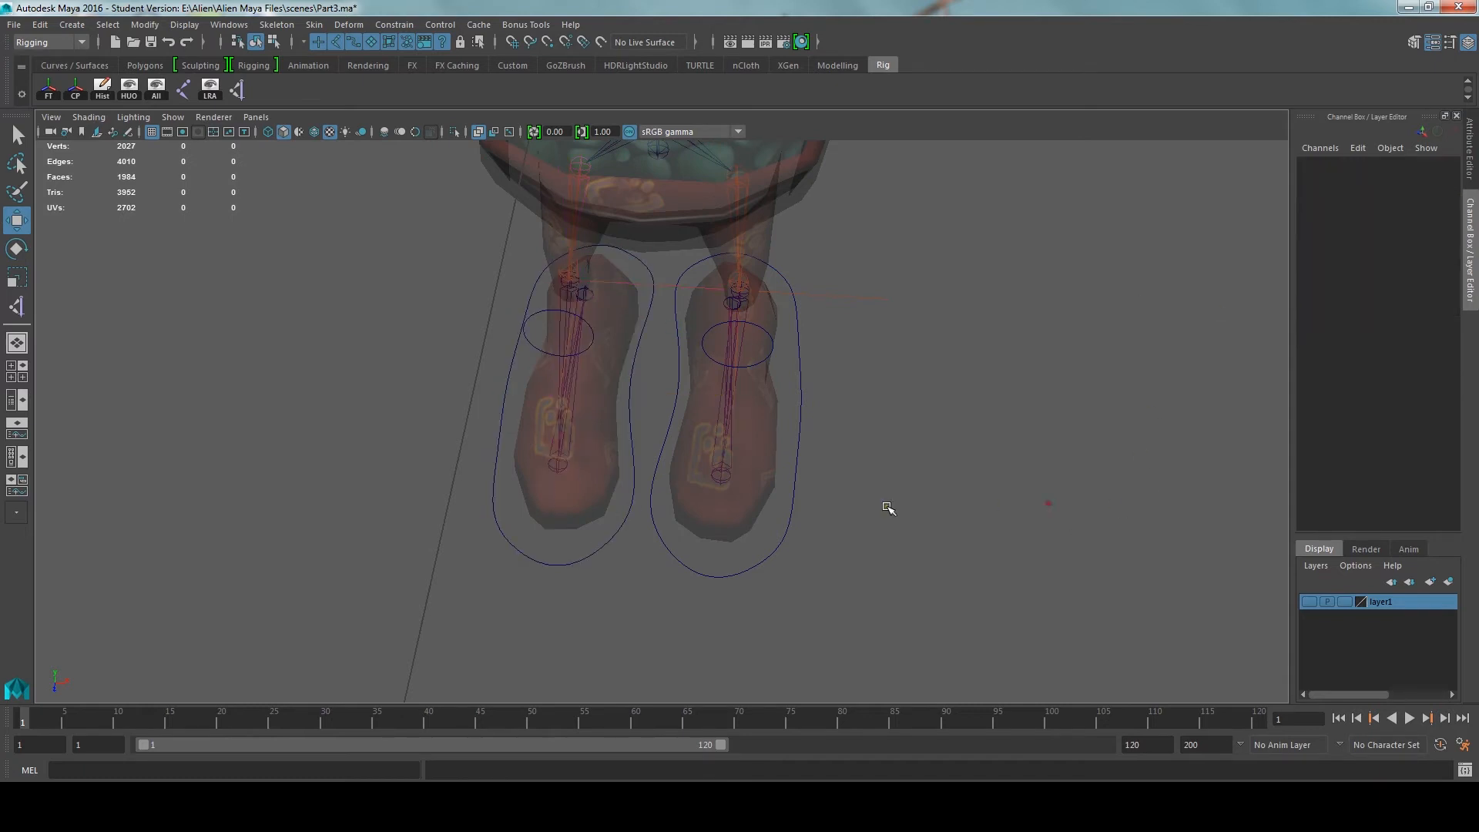
pyautogui.click(793, 543)
pyautogui.click(1231, 311)
# Hide the grid in the perspective view with the alien's whole body framed
pyautogui.keyDown('alt'); pyautogui.moveTo(958, 505); pyautogui.dragTo(1029, 529); pyautogui.keyUp('alt')
pyautogui.keyDown('alt'); pyautogui.moveTo(789, 463); pyautogui.dragTo(578, 477); pyautogui.keyUp('alt')
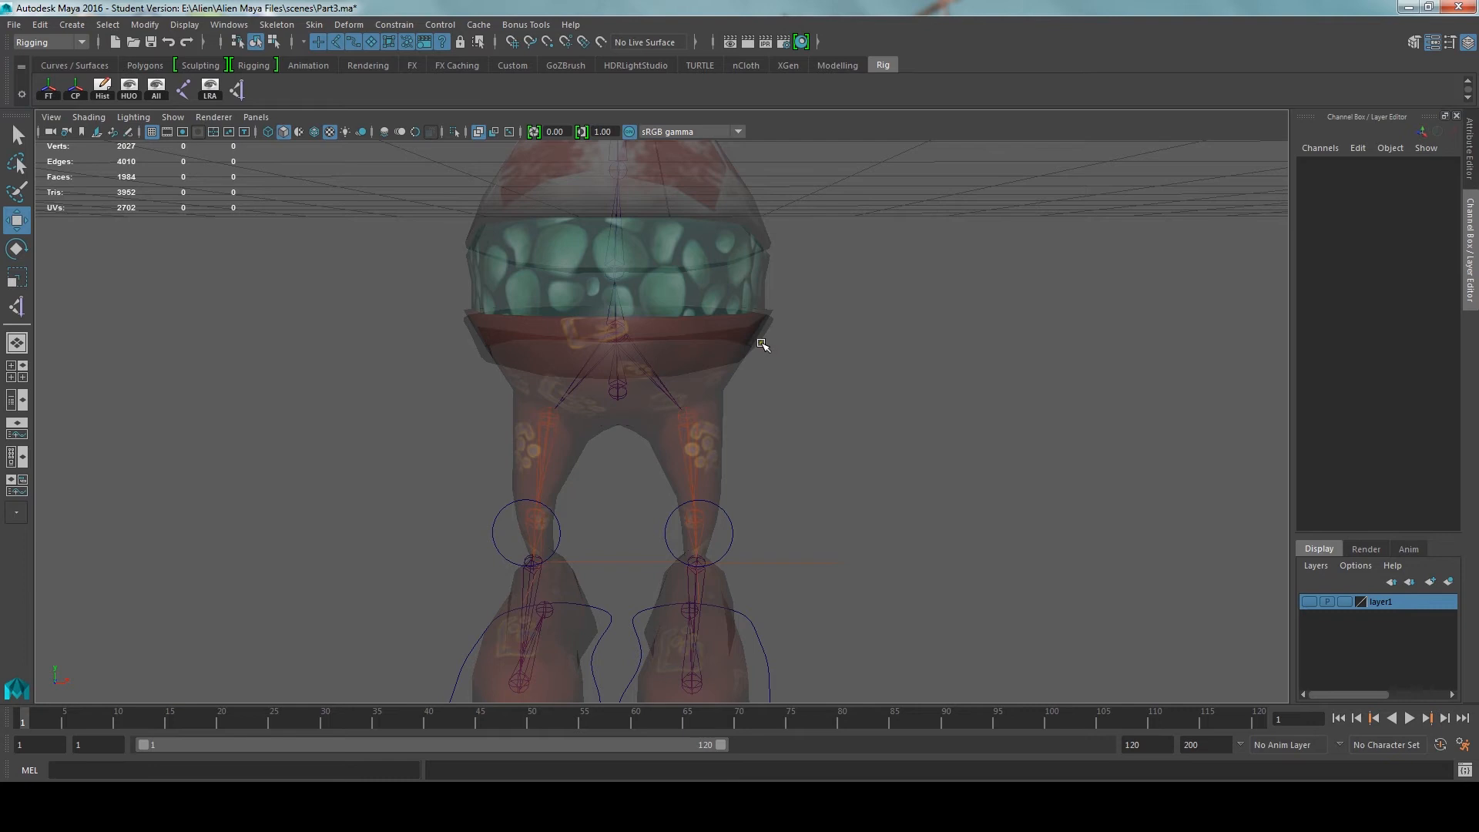
pyautogui.scroll(-3, 761, 347)
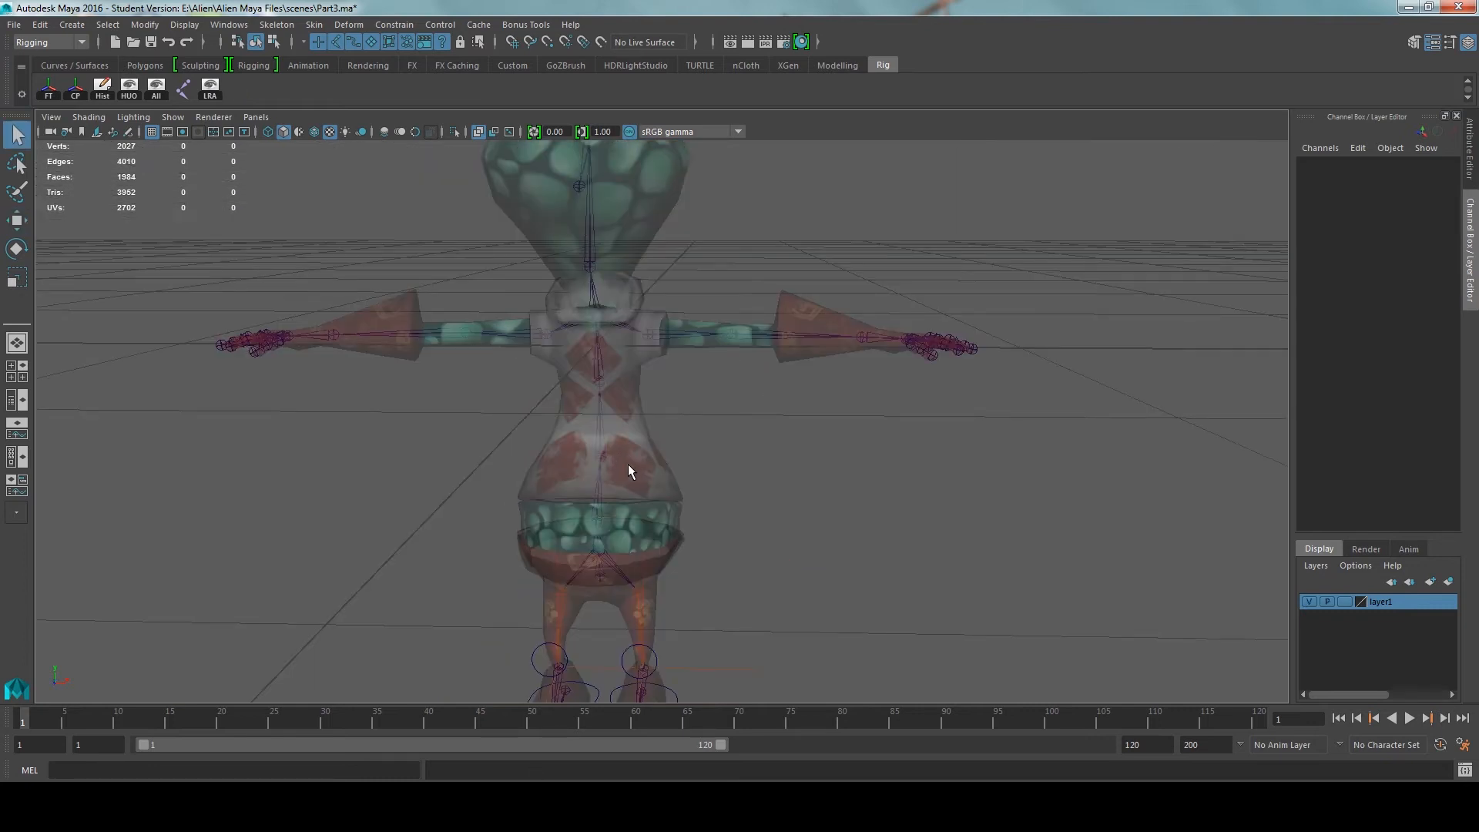
pyautogui.keyDown('alt'); pyautogui.moveTo(664, 481); pyautogui.dragTo(610, 556); pyautogui.keyUp('alt')
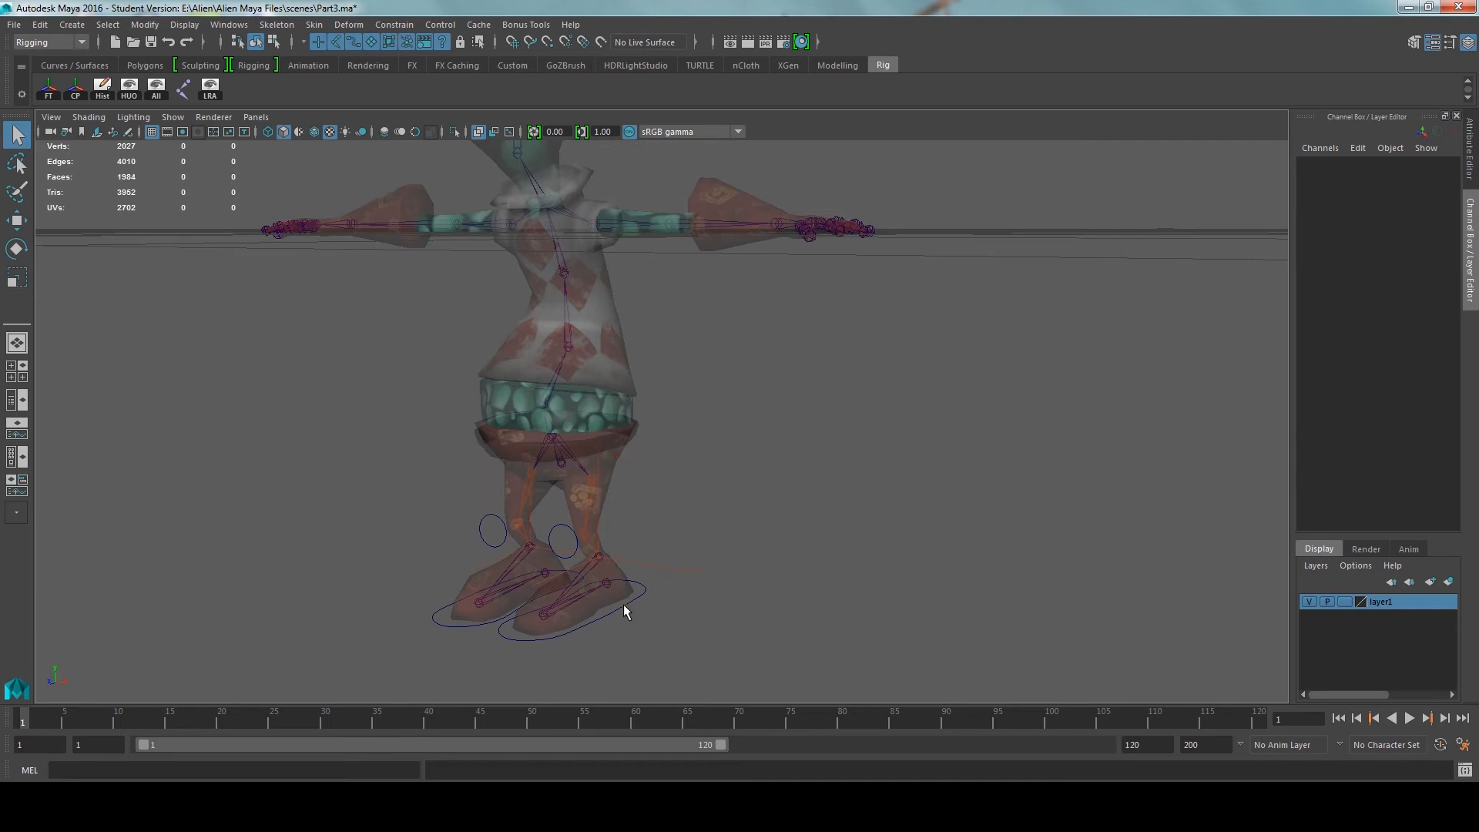
pyautogui.press('space')
pyautogui.click(628, 428)
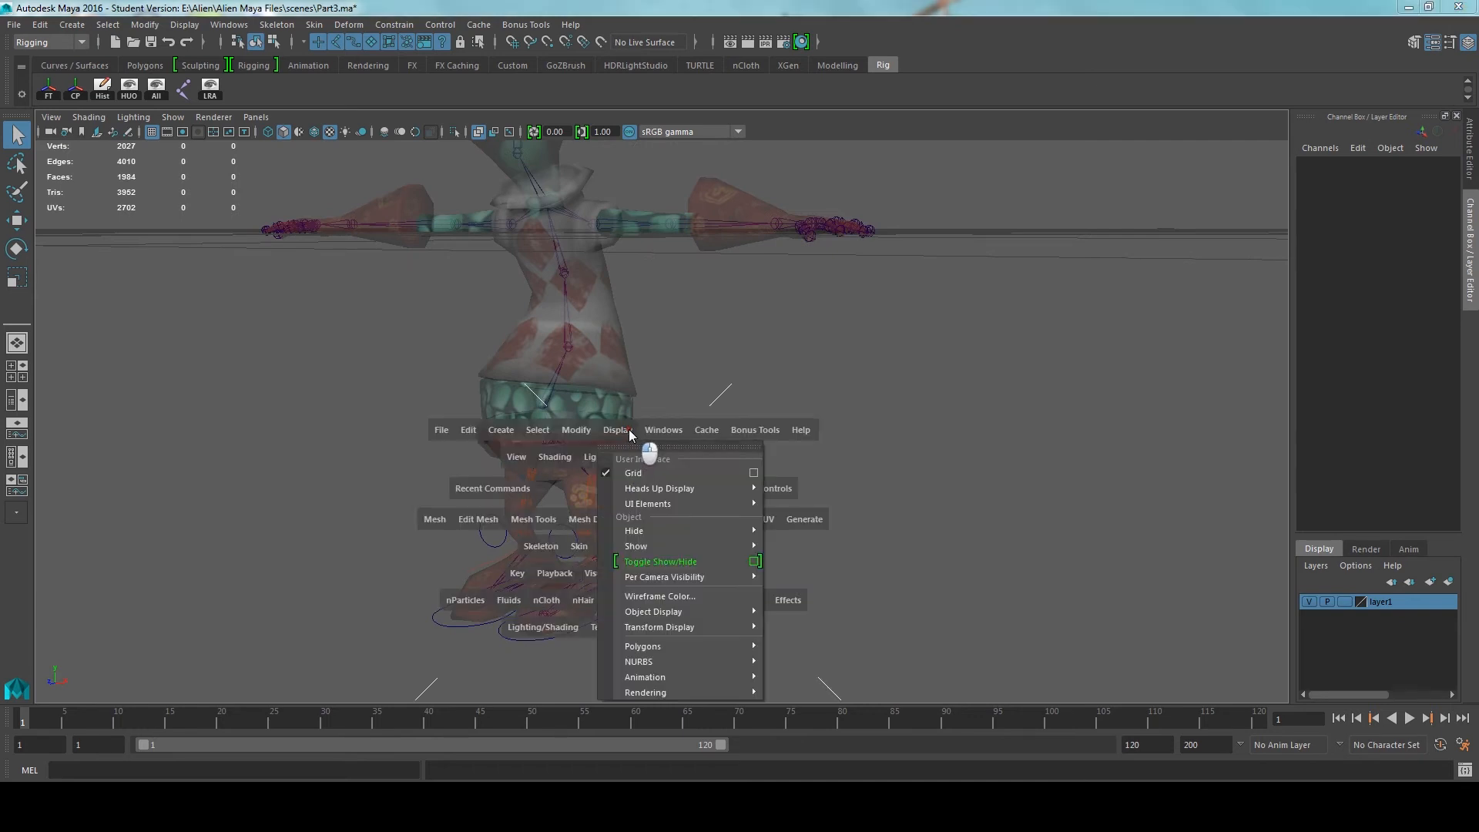
pyautogui.click(632, 471)
# Add the NURBS Circle command to the Rig shelf and create a NURBS circle for the hip control
pyautogui.keyDown('alt'); pyautogui.moveTo(637, 434); pyautogui.dragTo(553, 446); pyautogui.keyUp('alt')
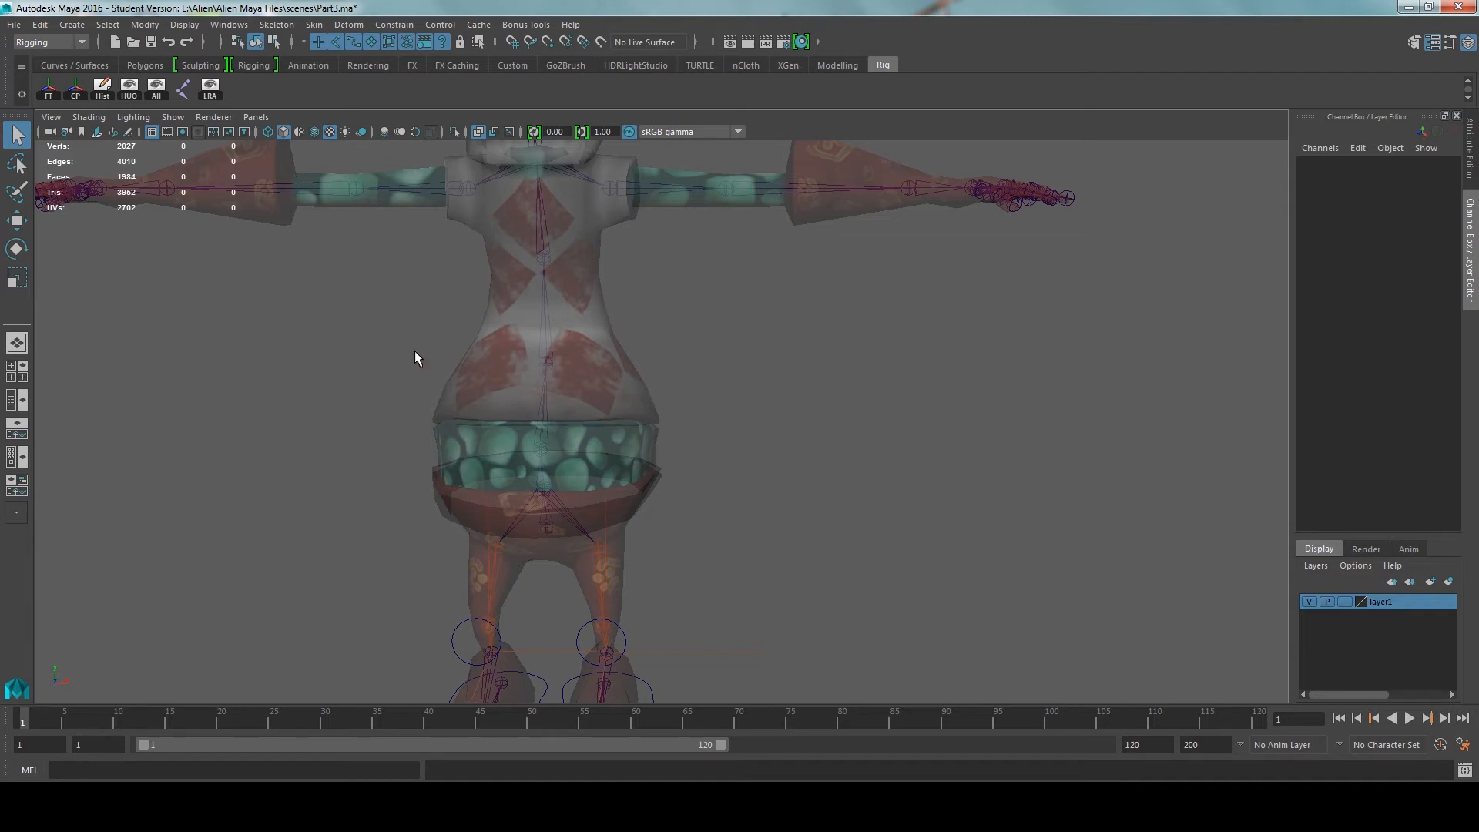
pyautogui.keyDown('alt'); pyautogui.moveTo(537, 356); pyautogui.dragTo(562, 440); pyautogui.keyUp('alt')
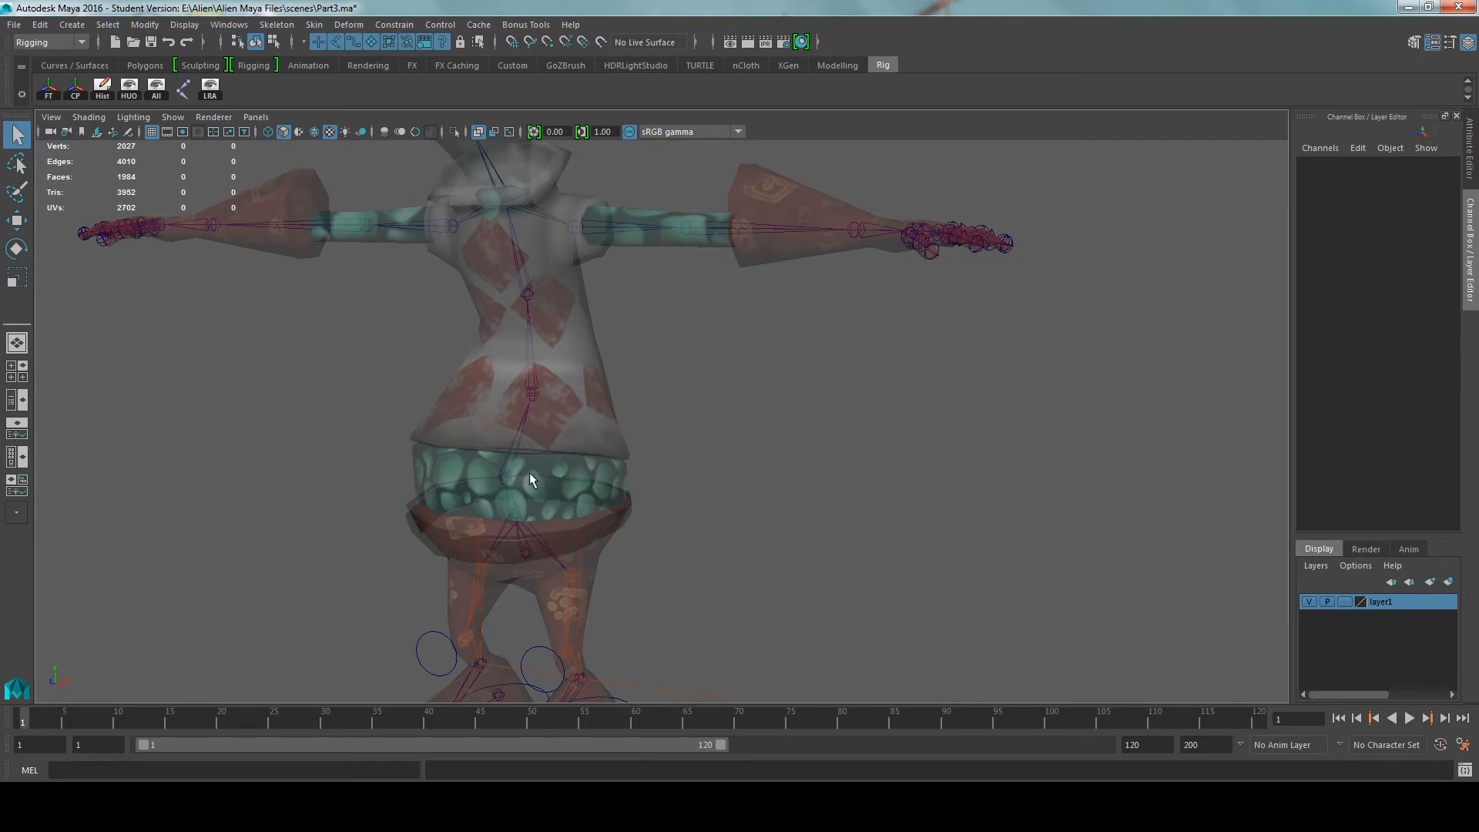
pyautogui.click(108, 24)
pyautogui.moveTo(87, 26)
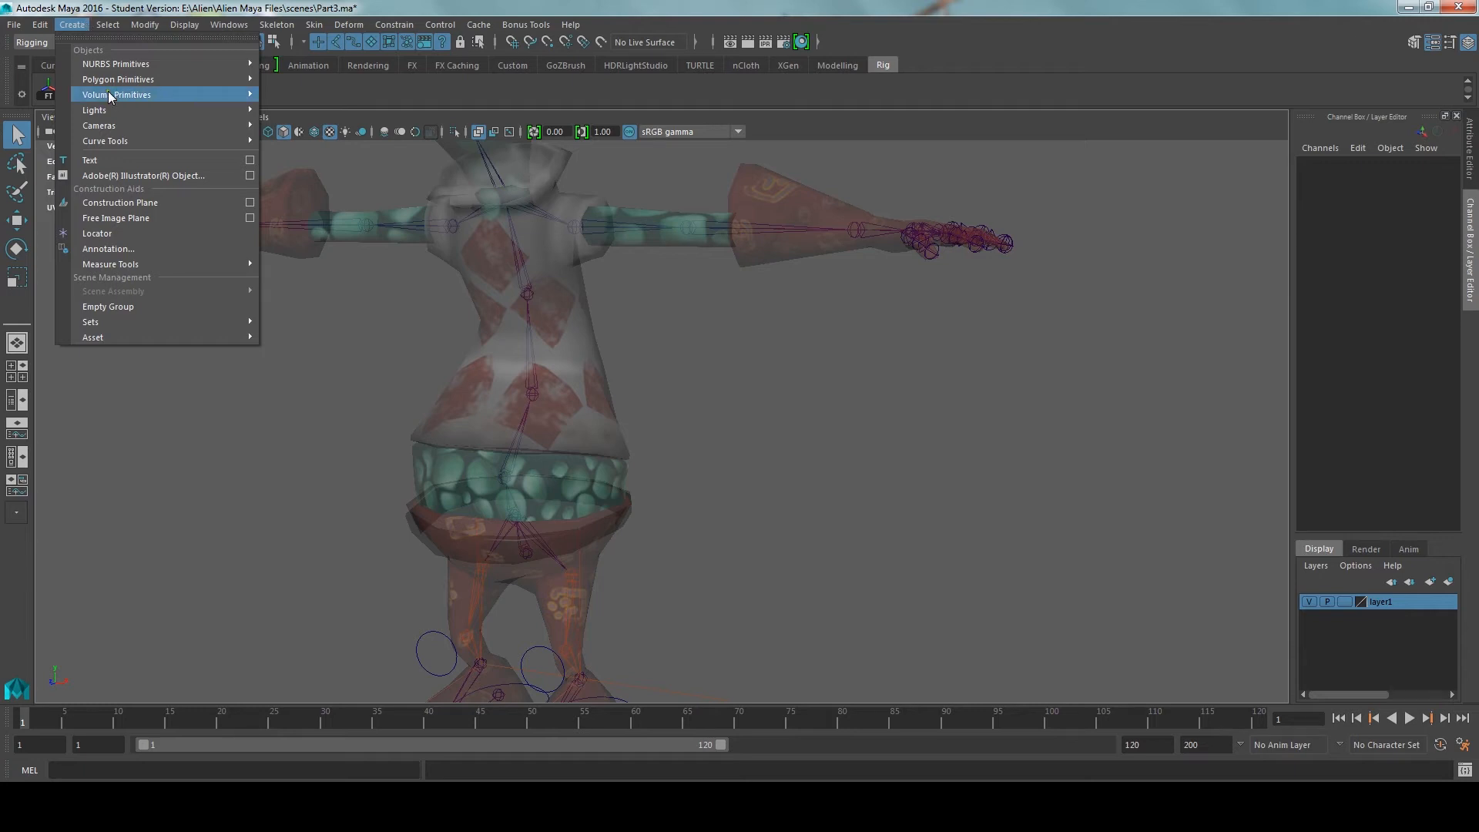
pyautogui.moveTo(127, 67)
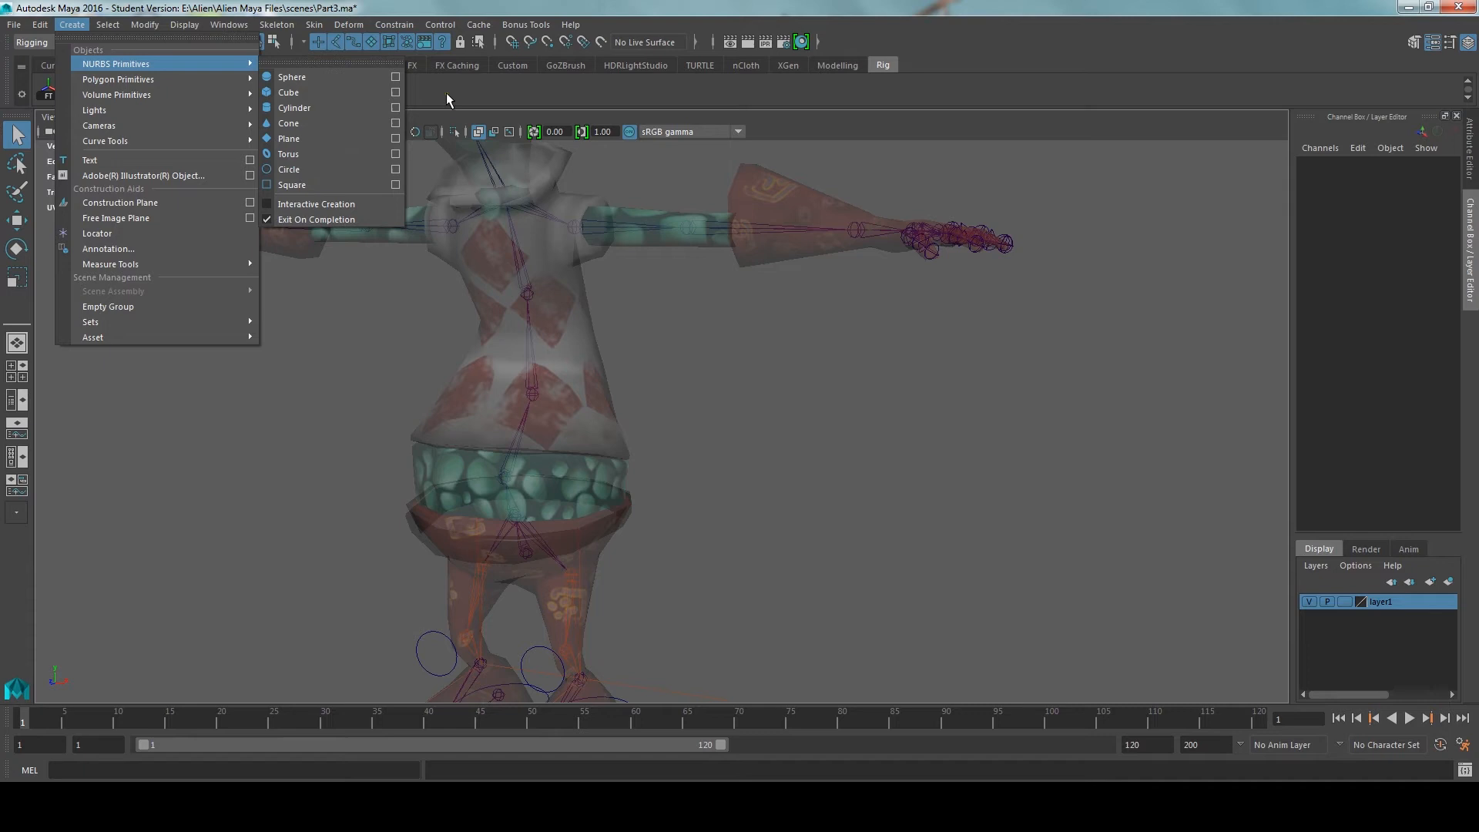
pyautogui.keyDown('ctrl'); pyautogui.keyDown('shift'); pyautogui.click(299, 167); pyautogui.keyUp('shift'); pyautogui.keyUp('ctrl')
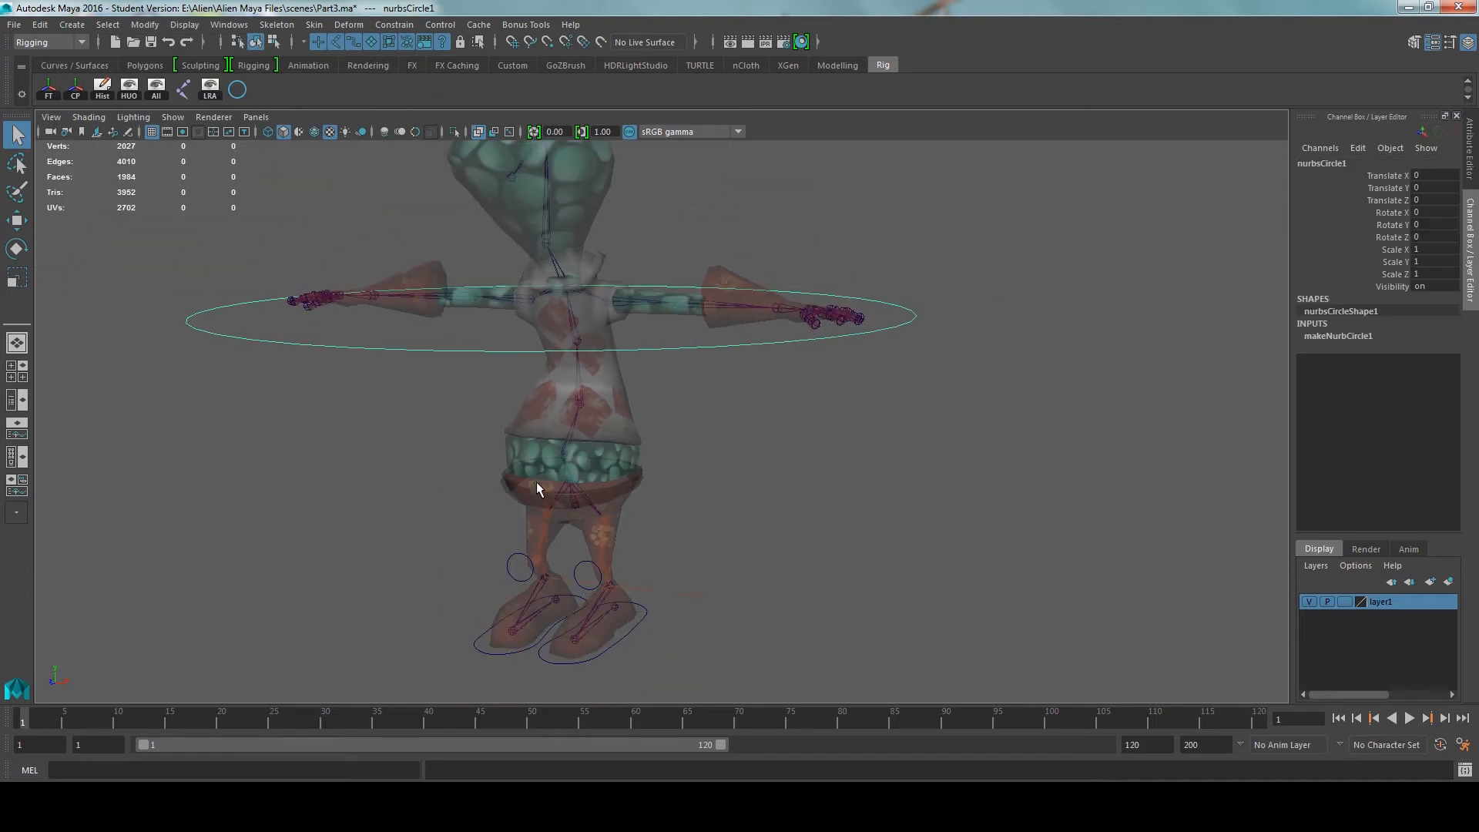
# Scale the NURBS circle down uniformly to about 0.414 and set its Sections to 16
pyautogui.keyDown('alt'); pyautogui.moveTo(536, 483); pyautogui.dragTo(610, 489); pyautogui.keyUp('alt')
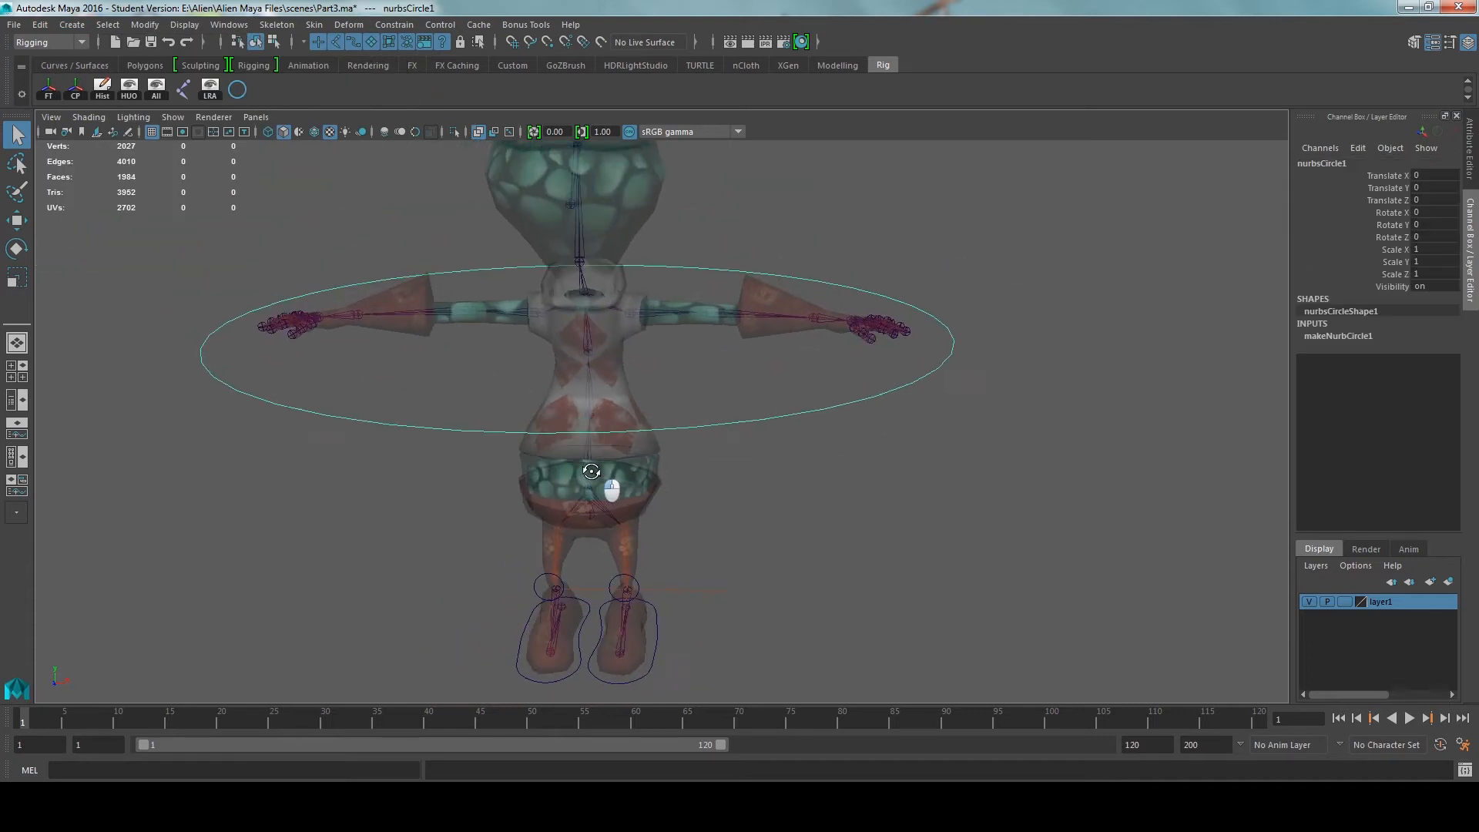
pyautogui.press('r')
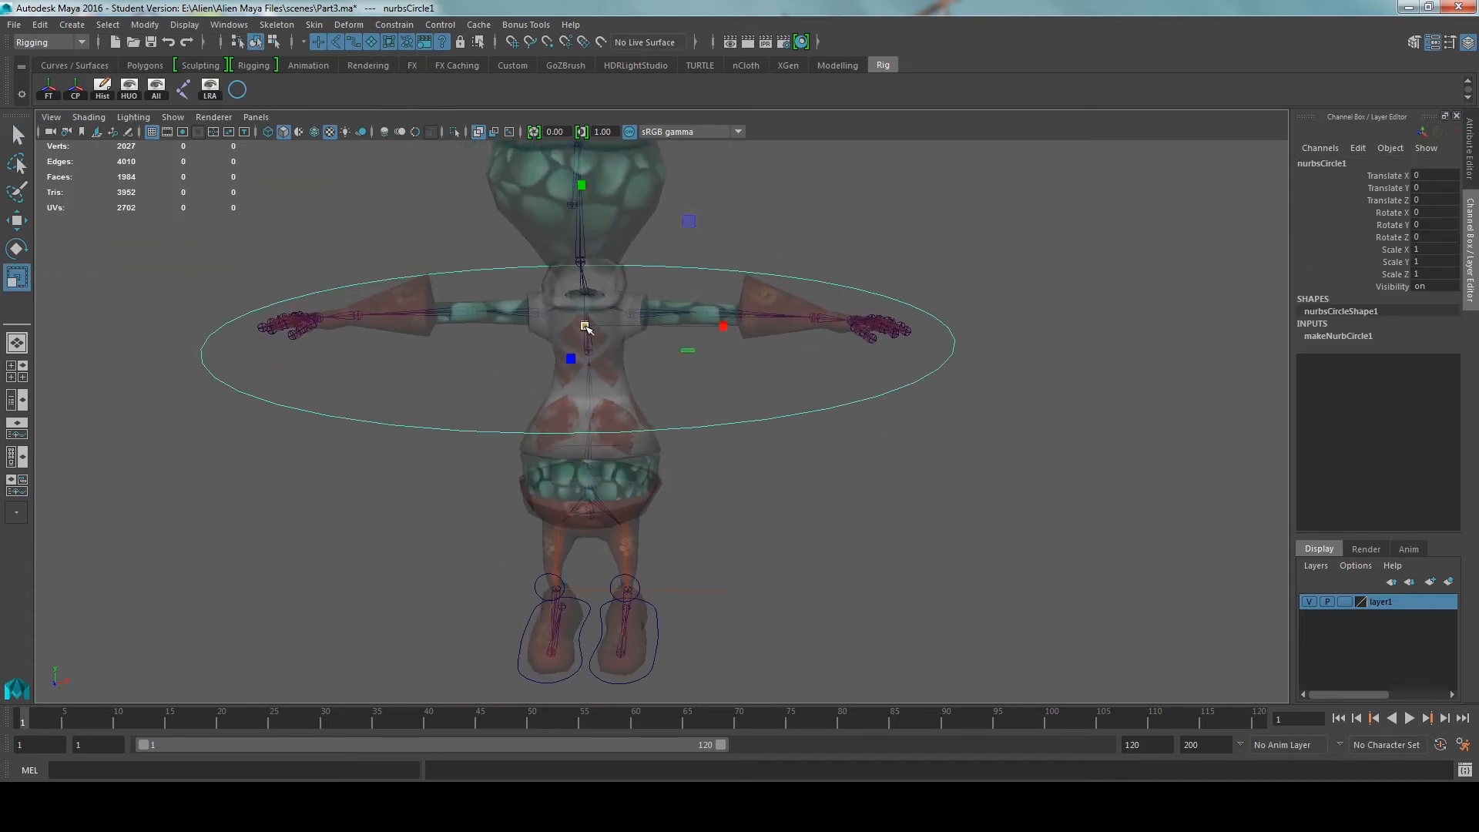
pyautogui.moveTo(579, 326); pyautogui.dragTo(323, 357)
pyautogui.click(1371, 337)
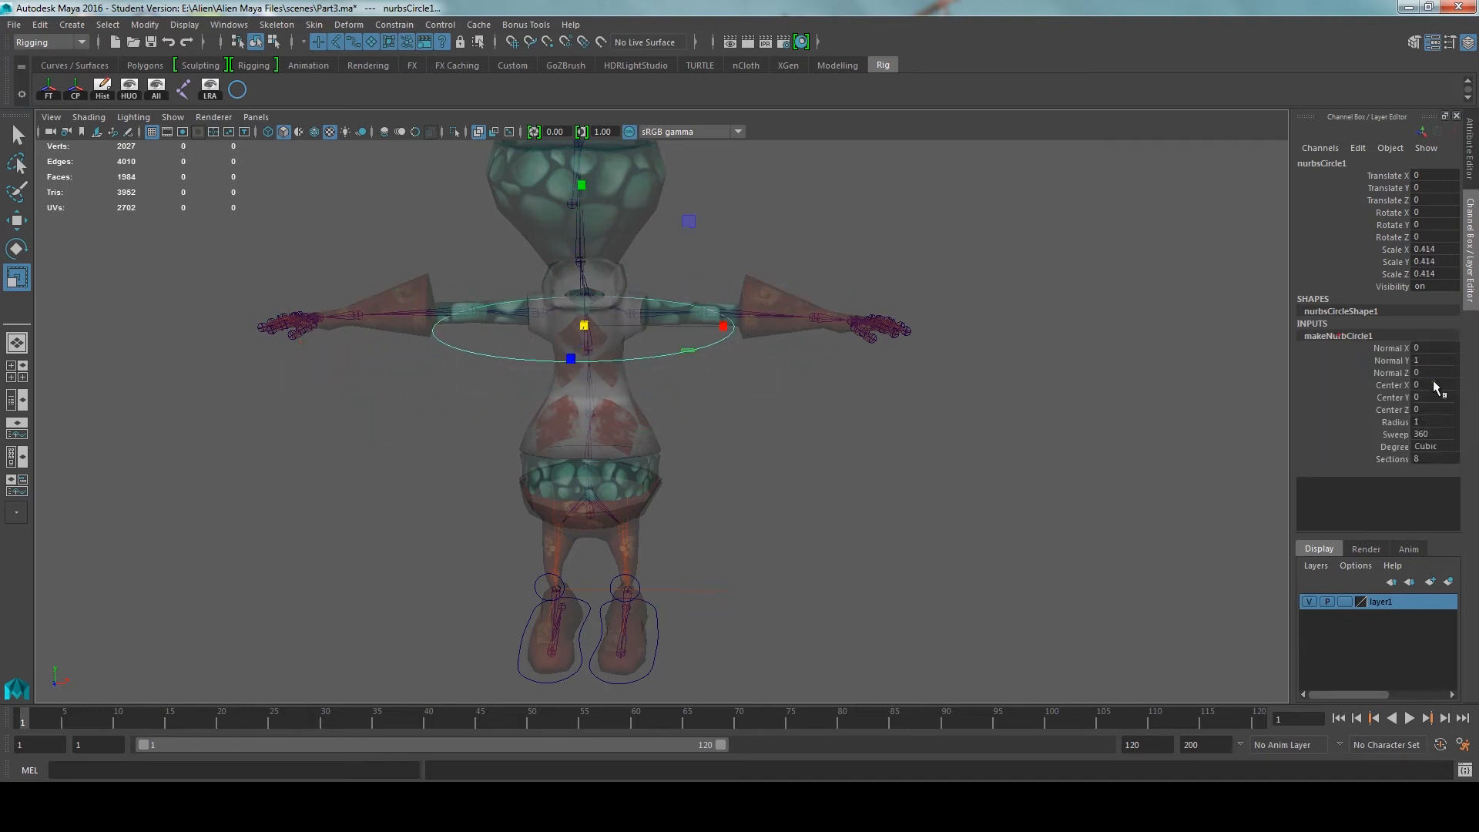
pyautogui.click(1442, 457)
pyautogui.write('16')
pyautogui.press('Return')
# Snap the circle onto the hip joint above the belt and scale it uniformly to about 0.346
pyautogui.press('w')
pyautogui.scroll(5, 561, 413)
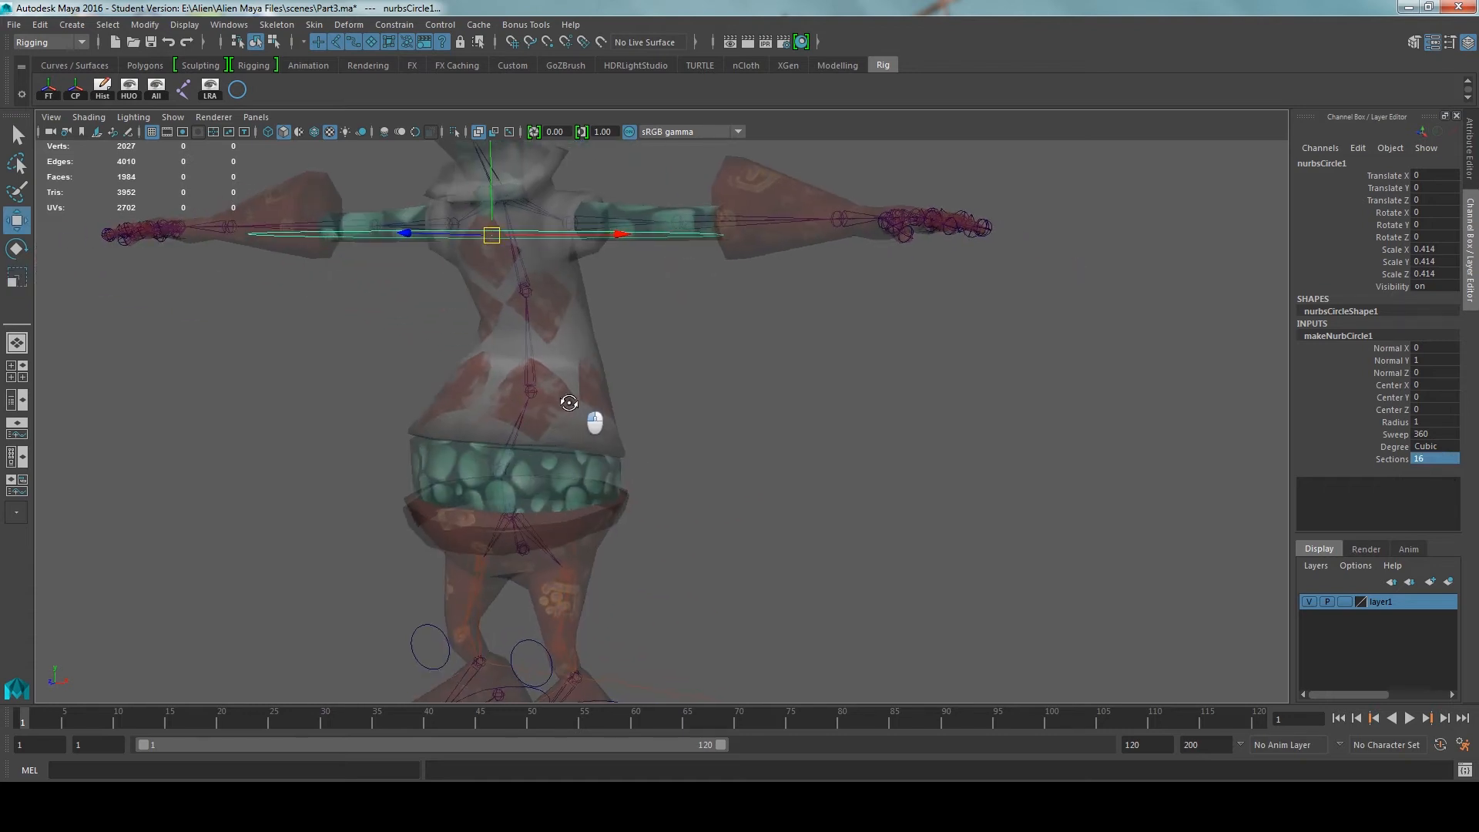
pyautogui.press('v')
pyautogui.moveTo(491, 245); pyautogui.dragTo(703, 402)
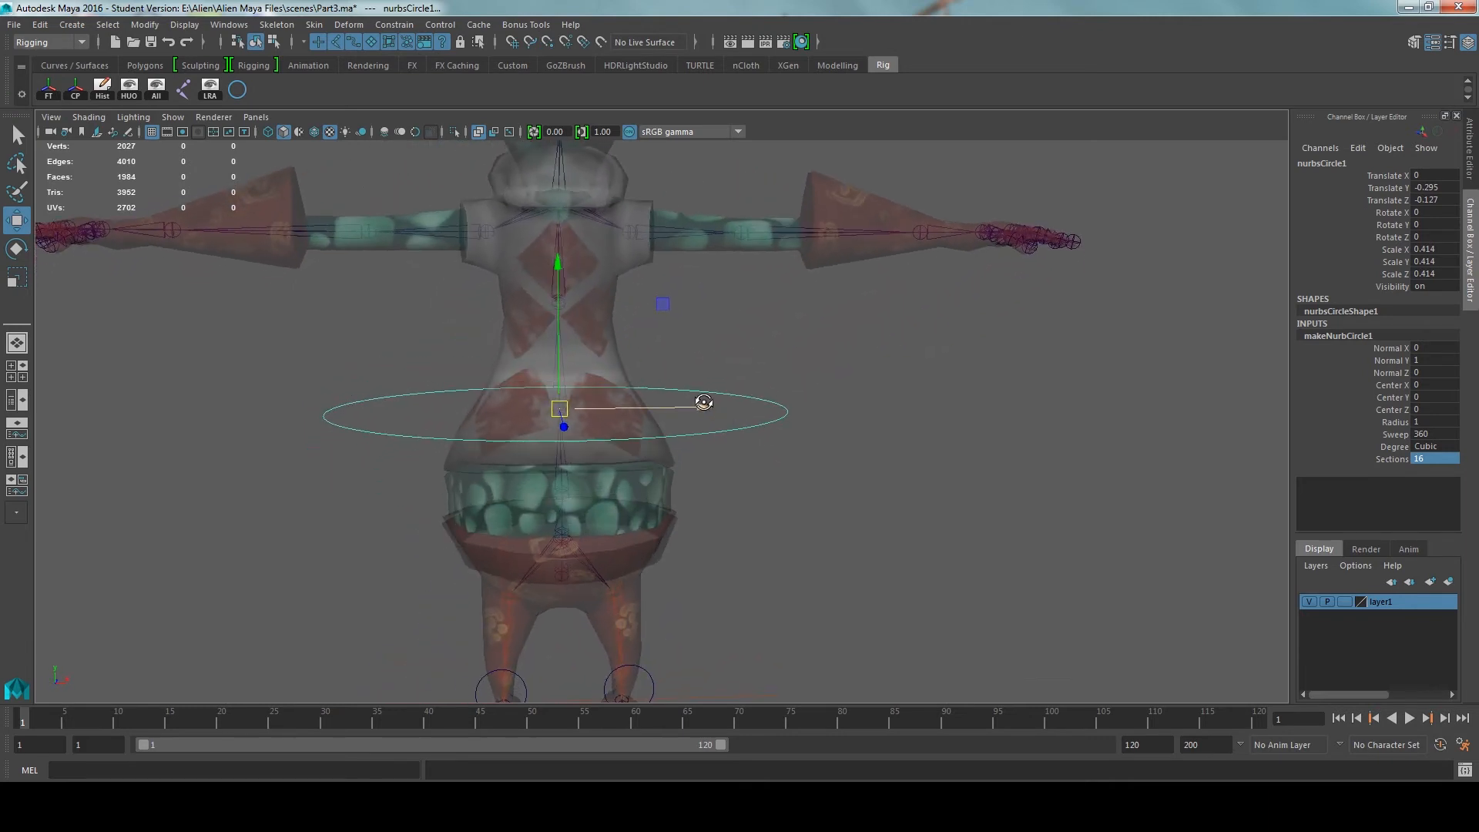
pyautogui.scroll(1, 620, 420)
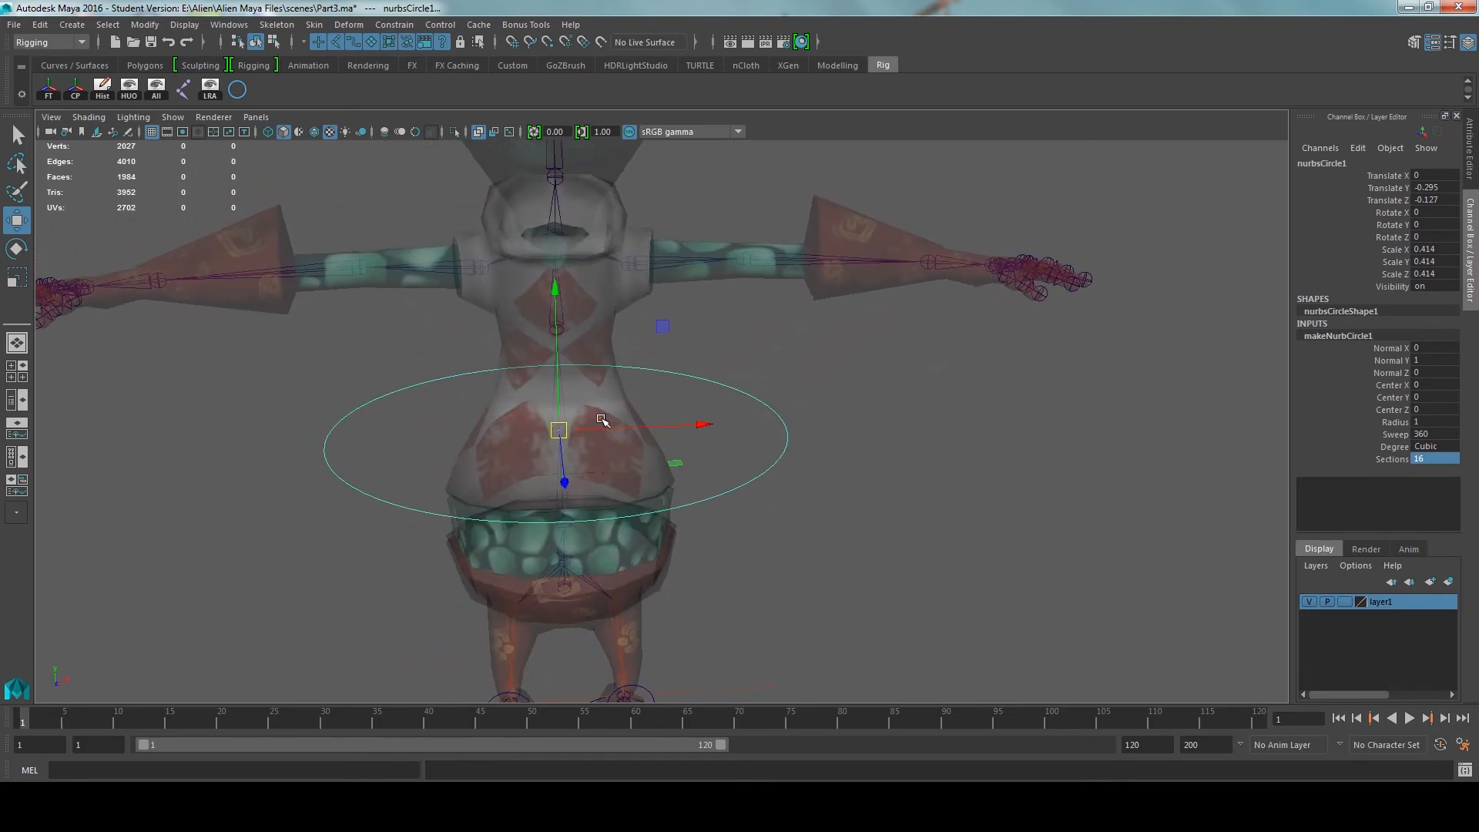
pyautogui.scroll(3, 593, 423)
pyautogui.press('r')
pyautogui.moveTo(530, 435); pyautogui.dragTo(472, 432)
# Switch the circle to control vertex mode and select every other control vertex around it
pyautogui.keyDown('alt'); pyautogui.moveTo(593, 430); pyautogui.dragTo(821, 426); pyautogui.keyUp('alt')
pyautogui.moveTo(821, 416); pyautogui.dragTo(774, 409, button='right')
pyautogui.keyDown('alt'); pyautogui.moveTo(774, 409); pyautogui.dragTo(783, 416); pyautogui.keyUp('alt')
pyautogui.moveTo(785, 419); pyautogui.dragTo(810, 437)
pyautogui.keyDown('alt'); pyautogui.moveTo(810, 436); pyautogui.dragTo(551, 555); pyautogui.keyUp('alt')
pyautogui.hotkey('ctrl', 'z')
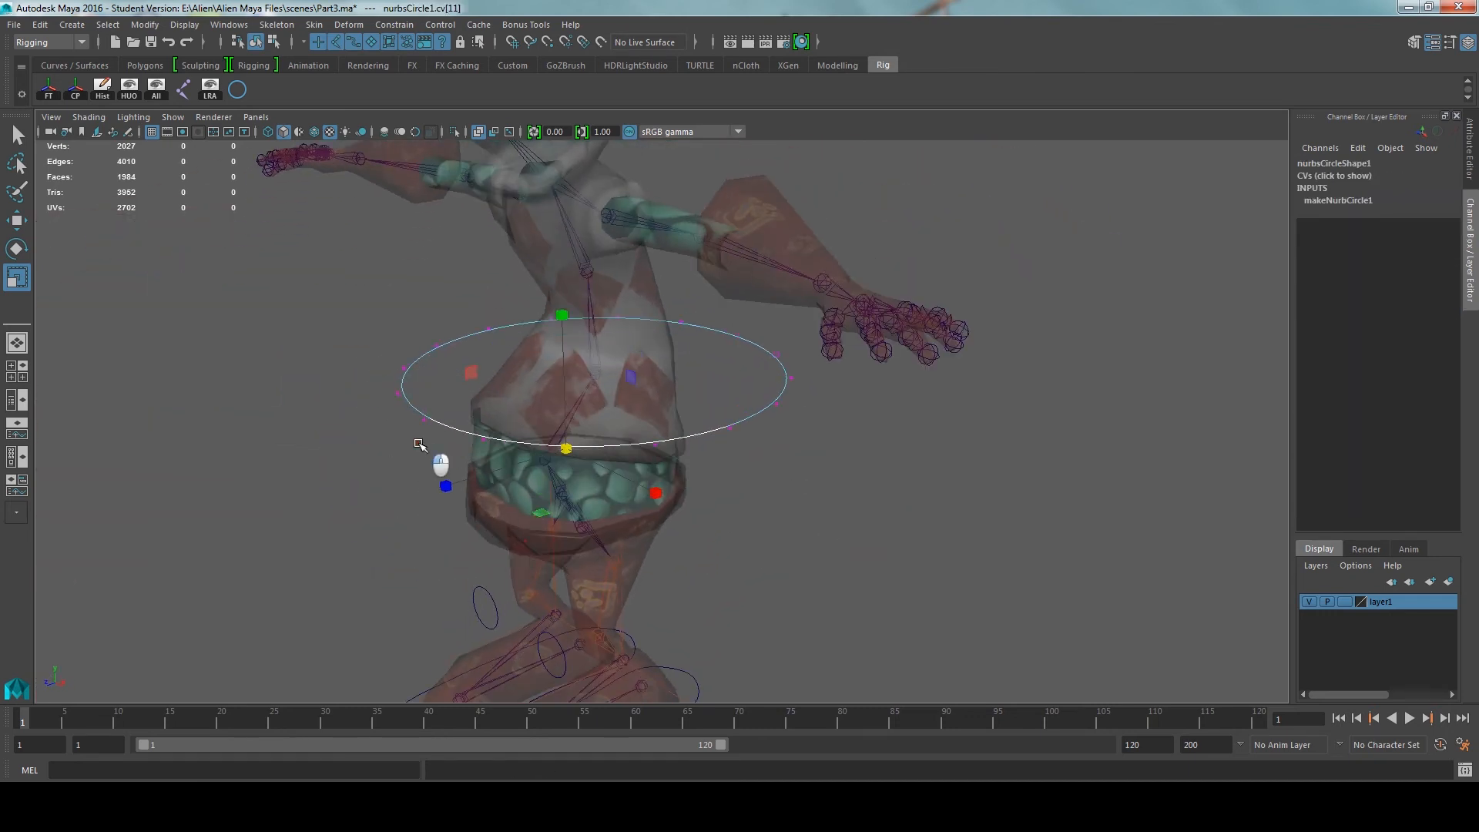
pyautogui.keyDown('shift'); pyautogui.moveTo(430, 416); pyautogui.dragTo(414, 430); pyautogui.keyUp('shift')
pyautogui.keyDown('alt'); pyautogui.moveTo(413, 430); pyautogui.dragTo(410, 456); pyautogui.keyUp('alt')
pyautogui.keyDown('shift'); pyautogui.moveTo(359, 403); pyautogui.dragTo(375, 379); pyautogui.keyUp('shift')
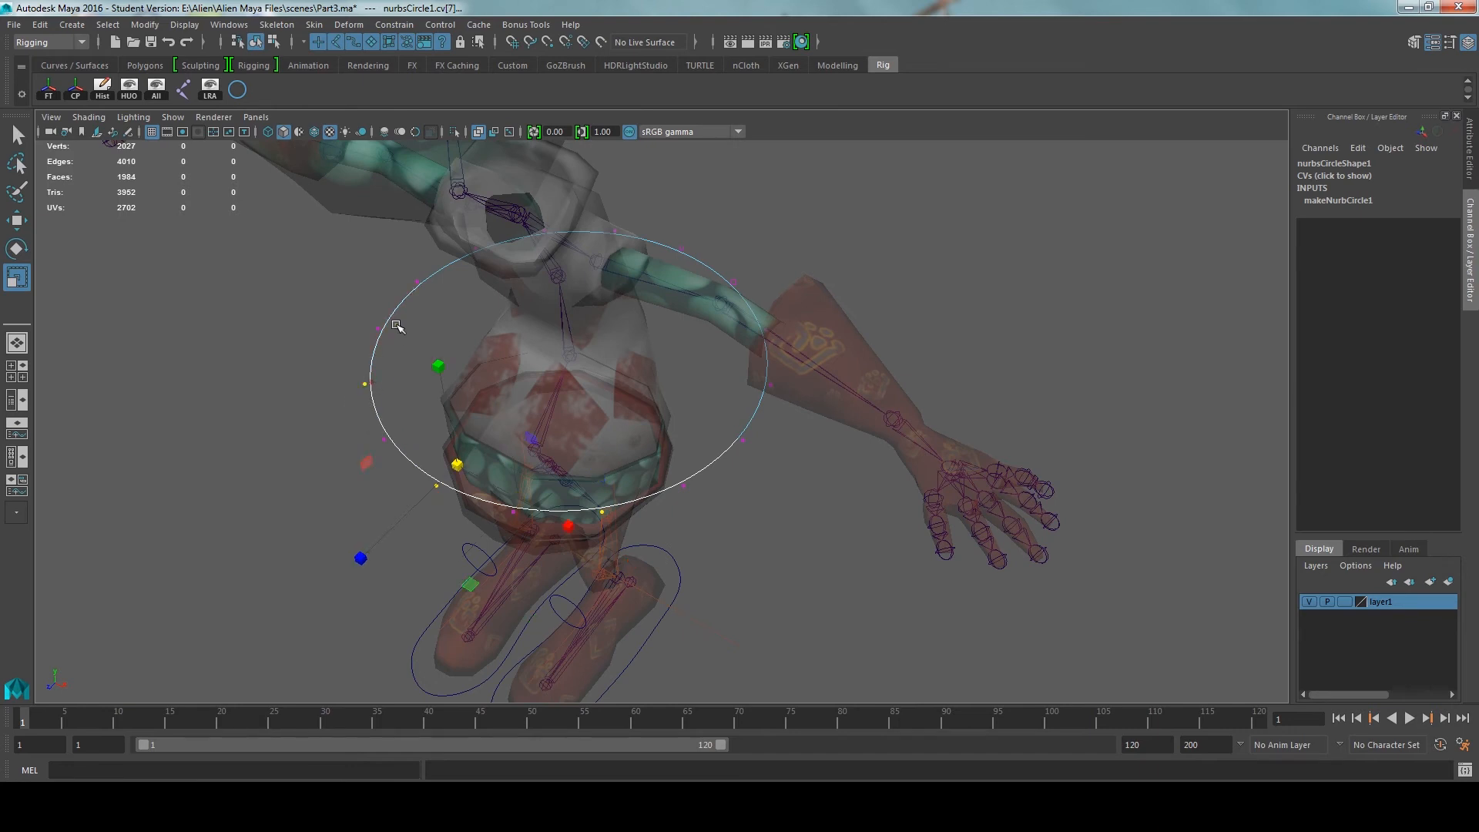
pyautogui.keyDown('shift'); pyautogui.moveTo(404, 280); pyautogui.dragTo(432, 299); pyautogui.keyUp('shift')
pyautogui.keyDown('alt'); pyautogui.moveTo(490, 278); pyautogui.dragTo(451, 351, button='middle'); pyautogui.keyUp('alt')
pyautogui.keyDown('shift'); pyautogui.moveTo(471, 300); pyautogui.dragTo(506, 331); pyautogui.keyUp('shift')
pyautogui.keyDown('shift'); pyautogui.moveTo(606, 306); pyautogui.dragTo(642, 345); pyautogui.keyUp('shift')
pyautogui.keyDown('shift'); pyautogui.moveTo(697, 408); pyautogui.dragTo(733, 450); pyautogui.keyUp('shift')
# Scale the selected control vertices inward to shape the circle into a star, and return to object mode
pyautogui.keyDown('shift'); pyautogui.moveTo(699, 520); pyautogui.dragTo(310, 501); pyautogui.keyUp('shift')
pyautogui.keyDown('alt'); pyautogui.moveTo(507, 508); pyautogui.dragTo(516, 470); pyautogui.keyUp('alt')
pyautogui.moveTo(646, 454); pyautogui.dragTo(687, 445, button='right')
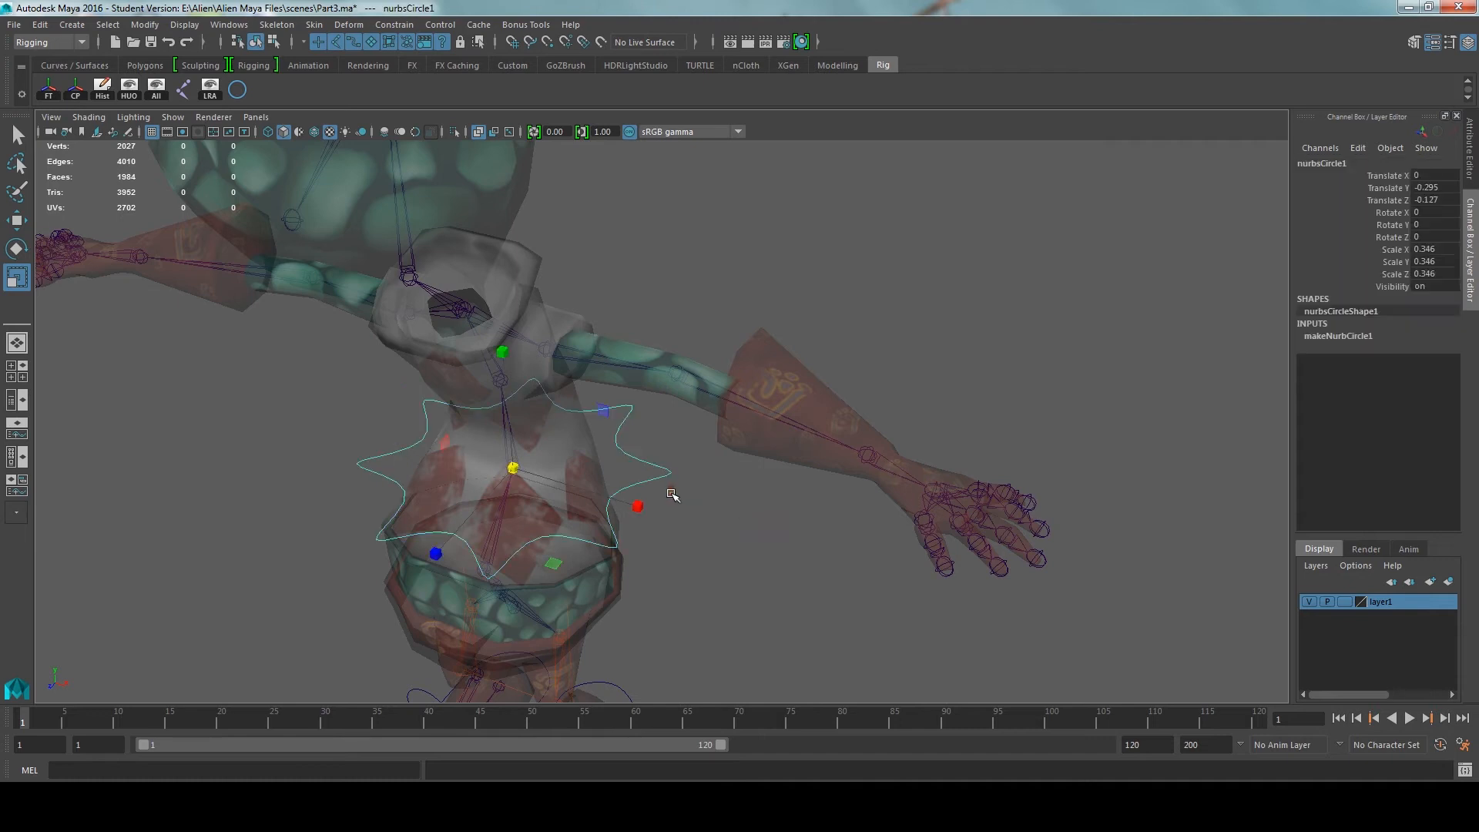
# Show the Outliner beside the perspective view and rename the star-shaped curve as Hip_CTRL
pyautogui.click(16, 457)
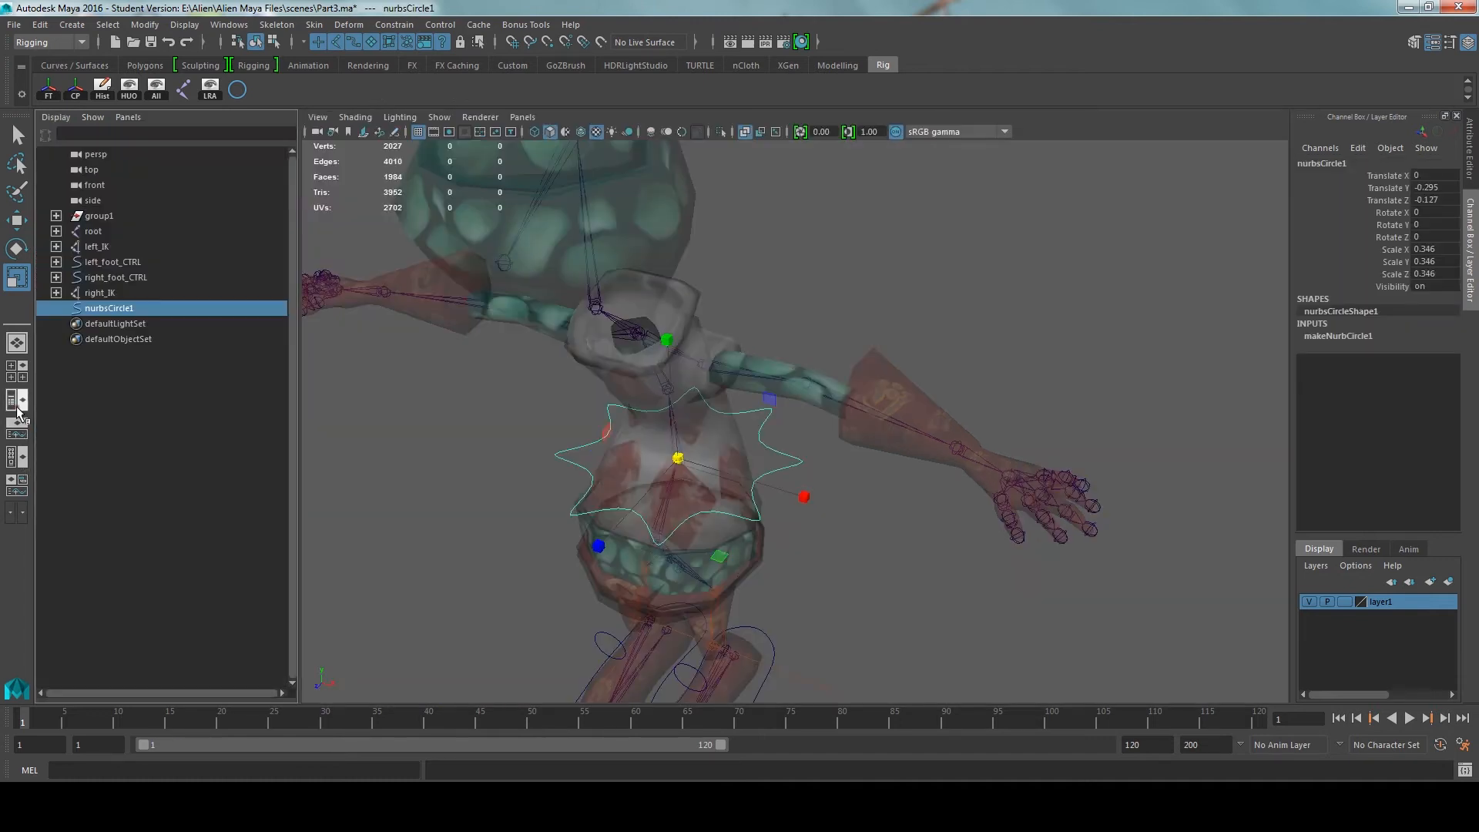
pyautogui.doubleClick(113, 309)
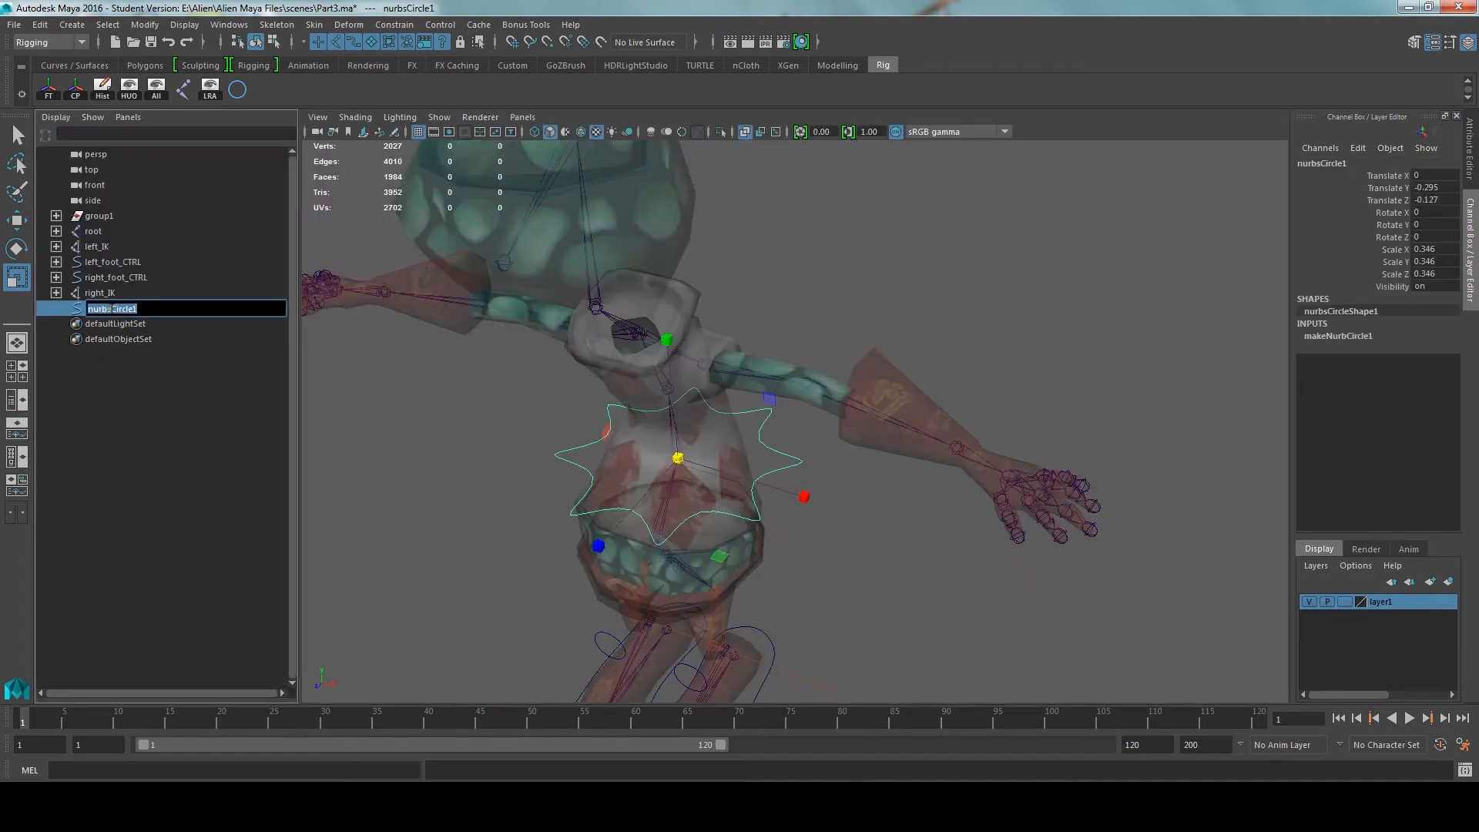
pyautogui.write('Hip_CTRL')
pyautogui.press('Return')
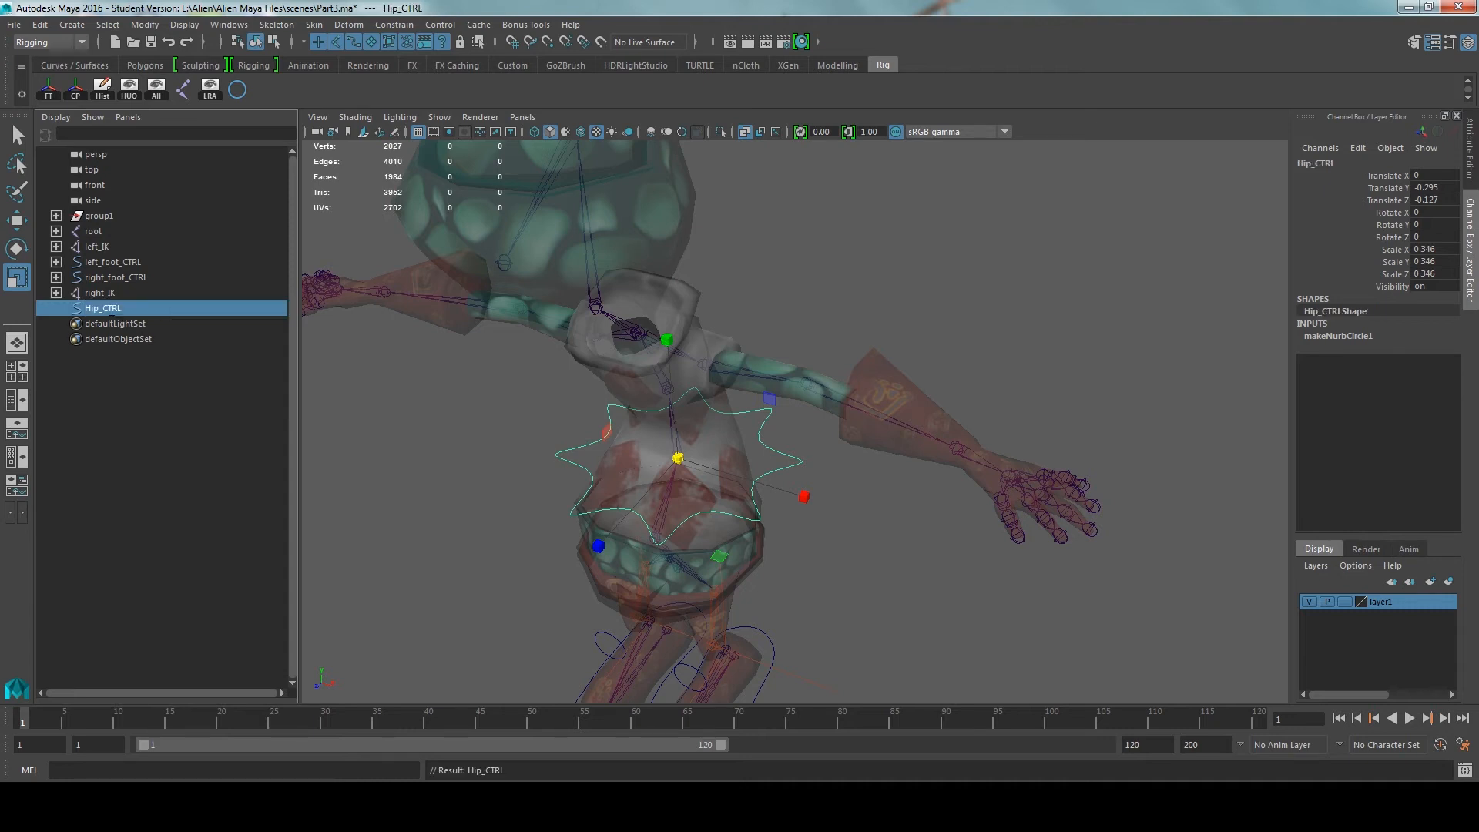
# Freeze Hip_CTRL's transformations, delete its construction history and clear the selection
pyautogui.keyDown('alt'); pyautogui.moveTo(711, 513); pyautogui.dragTo(757, 490, button='right'); pyautogui.keyUp('alt')
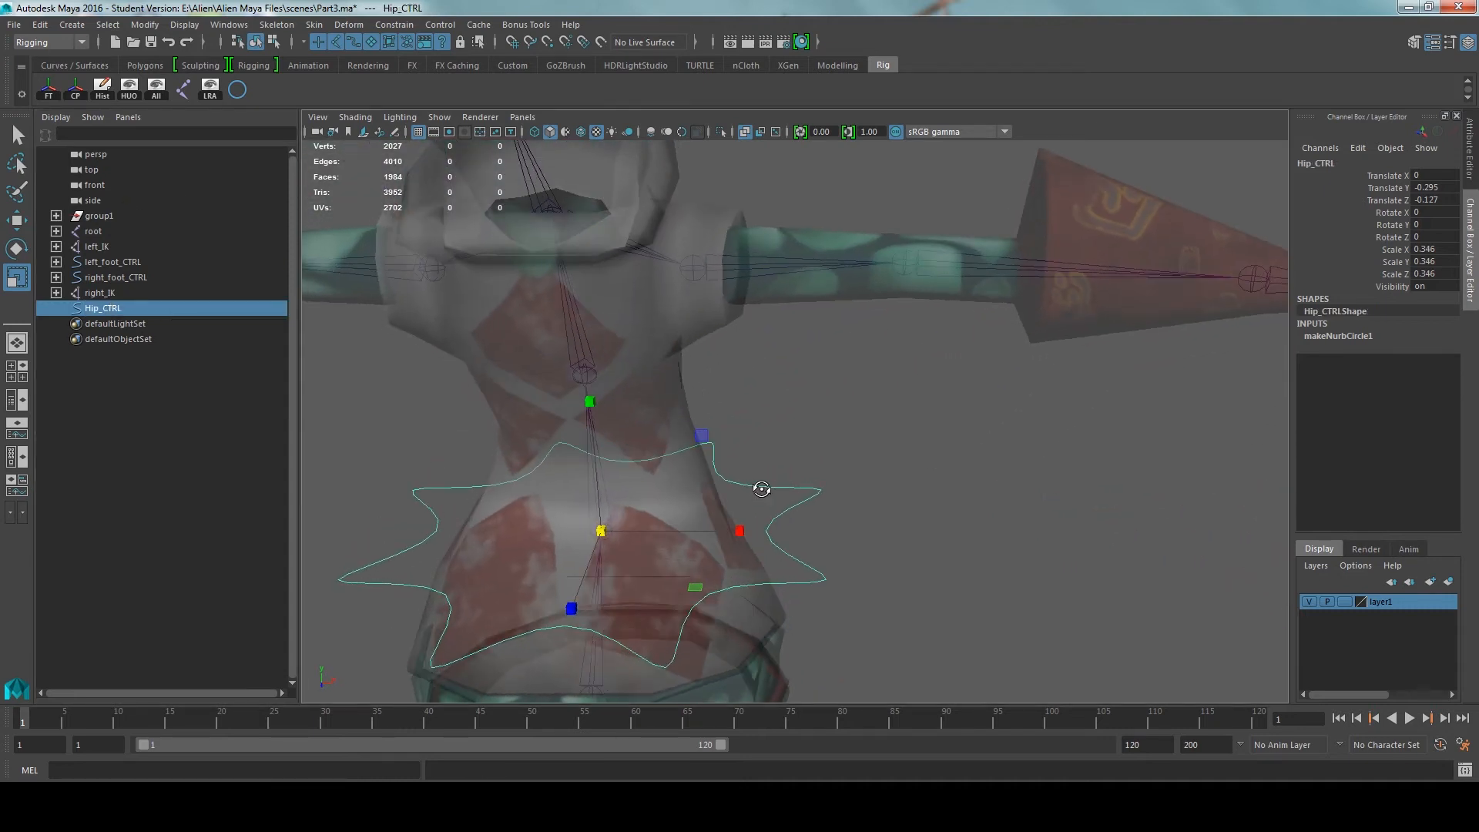
pyautogui.click(48, 88)
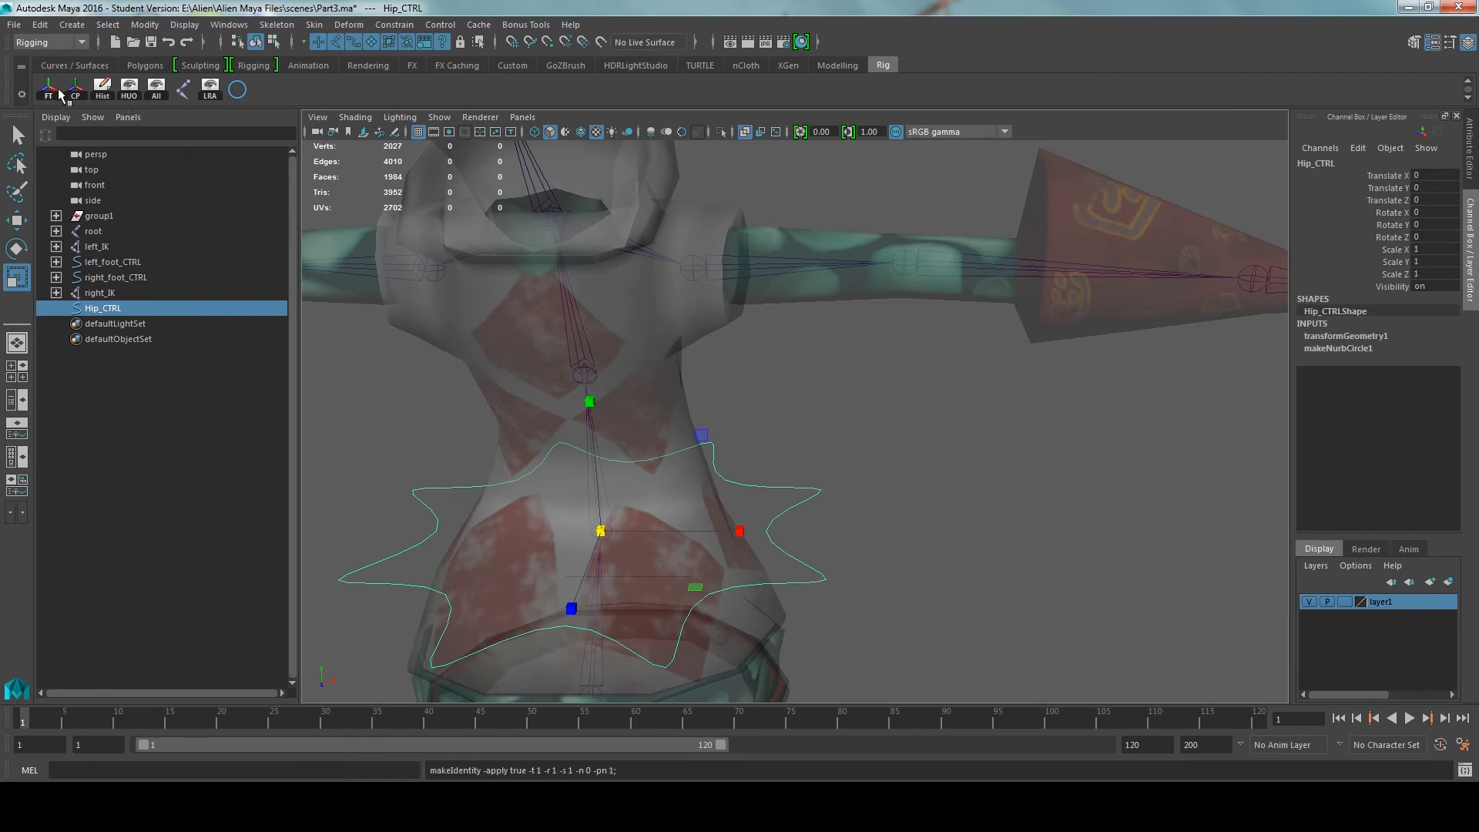
pyautogui.click(102, 87)
pyautogui.press('w')
pyautogui.click(907, 510)
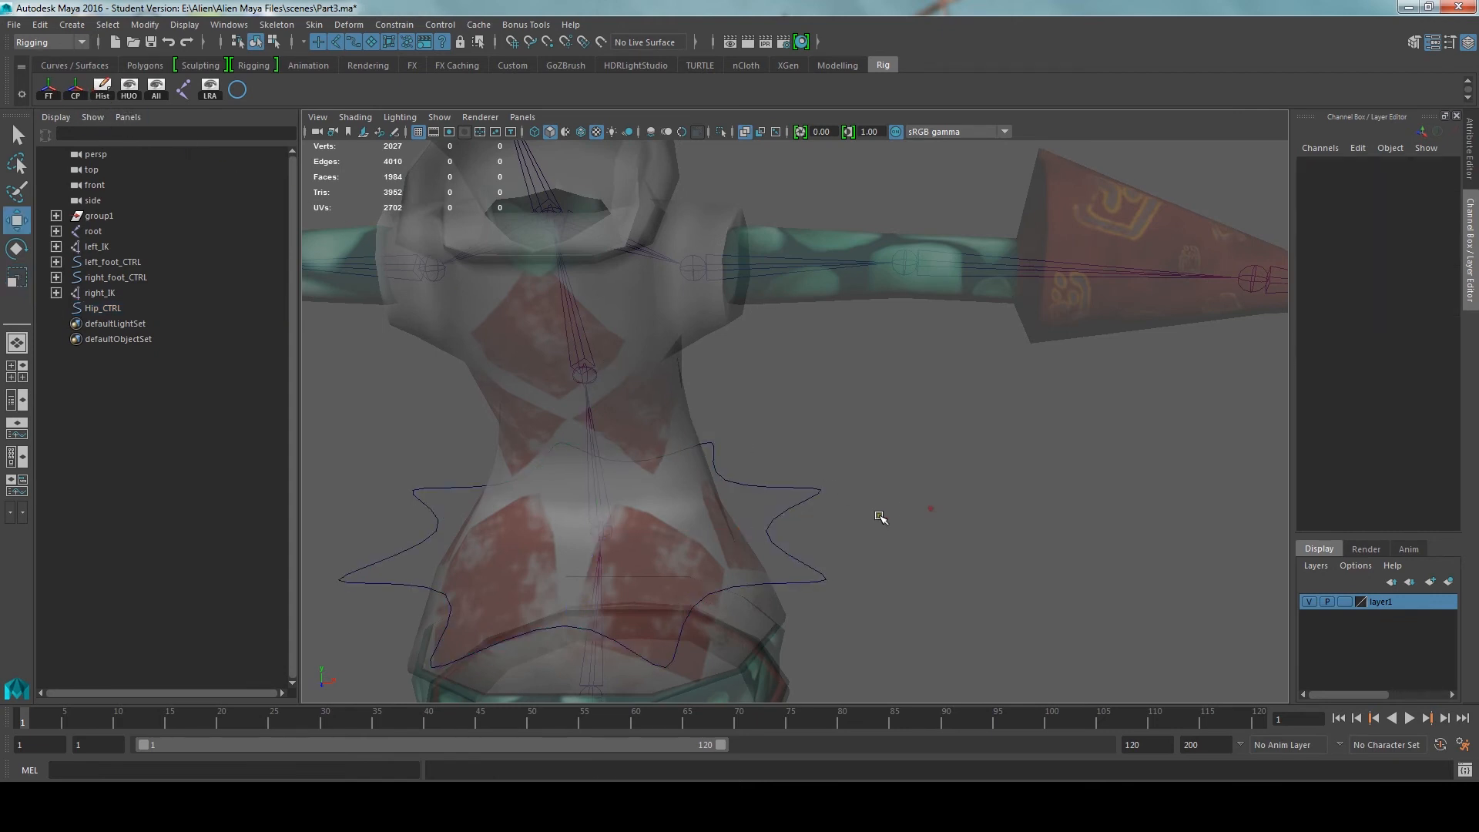
# Reselect Hip_CTRL and run delete history on it once more
pyautogui.keyDown('alt'); pyautogui.moveTo(907, 511); pyautogui.dragTo(943, 453, button='middle'); pyautogui.keyUp('alt')
pyautogui.click(826, 458)
pyautogui.scroll(-3, 854, 479)
pyautogui.keyDown('alt'); pyautogui.moveTo(854, 481); pyautogui.dragTo(816, 419, button='middle'); pyautogui.keyUp('alt')
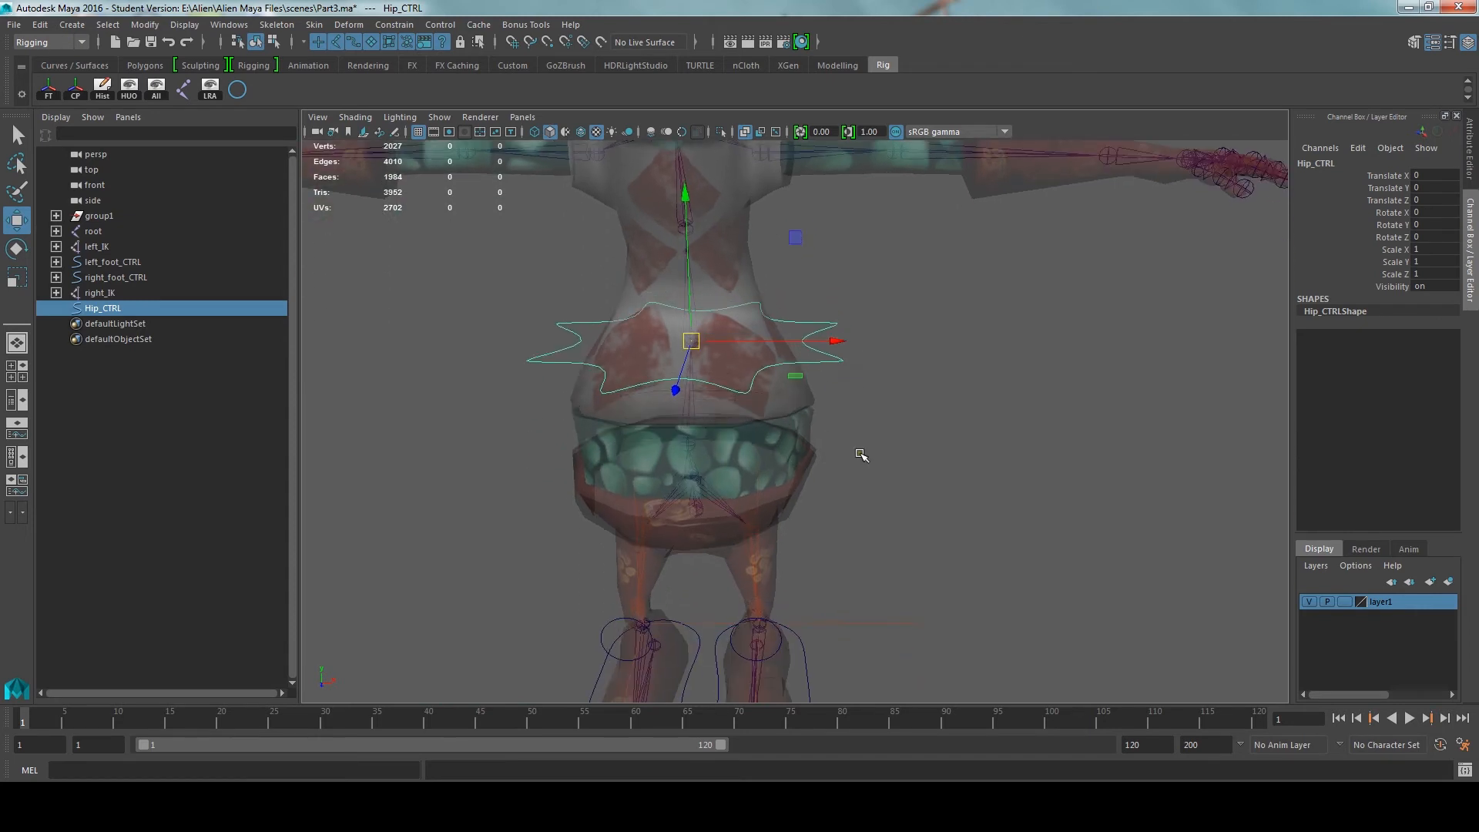
pyautogui.keyDown('alt'); pyautogui.moveTo(925, 544); pyautogui.dragTo(928, 466, button='middle'); pyautogui.keyUp('alt')
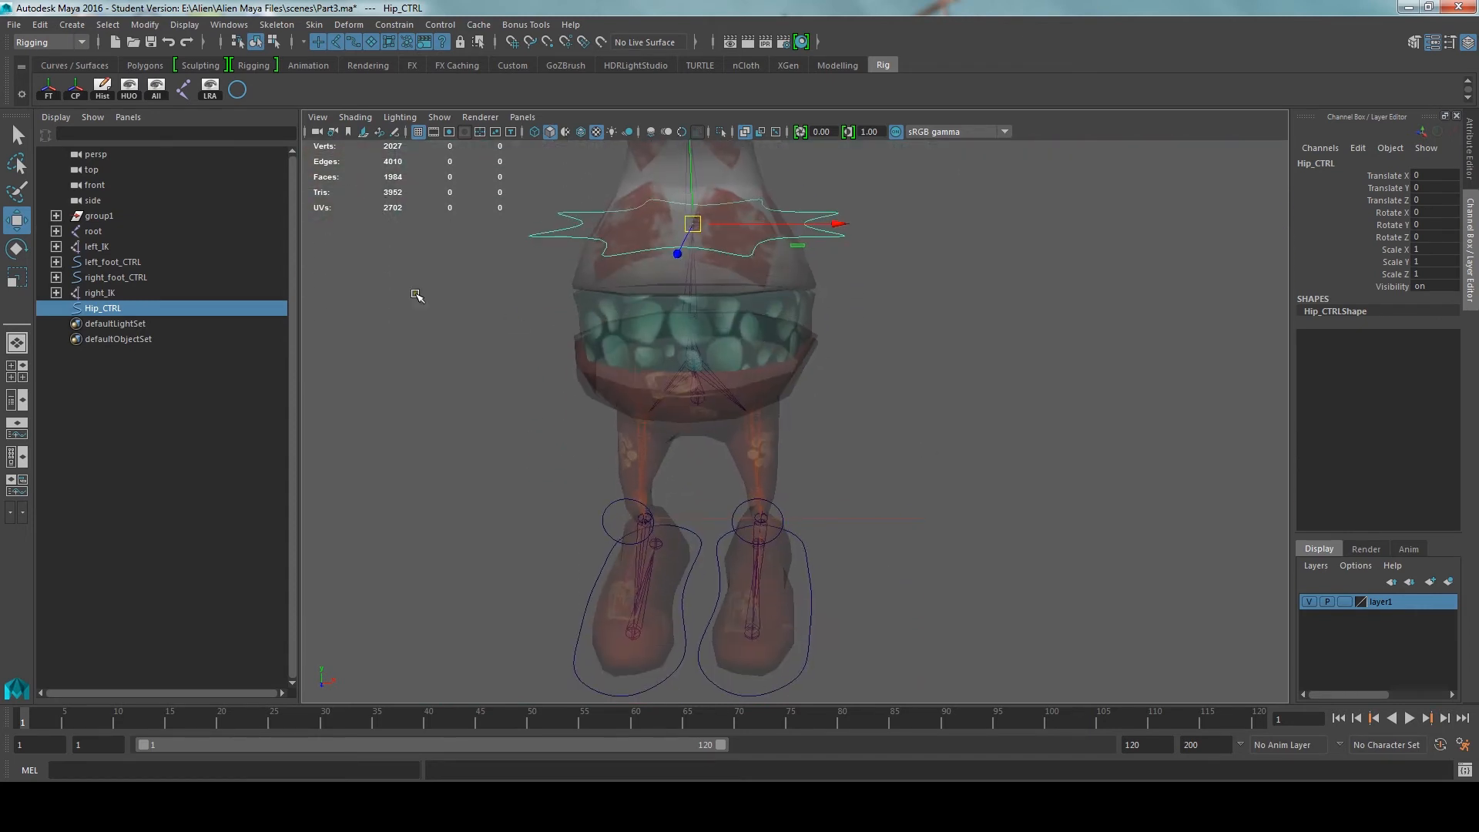
pyautogui.click(102, 93)
# Orient-constrain the hip joint to Hip_CTRL with maintain offset on and all axes constrained, and clear the selection
pyautogui.keyDown('alt'); pyautogui.moveTo(761, 293); pyautogui.dragTo(744, 510, button='middle'); pyautogui.keyUp('alt')
pyautogui.scroll(5, 742, 495)
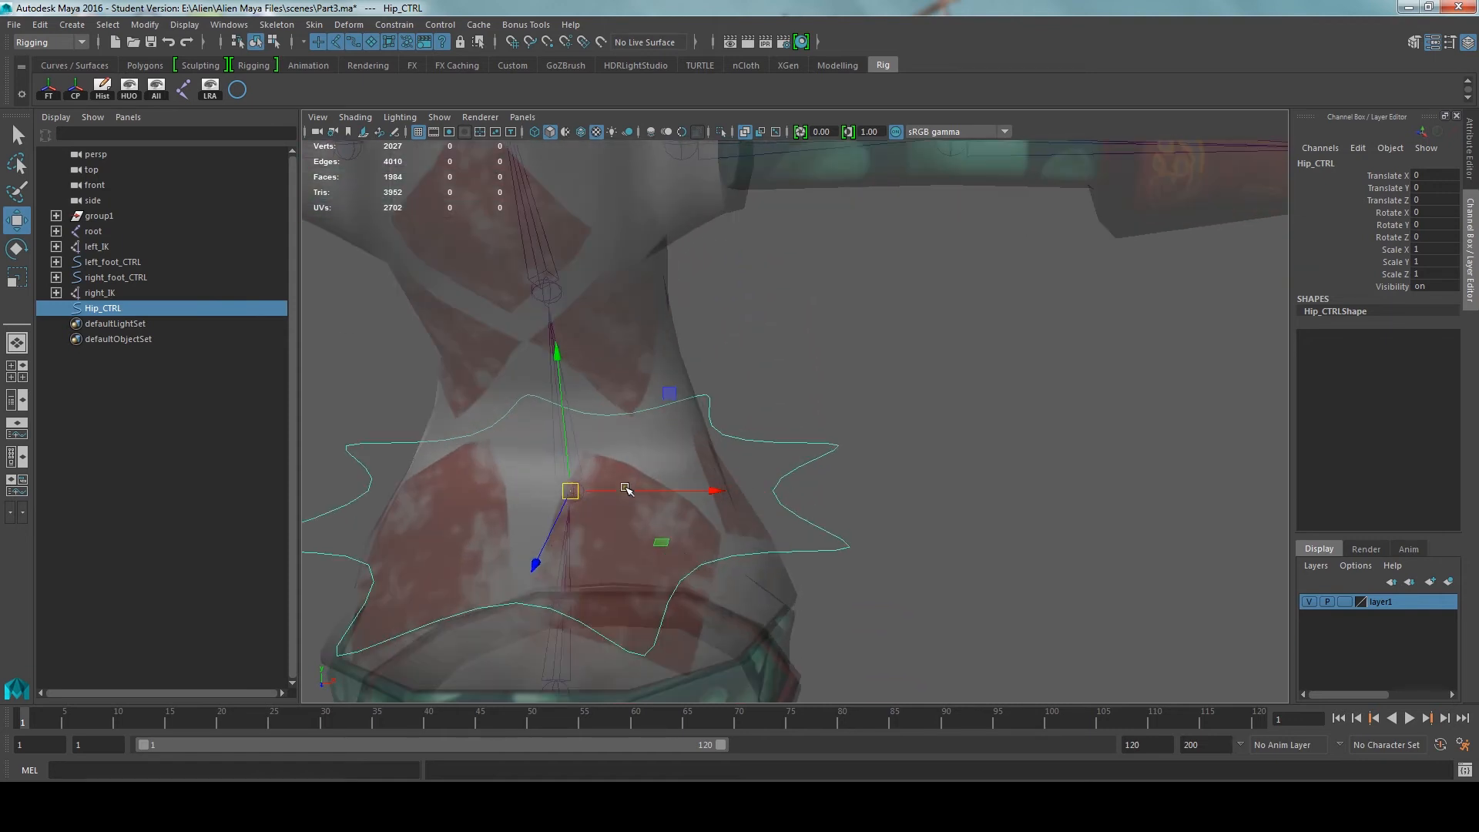
pyautogui.moveTo(608, 488)
pyautogui.keyDown('alt'); pyautogui.mouseDown()
pyautogui.moveTo(660, 472)
pyautogui.moveTo(622, 490)
pyautogui.mouseUp(); pyautogui.keyUp('alt')
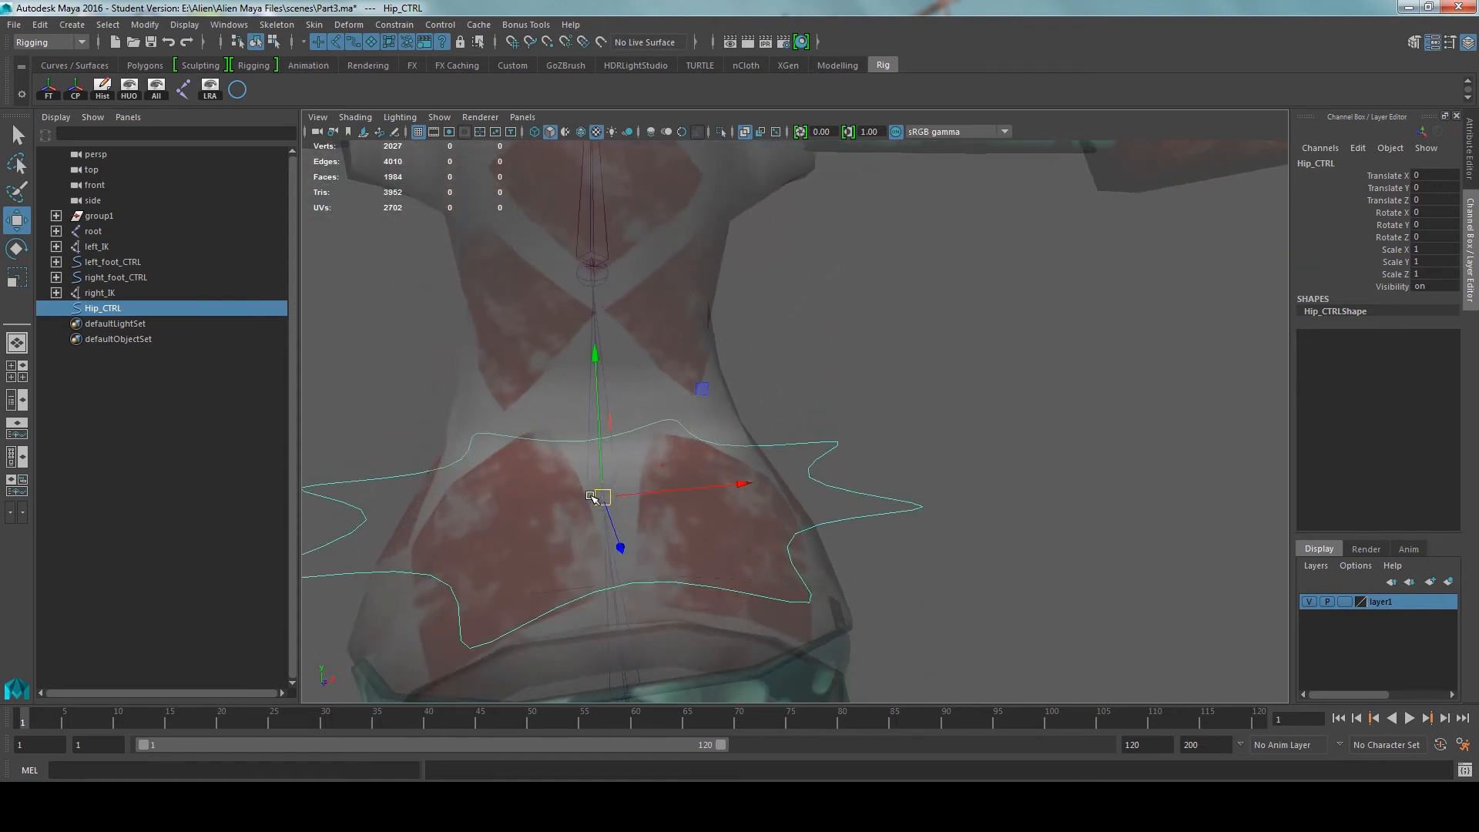
pyautogui.click(592, 497)
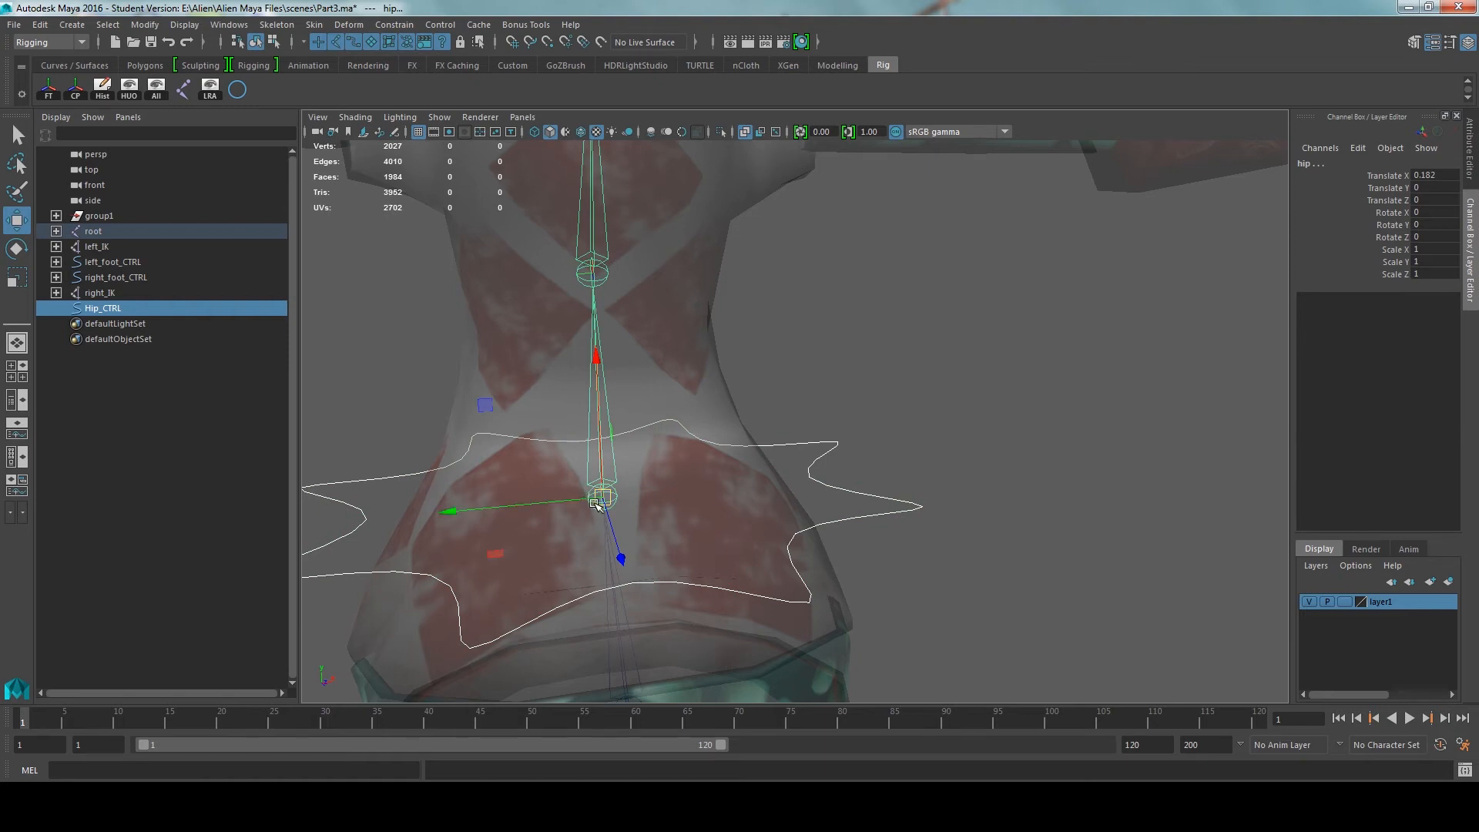
pyautogui.click(406, 27)
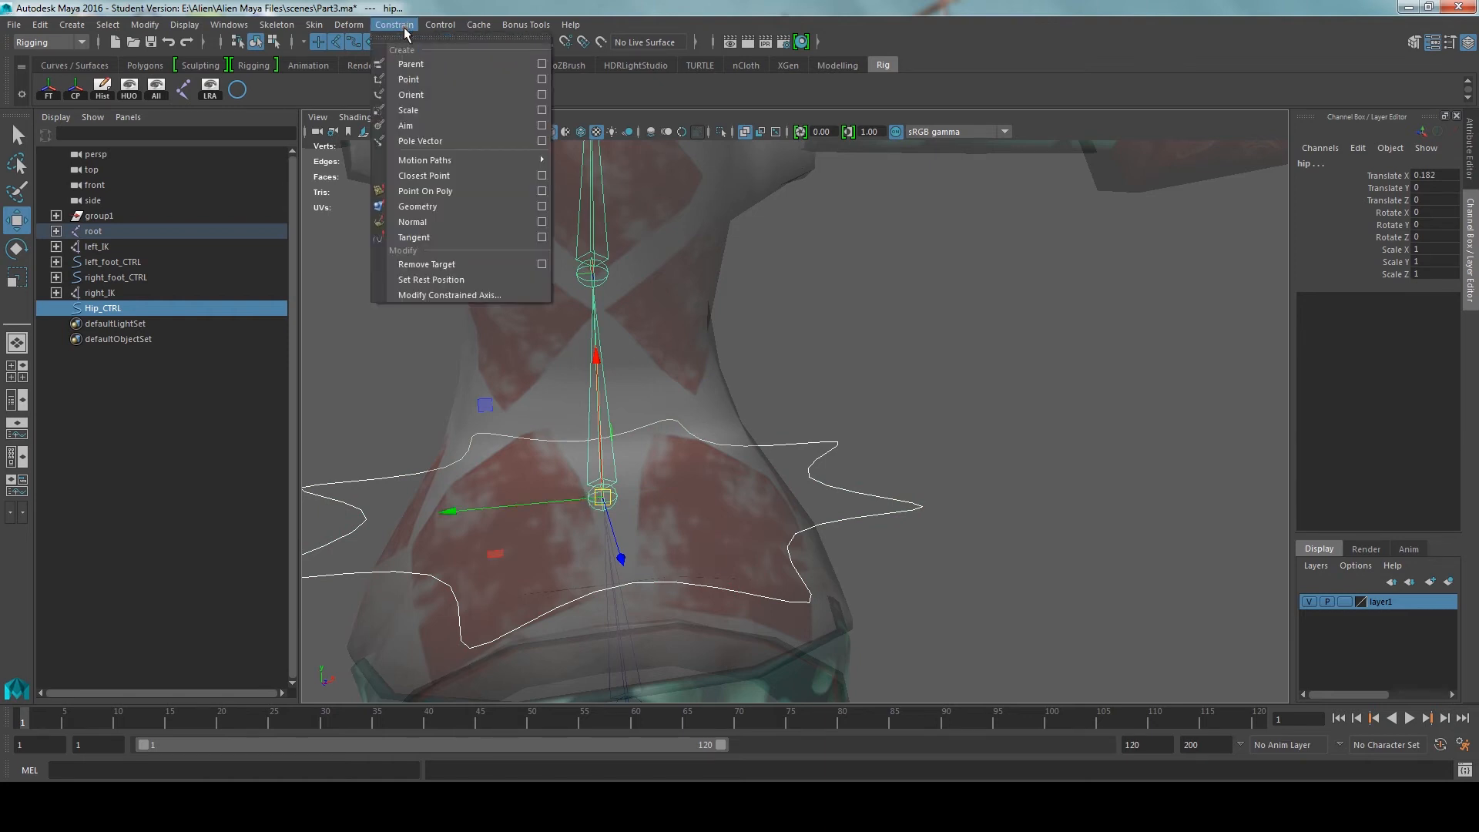
pyautogui.click(542, 95)
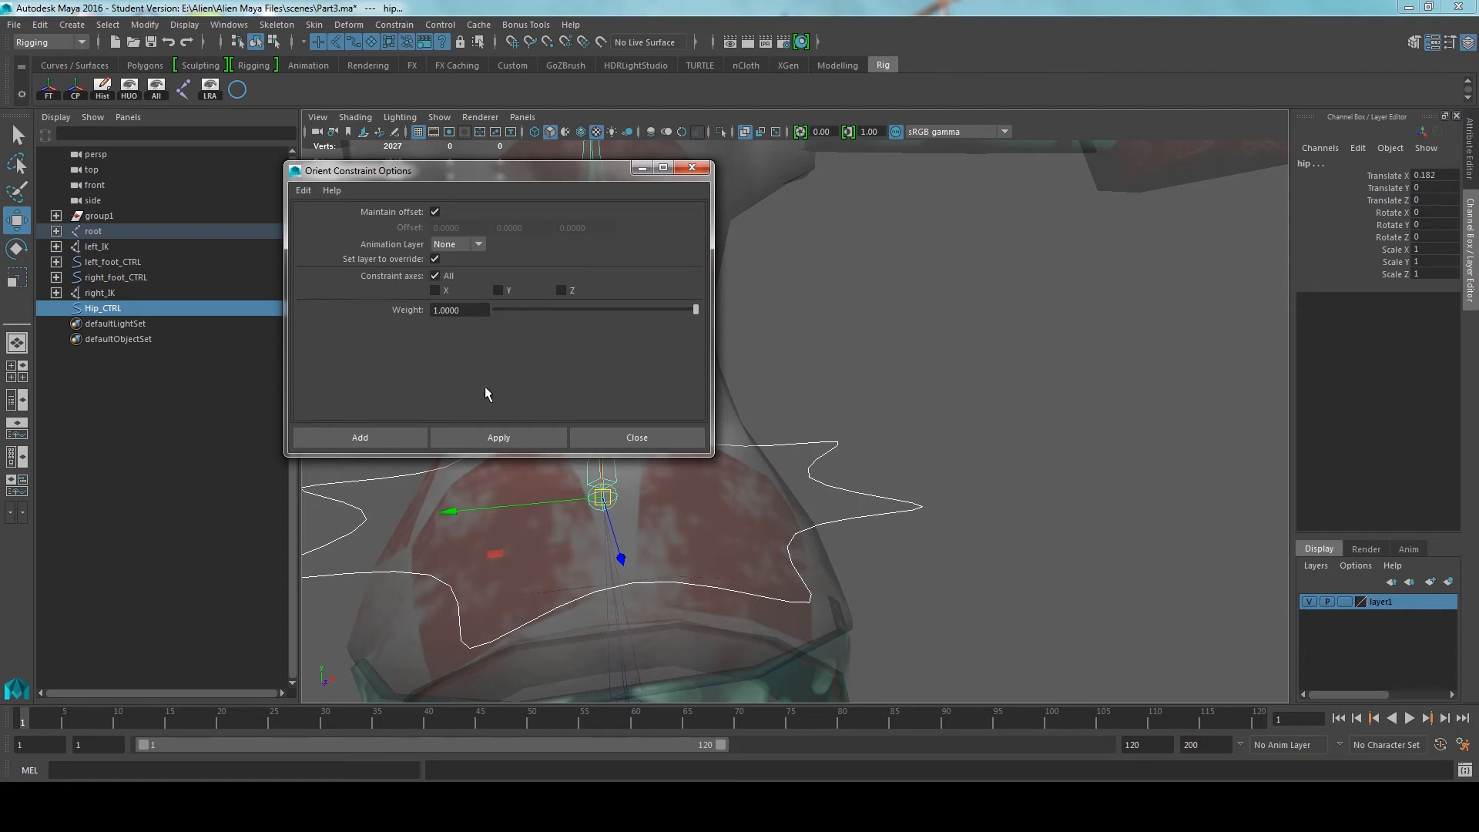
pyautogui.click(488, 433)
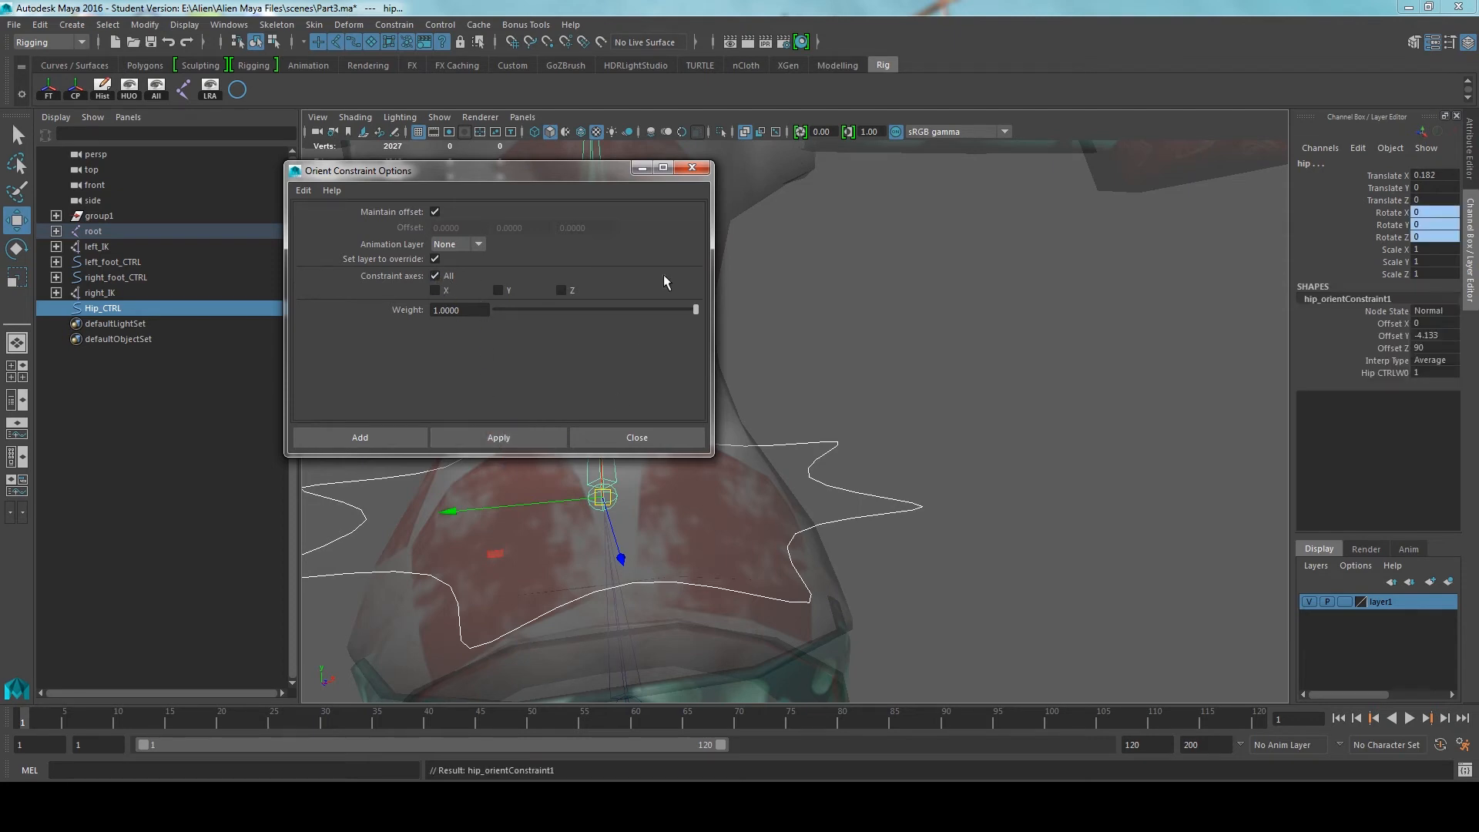
pyautogui.click(692, 168)
pyautogui.click(1138, 304)
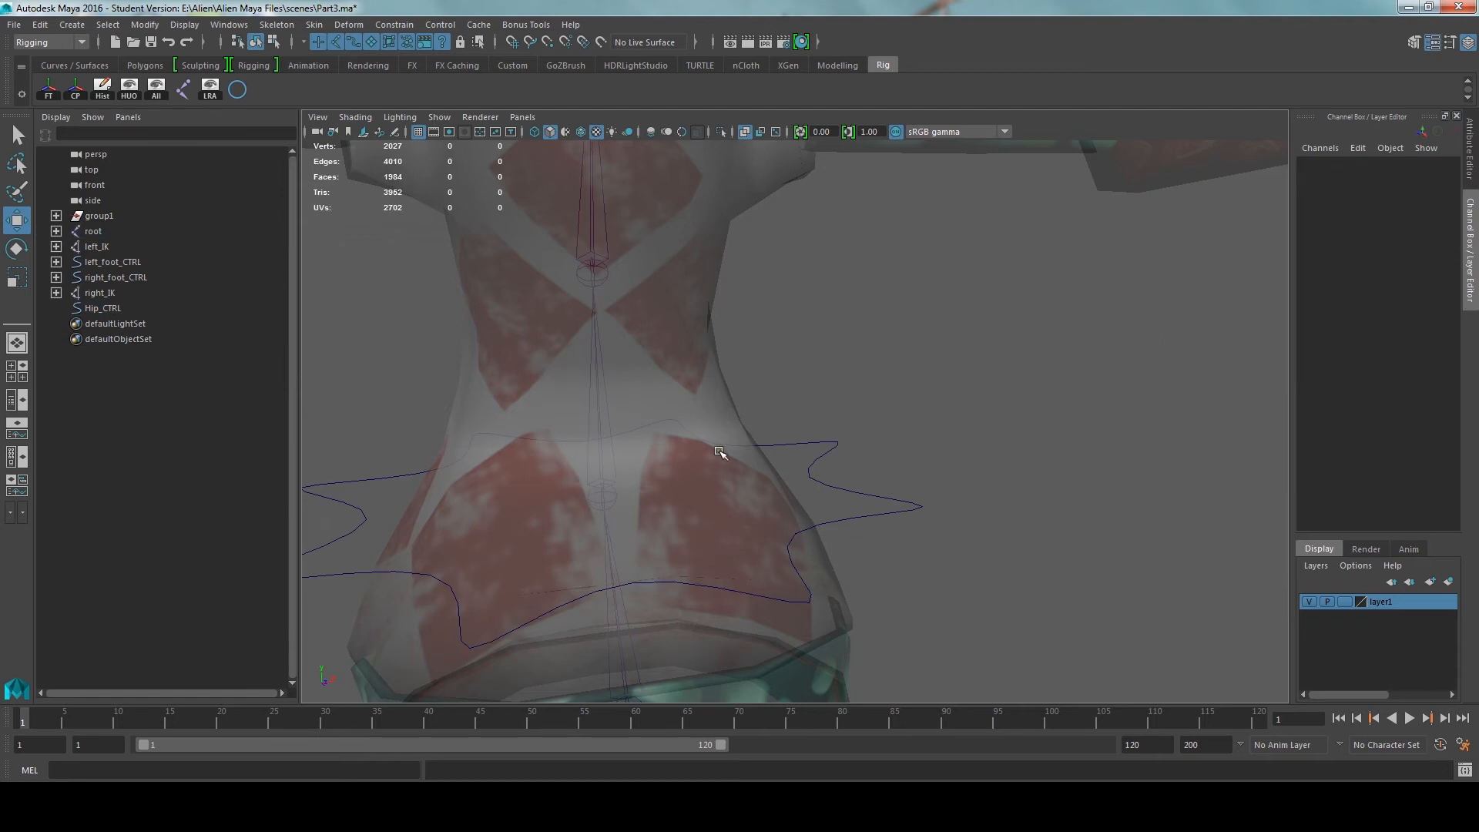
# Test-rotate Hip_CTRL to check how the hip joint follows, undo each rotation and deselect the control
pyautogui.click(605, 497)
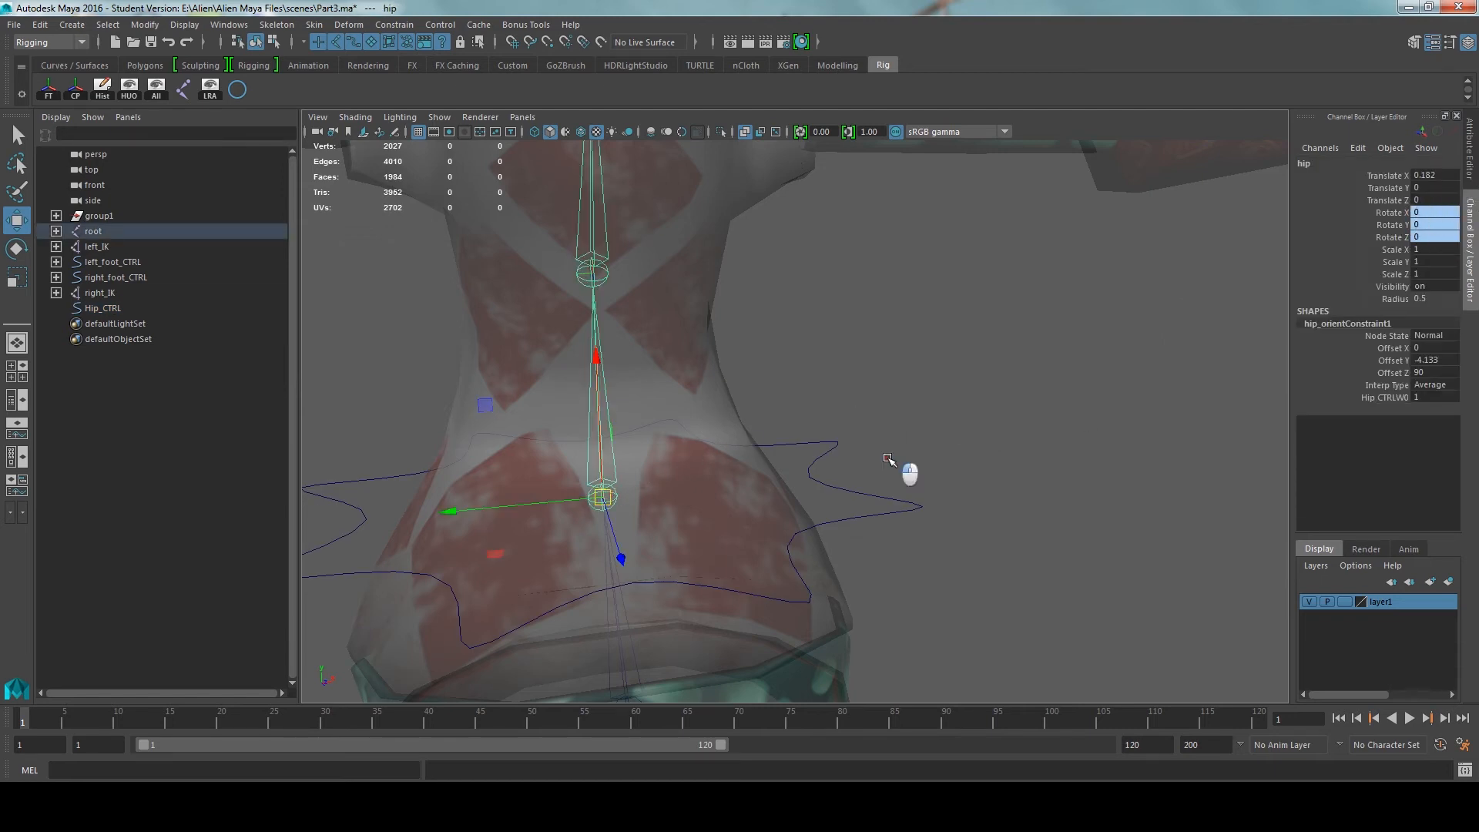
pyautogui.click(917, 506)
pyautogui.scroll(-5, 909, 489)
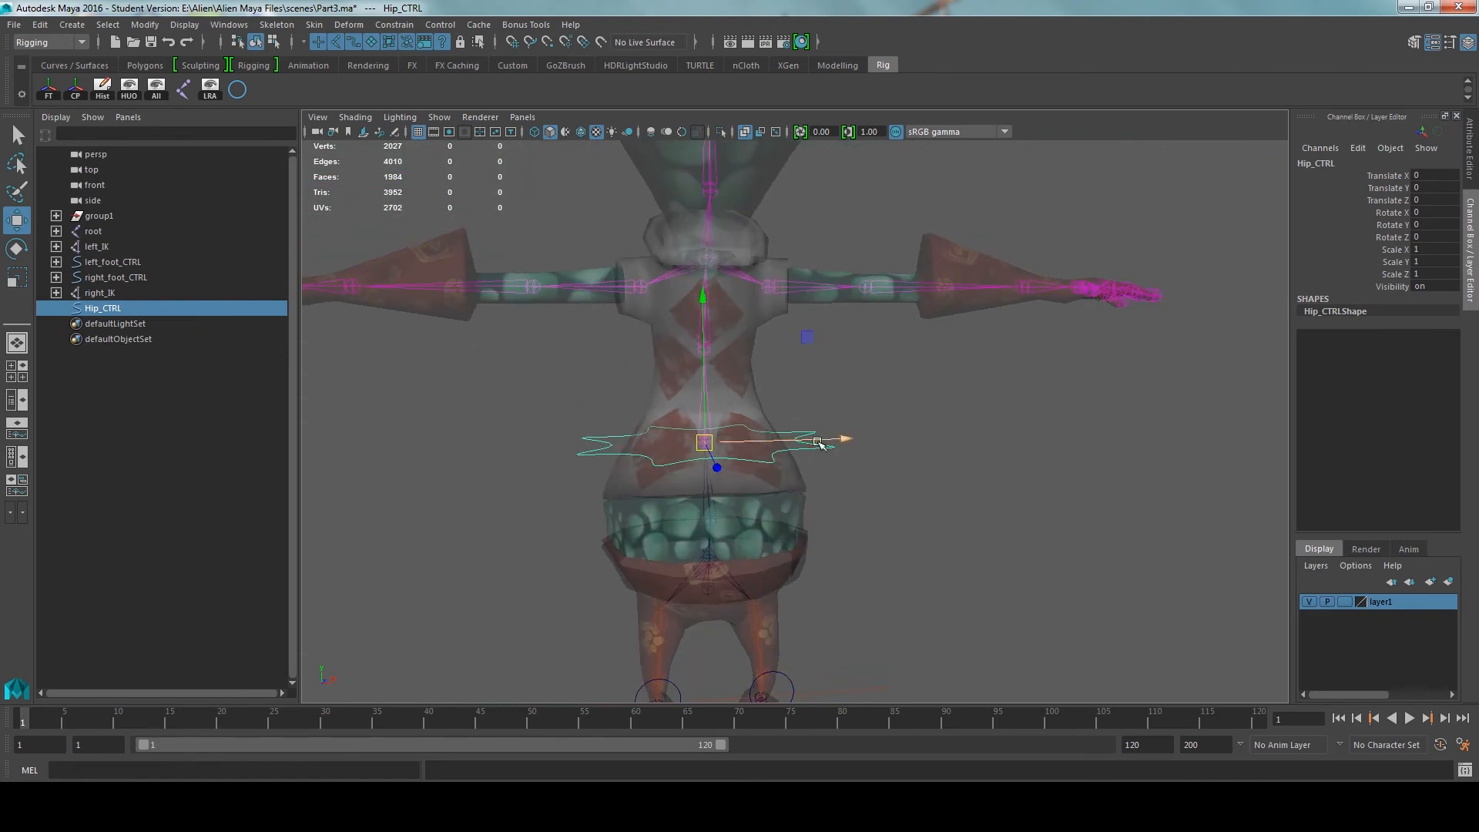
pyautogui.press('e')
pyautogui.moveTo(799, 333); pyautogui.dragTo(711, 387)
pyautogui.hotkey('ctrl', 'z')
pyautogui.moveTo(611, 351); pyautogui.dragTo(561, 421)
pyautogui.hotkey('ctrl', 'z')
pyautogui.keyDown('alt'); pyautogui.moveTo(661, 420); pyautogui.dragTo(610, 399); pyautogui.keyUp('alt')
pyautogui.keyDown('alt'); pyautogui.moveTo(610, 399); pyautogui.dragTo(617, 412, button='middle'); pyautogui.keyUp('alt')
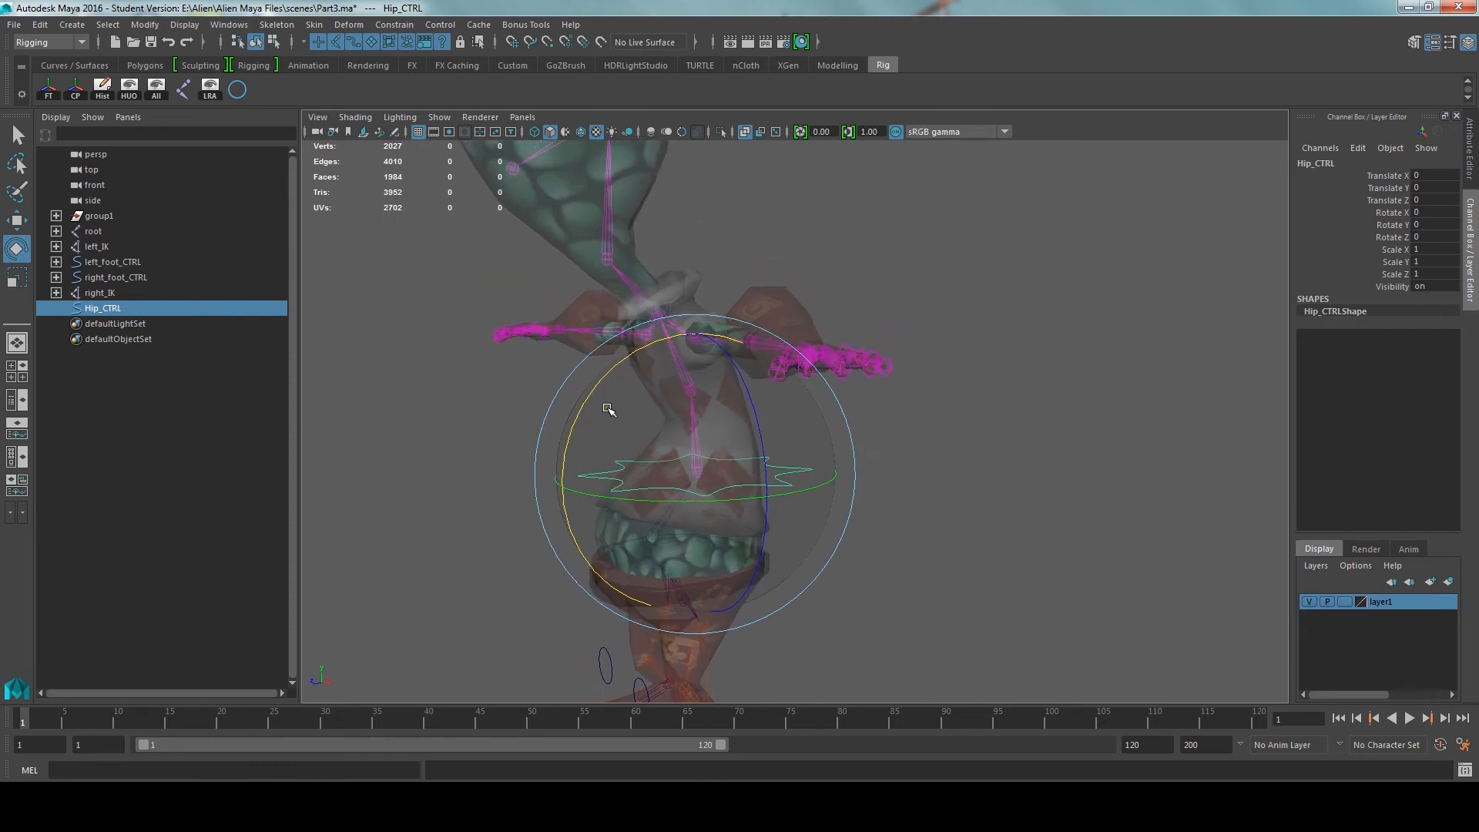
pyautogui.keyDown('alt'); pyautogui.moveTo(608, 409); pyautogui.dragTo(592, 454, button='middle'); pyautogui.keyUp('alt')
pyautogui.moveTo(592, 454); pyautogui.dragTo(921, 445)
pyautogui.keyDown('alt'); pyautogui.moveTo(920, 446); pyautogui.dragTo(914, 414, button='middle'); pyautogui.keyUp('alt')
pyautogui.scroll(2, 914, 414)
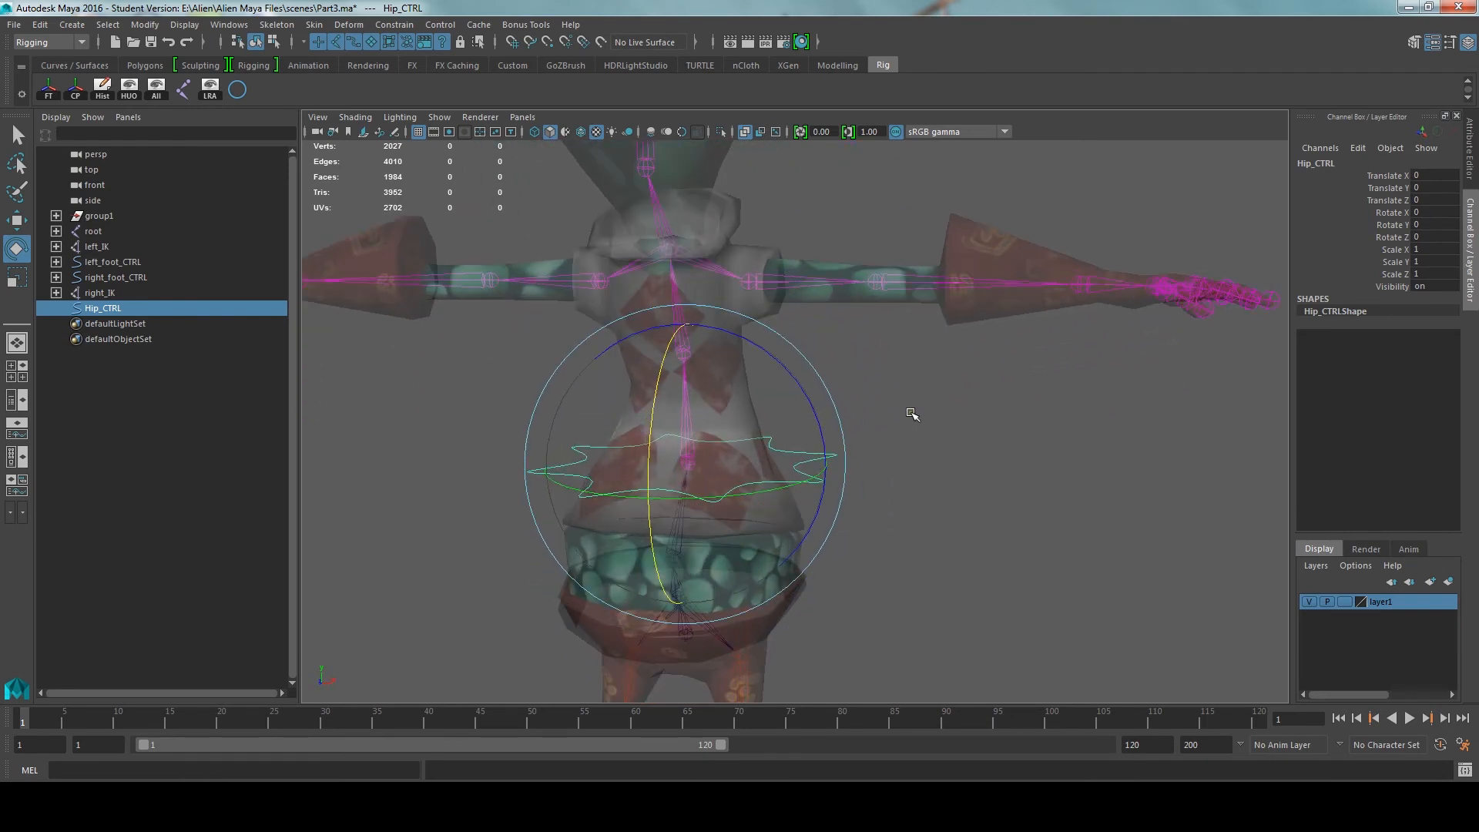
pyautogui.click(958, 436)
pyautogui.keyDown('alt'); pyautogui.moveTo(834, 448); pyautogui.dragTo(840, 446); pyautogui.keyUp('alt')
pyautogui.moveTo(840, 446); pyautogui.dragTo(869, 490)
pyautogui.click(955, 460)
# Create a NURBS circle around the alien's chest and scale it uniformly to about 0.388
pyautogui.keyDown('alt'); pyautogui.moveTo(902, 418); pyautogui.dragTo(880, 495, button='middle'); pyautogui.keyUp('alt')
pyautogui.scroll(2, 847, 479)
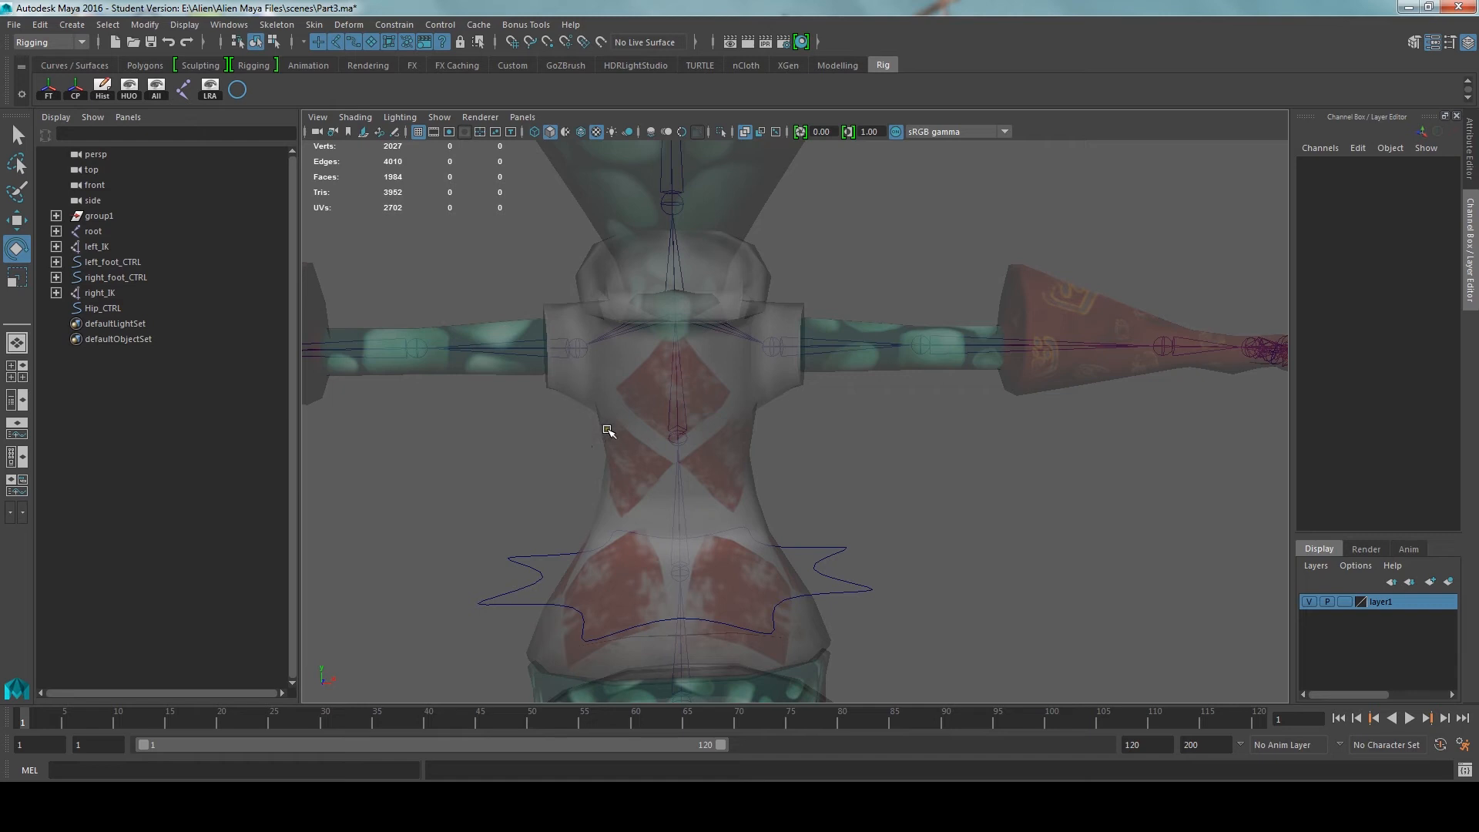
pyautogui.keyDown('alt'); pyautogui.moveTo(723, 396); pyautogui.dragTo(709, 465, button='middle'); pyautogui.keyUp('alt')
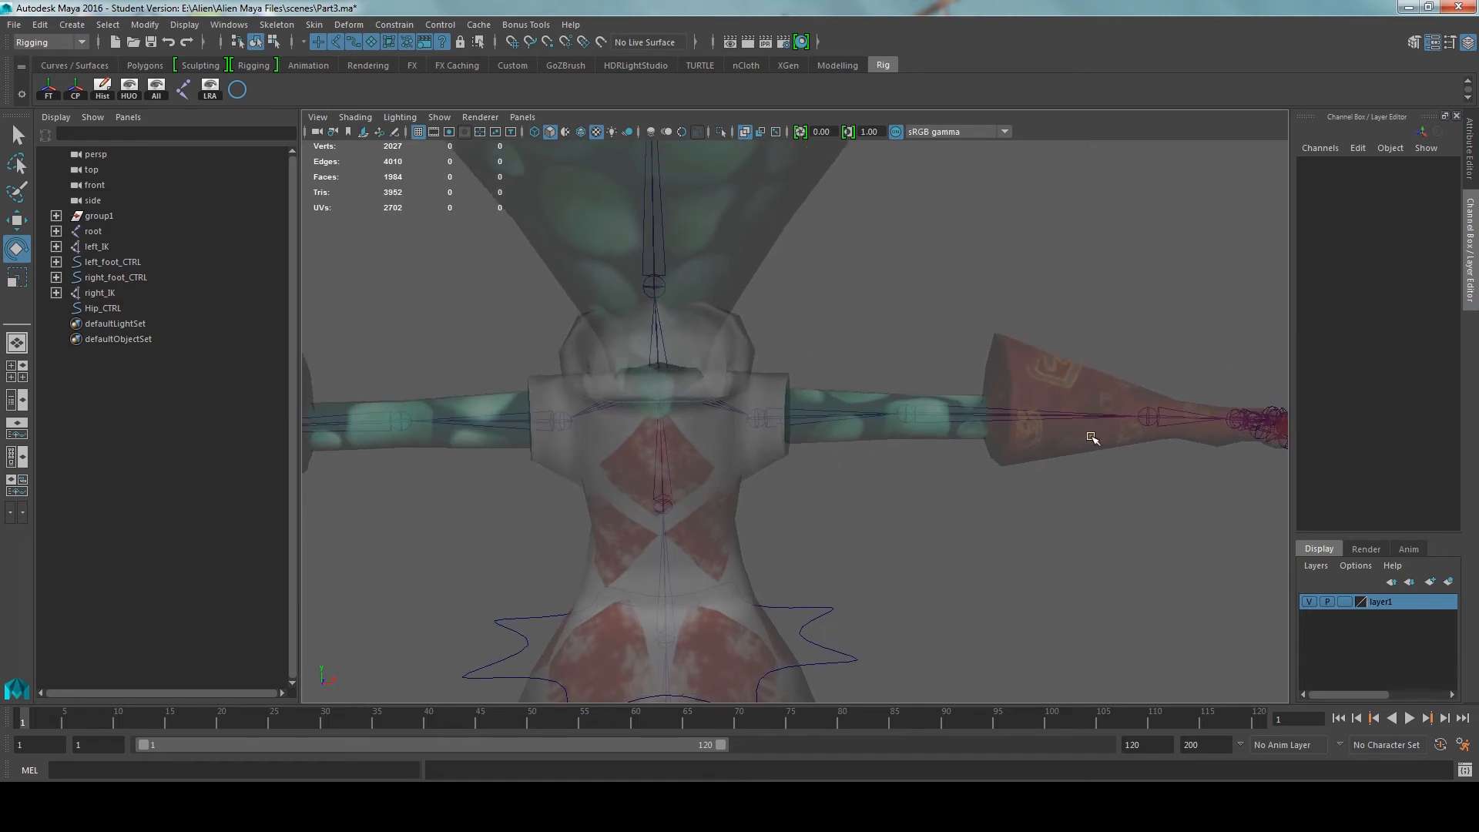
pyautogui.keyDown('alt'); pyautogui.moveTo(913, 422); pyautogui.dragTo(858, 402); pyautogui.keyUp('alt')
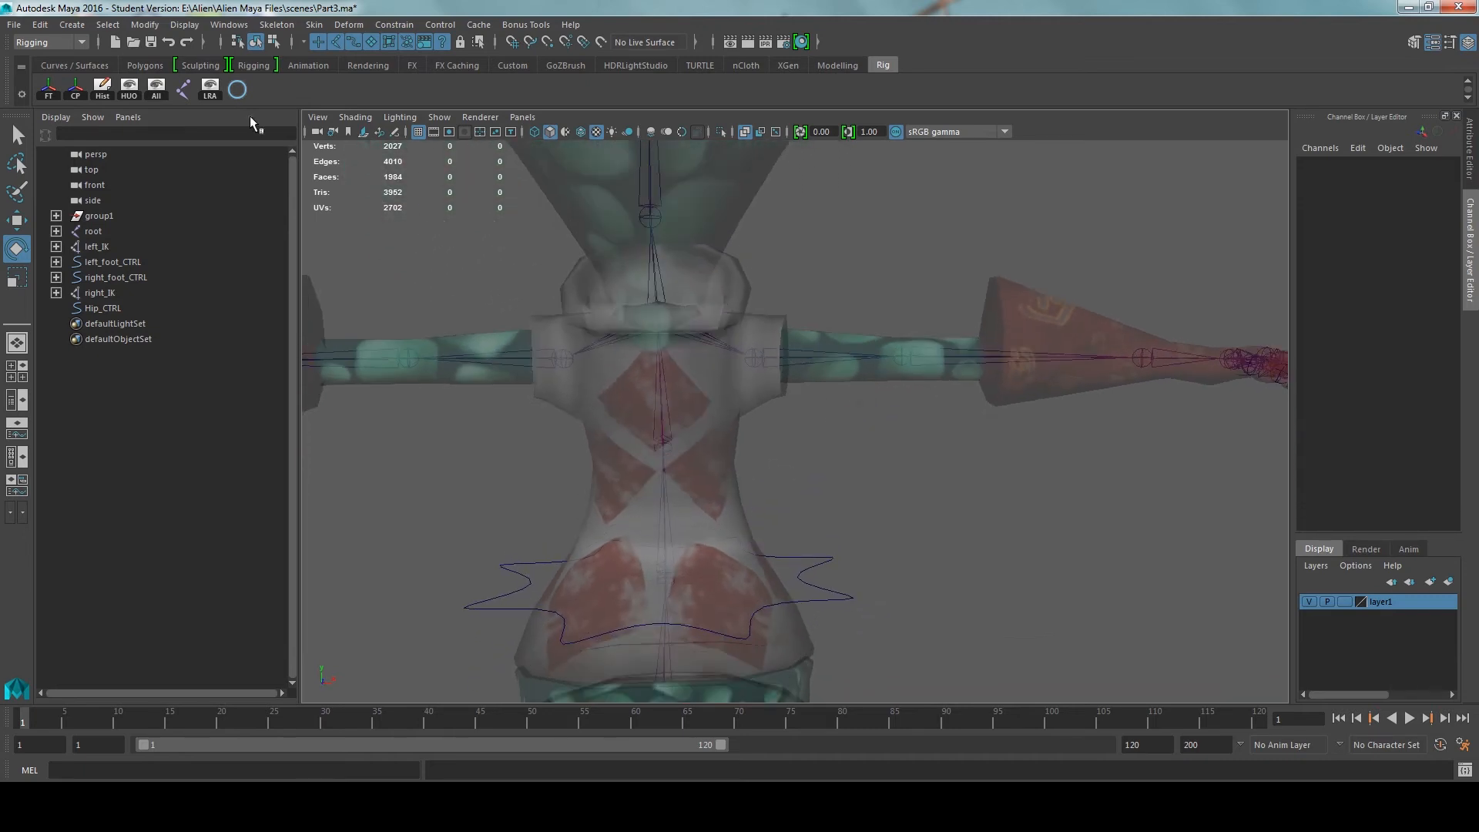
pyautogui.click(235, 91)
pyautogui.press('f')
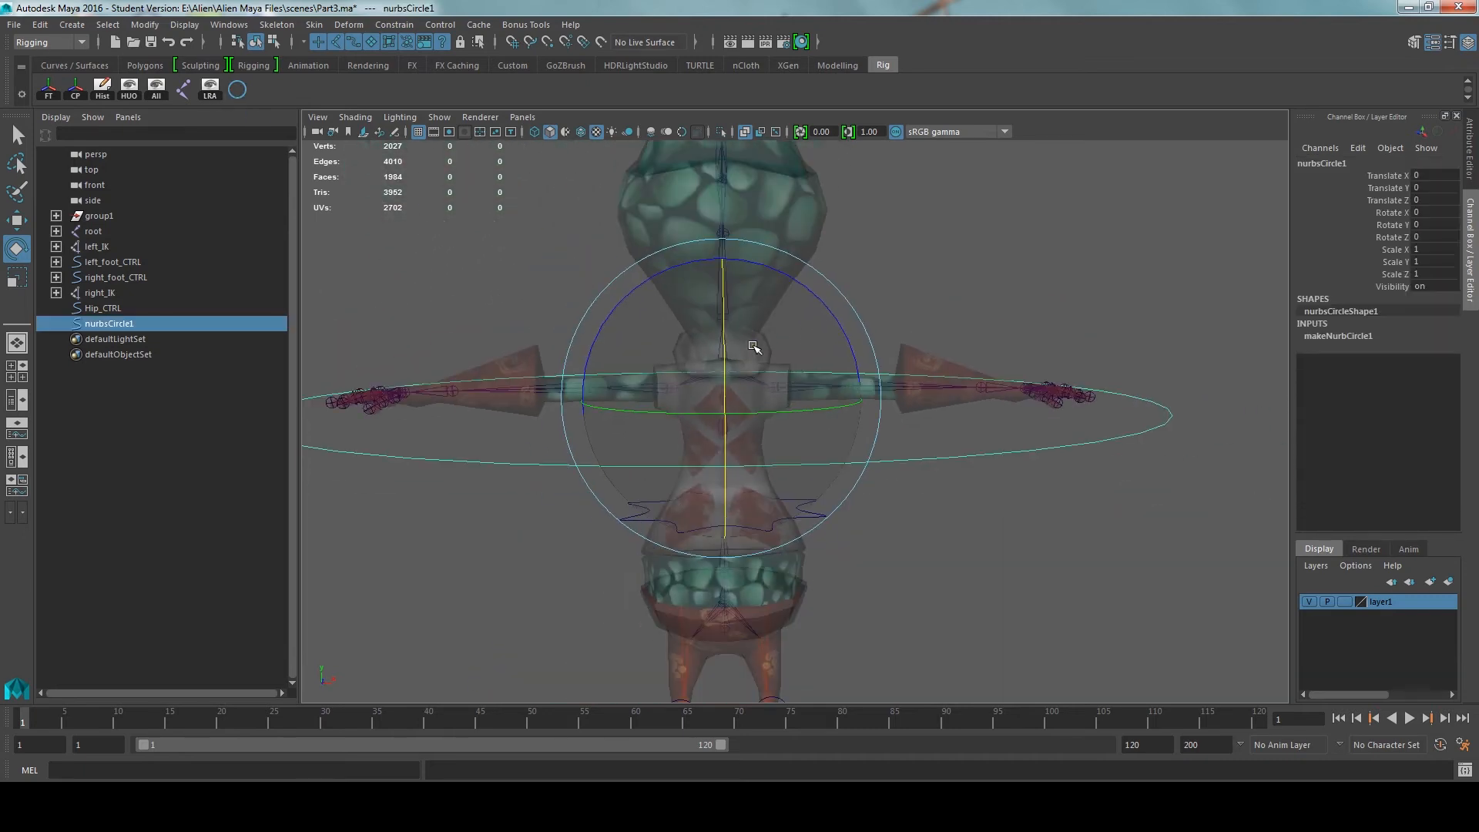
pyautogui.press('r')
pyautogui.moveTo(726, 396); pyautogui.dragTo(614, 391)
pyautogui.scroll(4, 614, 391)
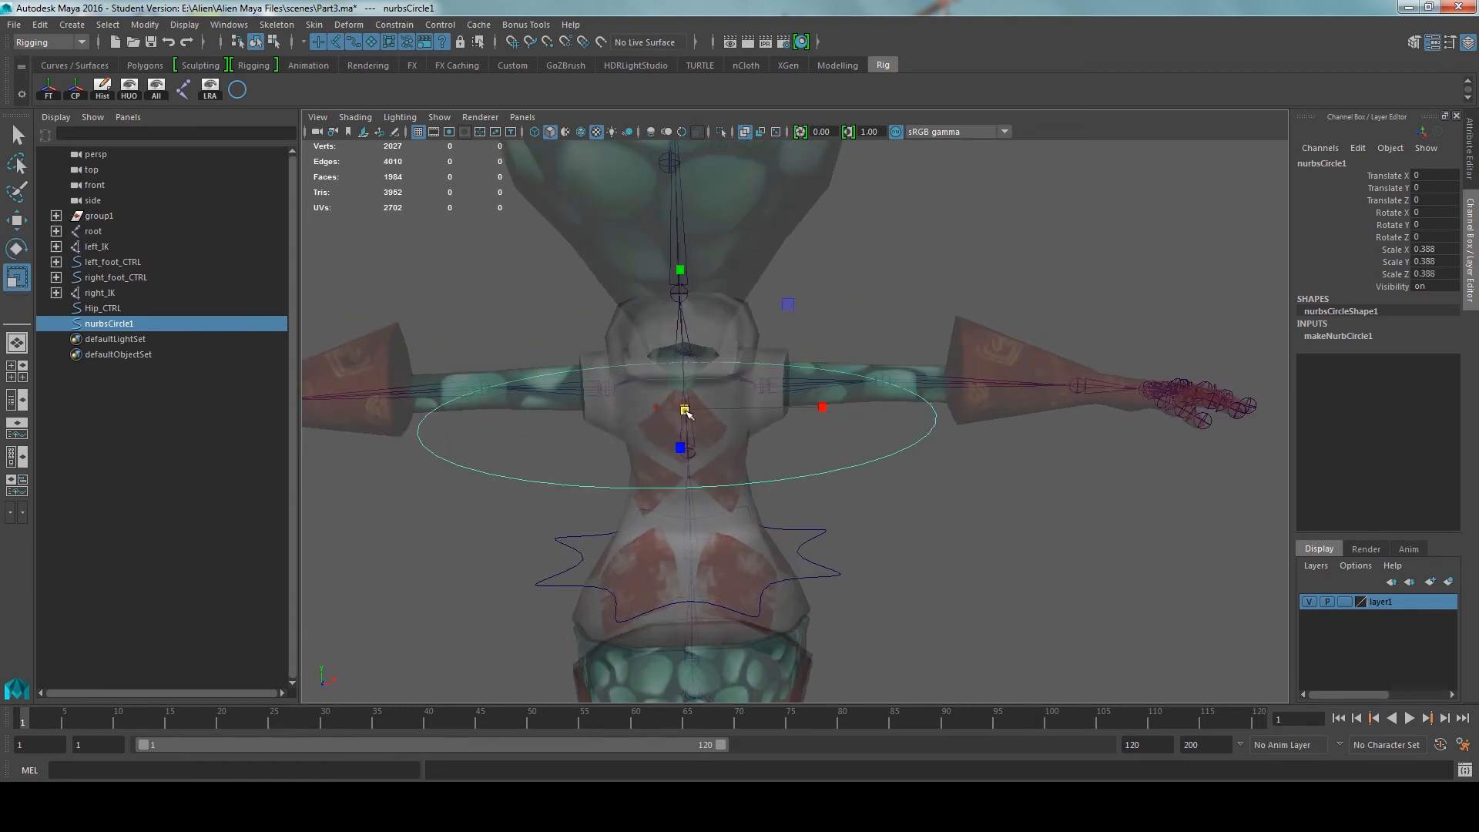
# Move the circle onto the back joint and scale it to about 0.281 in X and Y and 0.177 in Z
pyautogui.click(685, 403)
pyautogui.hotkey('ctrl', 'z')
pyautogui.moveTo(685, 403)
pyautogui.mouseDown()
pyautogui.moveTo(651, 406)
pyautogui.moveTo(676, 418)
pyautogui.mouseUp()
pyautogui.moveTo(502, 425); pyautogui.dragTo(647, 488)
pyautogui.press('w')
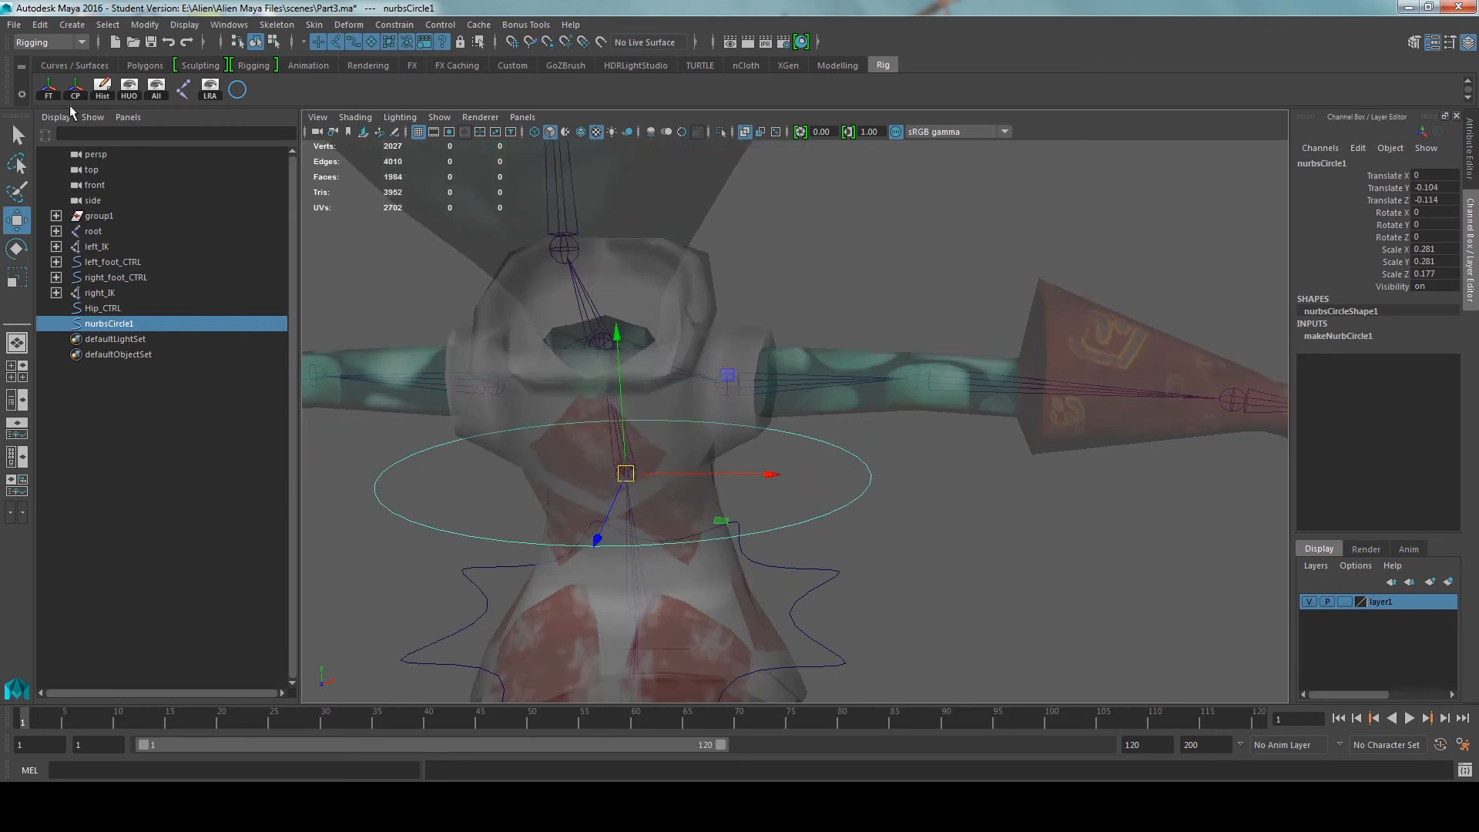
# Freeze the chest circle's transformations and delete its construction history
pyautogui.click(48, 87)
pyautogui.click(101, 88)
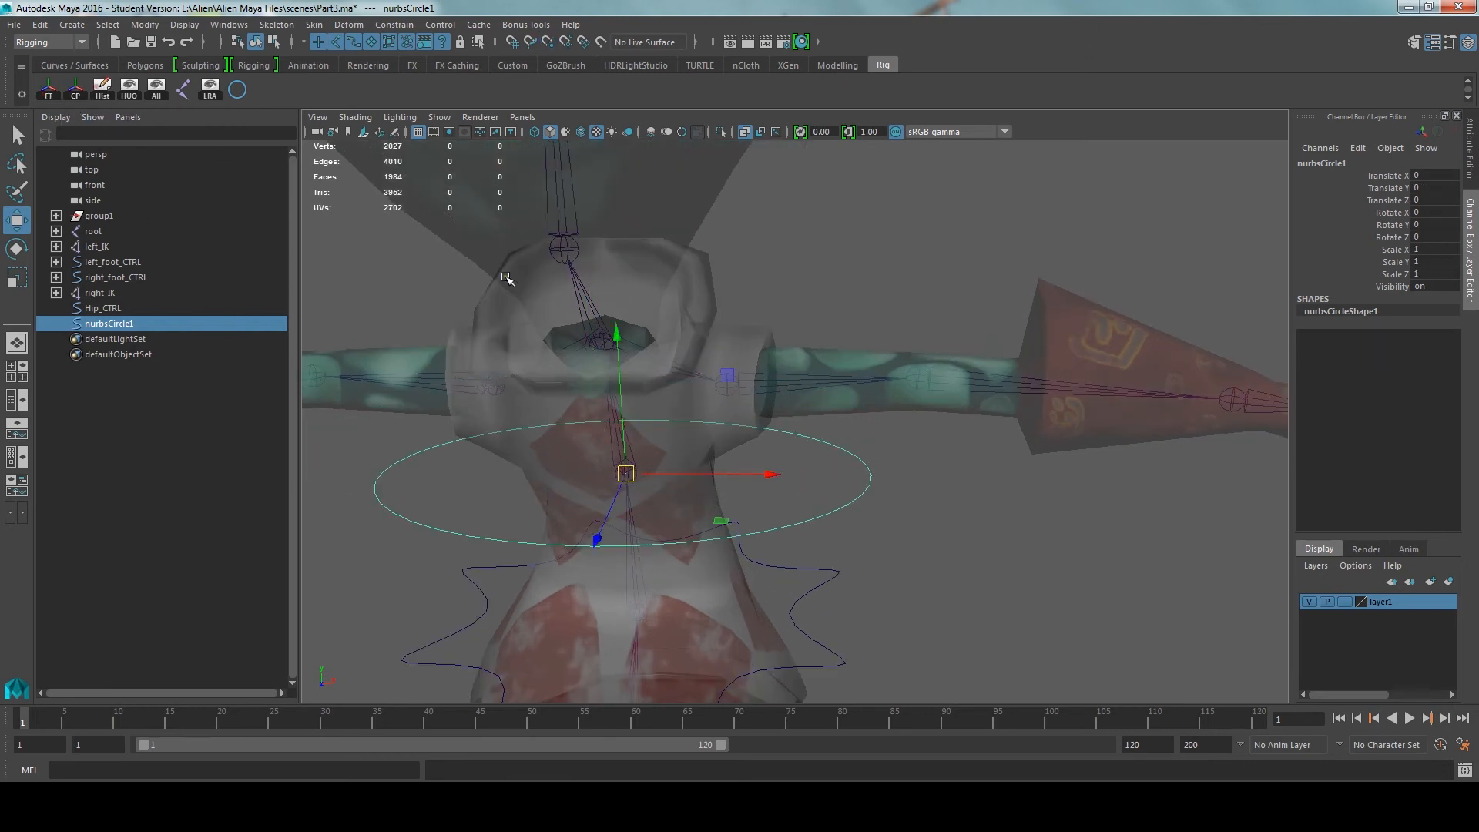
pyautogui.scroll(5, 654, 356)
pyautogui.keyDown('alt'); pyautogui.moveTo(654, 357); pyautogui.dragTo(673, 344); pyautogui.keyUp('alt')
pyautogui.keyDown('alt'); pyautogui.moveTo(620, 354); pyautogui.dragTo(707, 328, button='middle'); pyautogui.keyUp('alt')
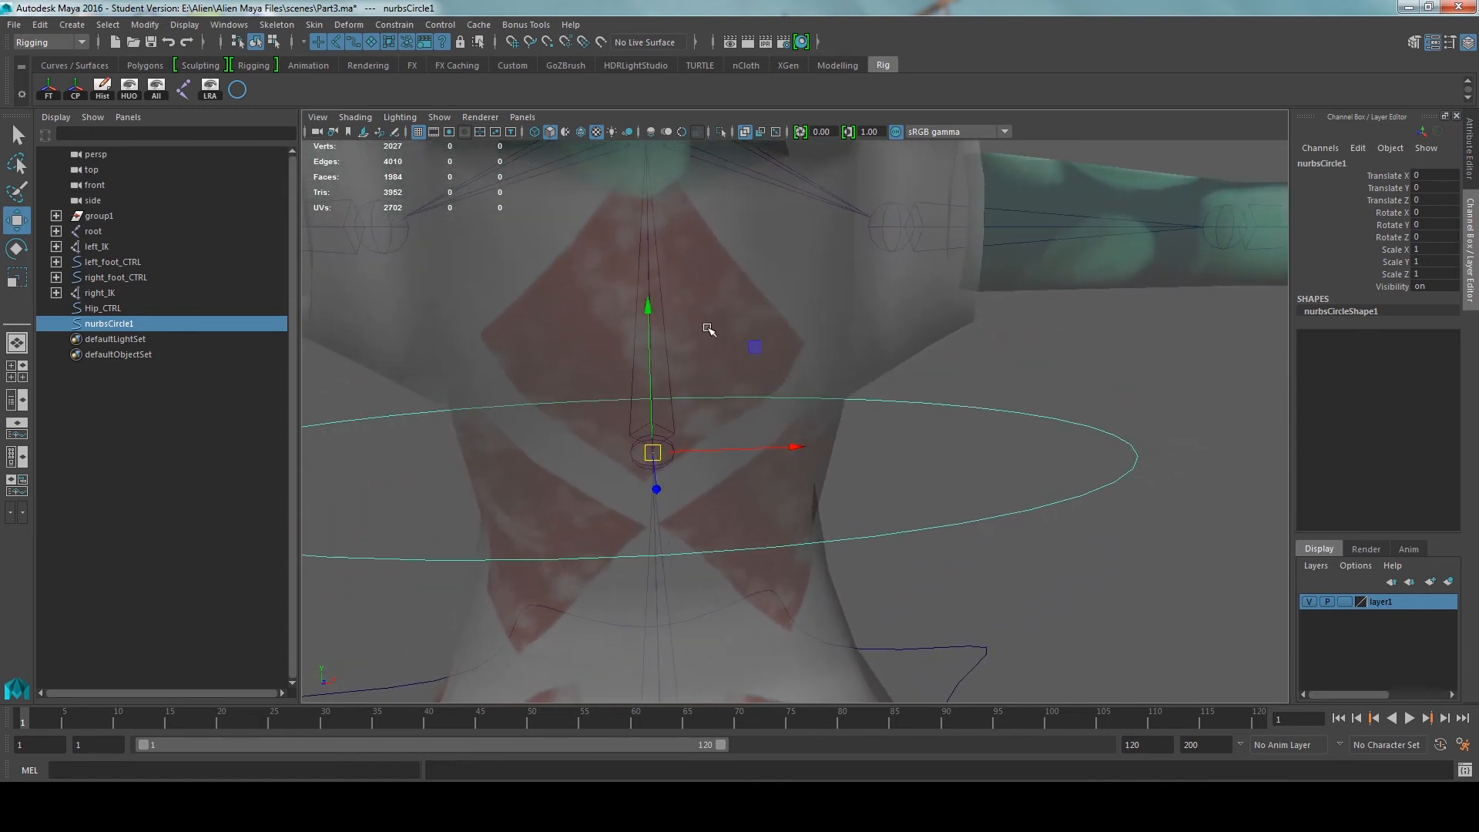
# Rename the chest circle as Upper_Body_CTRL
pyautogui.doubleClick(155, 323)
pyautogui.write('Upper Body C')
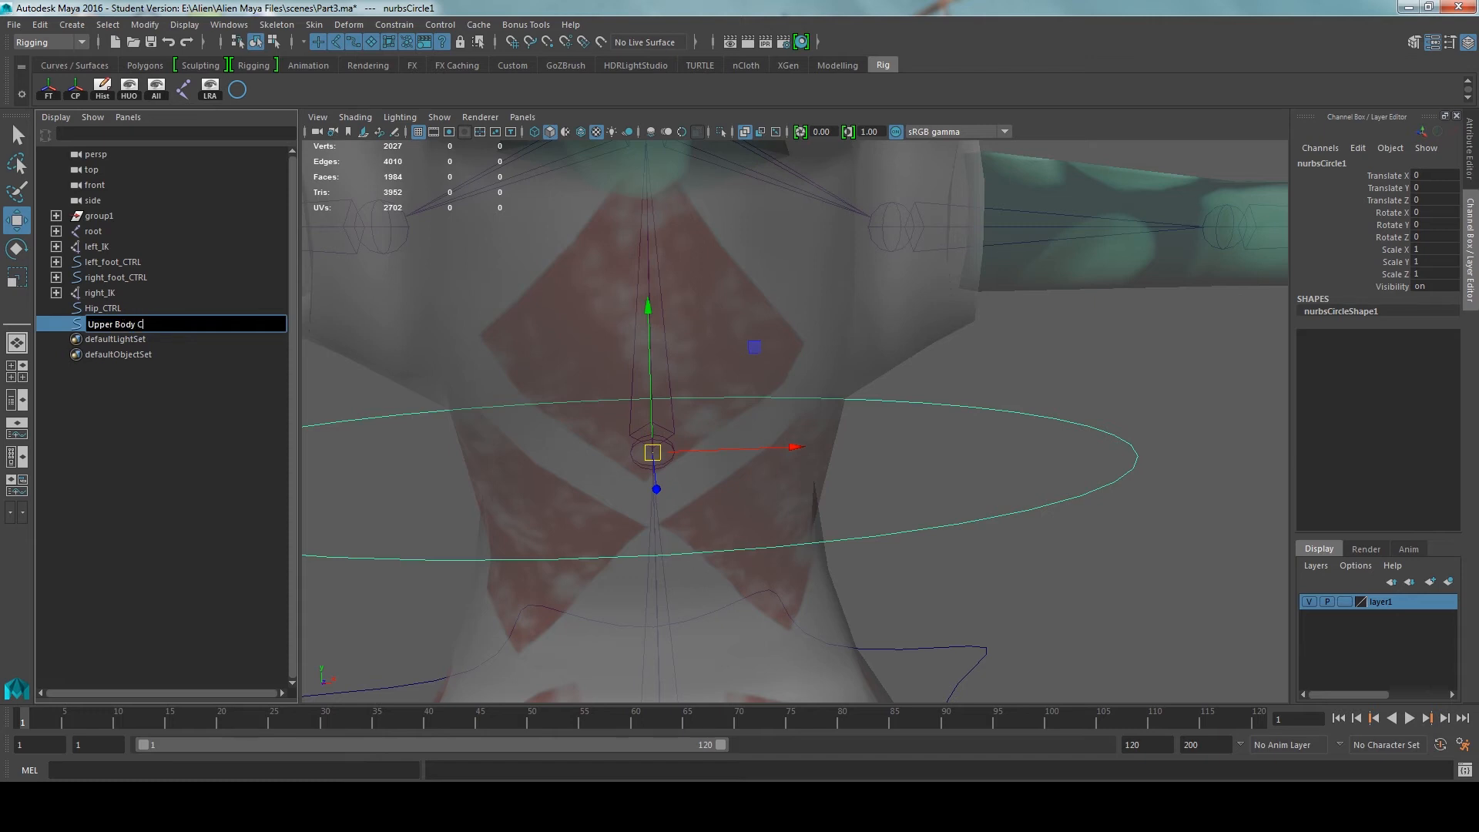
pyautogui.write('TRL')
pyautogui.press('Return')
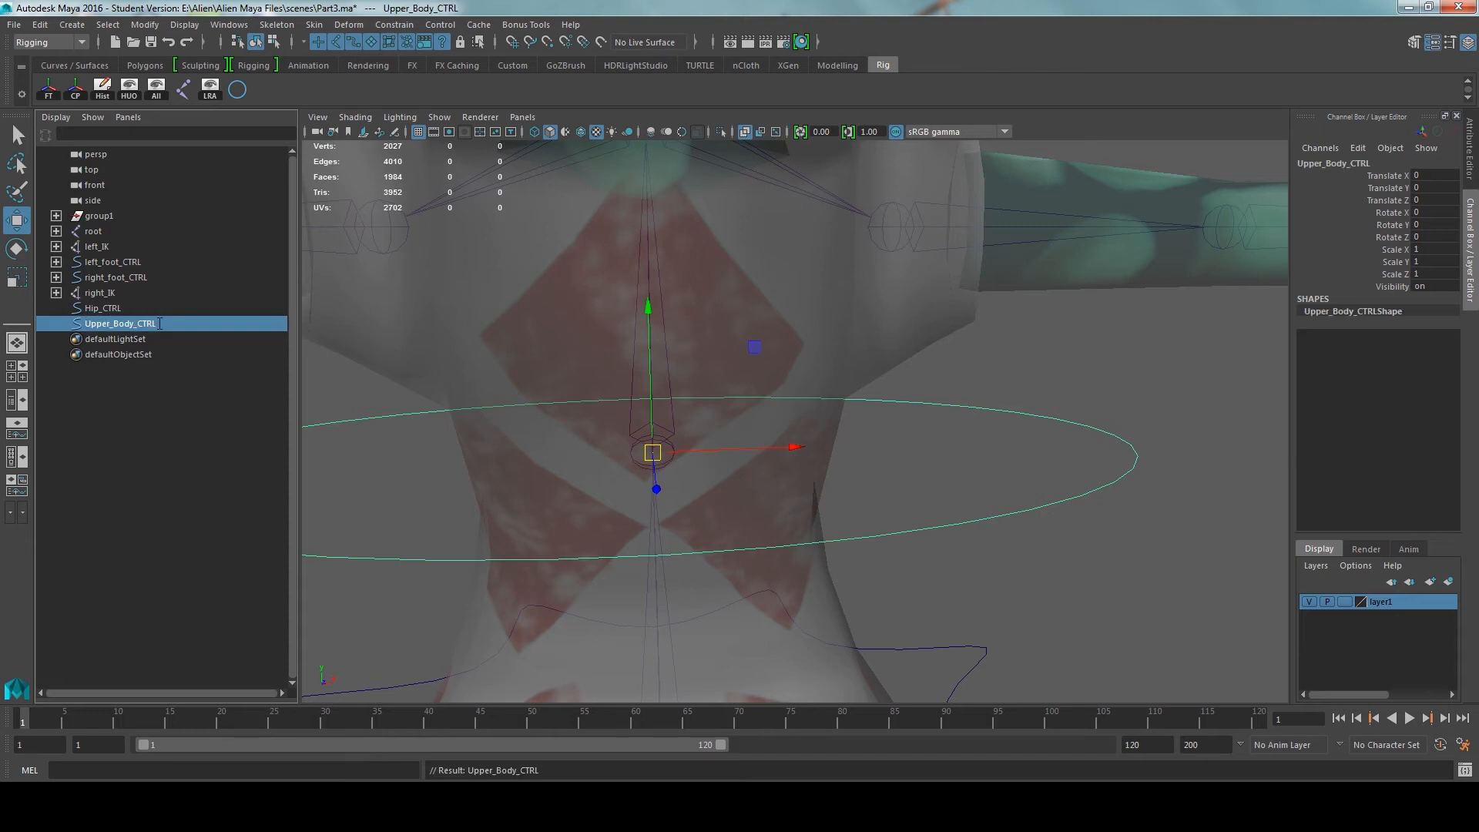
# Orient-constrain the back joint to Upper_Body_CTRL and clear the selection
pyautogui.moveTo(1030, 473); pyautogui.dragTo(1115, 554)
pyautogui.click(634, 453)
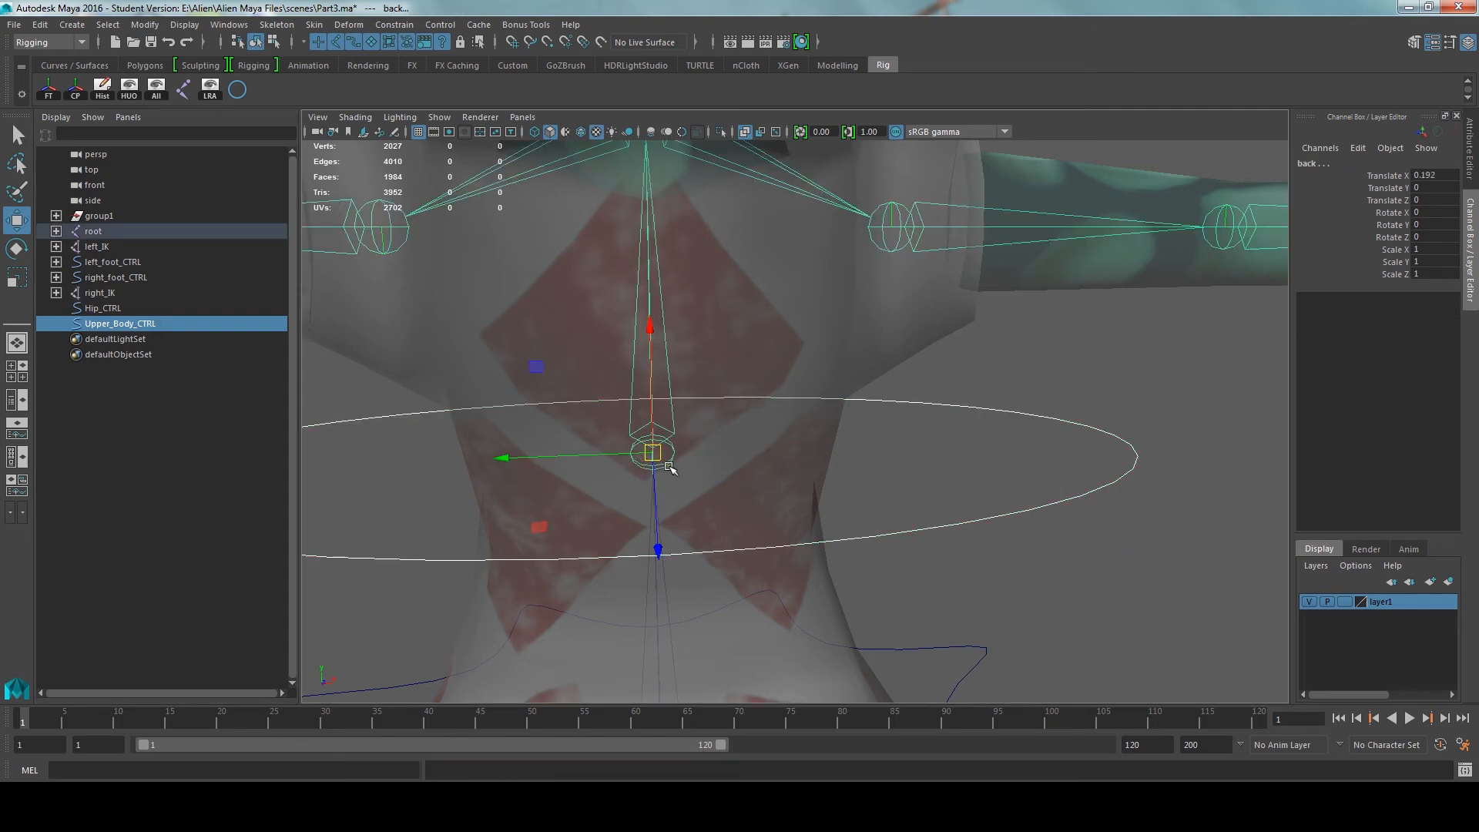
pyautogui.click(422, 31)
pyautogui.click(419, 94)
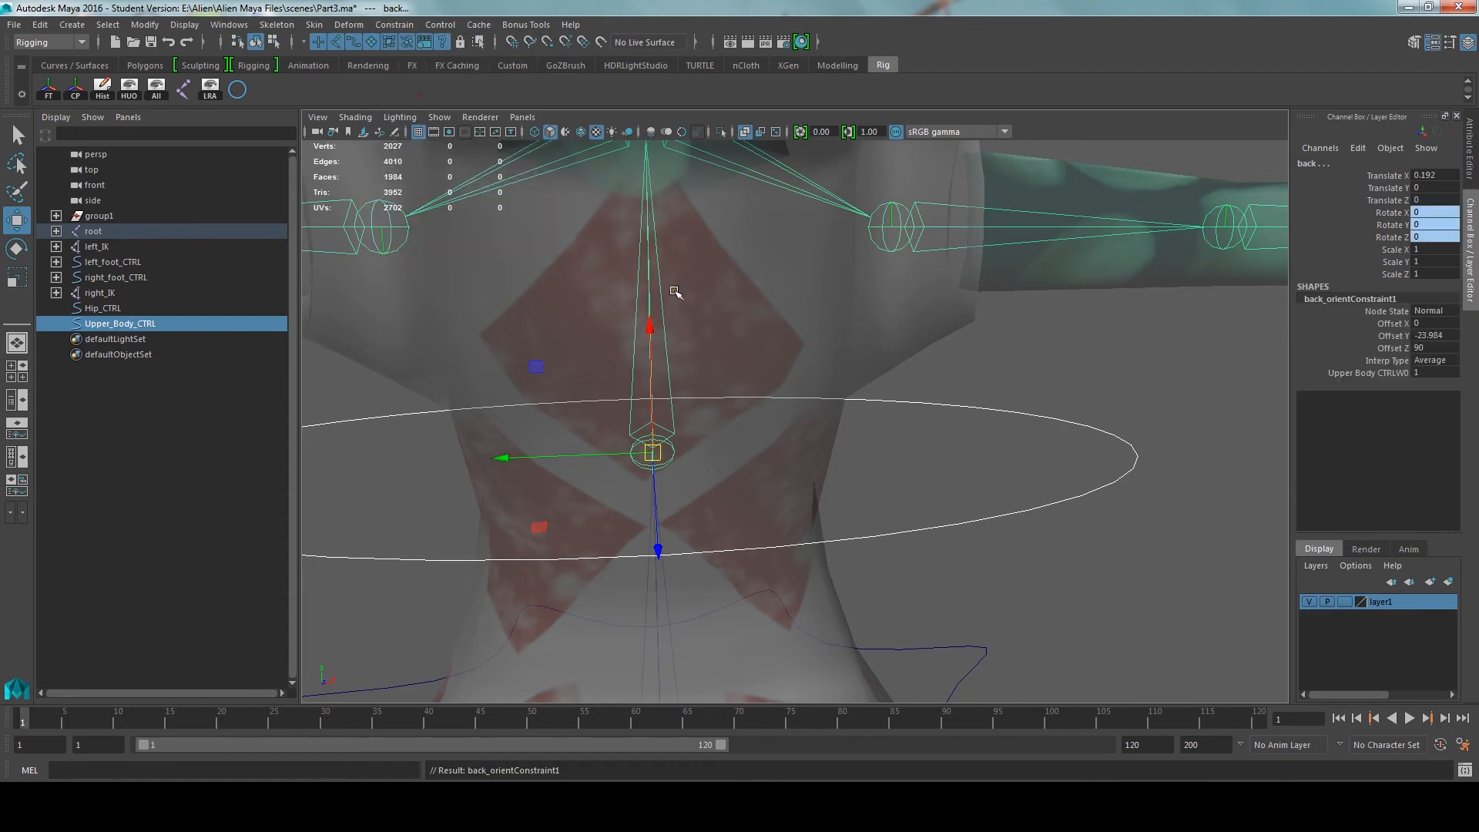
pyautogui.click(1061, 393)
# Test-rotate Upper_Body_CTRL to check the back joint's response, undo the rotation and deselect the control
pyautogui.click(1060, 420)
pyautogui.scroll(-6, 1018, 421)
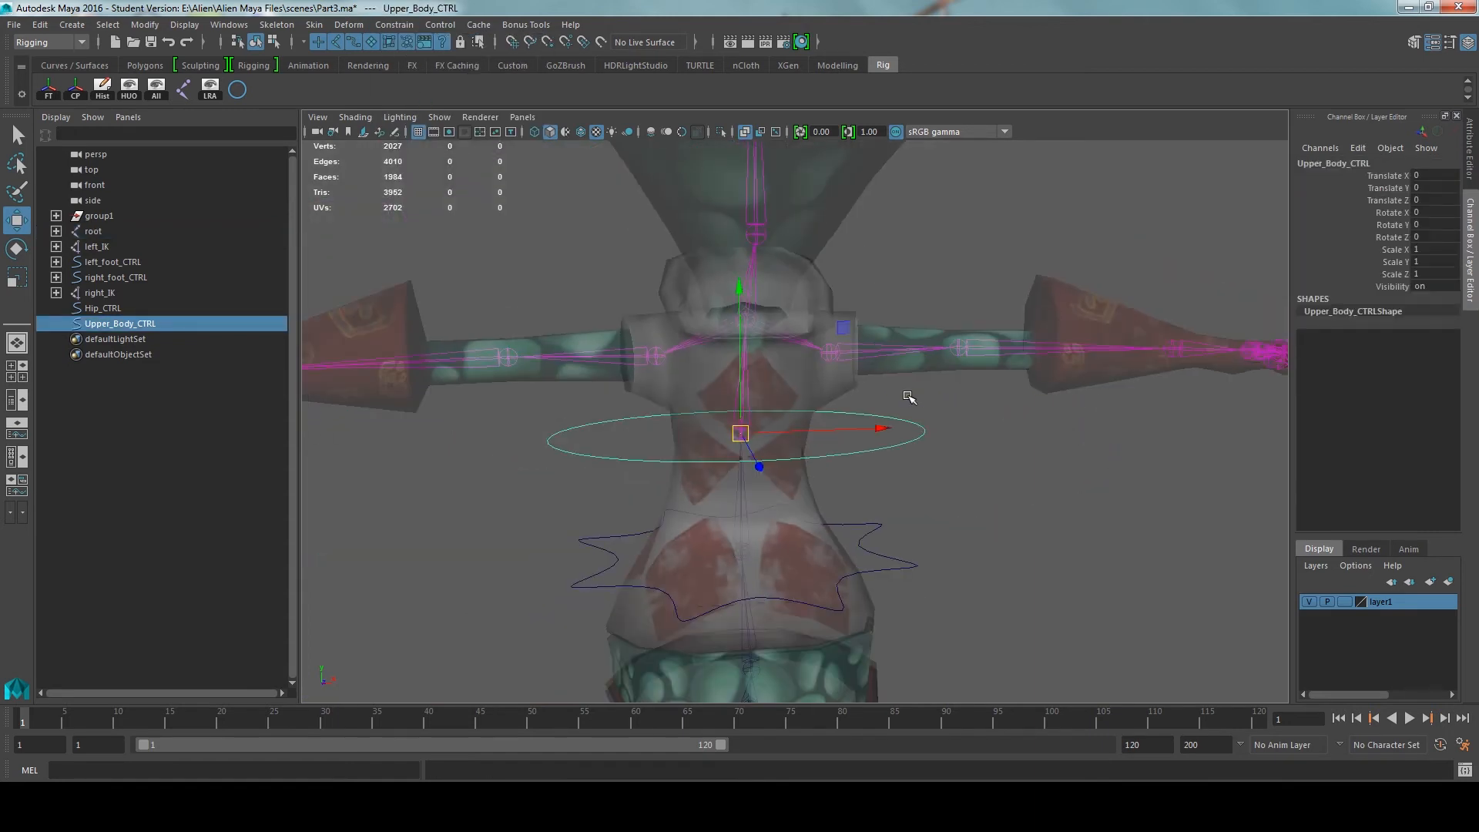
pyautogui.press('e')
pyautogui.moveTo(852, 347); pyautogui.dragTo(891, 373)
pyautogui.hotkey('ctrl', 'z')
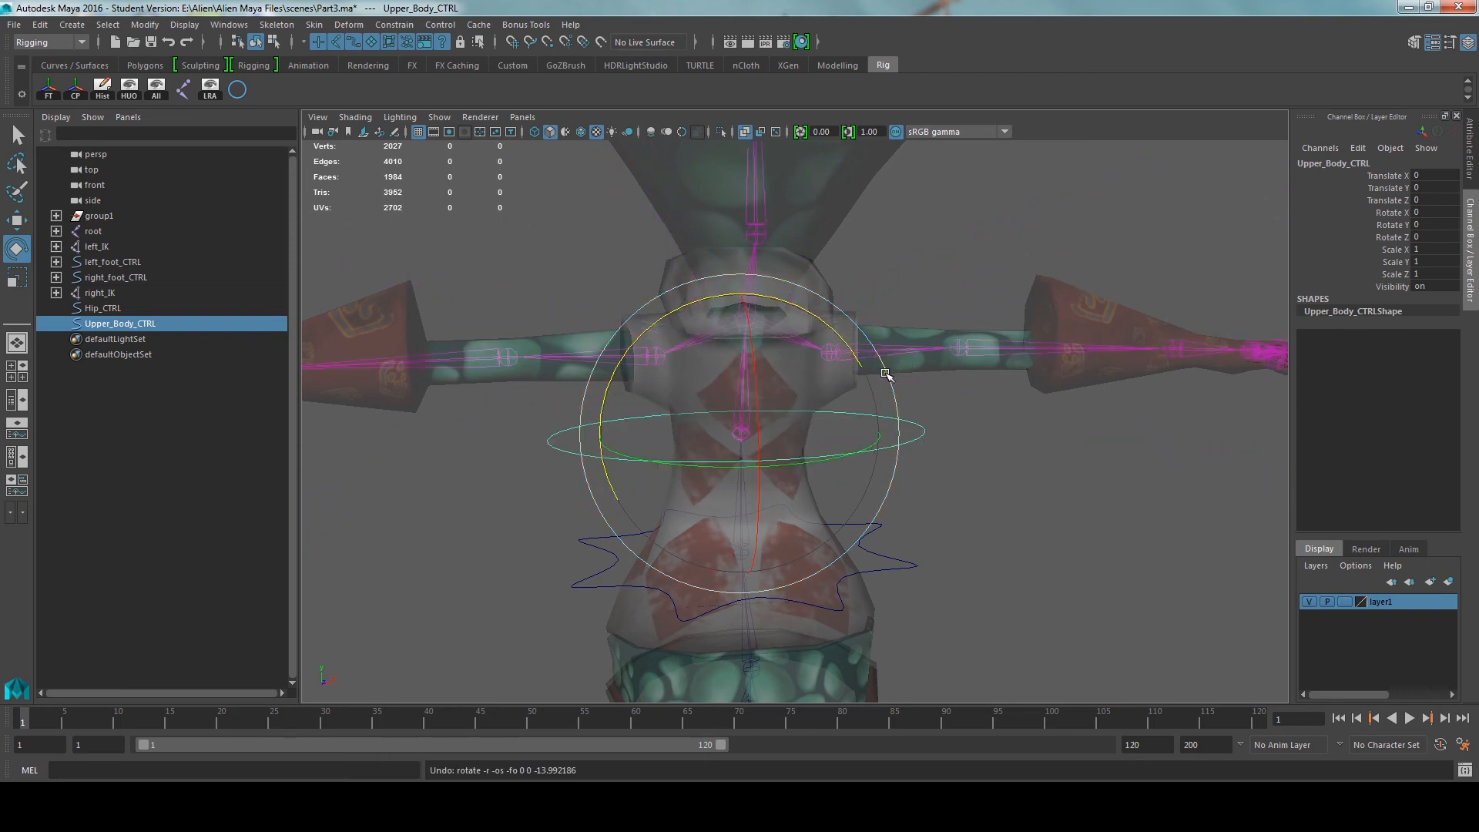
pyautogui.click(1008, 505)
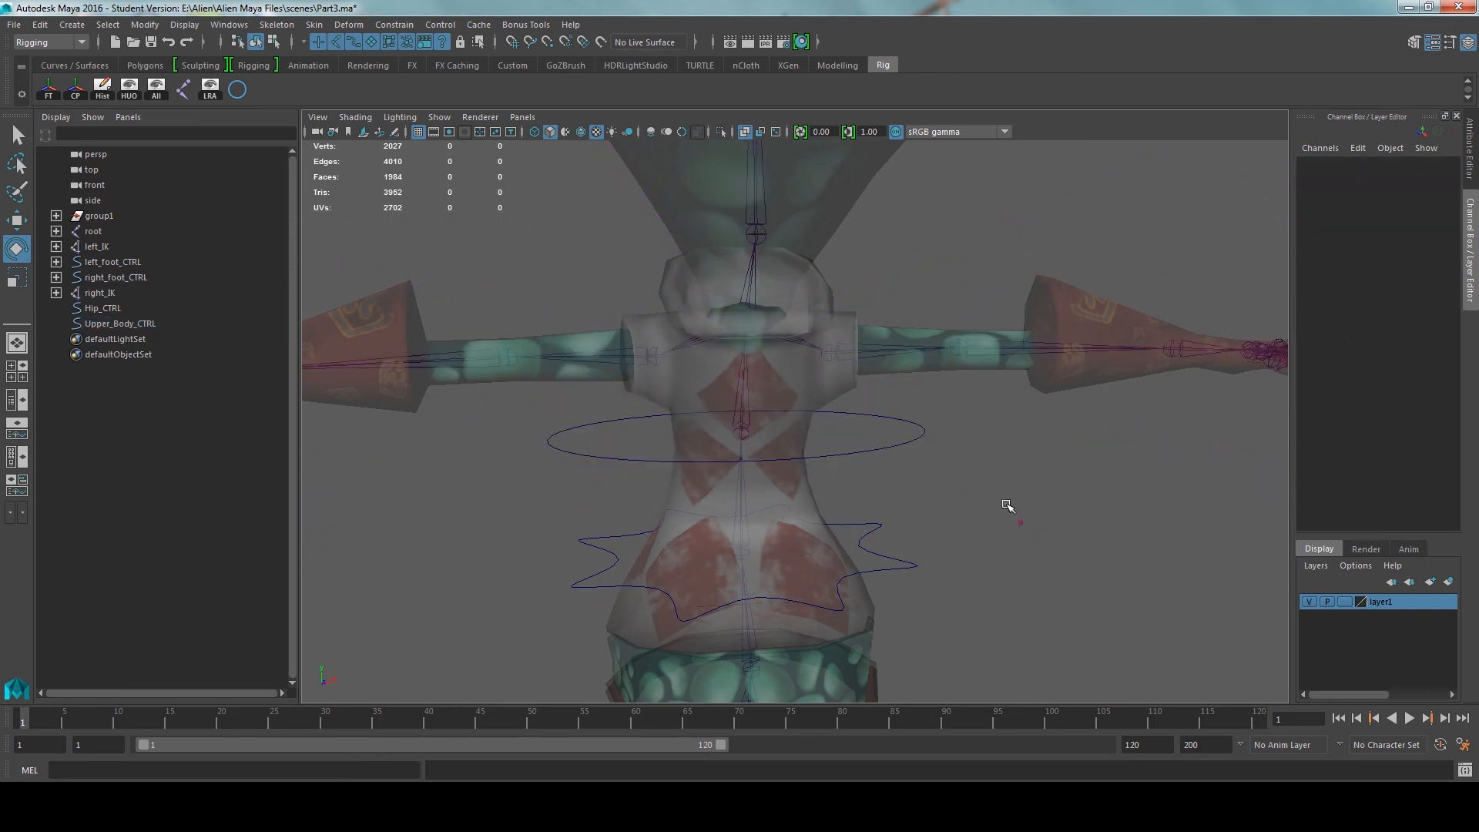
# Parent Upper_Body_CTRL under Hip_CTRL in the Outliner, then select and frame Hip_CTRL
pyautogui.keyDown('alt'); pyautogui.moveTo(960, 457); pyautogui.dragTo(870, 439); pyautogui.keyUp('alt')
pyautogui.click(871, 426)
pyautogui.press('w')
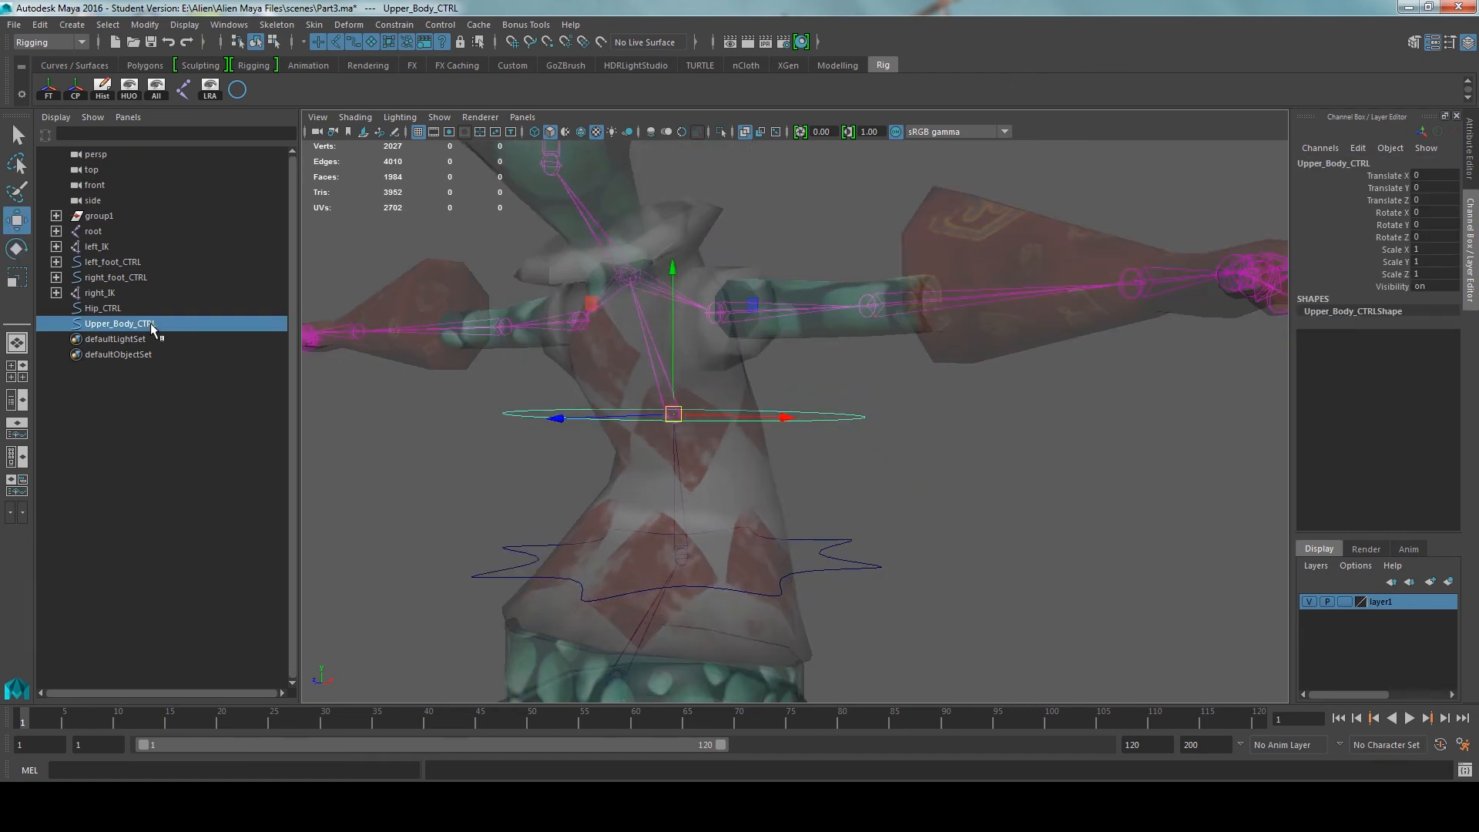
pyautogui.moveTo(151, 327); pyautogui.dragTo(137, 307, button='middle')
pyautogui.click(127, 305)
pyautogui.press('f')
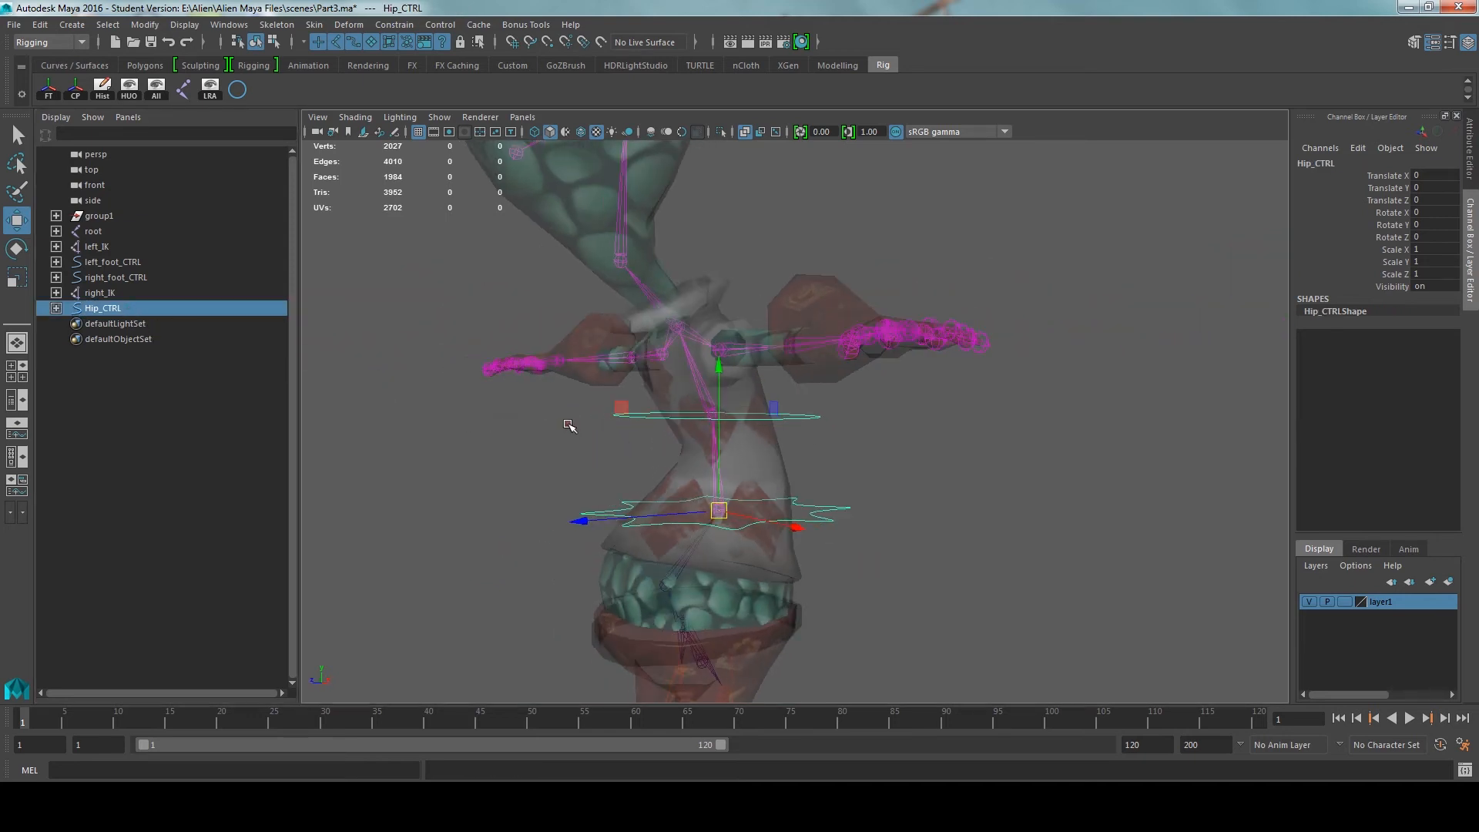
# Test-rotate Hip_CTRL and Upper_Body_CTRL together to check the parented controls, and undo the rotations
pyautogui.press('e')
pyautogui.moveTo(605, 419); pyautogui.dragTo(535, 473)
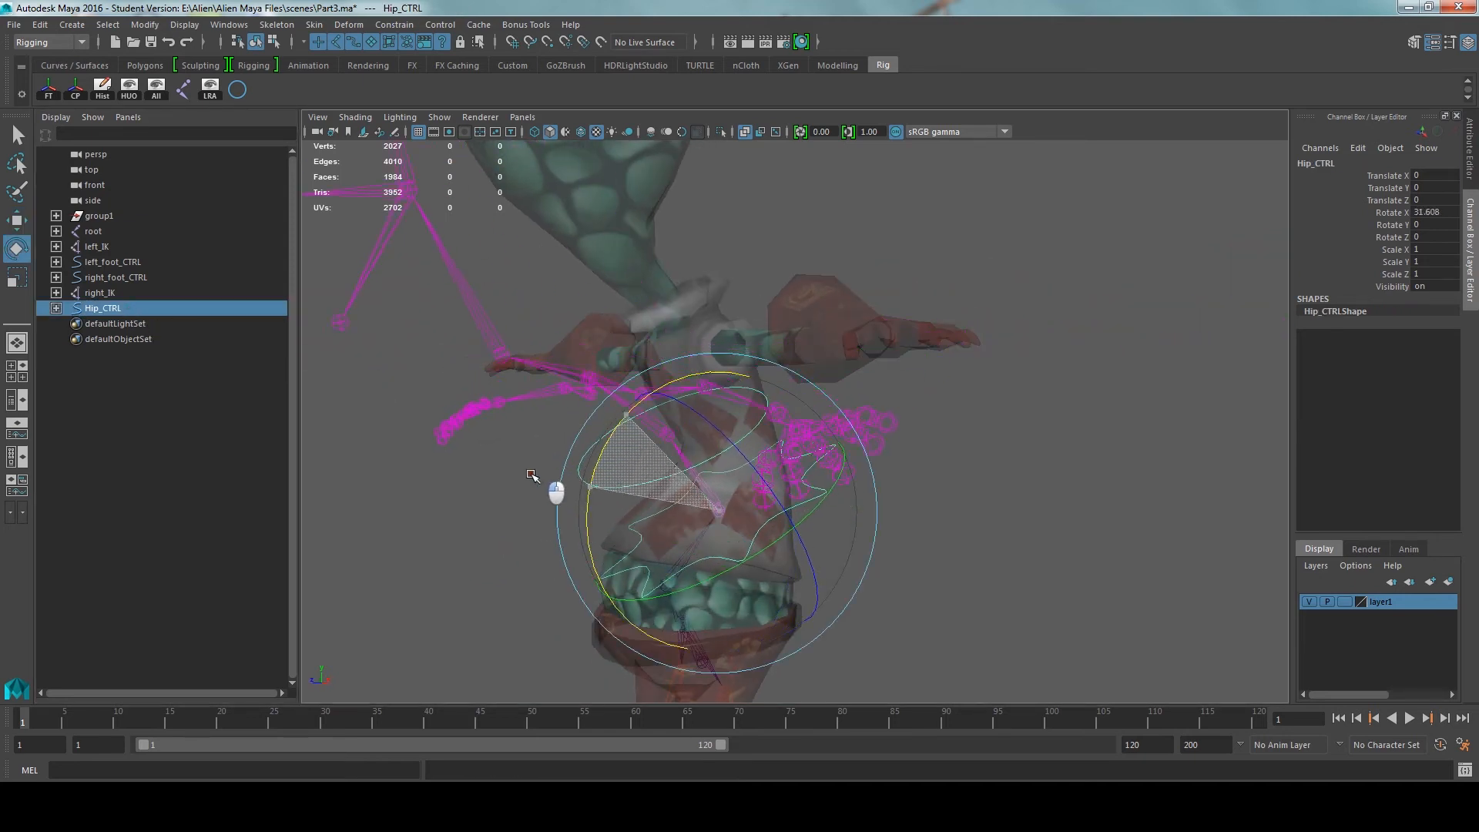
pyautogui.click(991, 412)
pyautogui.click(581, 487)
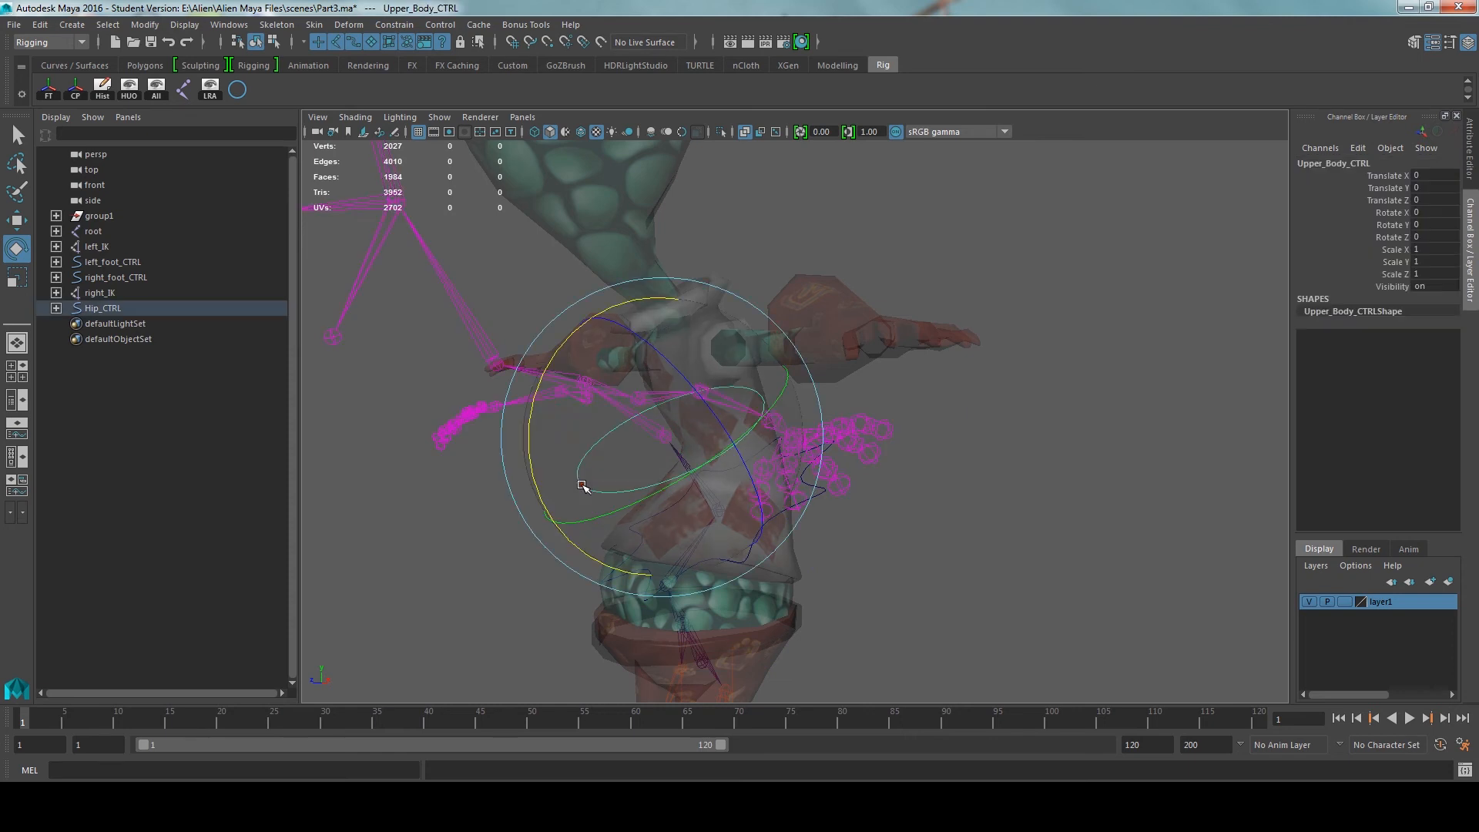
pyautogui.moveTo(531, 420); pyautogui.dragTo(517, 511)
pyautogui.keyDown('alt'); pyautogui.moveTo(846, 425); pyautogui.dragTo(730, 413); pyautogui.keyUp('alt')
pyautogui.hotkey('ctrl', 'z')
pyautogui.hotkey('ctrl', 'z')
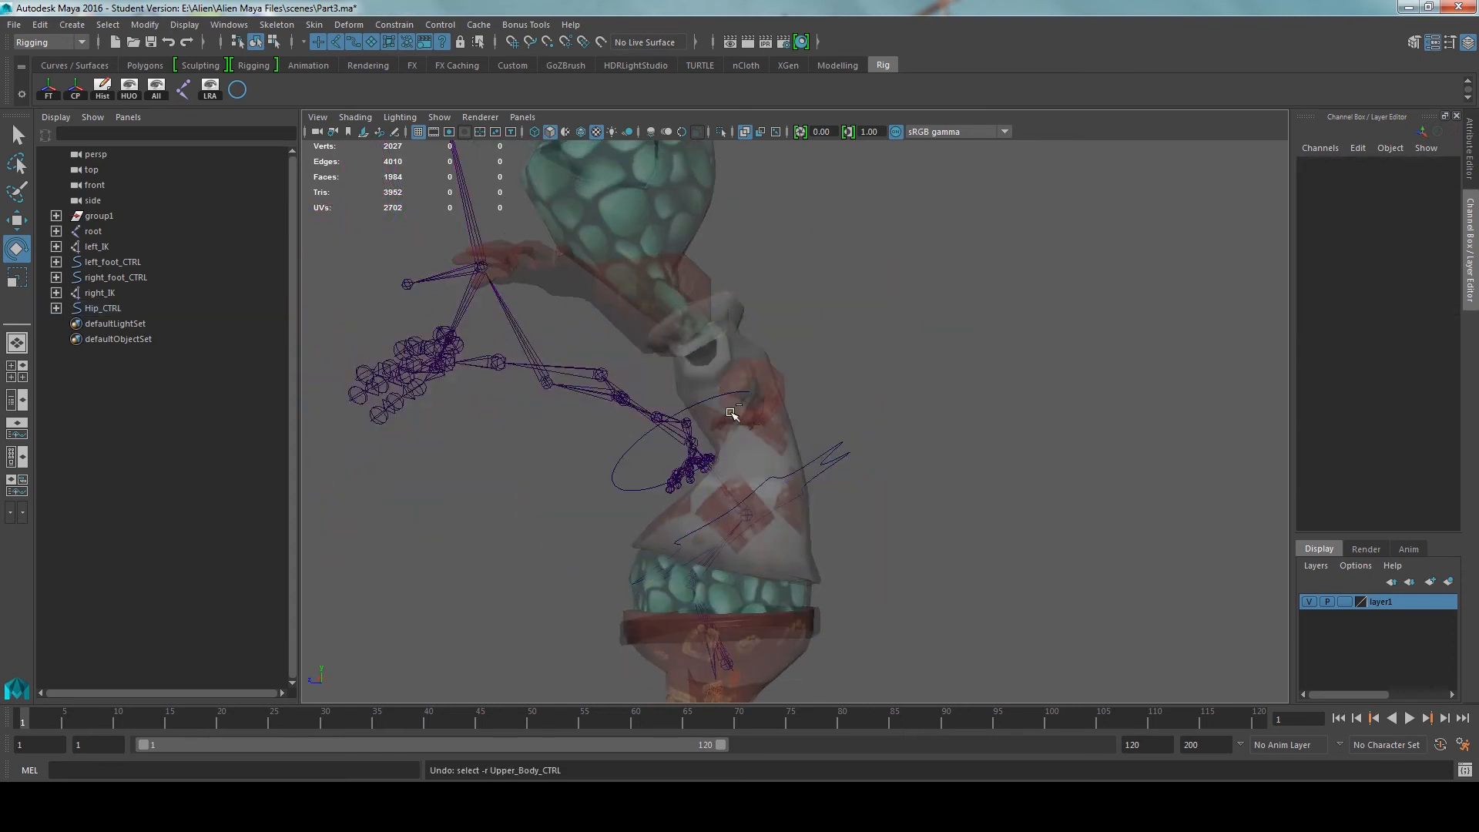
pyautogui.hotkey('ctrl', 'z')
pyautogui.hotkey('ctrl', 'z')
pyautogui.click(1005, 385)
# Create another NURBS circle for the arm and set its Rotate Z to 90
pyautogui.keyDown('alt'); pyautogui.moveTo(774, 442); pyautogui.dragTo(878, 465); pyautogui.keyUp('alt')
pyautogui.moveTo(863, 478); pyautogui.dragTo(872, 513)
pyautogui.moveTo(822, 511); pyautogui.dragTo(856, 556)
pyautogui.keyDown('alt'); pyautogui.moveTo(925, 511); pyautogui.dragTo(852, 466); pyautogui.keyUp('alt')
pyautogui.click(1006, 514)
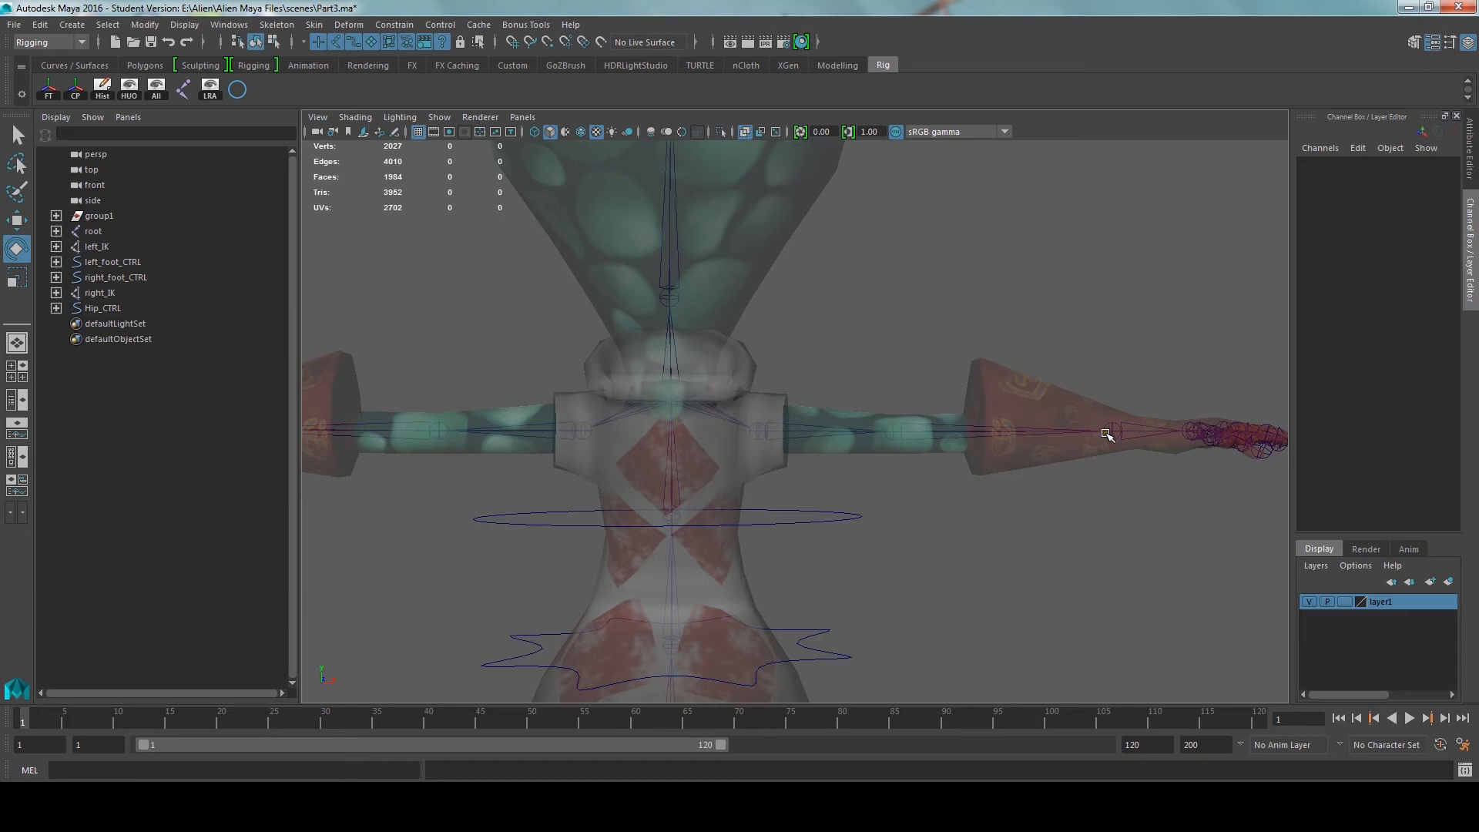
pyautogui.click(237, 89)
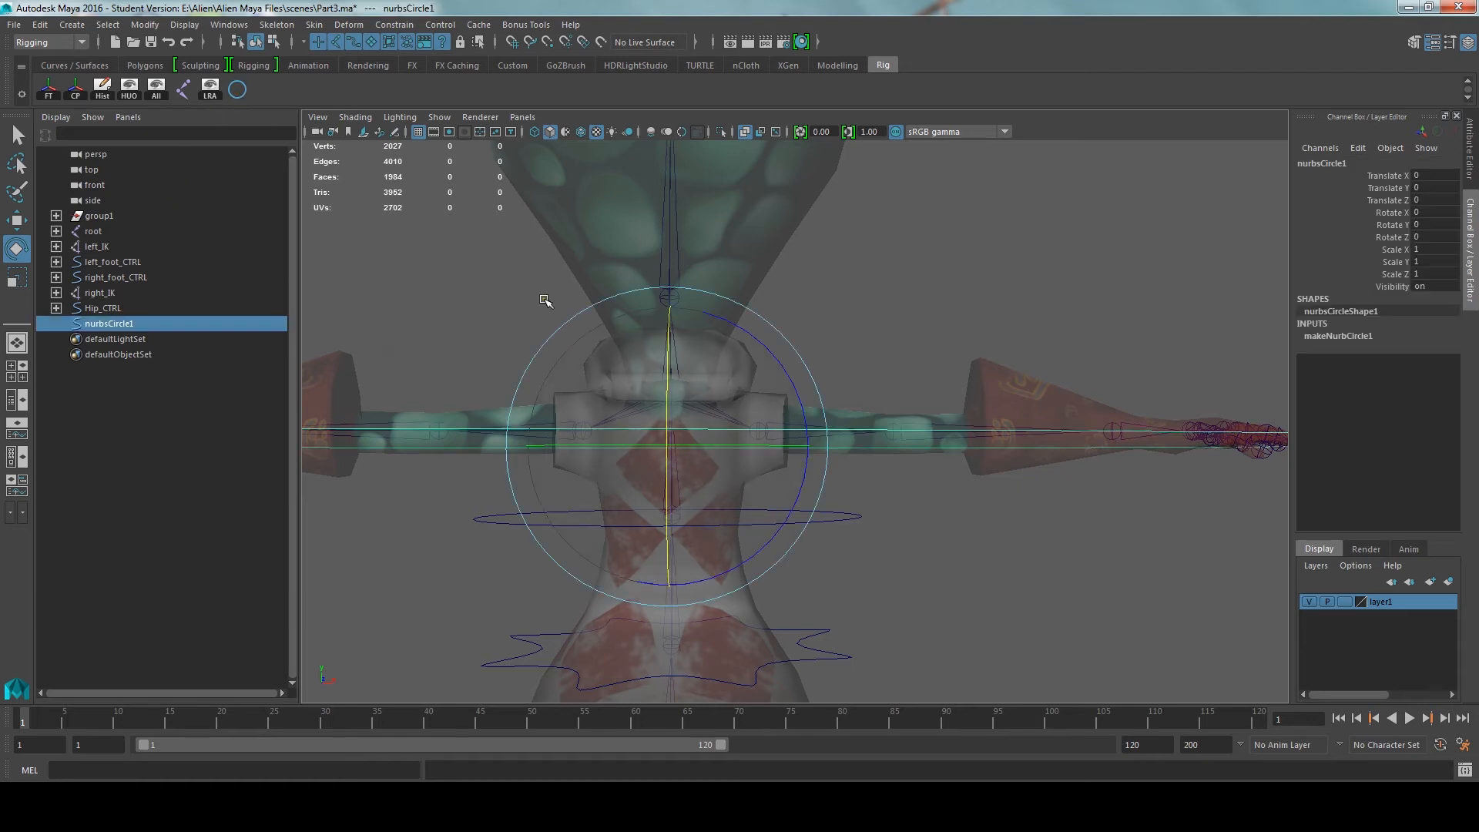
pyautogui.moveTo(729, 321); pyautogui.dragTo(770, 413)
pyautogui.hotkey('ctrl', 'z')
pyautogui.moveTo(756, 341); pyautogui.dragTo(818, 430)
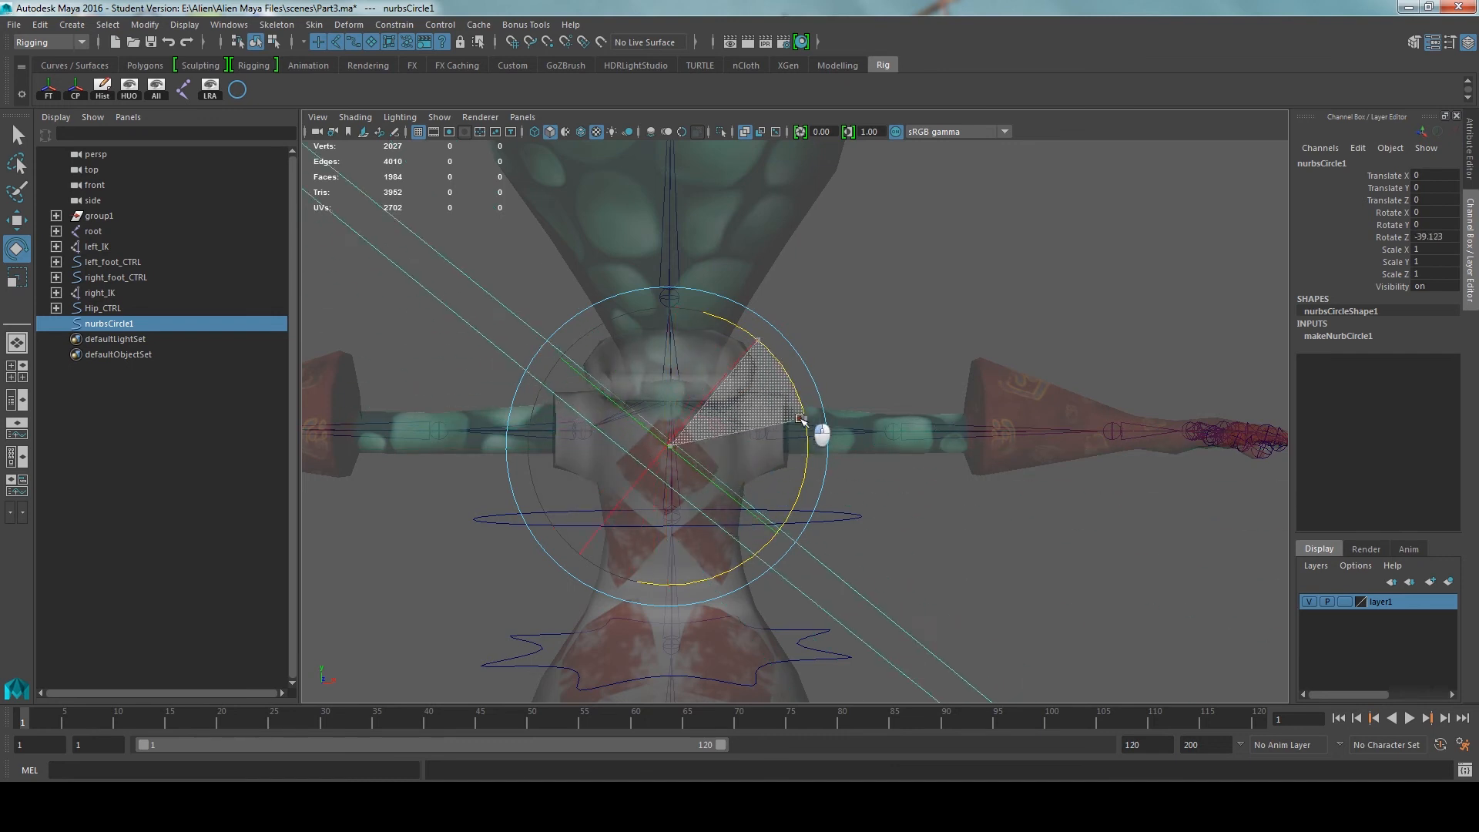
pyautogui.doubleClick(1431, 238)
pyautogui.write('90')
pyautogui.press('Return')
pyautogui.press('w')
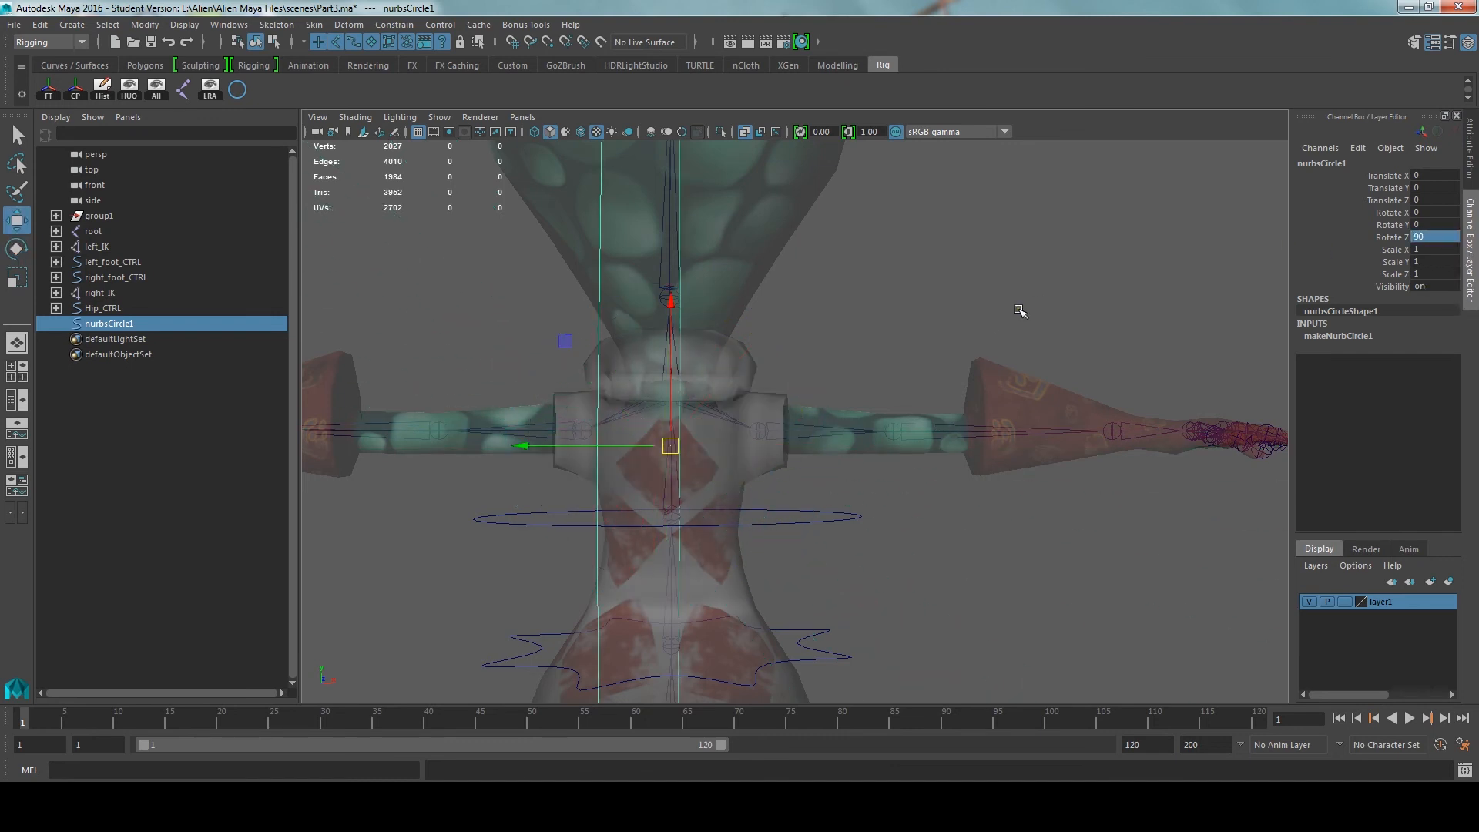
# Scale the new circle down uniformly to about 0.19
pyautogui.press('r')
pyautogui.moveTo(670, 445); pyautogui.dragTo(478, 462)
pyautogui.scroll(-5, 676, 422)
pyautogui.scroll(4, 660, 432)
pyautogui.press('w')
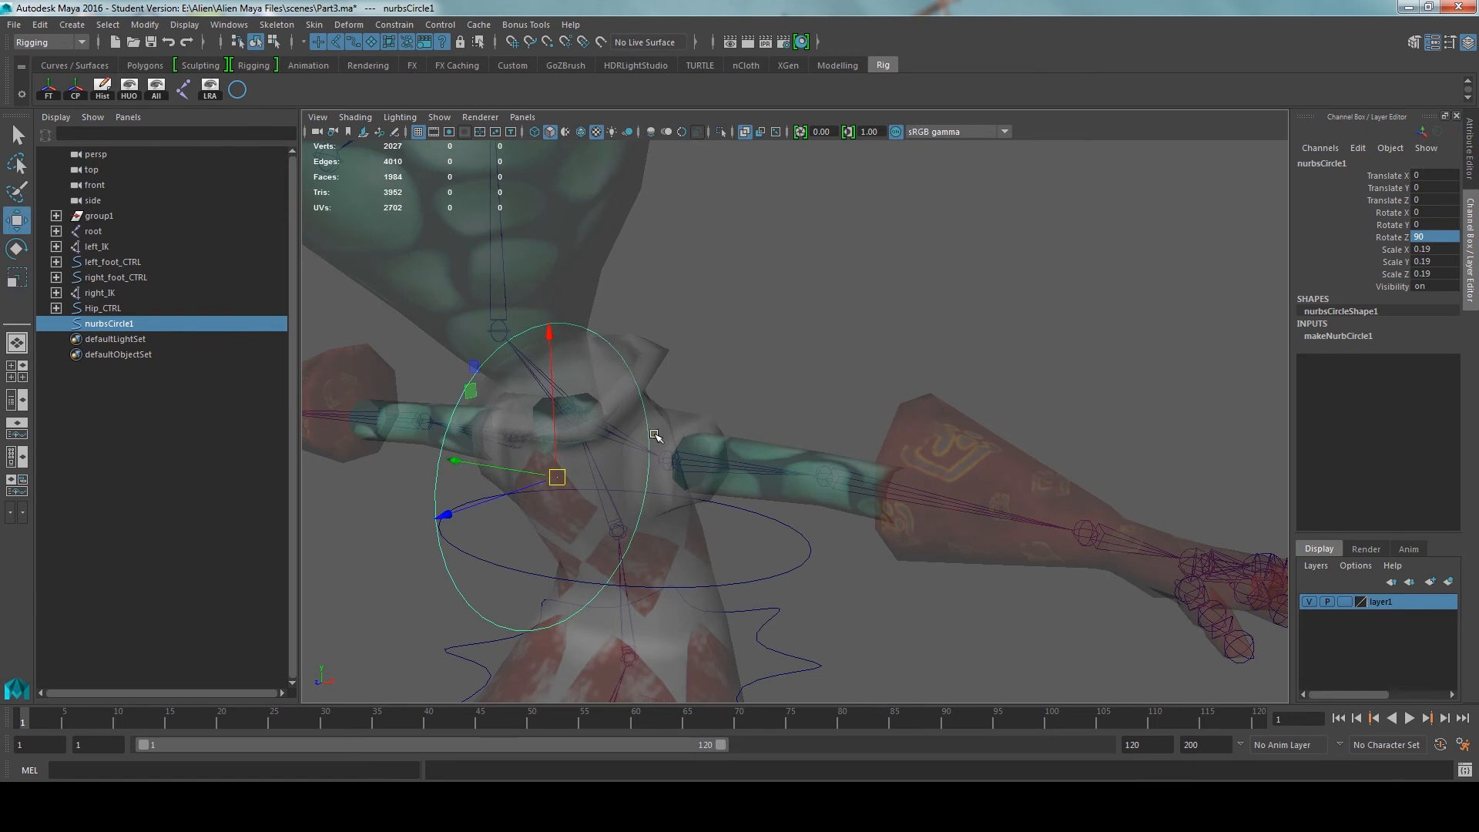
# Move the circle onto the right shoulder joint and resize it to fit around the shoulder
pyautogui.moveTo(557, 476); pyautogui.dragTo(664, 441)
pyautogui.press('r')
pyautogui.moveTo(714, 299); pyautogui.dragTo(624, 393)
pyautogui.moveTo(504, 487); pyautogui.dragTo(589, 392)
pyautogui.moveTo(669, 307); pyautogui.dragTo(797, 366)
pyautogui.moveTo(754, 449); pyautogui.dragTo(817, 425)
# Freeze the shoulder circle's transforms, delete its history and rename it Shoulder_CTRL
pyautogui.click(48, 89)
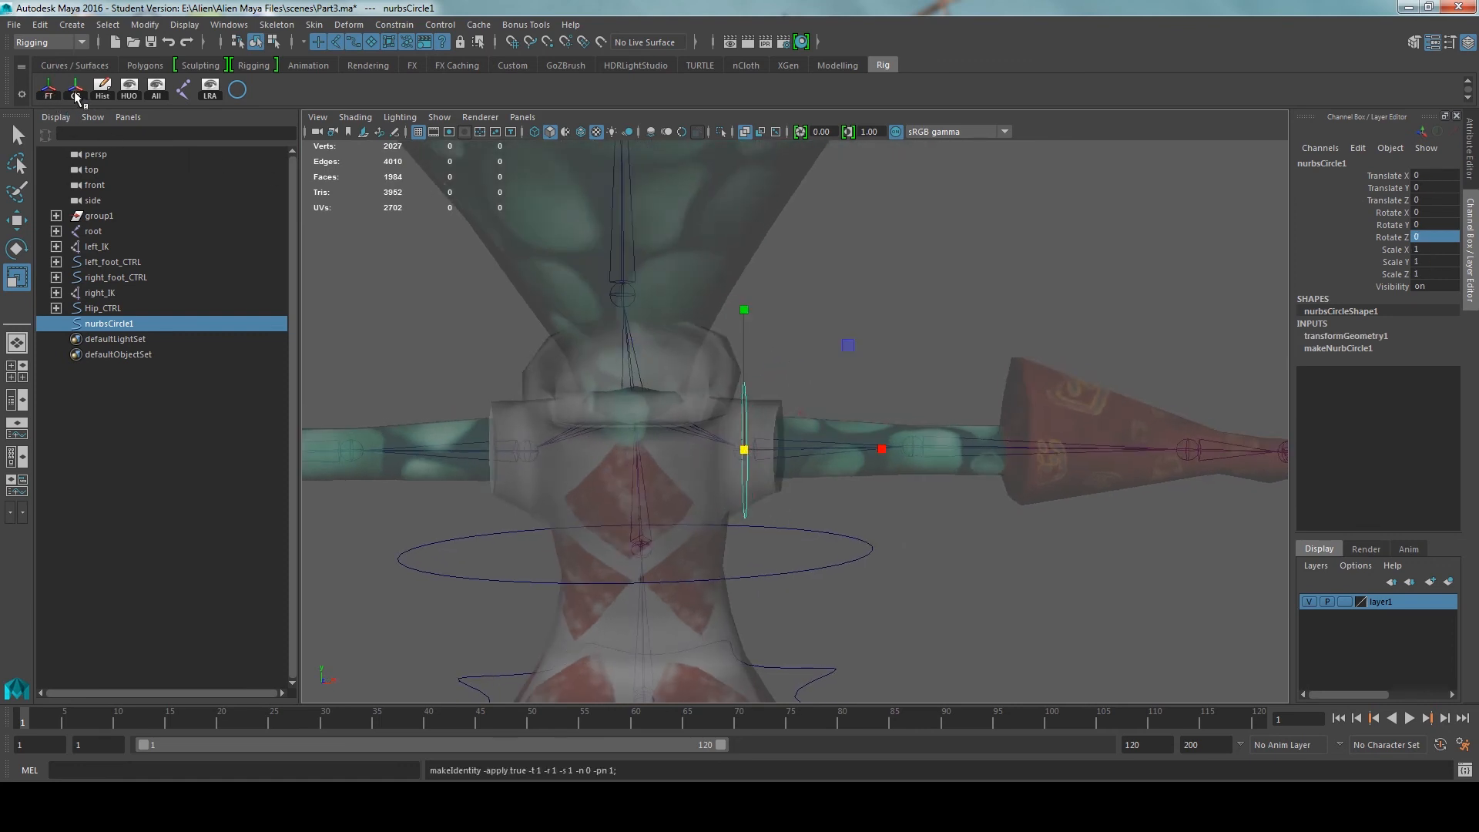
pyautogui.click(103, 87)
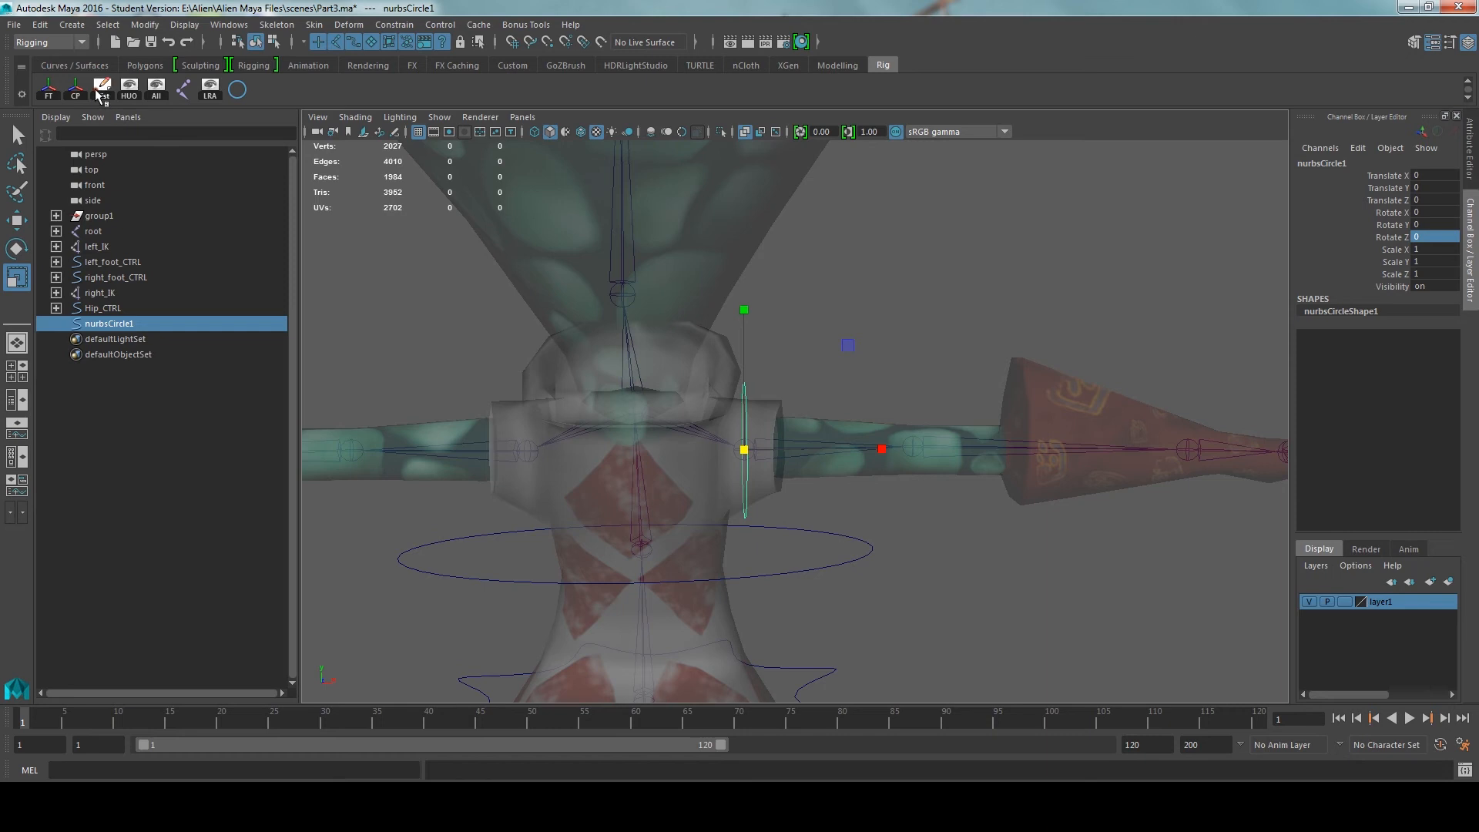
pyautogui.doubleClick(122, 326)
pyautogui.write('Shoulder')
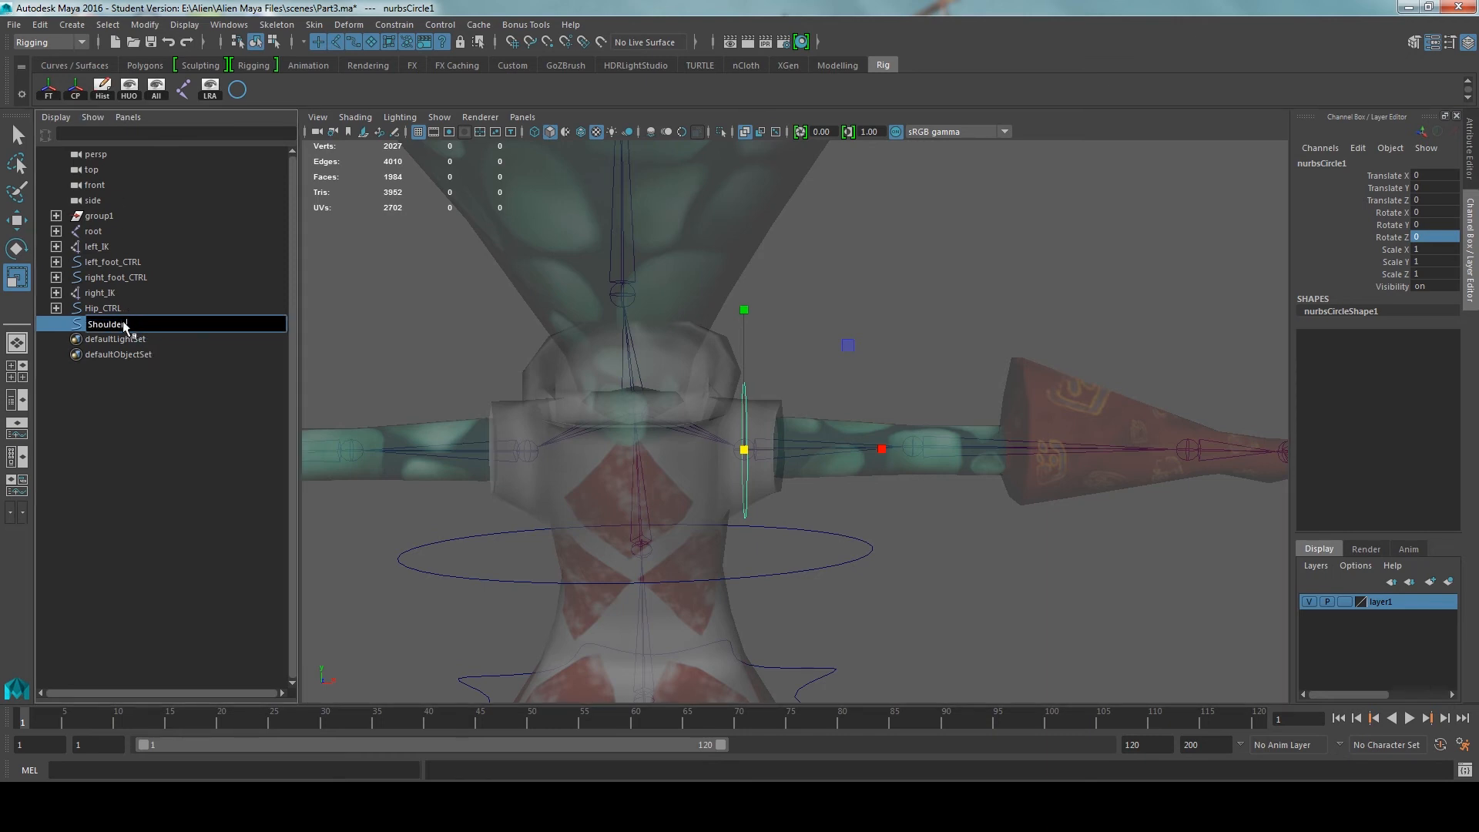
pyautogui.press('Return')
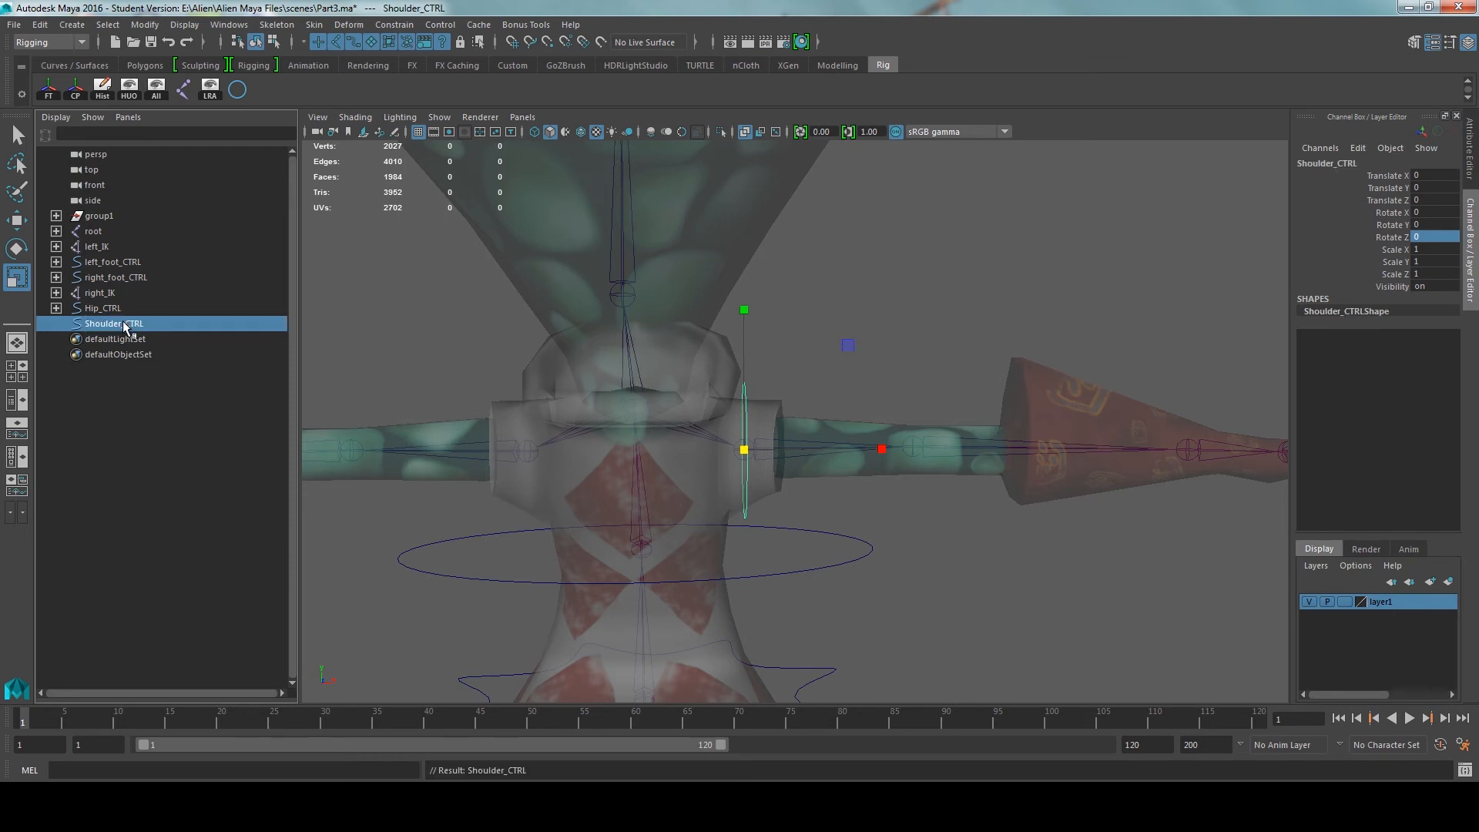
# Duplicate Shoulder_CTRL and move the copy along the arm to the elbow joint, about 0.198 in X
pyautogui.press('w')
pyautogui.keyDown('alt'); pyautogui.moveTo(841, 449); pyautogui.dragTo(776, 468, button='middle'); pyautogui.keyUp('alt')
pyautogui.moveTo(777, 469)
pyautogui.keyDown('alt'); pyautogui.mouseDown()
pyautogui.moveTo(770, 493)
pyautogui.moveTo(787, 474)
pyautogui.mouseUp(); pyautogui.keyUp('alt')
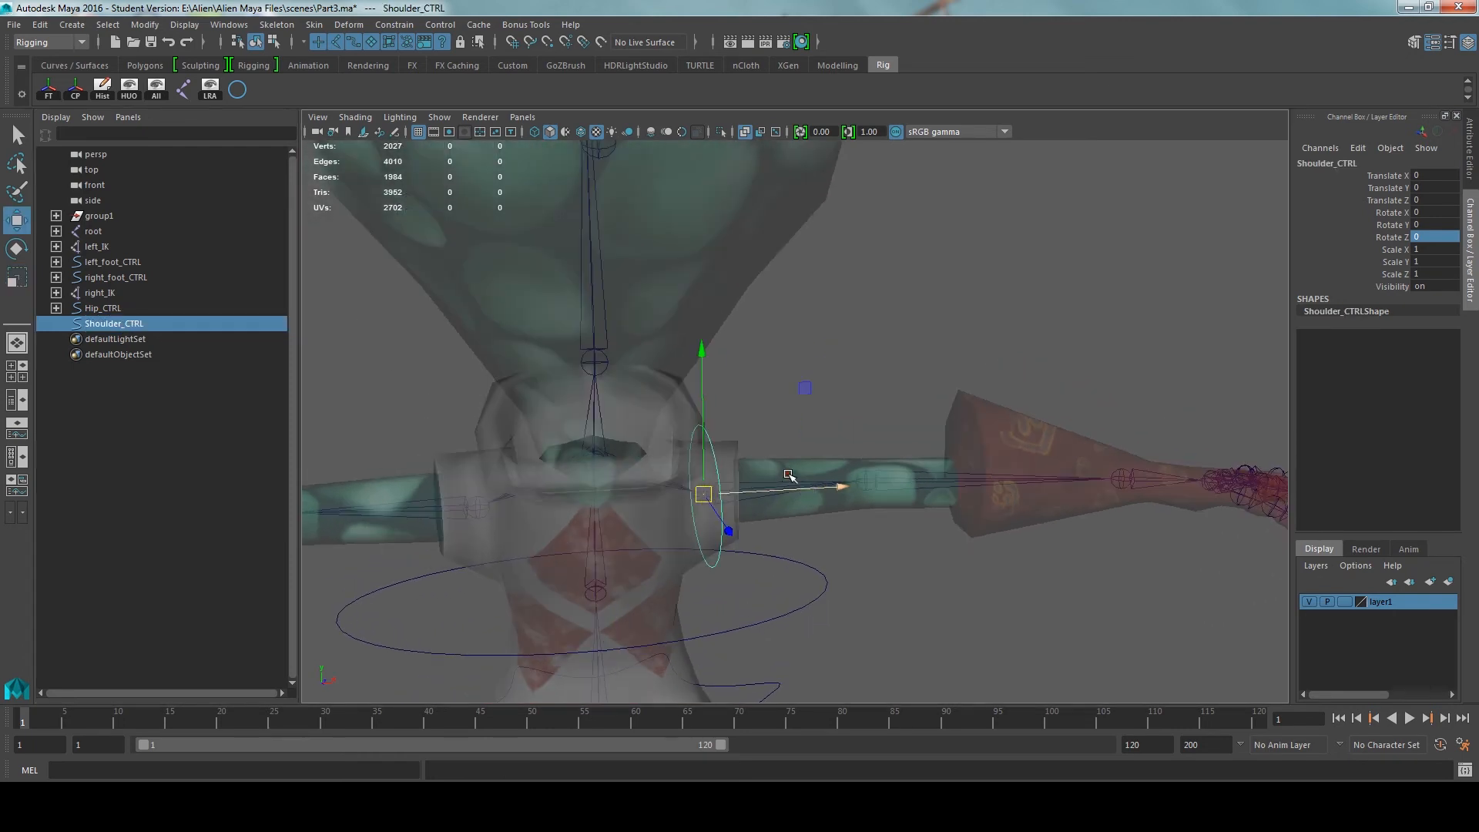
pyautogui.keyDown('alt'); pyautogui.moveTo(789, 474); pyautogui.dragTo(752, 459, button='middle'); pyautogui.keyUp('alt')
pyautogui.hotkey('ctrl', 'd')
pyautogui.moveTo(773, 487); pyautogui.dragTo(872, 487)
pyautogui.moveTo(753, 487); pyautogui.dragTo(726, 501)
# Scale the elbow circle down to about 0.782 in X and Z and 0.714 in Y
pyautogui.scroll(2, 825, 487)
pyautogui.press('r')
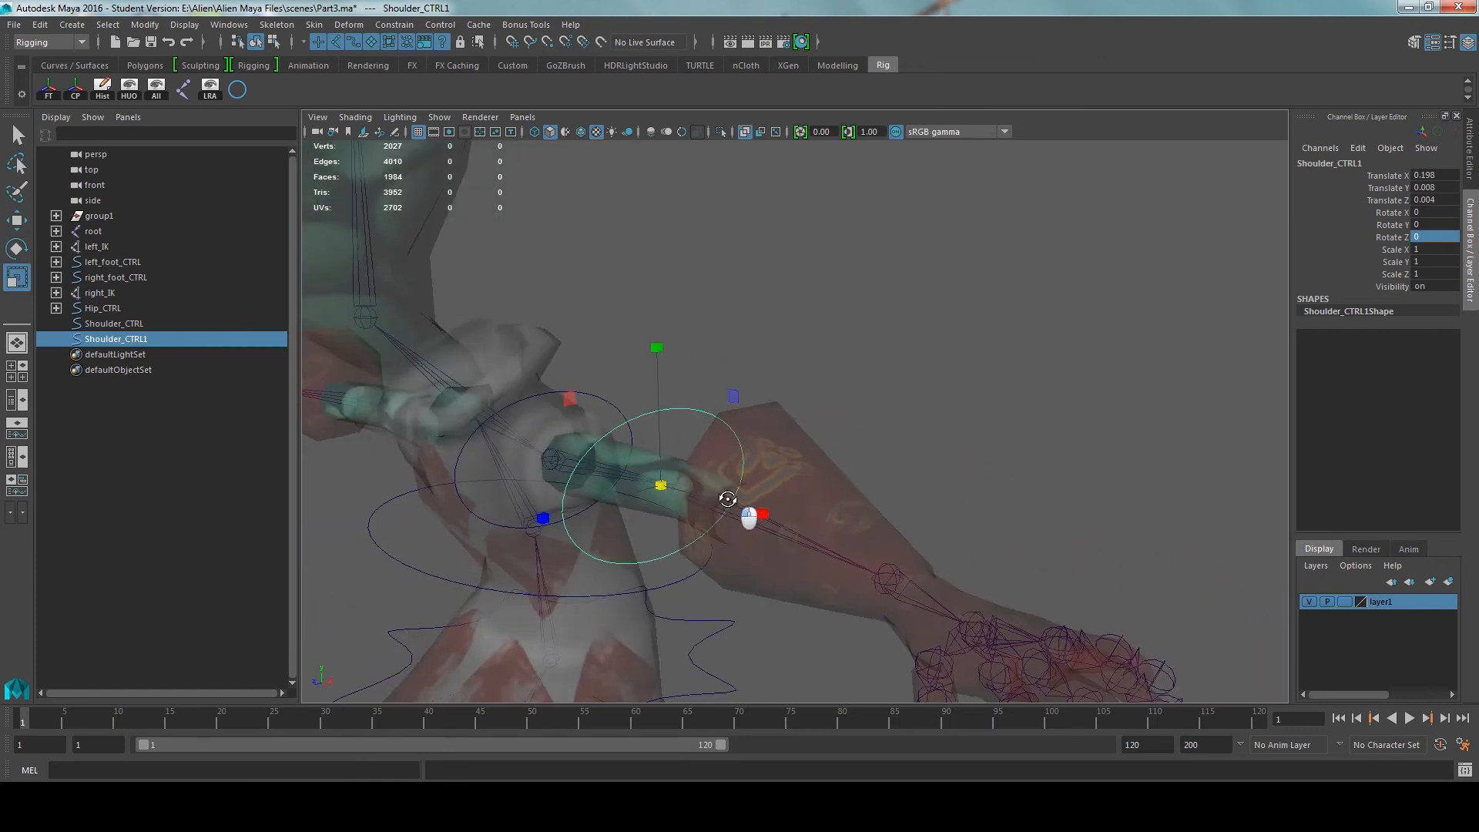
pyautogui.moveTo(660, 350); pyautogui.dragTo(662, 365)
pyautogui.moveTo(661, 487); pyautogui.dragTo(744, 482)
# Duplicate the elbow circle and snap the copy onto the wrist joint
pyautogui.hotkey('ctrl', 'd')
pyautogui.press('w')
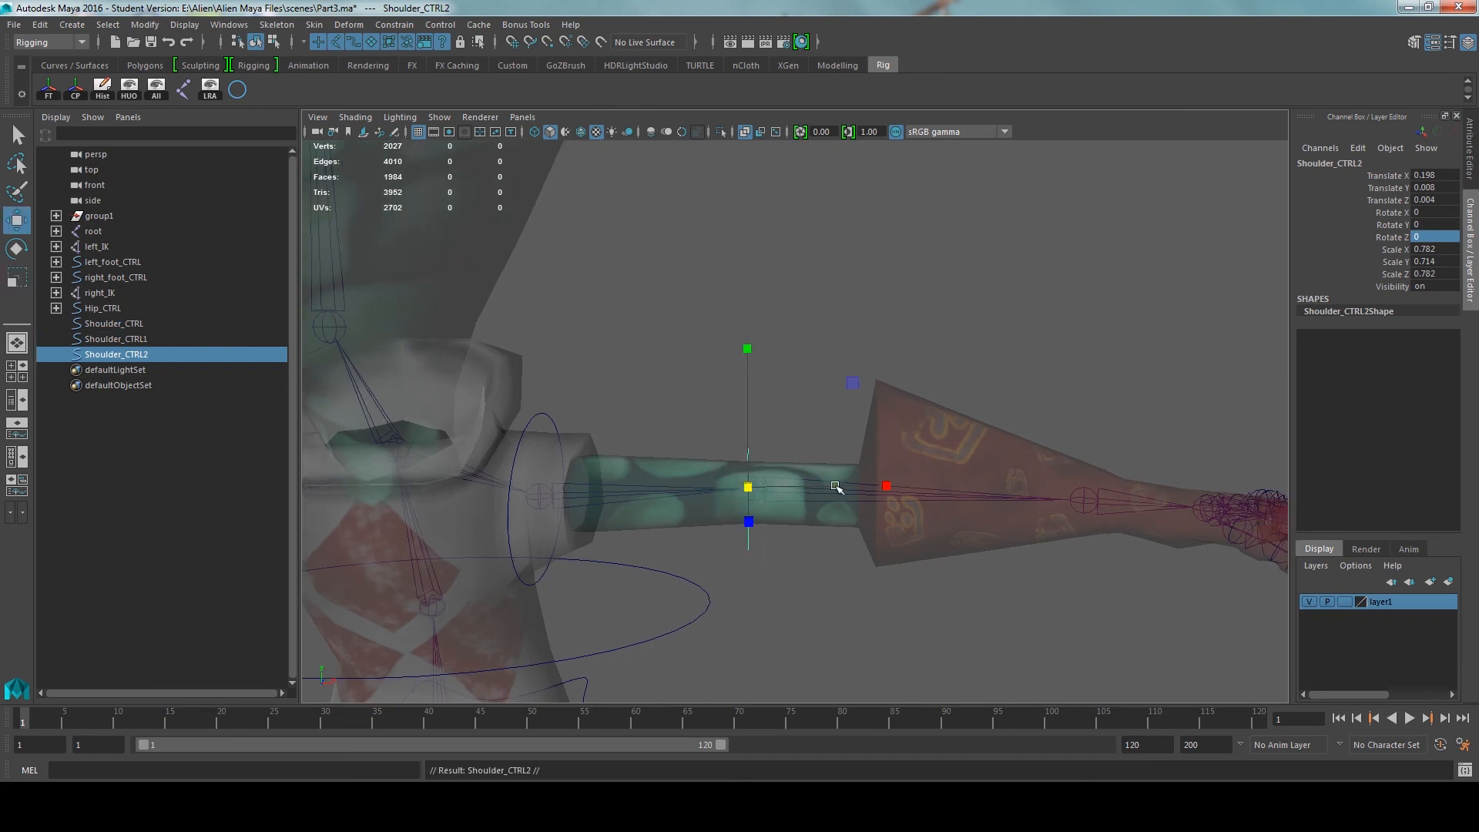
pyautogui.moveTo(885, 487); pyautogui.dragTo(1185, 510)
pyautogui.keyDown('alt'); pyautogui.moveTo(1186, 510); pyautogui.dragTo(1009, 486, button='middle'); pyautogui.keyUp('alt')
pyautogui.moveTo(879, 459); pyautogui.dragTo(895, 476)
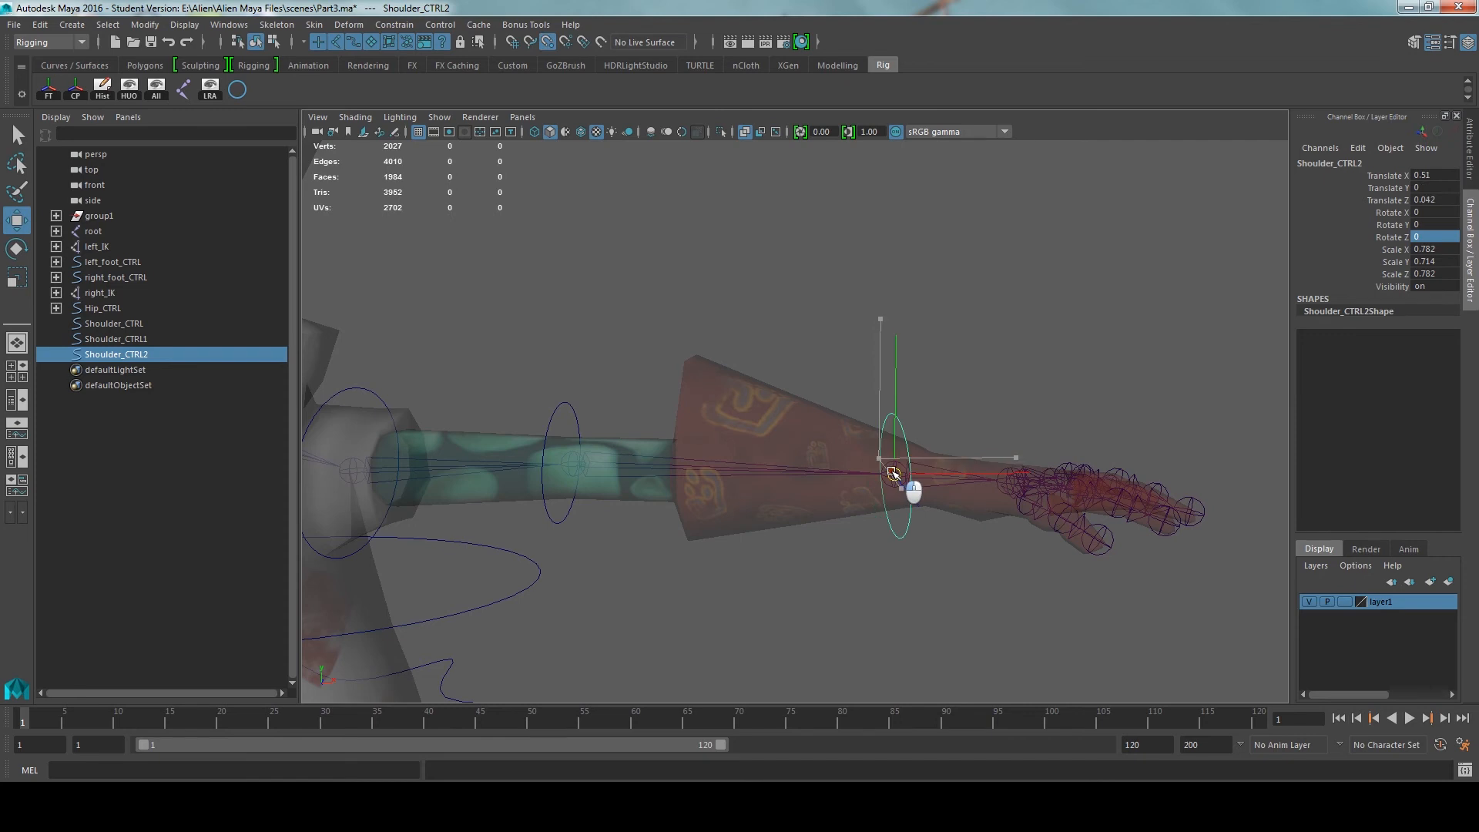
pyautogui.keyDown('alt'); pyautogui.moveTo(836, 412); pyautogui.dragTo(805, 420); pyautogui.keyUp('alt')
# Freeze transforms and delete history on the wrist circle, and do the same for the elbow circle
pyautogui.click(48, 91)
pyautogui.click(102, 91)
pyautogui.keyDown('alt'); pyautogui.moveTo(535, 410); pyautogui.dragTo(573, 403, button='middle'); pyautogui.keyUp('alt')
pyautogui.click(598, 402)
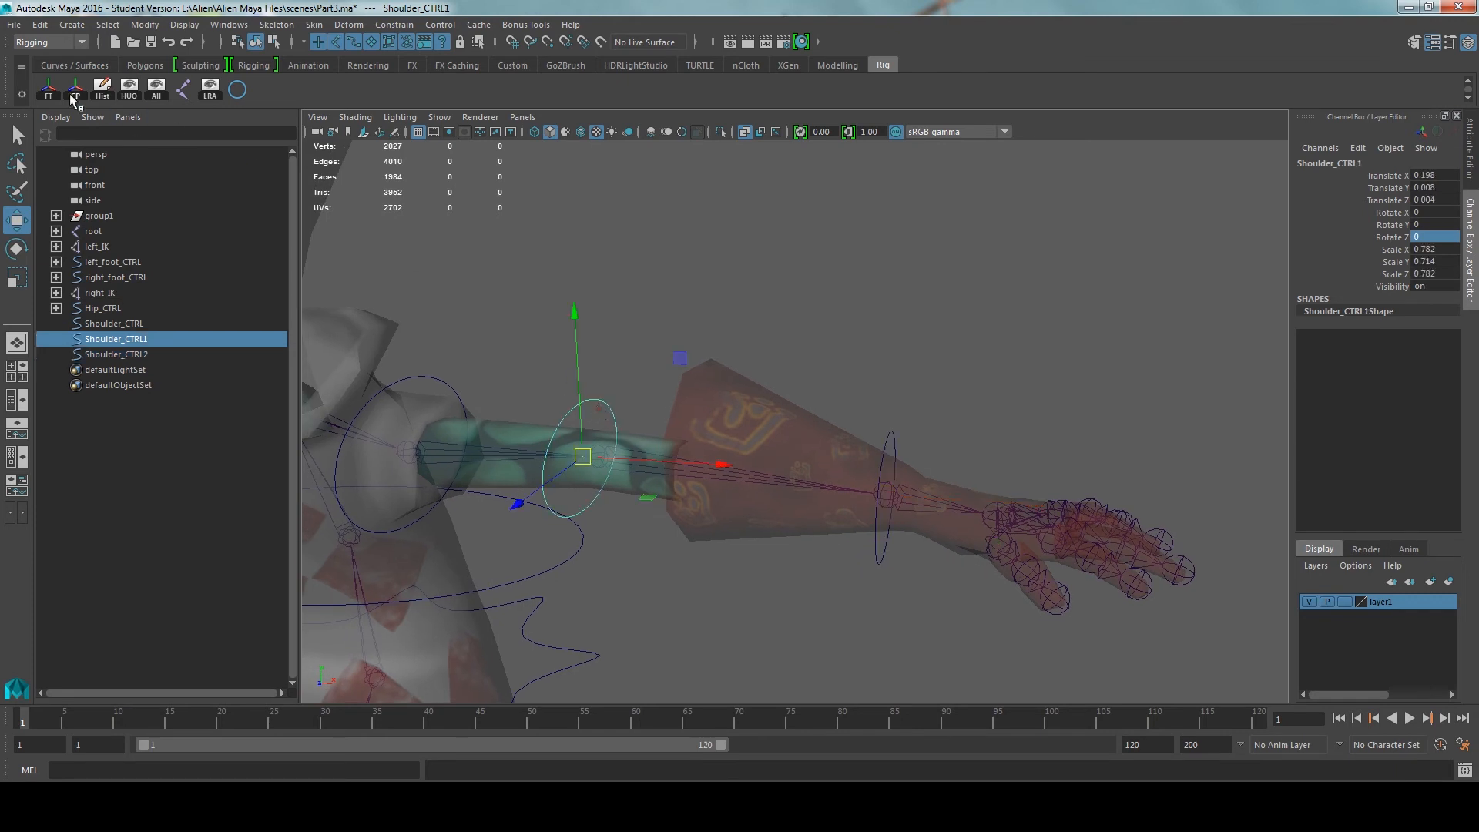
pyautogui.keyDown('alt'); pyautogui.moveTo(769, 390); pyautogui.dragTo(805, 375); pyautogui.keyUp('alt')
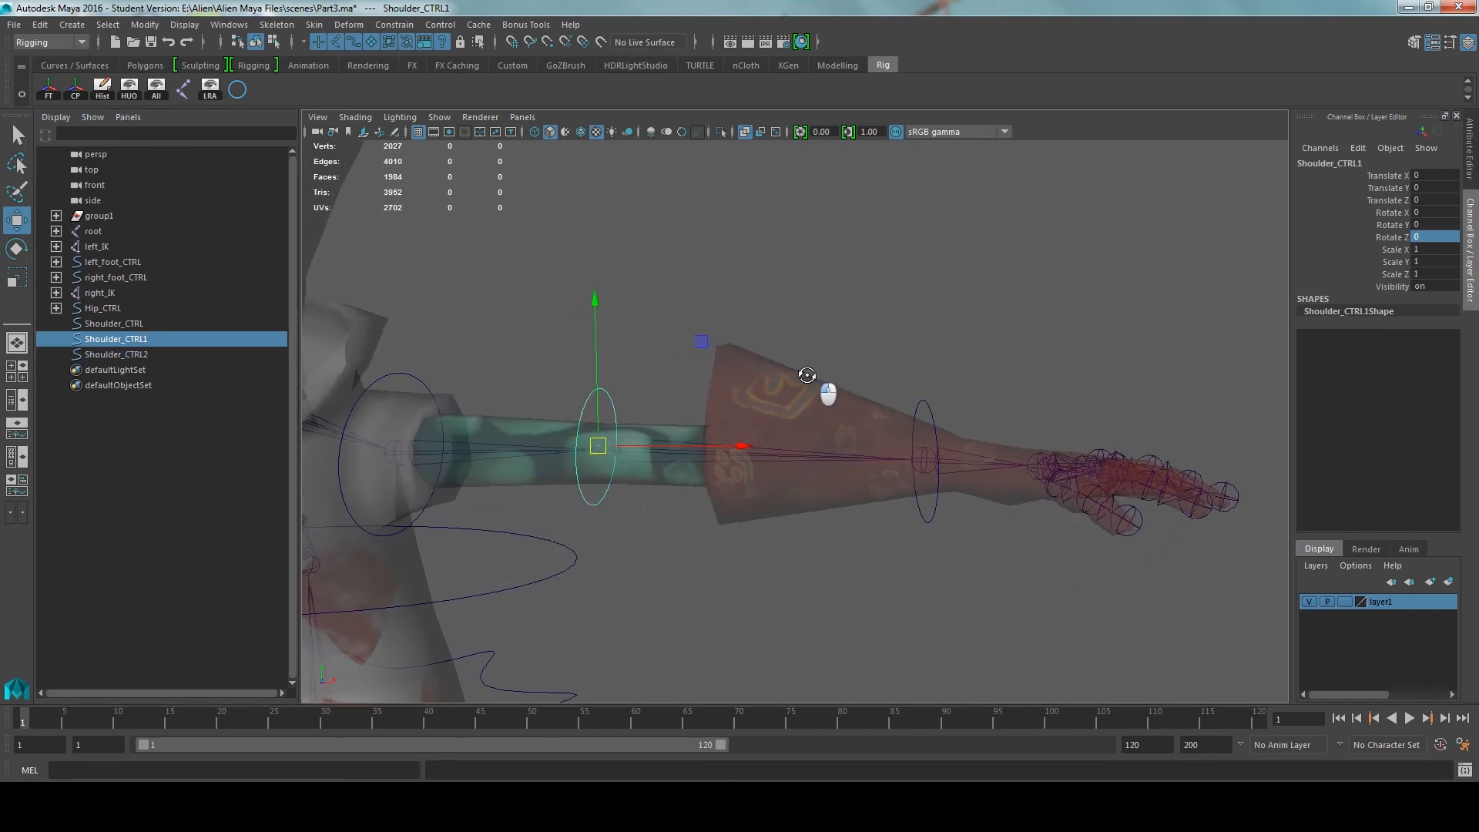
pyautogui.keyDown('alt'); pyautogui.moveTo(651, 361); pyautogui.dragTo(779, 353, button='middle'); pyautogui.keyUp('alt')
# Rename Shoulder_CTRL as right_Shoulder_CTRL in the Outliner
pyautogui.click(544, 379)
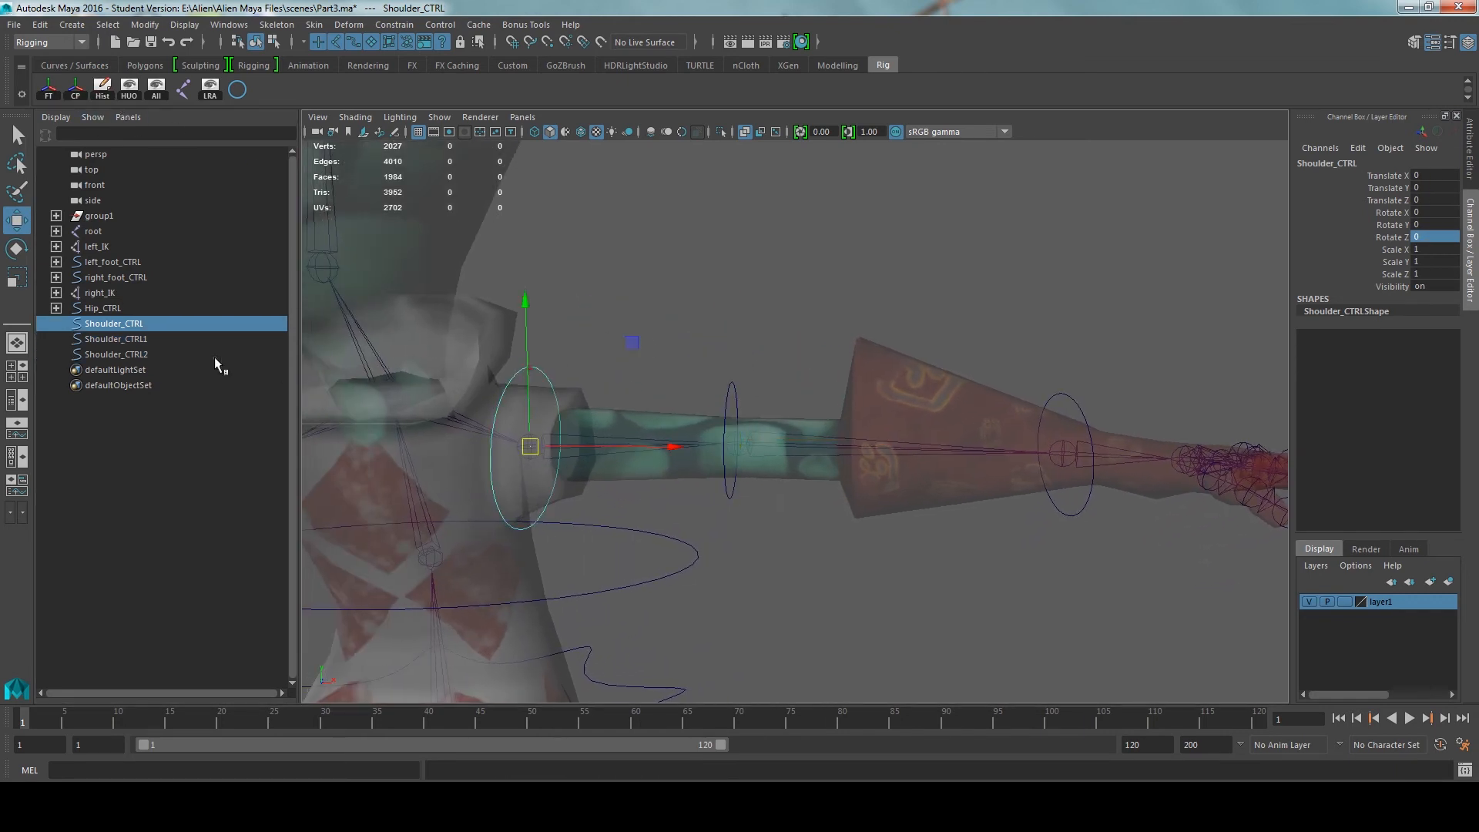
pyautogui.doubleClick(117, 335)
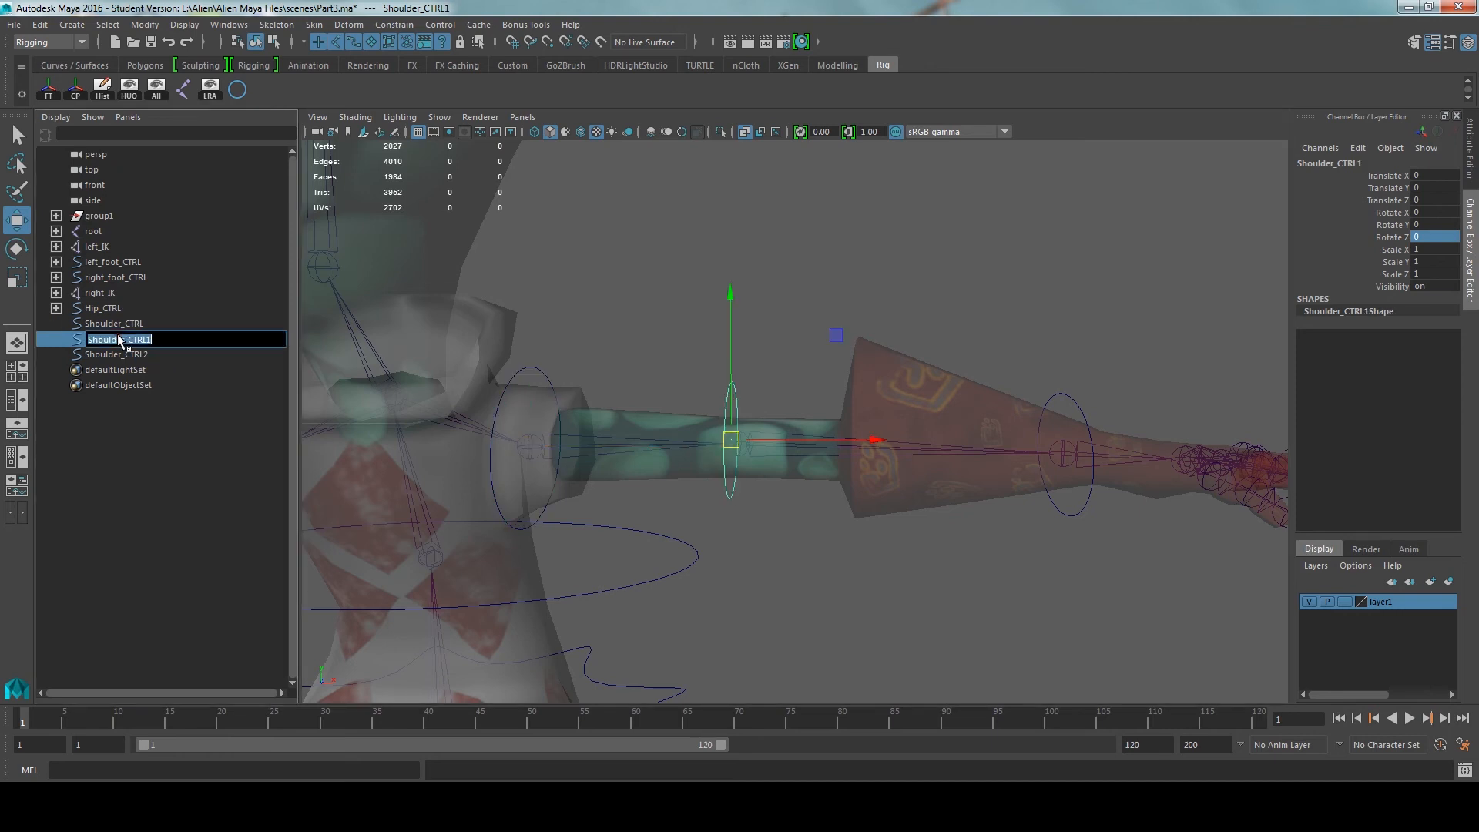
pyautogui.doubleClick(111, 323)
pyautogui.click(89, 323)
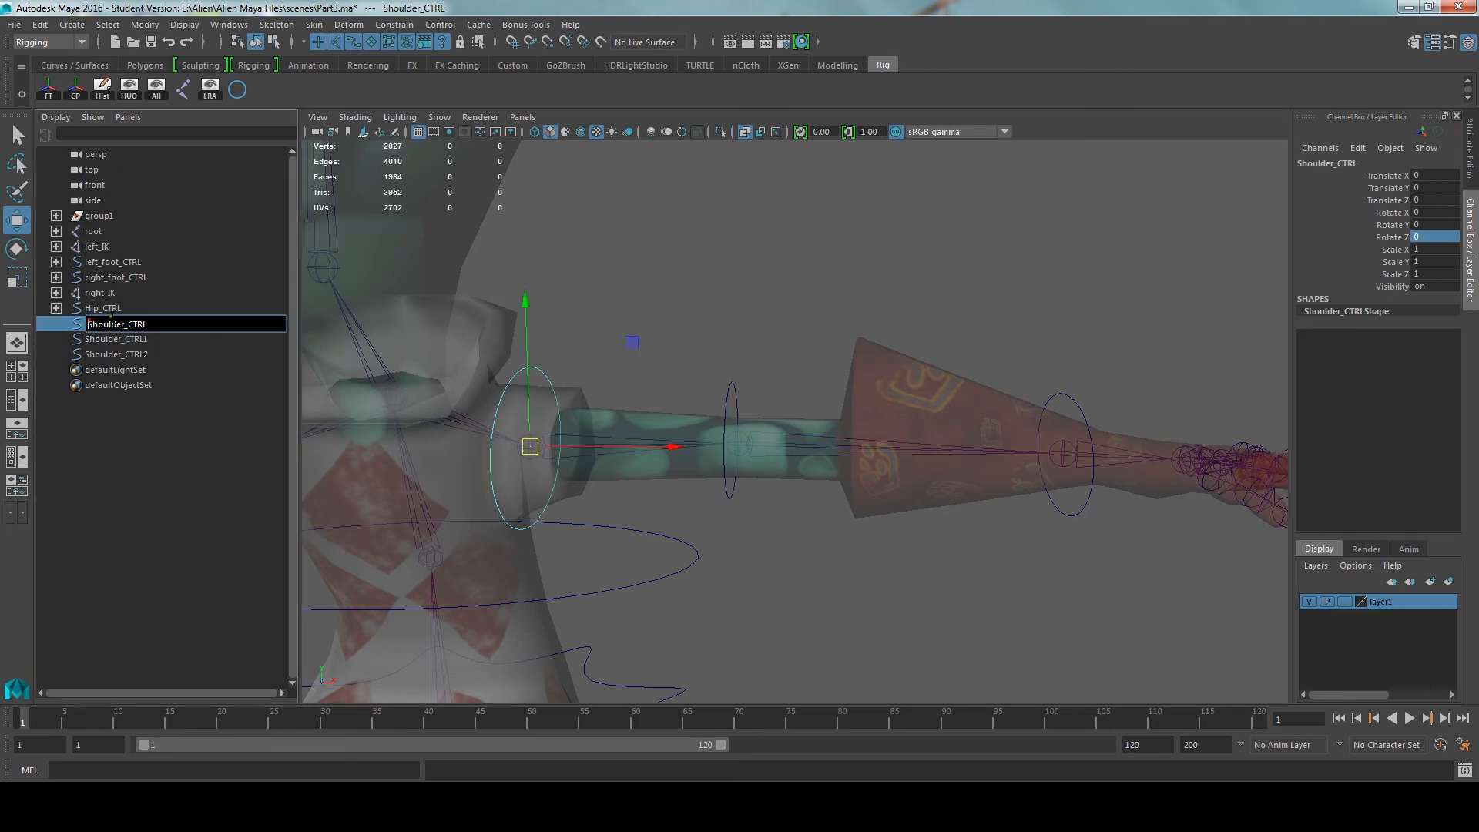
pyautogui.write('right_')
pyautogui.press('Return')
# Rename the elbow circle Shoulder_CTRL1 as right_elbow_CTRL
pyautogui.doubleClick(122, 339)
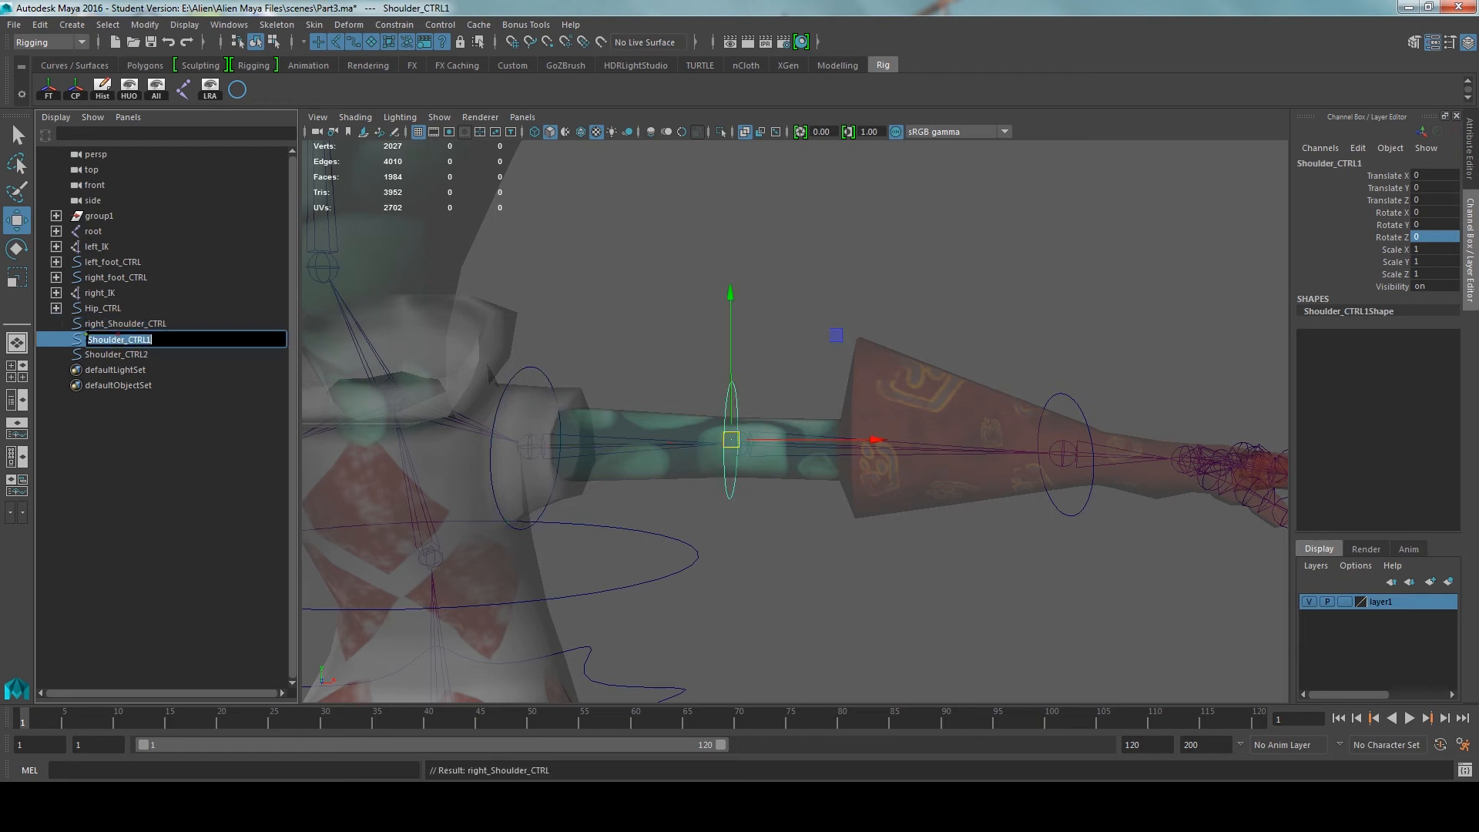
pyautogui.write('right_elbow')
pyautogui.press('Return')
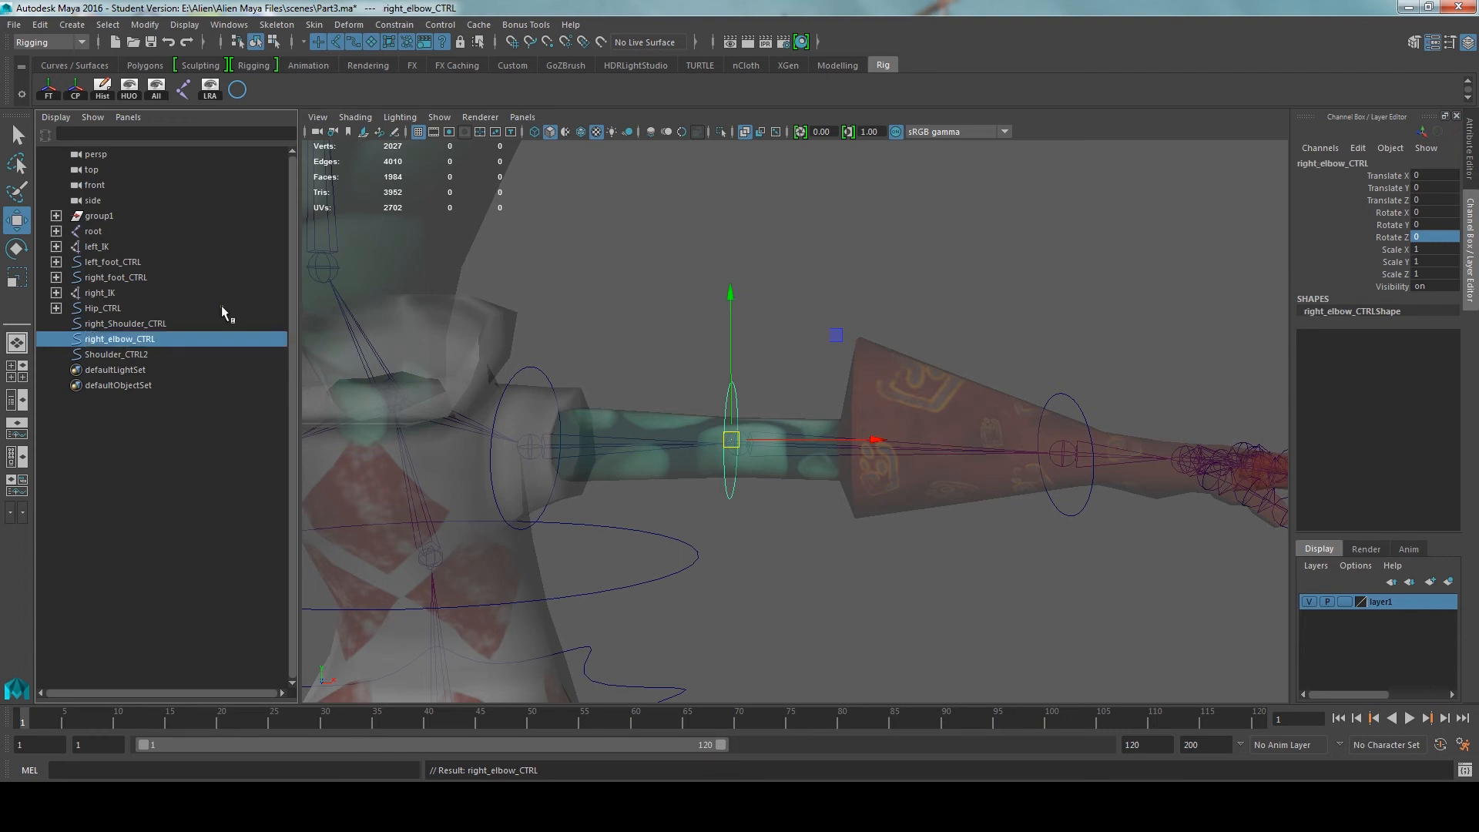
# Change the shoulder control's name to use a lowercase s: right_shoulder_CTRL
pyautogui.doubleClick(108, 322)
pyautogui.click(113, 323)
pyautogui.press('BackSpace')
pyautogui.write('s')
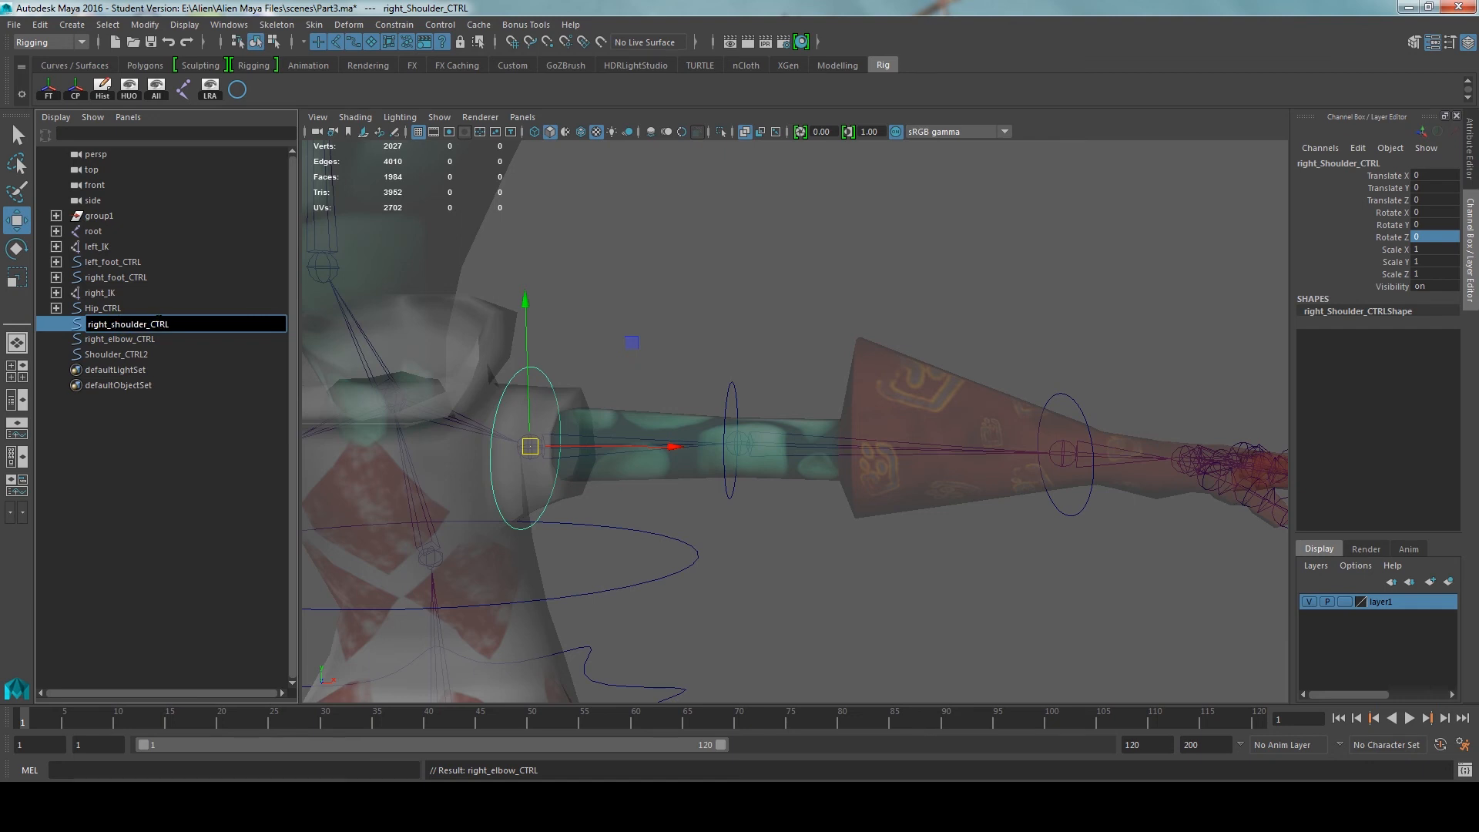
# Rename the wrist circle Shoulder_CTRL2 as right_wrist_CTRL
pyautogui.doubleClick(142, 354)
pyautogui.write('rig')
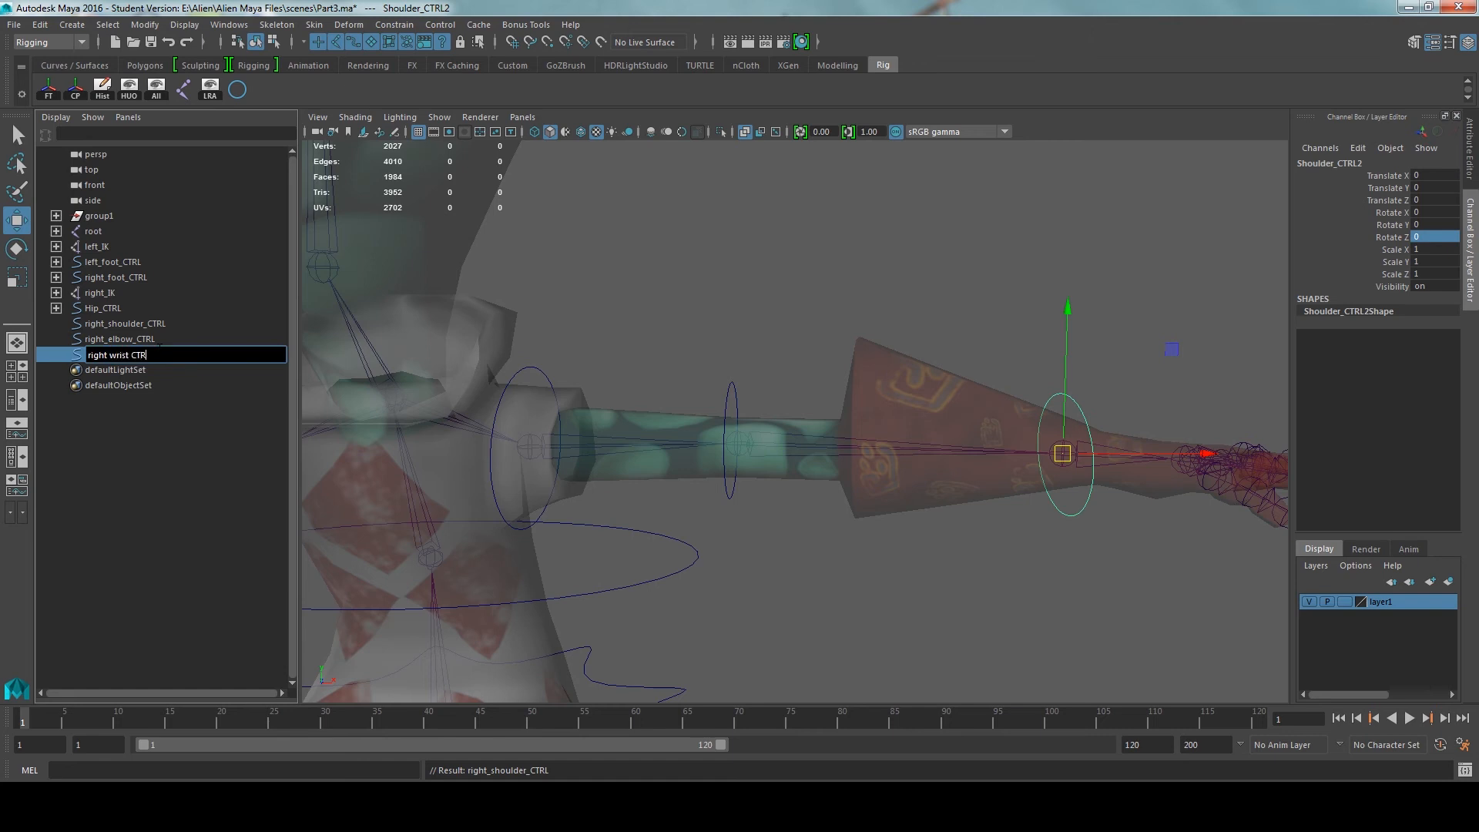
pyautogui.write('ht_wrist_CTRL')
pyautogui.press('Return')
# Deselect everything and examine the right arm controls and hand joints from several angles
pyautogui.keyDown('alt'); pyautogui.moveTo(834, 444); pyautogui.dragTo(814, 482); pyautogui.keyUp('alt')
pyautogui.click(928, 405)
pyautogui.scroll(-5, 915, 419)
pyautogui.keyDown('alt'); pyautogui.moveTo(915, 418); pyautogui.dragTo(1000, 406); pyautogui.keyUp('alt')
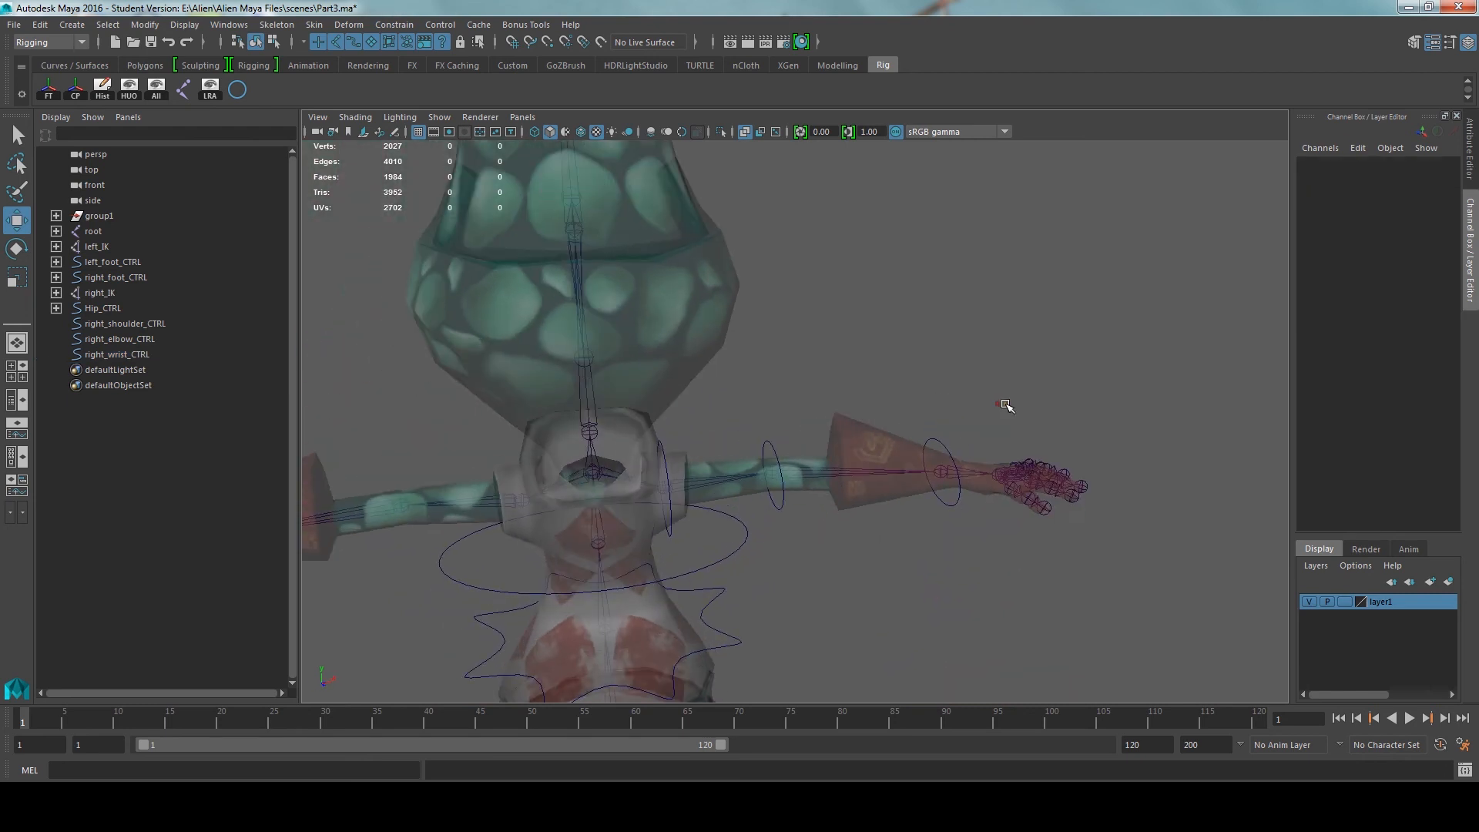
pyautogui.keyDown('alt'); pyautogui.moveTo(1000, 406); pyautogui.dragTo(841, 386, button='middle'); pyautogui.keyUp('alt')
pyautogui.scroll(3, 842, 386)
pyautogui.keyDown('alt'); pyautogui.moveTo(842, 386); pyautogui.dragTo(749, 524); pyautogui.keyUp('alt')
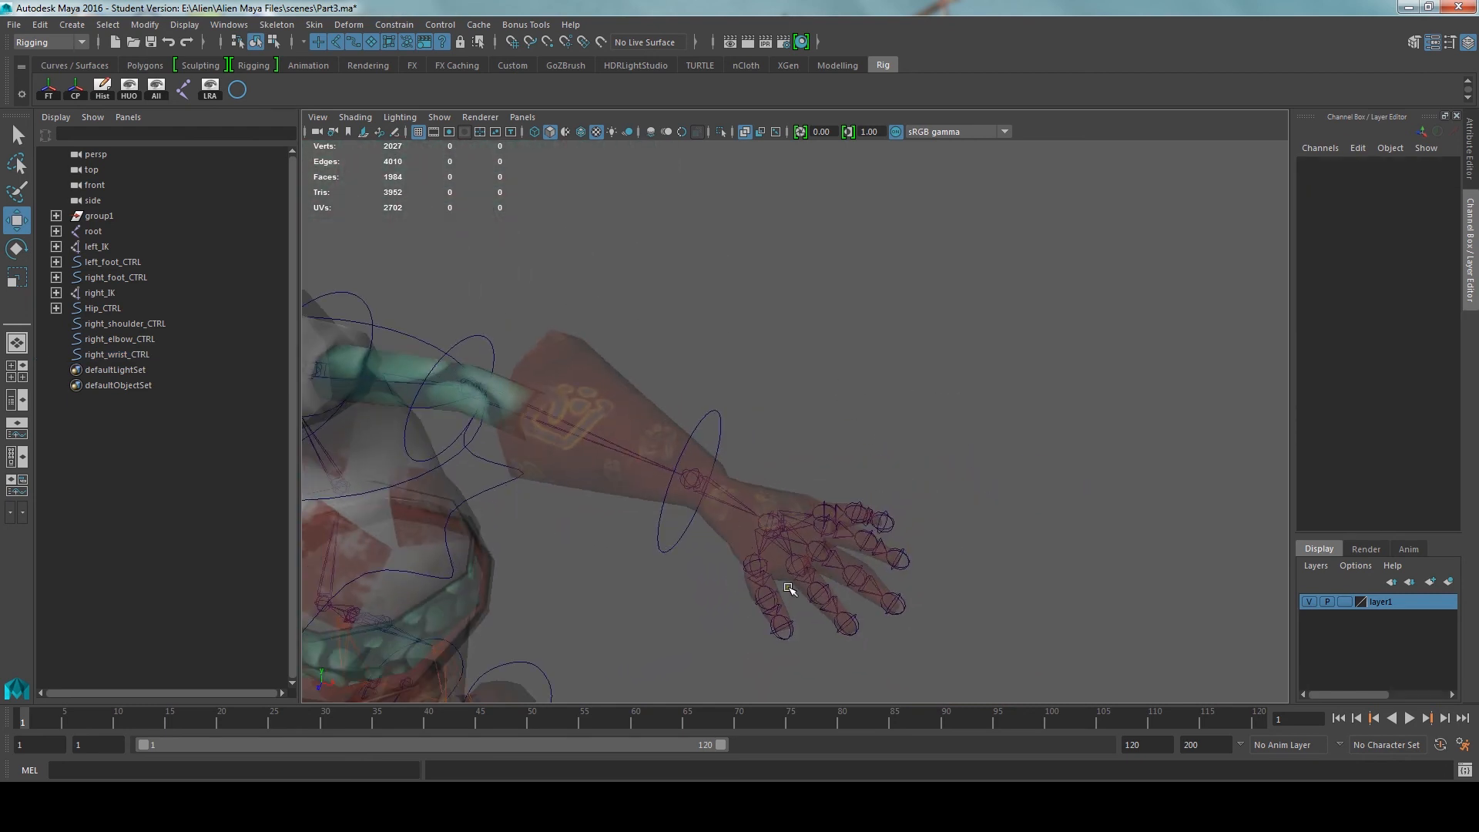
pyautogui.scroll(-3, 788, 591)
pyautogui.keyDown('alt'); pyautogui.moveTo(700, 512); pyautogui.dragTo(758, 453); pyautogui.keyUp('alt')
pyautogui.scroll(-5, 786, 426)
pyautogui.scroll(7, 728, 434)
pyautogui.keyDown('alt'); pyautogui.moveTo(658, 416); pyautogui.dragTo(762, 436, button='middle'); pyautogui.keyUp('alt')
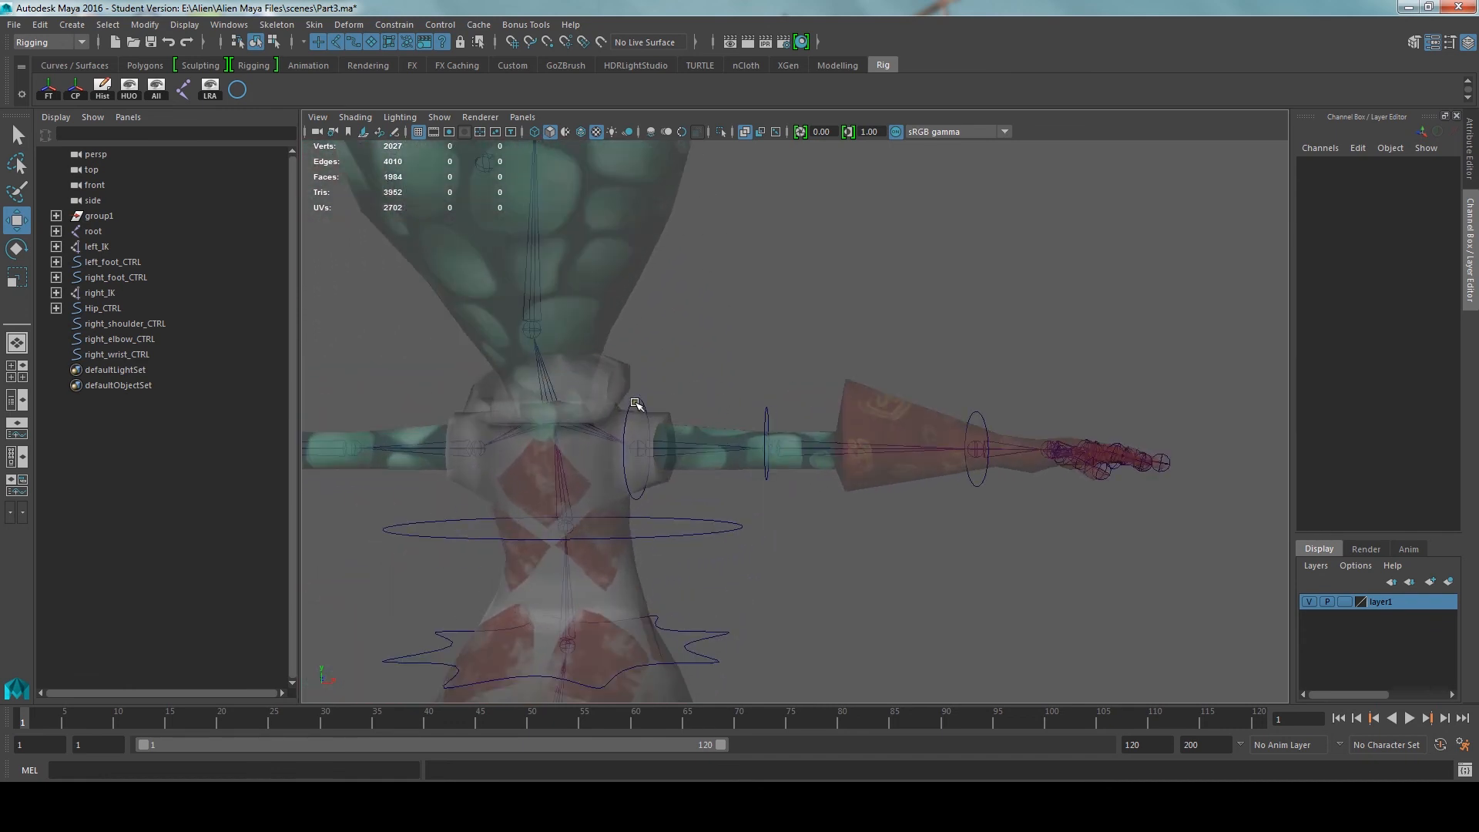
# Group right_shoulder_CTRL, right_elbow_CTRL and right_wrist_CTRL together
pyautogui.click(635, 408)
pyautogui.keyDown('alt'); pyautogui.moveTo(651, 409); pyautogui.dragTo(674, 433, button='middle'); pyautogui.keyUp('alt')
pyautogui.keyDown('shift'); pyautogui.click(791, 445); pyautogui.keyUp('shift')
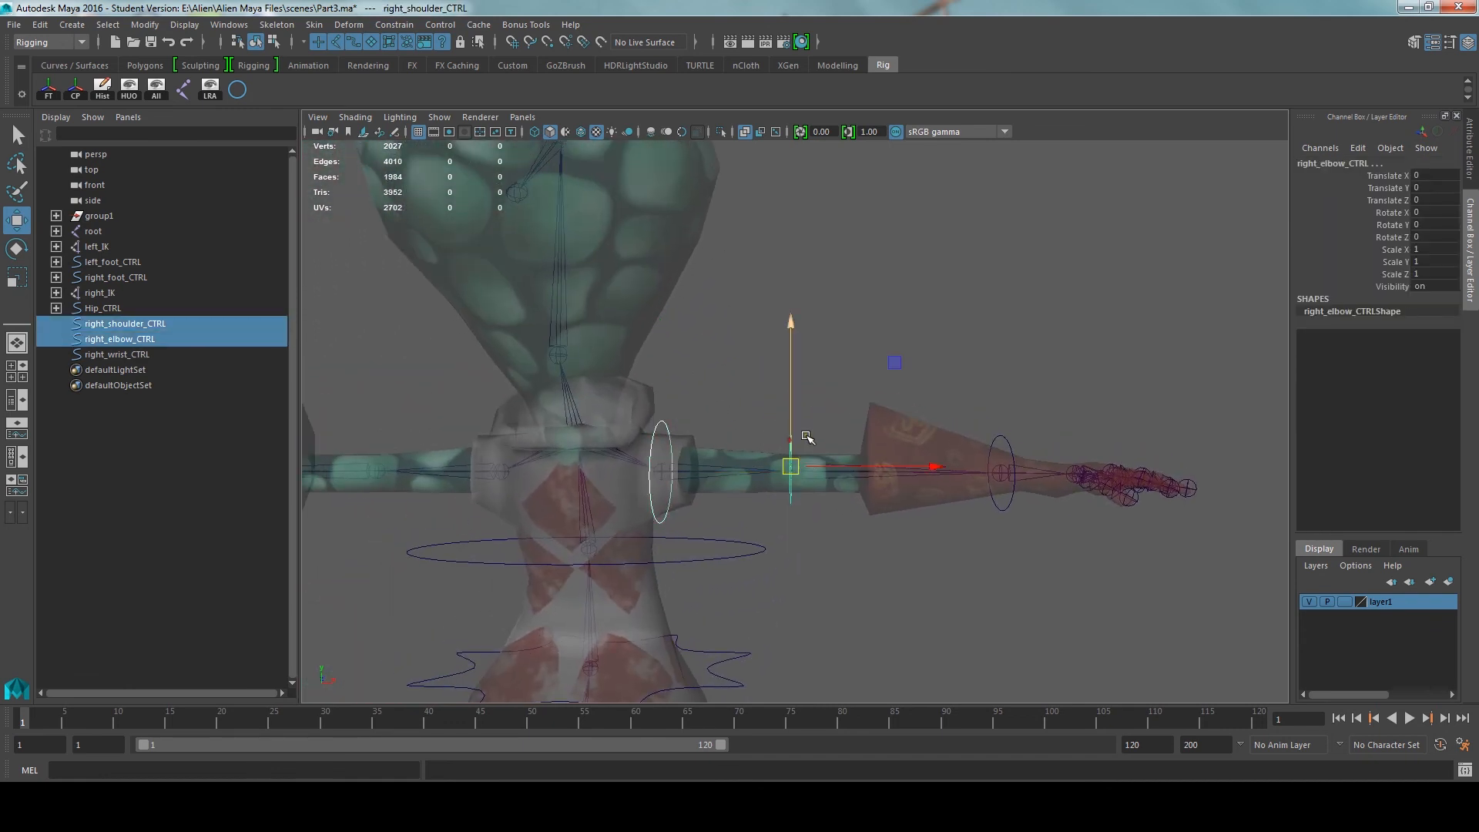
pyautogui.keyDown('shift'); pyautogui.click(1000, 440); pyautogui.keyUp('shift')
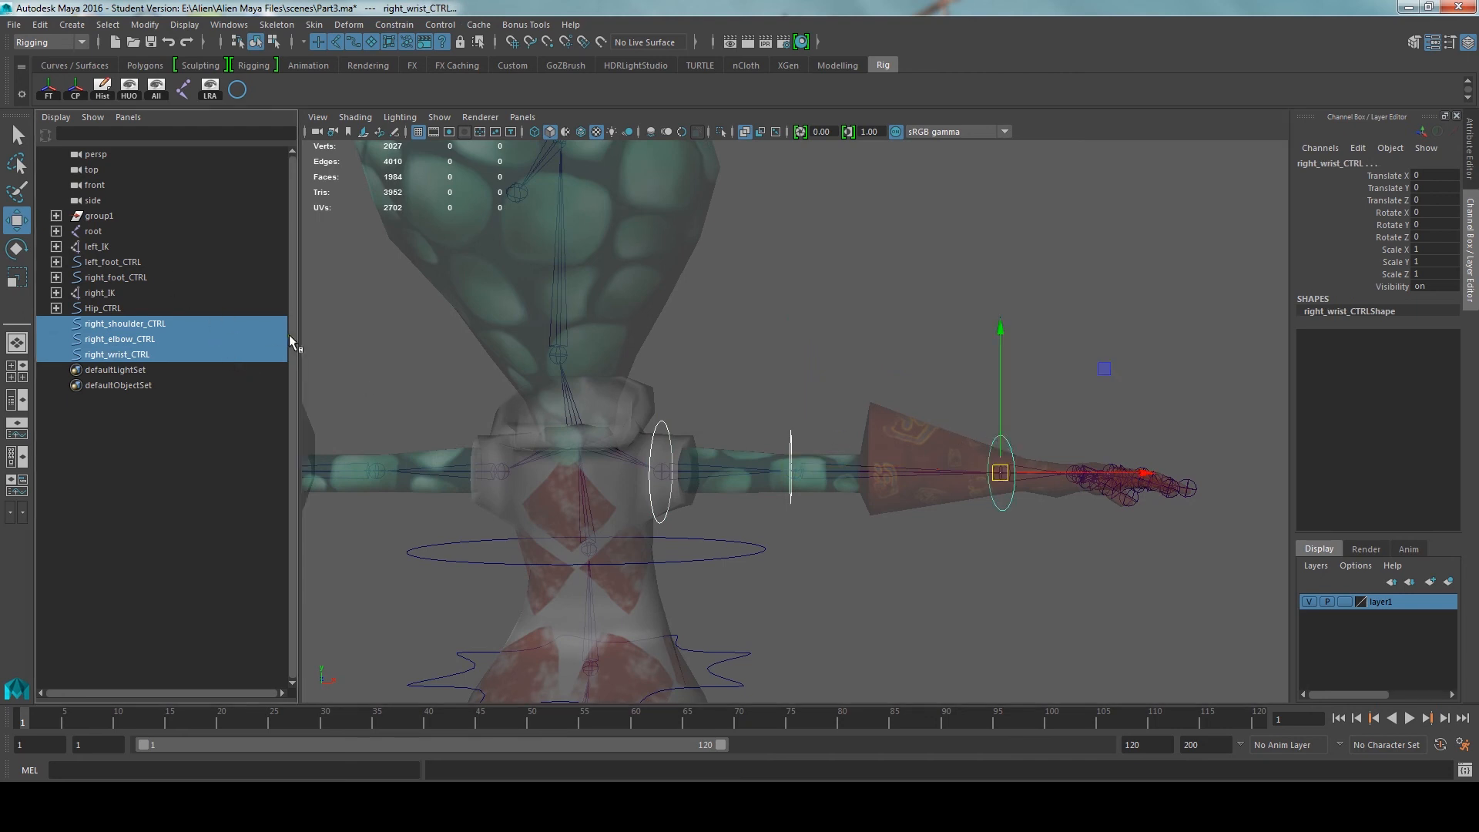
pyautogui.hotkey('ctrl', 'g')
pyautogui.scroll(-3, 668, 407)
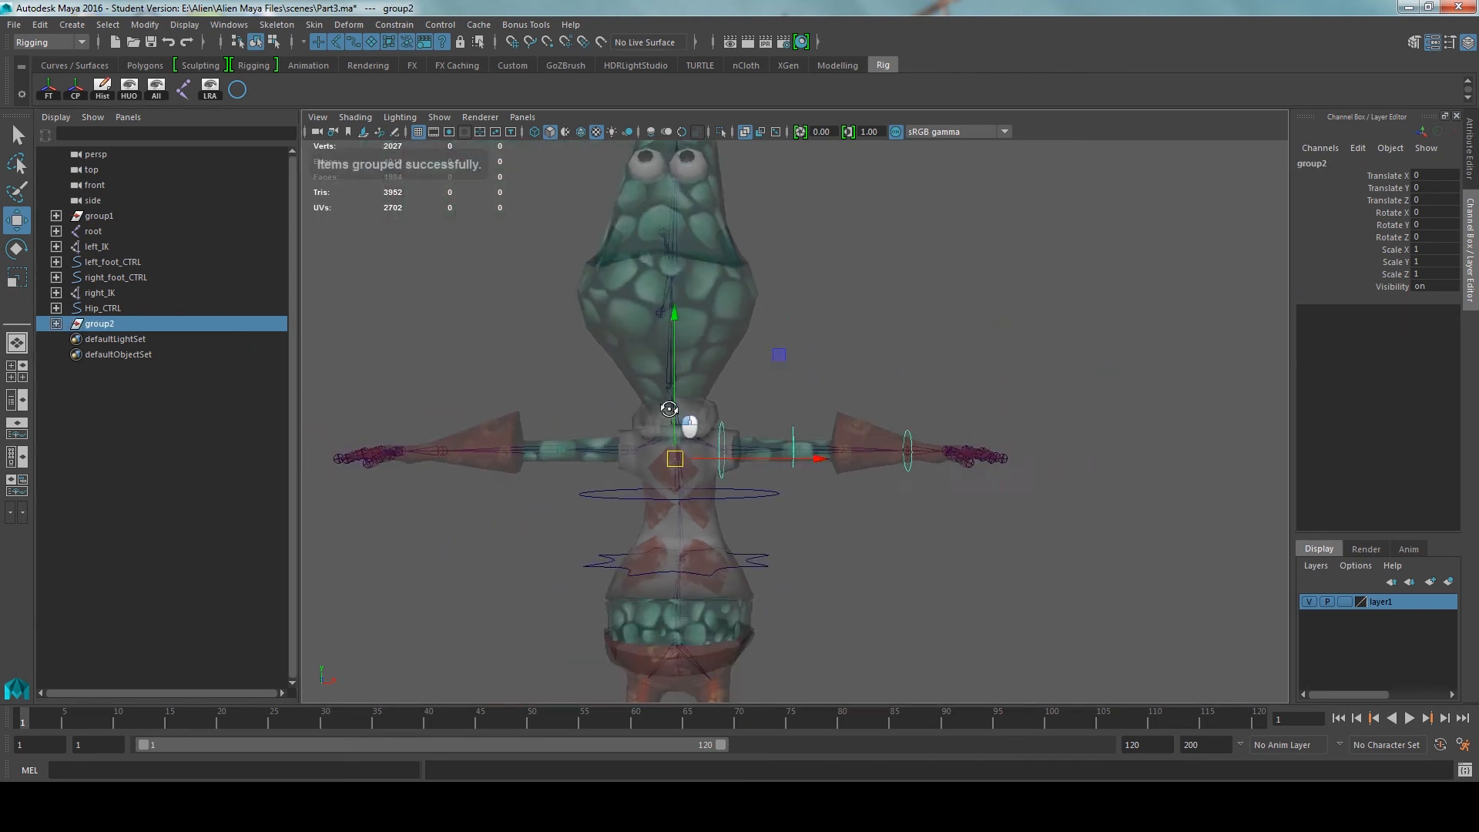
pyautogui.keyDown('alt'); pyautogui.moveTo(667, 407); pyautogui.dragTo(699, 482); pyautogui.keyUp('alt')
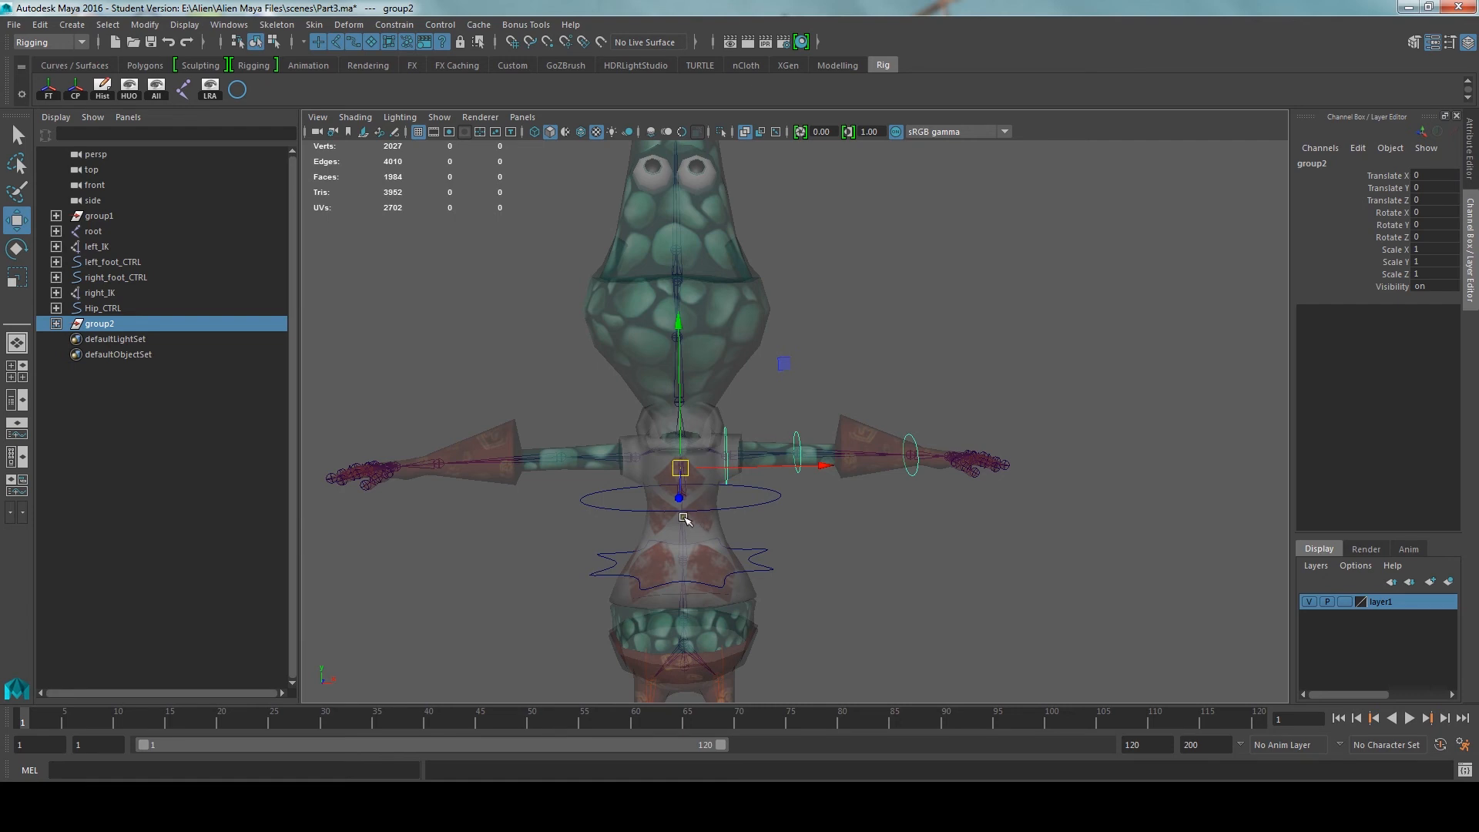
# Duplicate the arm control group and mirror the copy to the other arm with Scale X at -1
pyautogui.hotkey('ctrl', 'd')
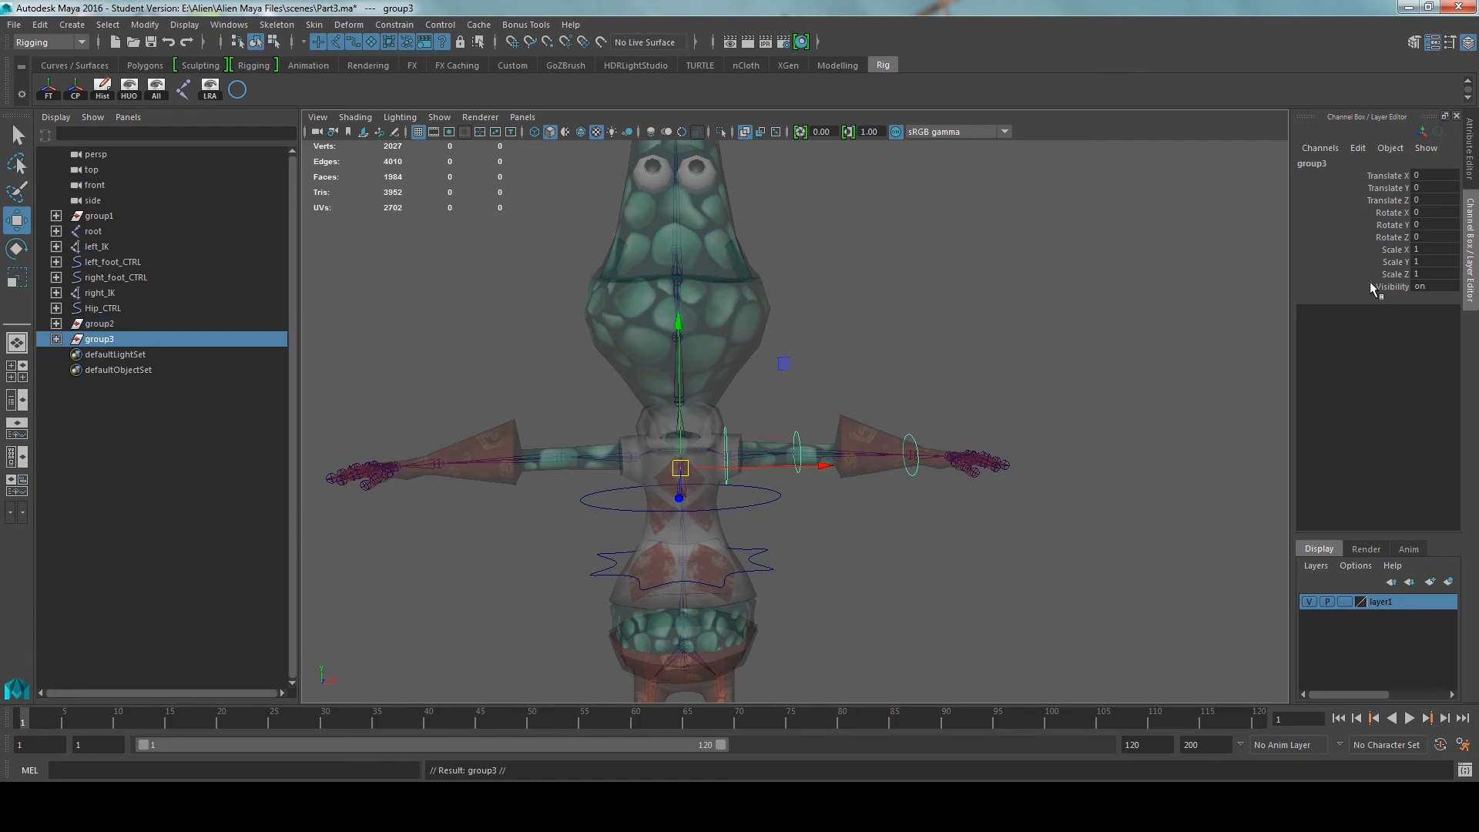
pyautogui.doubleClick(1436, 249)
pyautogui.press('Return')
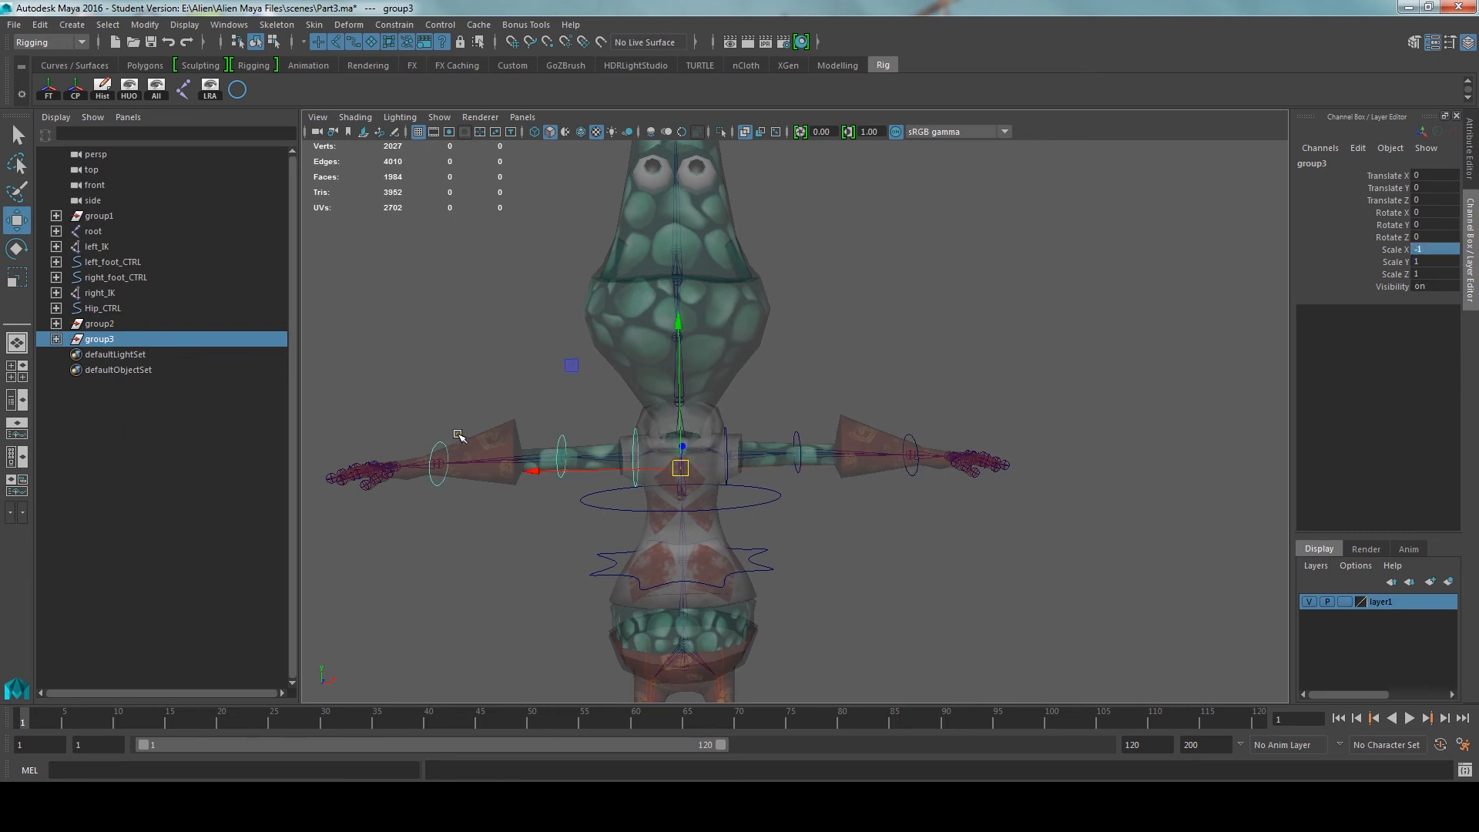
# Ungroup the original arm control group and its mirrored copy
pyautogui.click(86, 324)
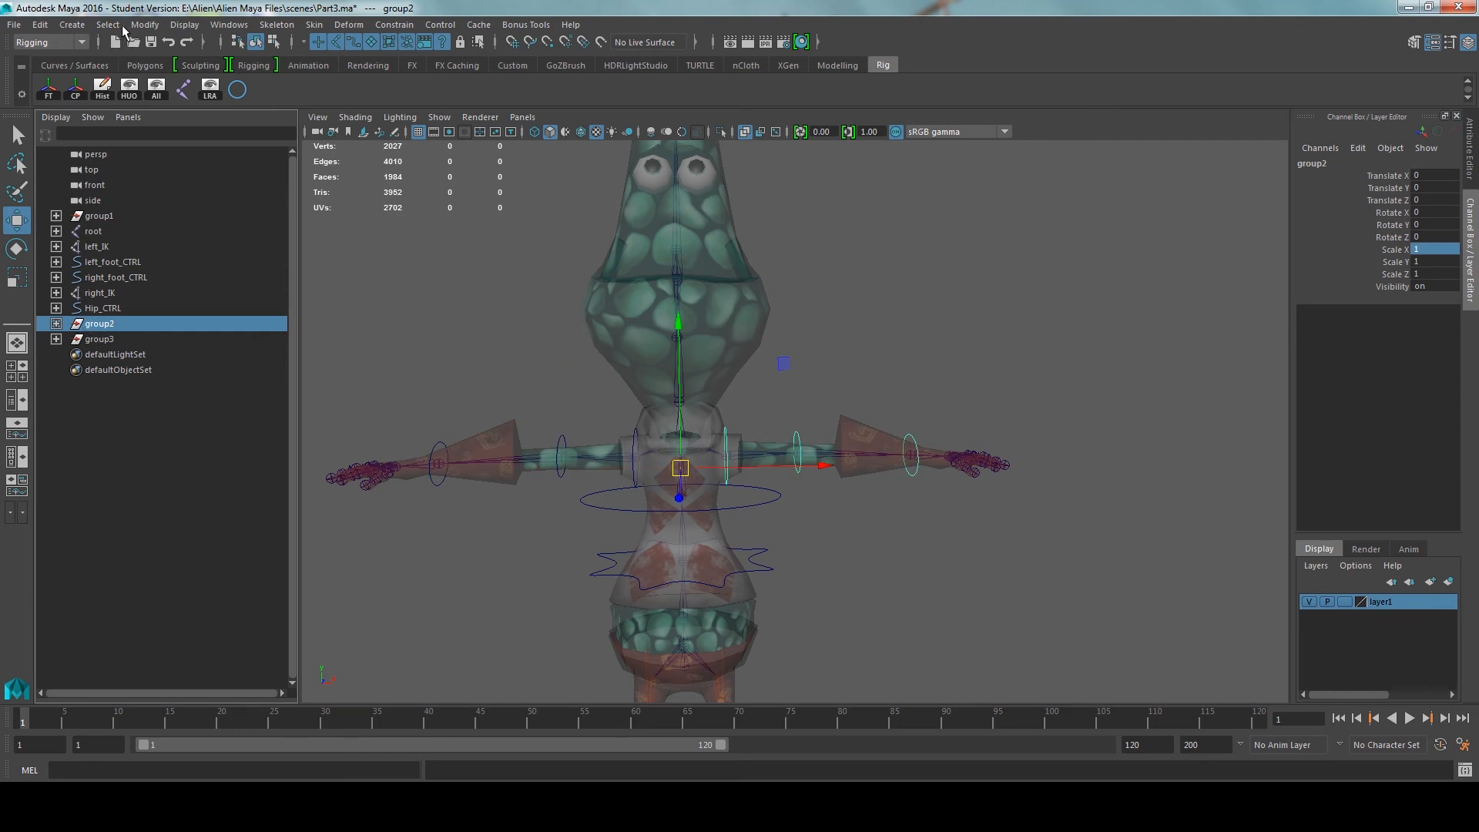
pyautogui.click(40, 25)
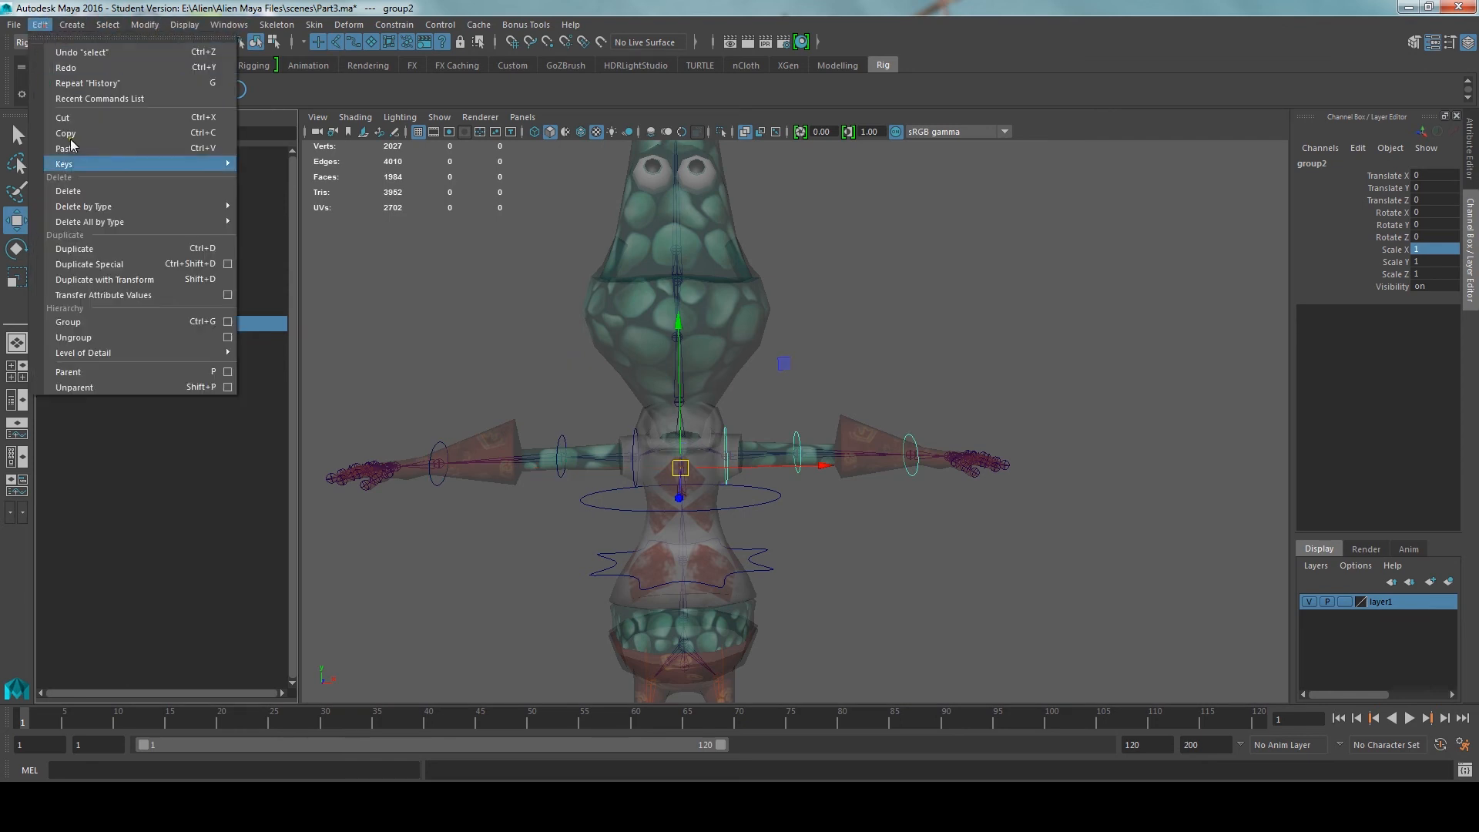
pyautogui.click(94, 334)
pyautogui.click(110, 330)
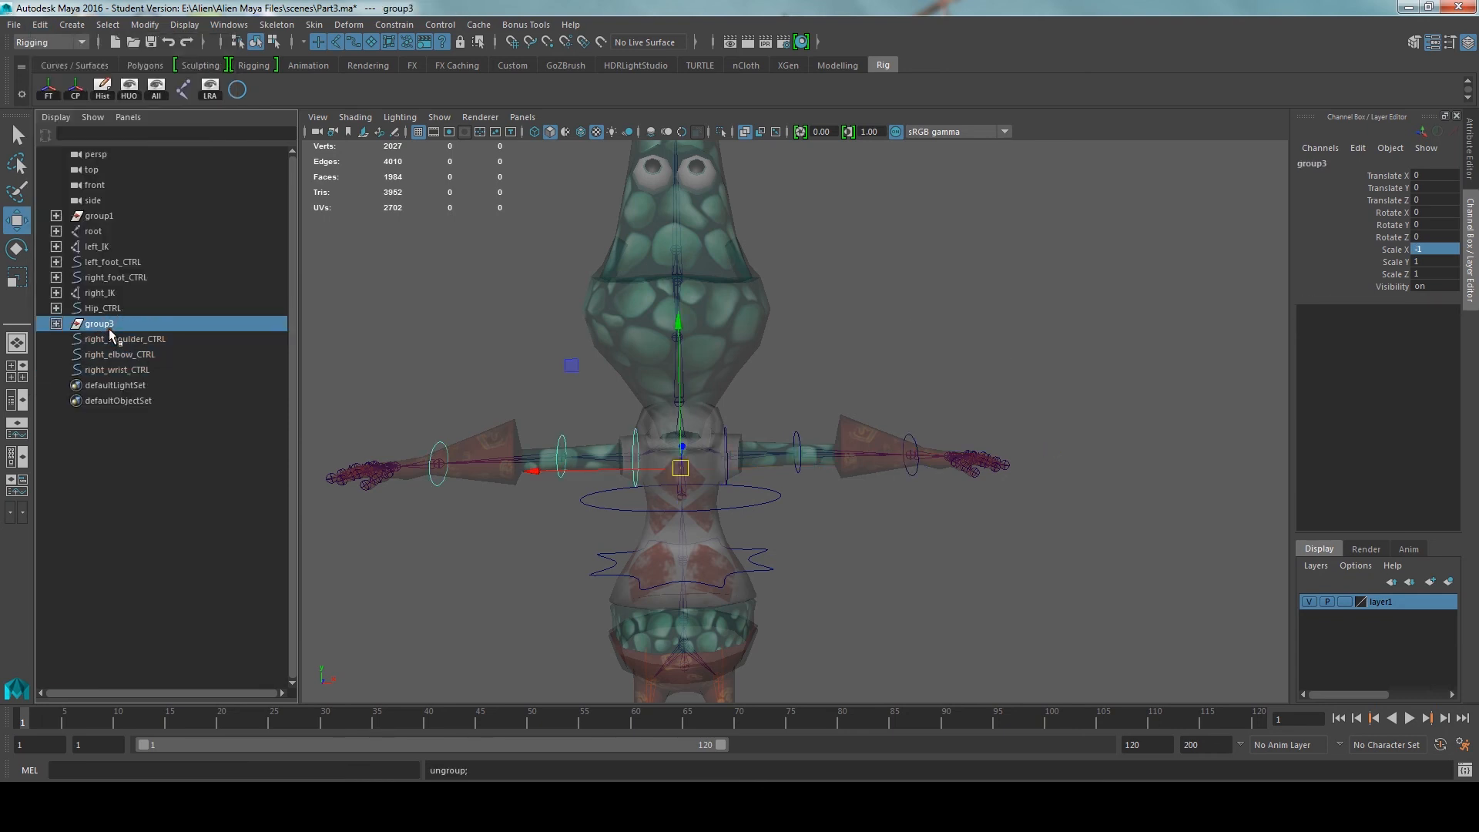
pyautogui.press('g')
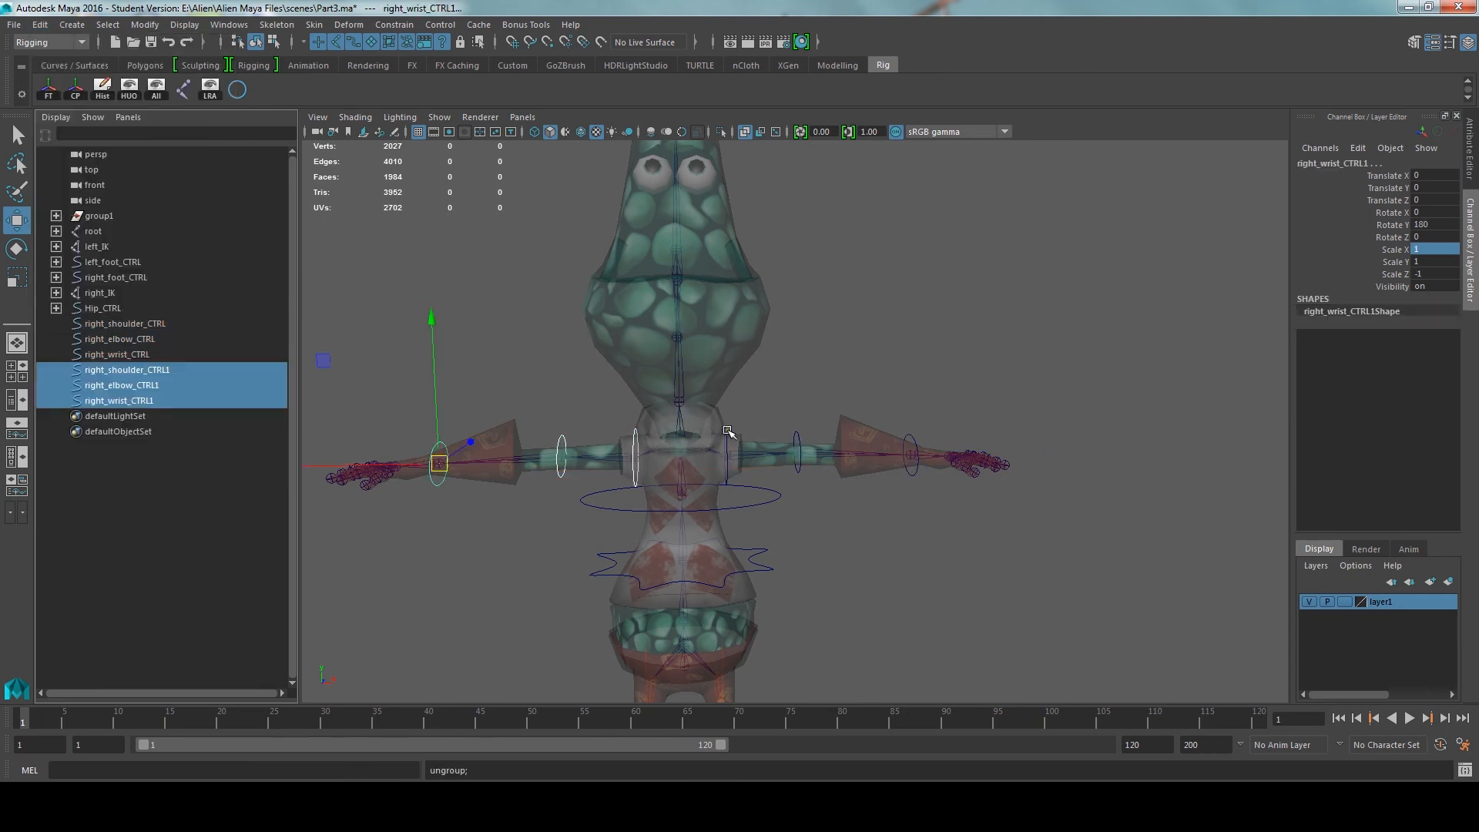
# Select right_shoulder_CTRL, right_elbow_CTRL and right_wrist_CTRL together to check which arm they sit on
pyautogui.click(124, 324)
pyautogui.keyDown('shift'); pyautogui.click(131, 368); pyautogui.keyUp('shift')
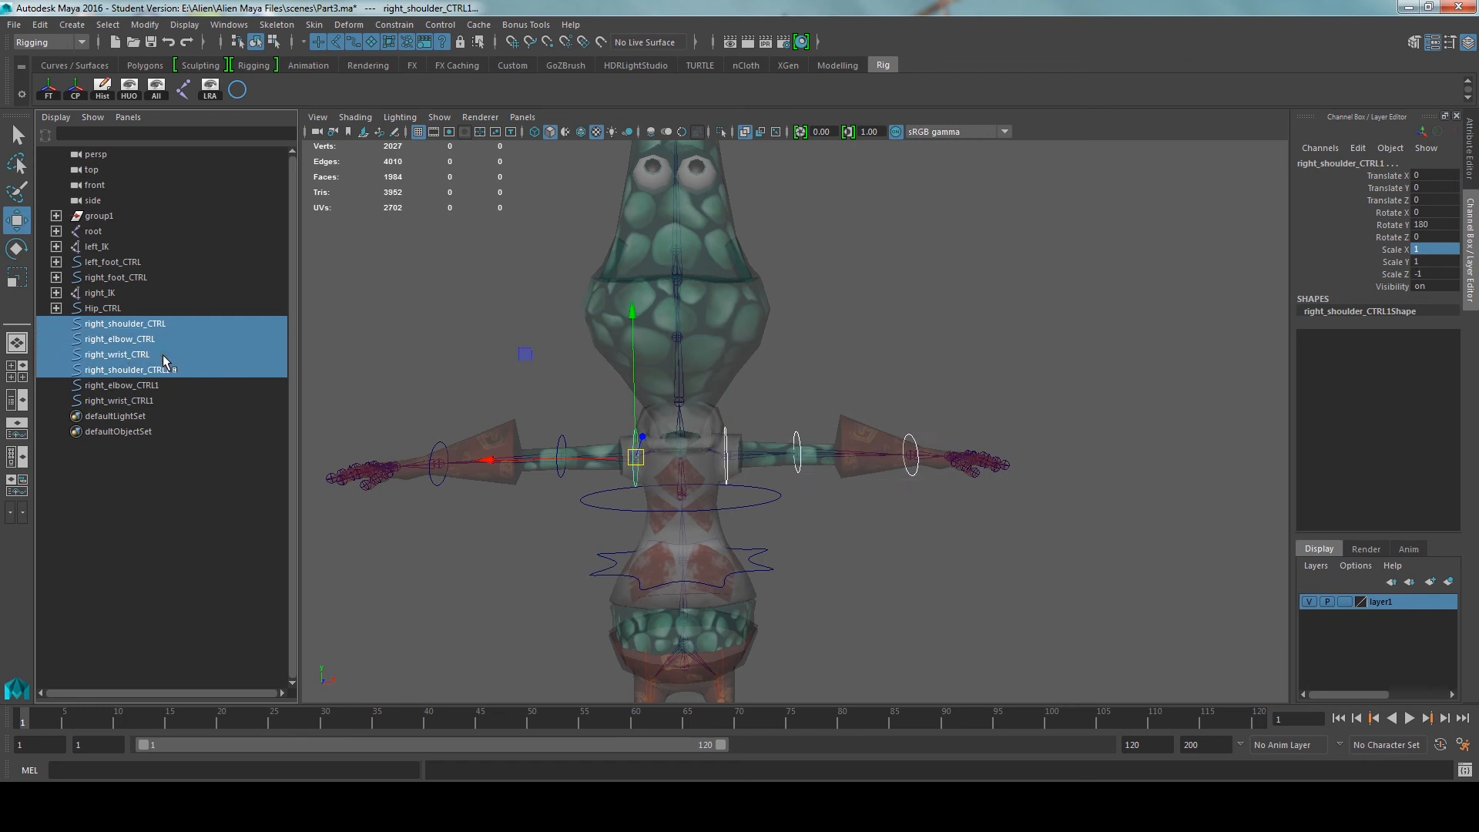
pyautogui.scroll(2, 511, 368)
pyautogui.keyDown('ctrl'); pyautogui.click(104, 371); pyautogui.keyUp('ctrl')
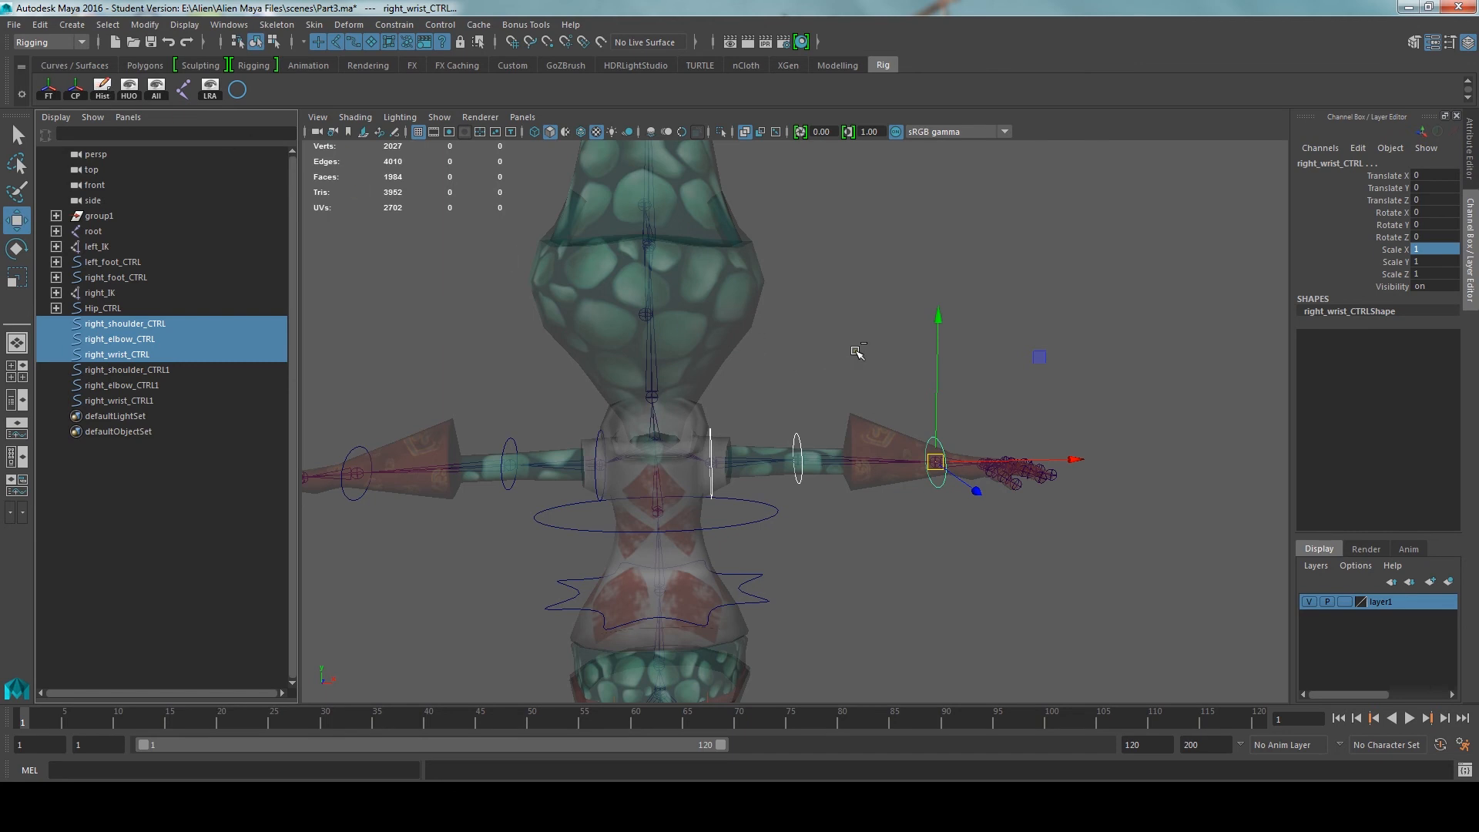
pyautogui.scroll(5, 855, 354)
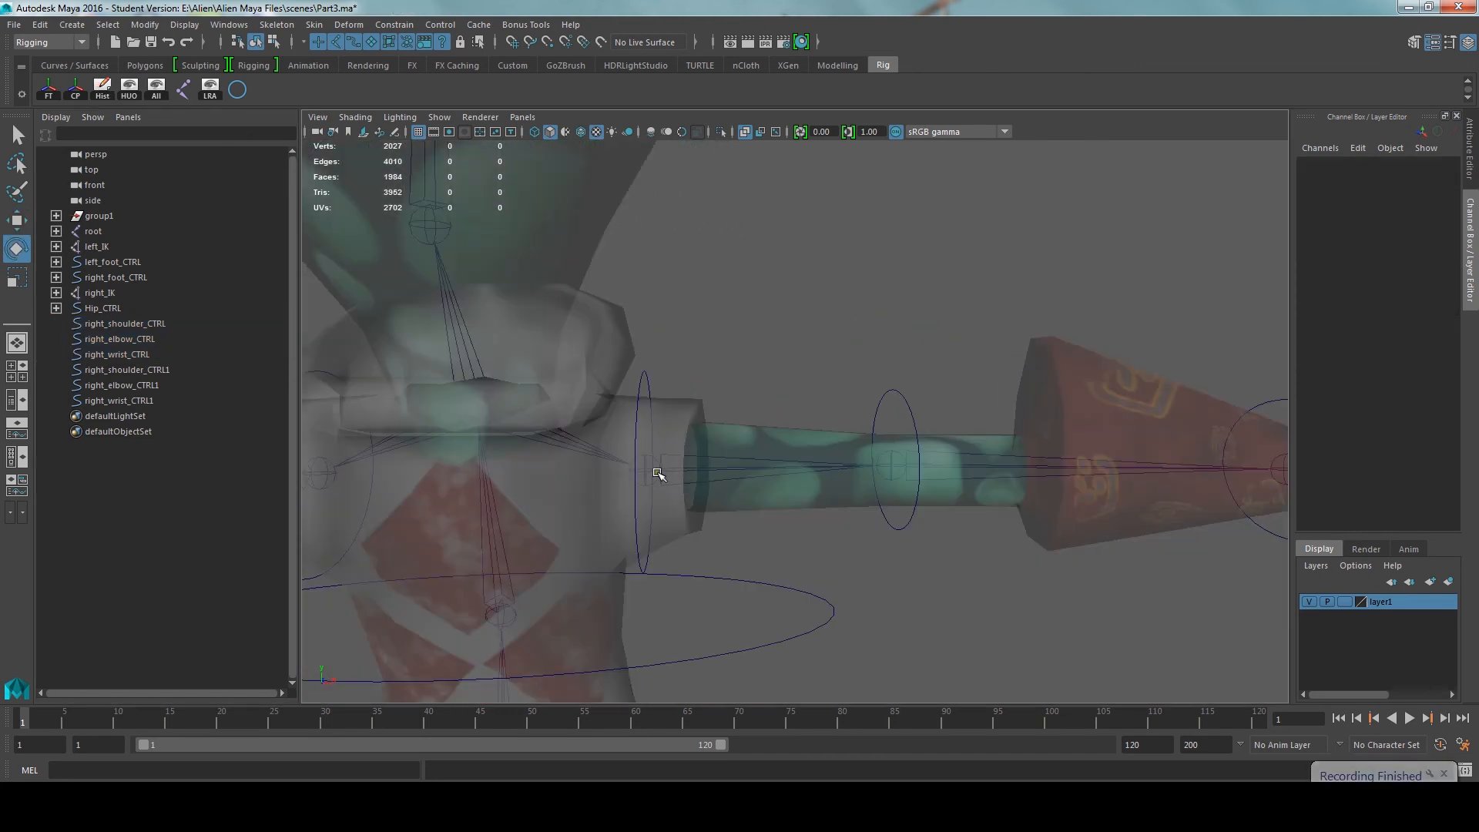
# Orient-constrain the left_shoulder joint to right_shoulder_CTRL
pyautogui.moveTo(658, 474)
pyautogui.keyDown('alt'); pyautogui.mouseDown()
pyautogui.moveTo(674, 455)
pyautogui.moveTo(650, 495)
pyautogui.mouseUp(); pyautogui.keyUp('alt')
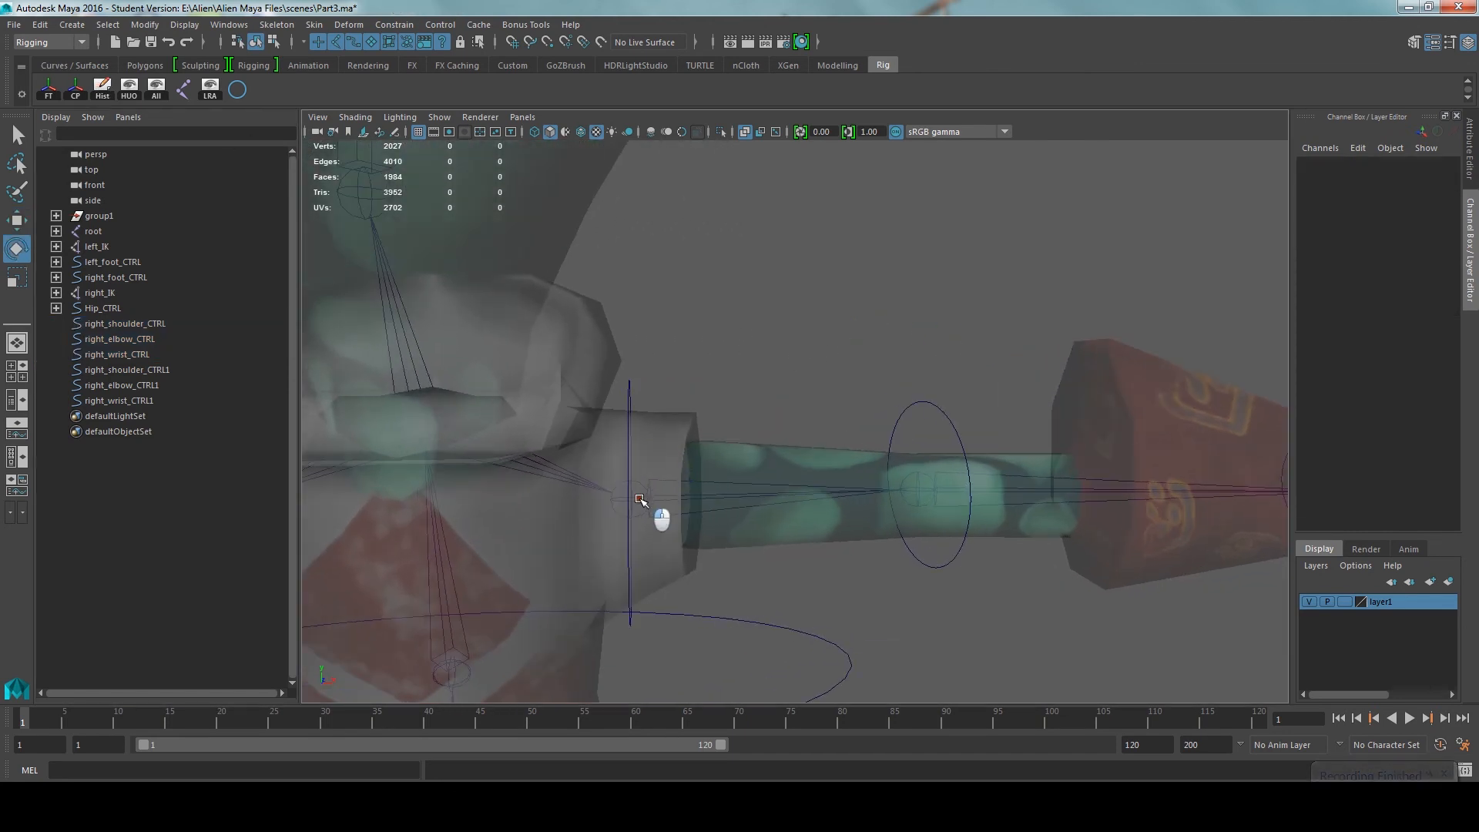
pyautogui.click(637, 501)
pyautogui.press('w')
pyautogui.keyDown('alt'); pyautogui.moveTo(701, 419); pyautogui.dragTo(687, 416); pyautogui.keyUp('alt')
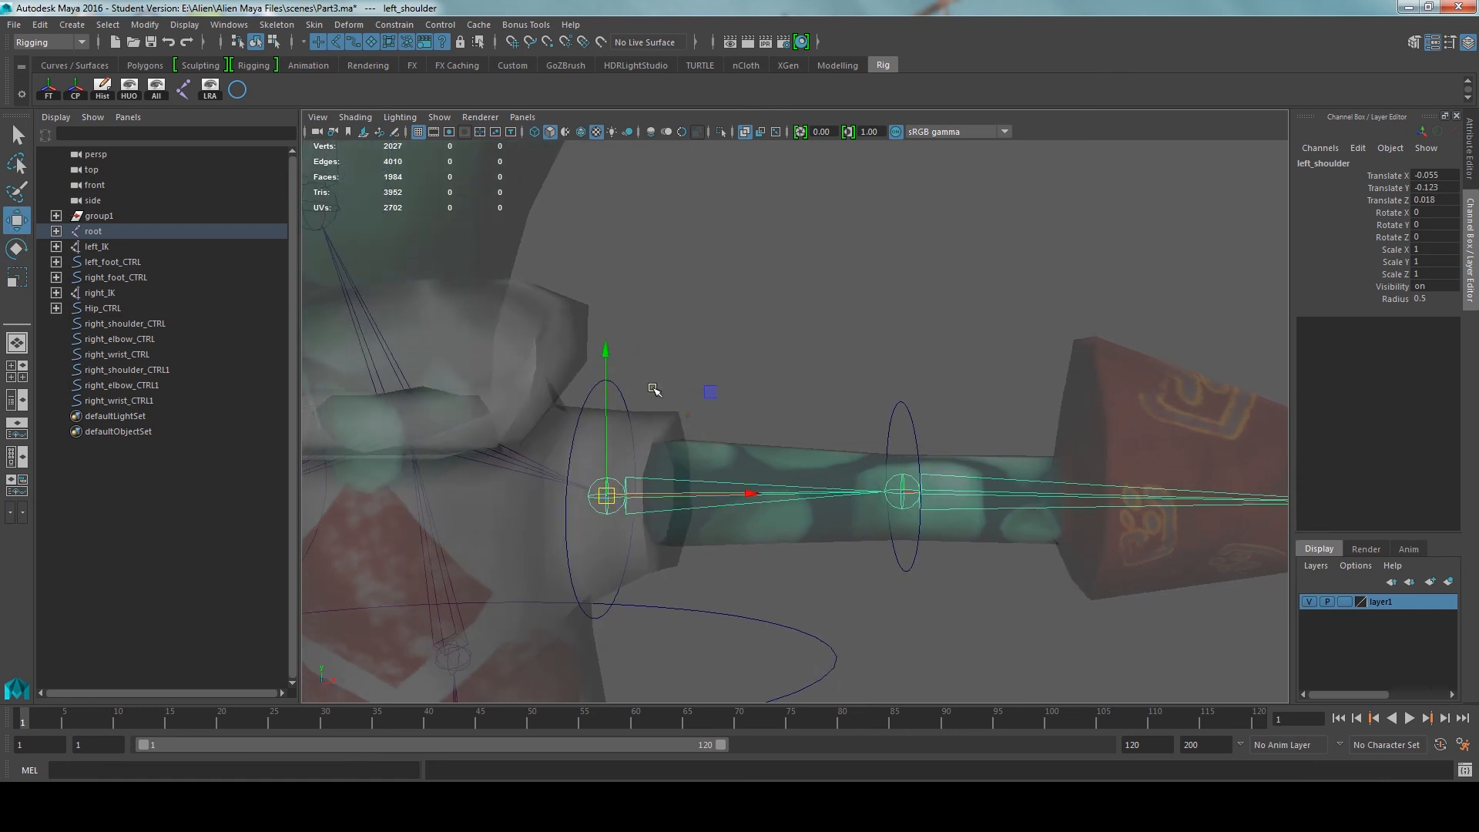
pyautogui.click(738, 348)
pyautogui.click(620, 395)
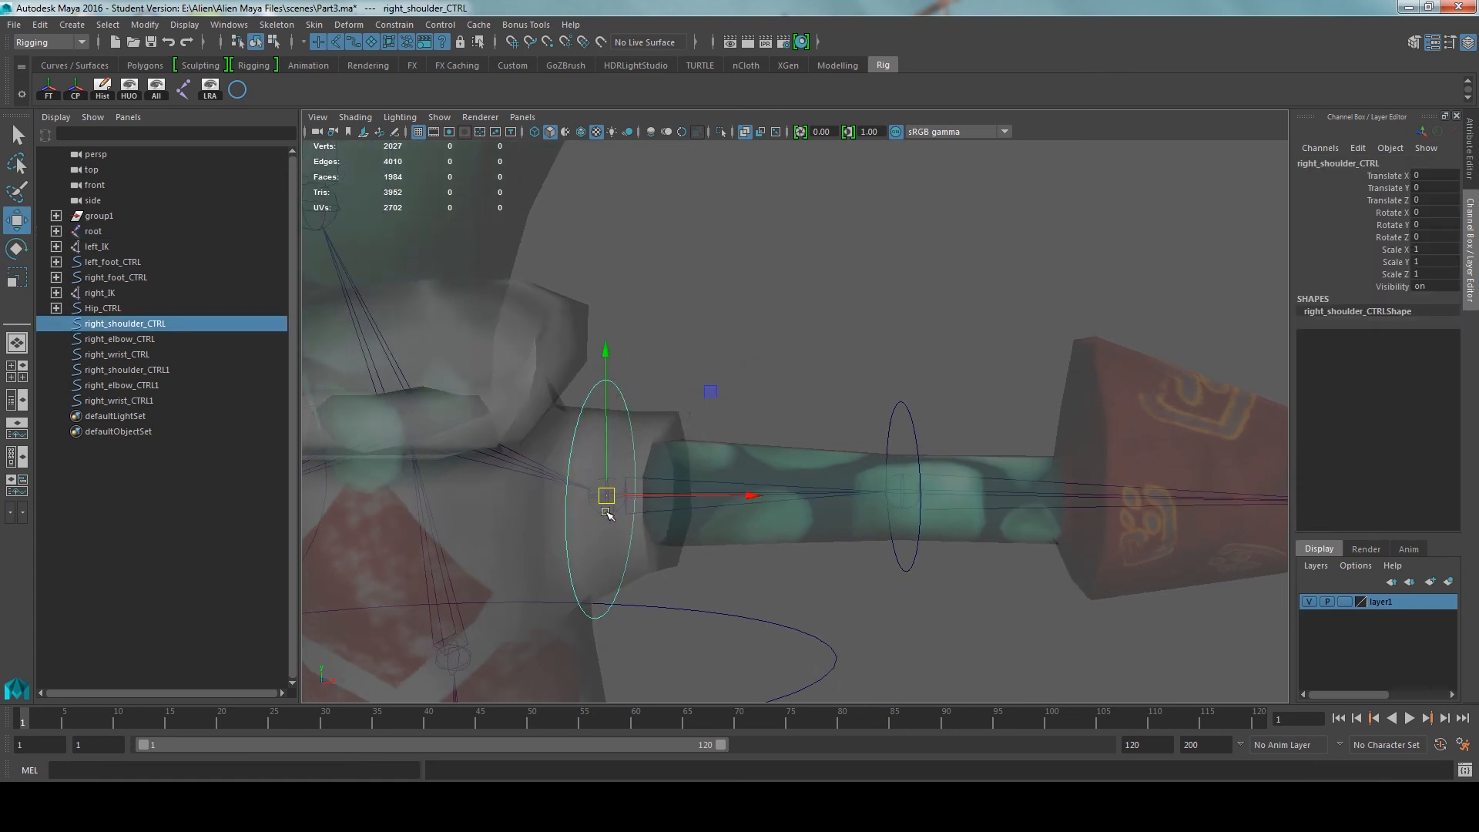
pyautogui.click(608, 514)
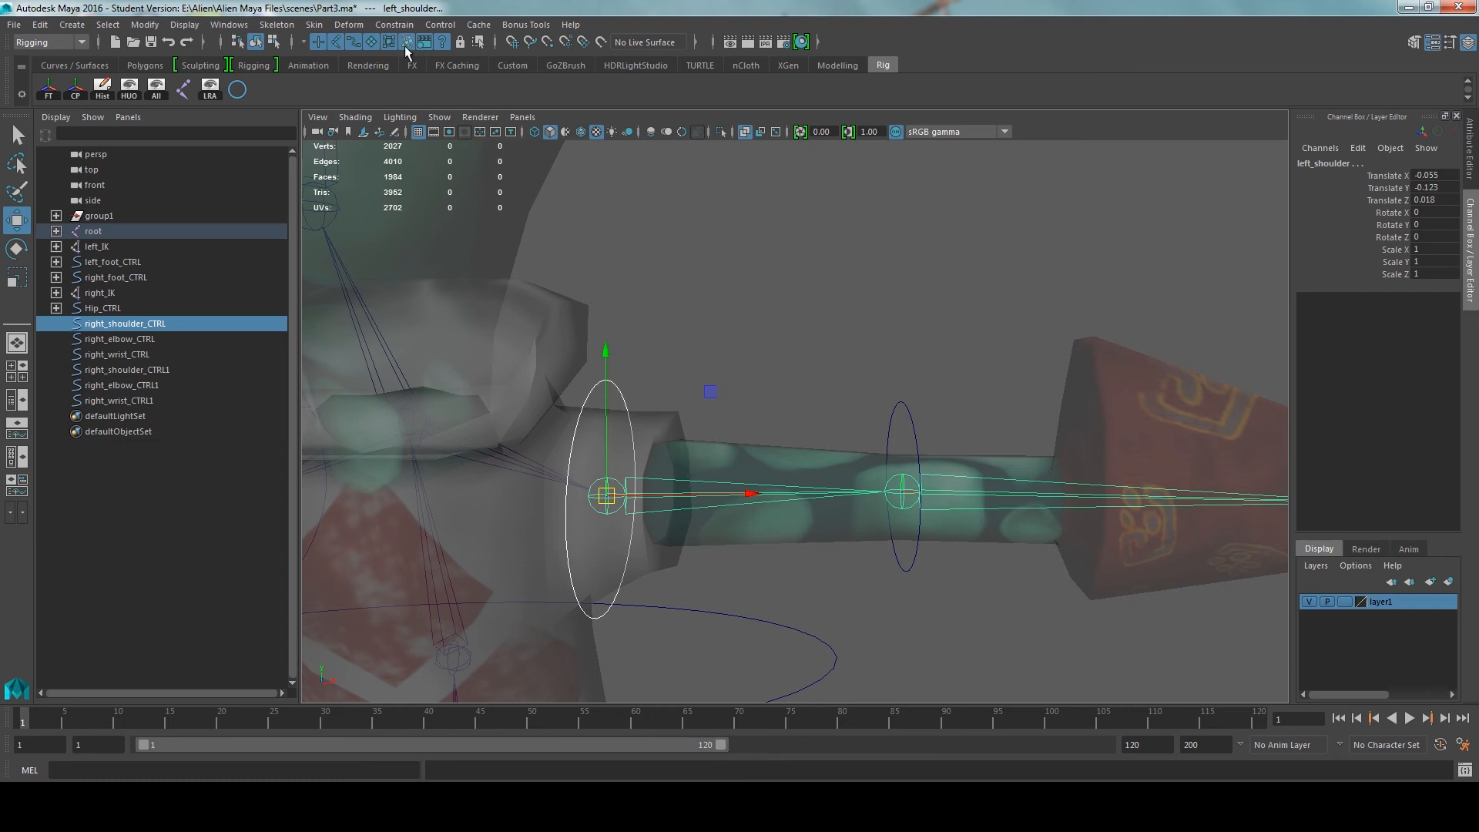
pyautogui.click(389, 25)
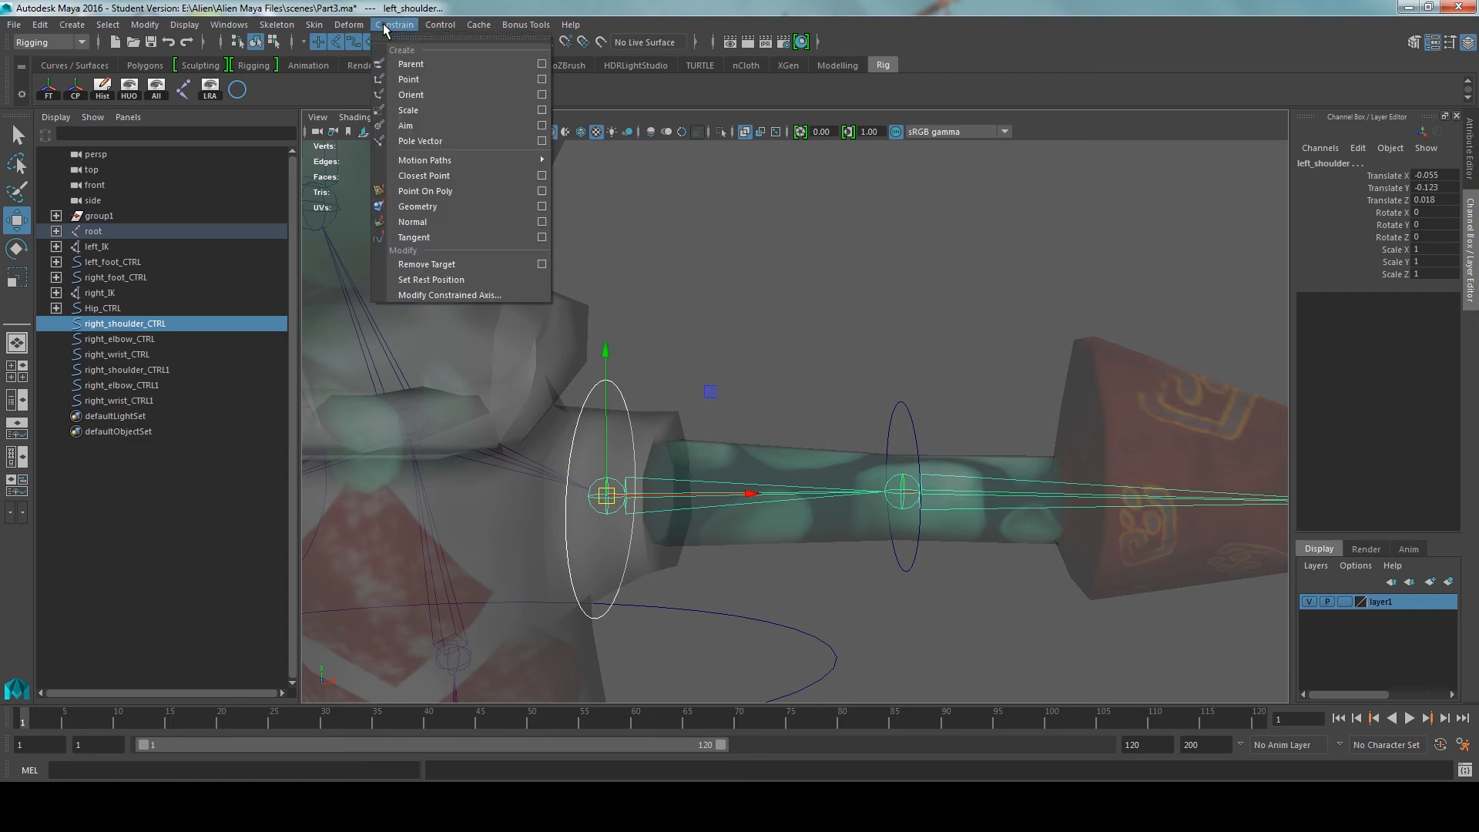
pyautogui.click(412, 94)
# Test-rotate the shoulder control and undo the rotation
pyautogui.moveTo(604, 368); pyautogui.dragTo(789, 451)
pyautogui.press('e')
pyautogui.hotkey('ctrl', 'z')
# Orient-constrain the left_elbow joint to right_elbow_CTRL
pyautogui.moveTo(896, 368); pyautogui.dragTo(917, 387)
pyautogui.keyDown('alt'); pyautogui.moveTo(879, 400); pyautogui.dragTo(799, 394, button='middle'); pyautogui.keyUp('alt')
pyautogui.keyDown('alt'); pyautogui.moveTo(800, 394); pyautogui.dragTo(842, 423, button='right'); pyautogui.keyUp('alt')
pyautogui.click(842, 423)
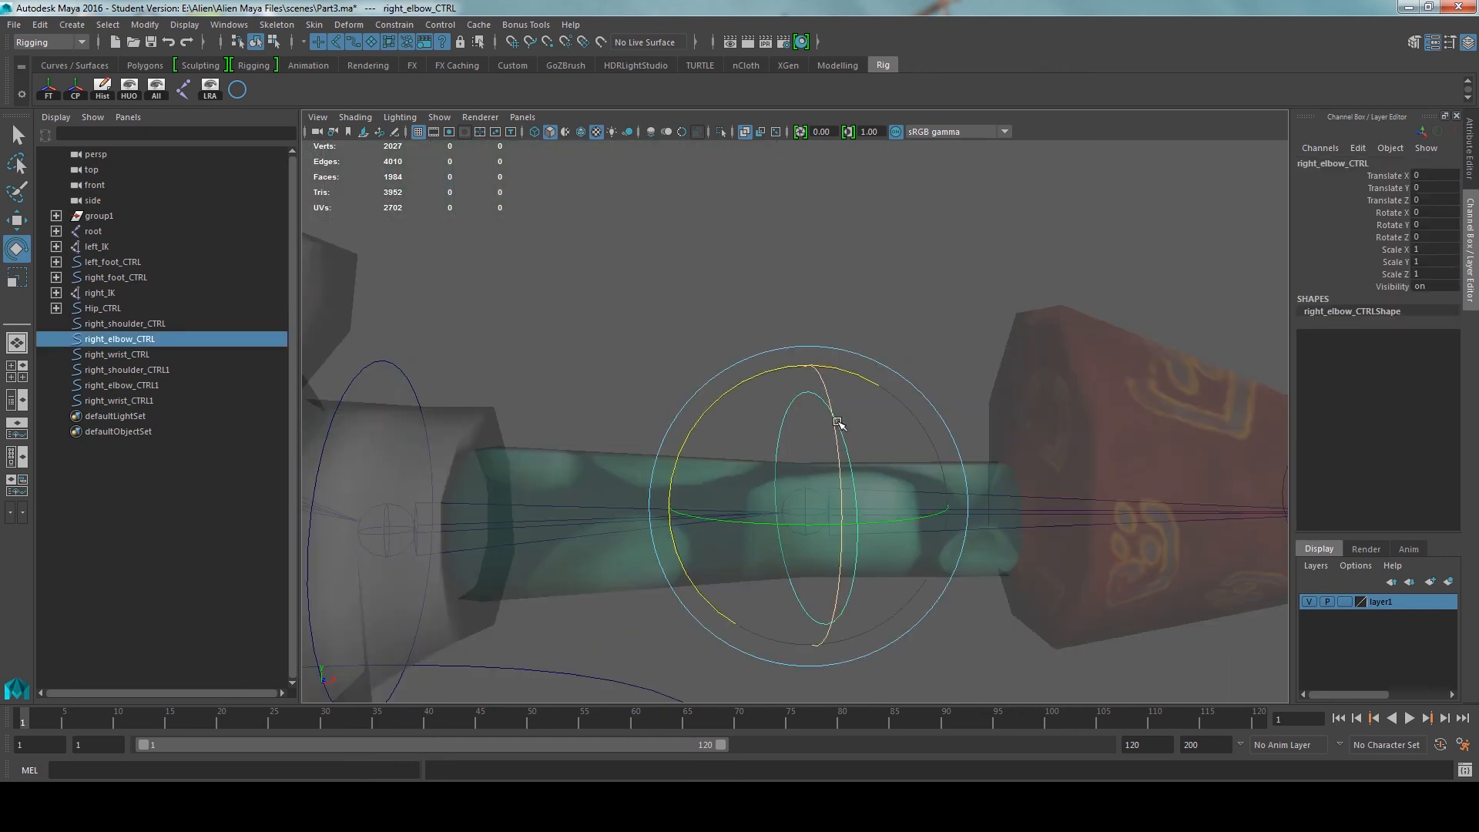
pyautogui.press('w')
pyautogui.keyDown('alt'); pyautogui.moveTo(824, 432); pyautogui.dragTo(779, 361, button='middle'); pyautogui.keyUp('alt')
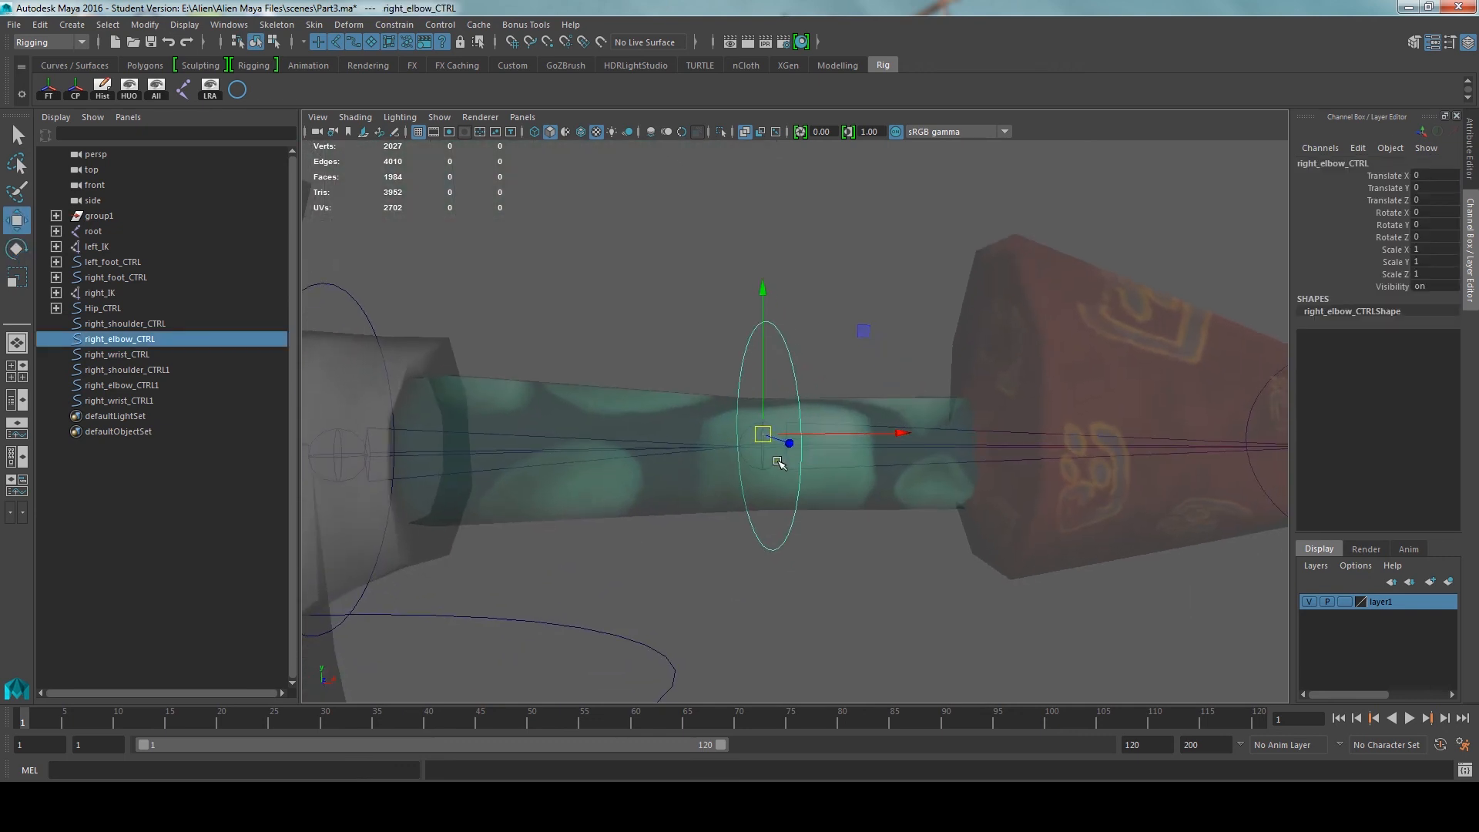
pyautogui.keyDown('shift'); pyautogui.click(763, 465); pyautogui.keyUp('shift')
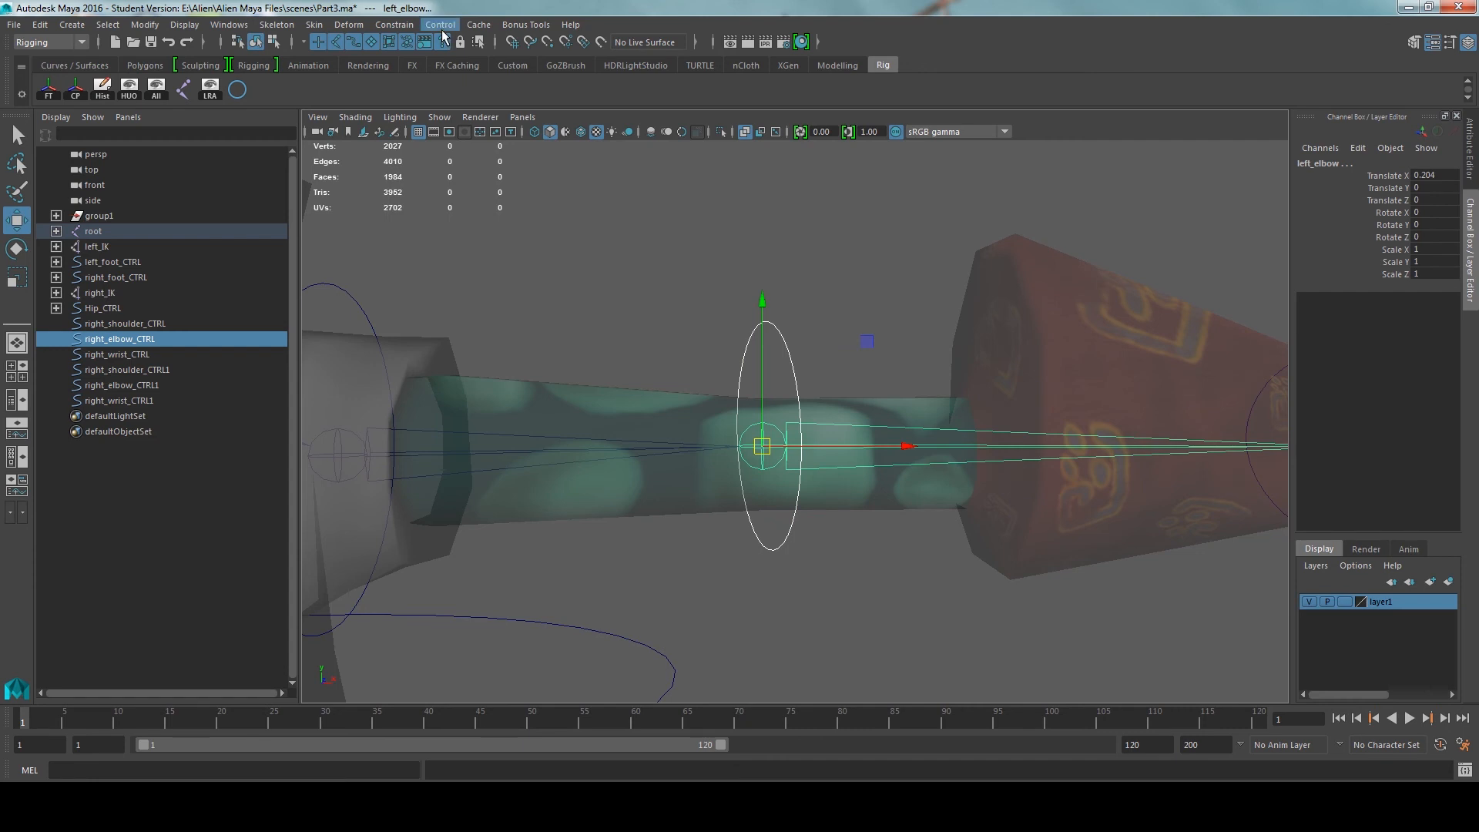
pyautogui.click(413, 27)
pyautogui.click(420, 94)
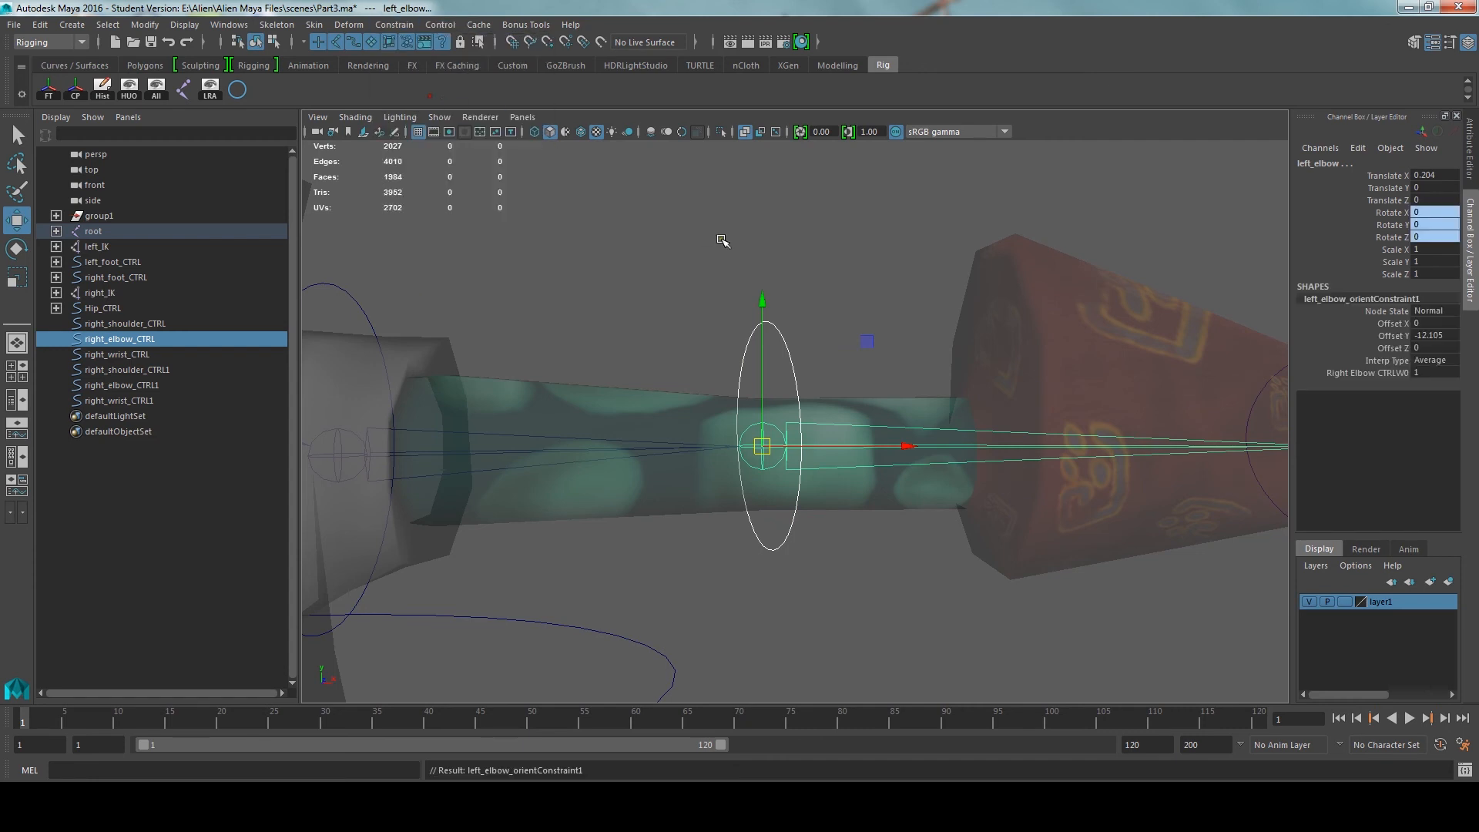
pyautogui.click(845, 291)
pyautogui.click(786, 330)
# Orient-constrain the left_wrist joint to right_wrist_CTRL
pyautogui.scroll(-5, 786, 330)
pyautogui.keyDown('alt'); pyautogui.moveTo(871, 325); pyautogui.dragTo(674, 325, button='middle'); pyautogui.keyUp('alt')
pyautogui.scroll(2, 905, 365)
pyautogui.moveTo(909, 364); pyautogui.dragTo(936, 405)
pyautogui.keyDown('alt'); pyautogui.moveTo(929, 378); pyautogui.dragTo(855, 371, button='middle'); pyautogui.keyUp('alt')
pyautogui.scroll(3, 855, 371)
pyautogui.keyDown('shift'); pyautogui.click(843, 435); pyautogui.keyUp('shift')
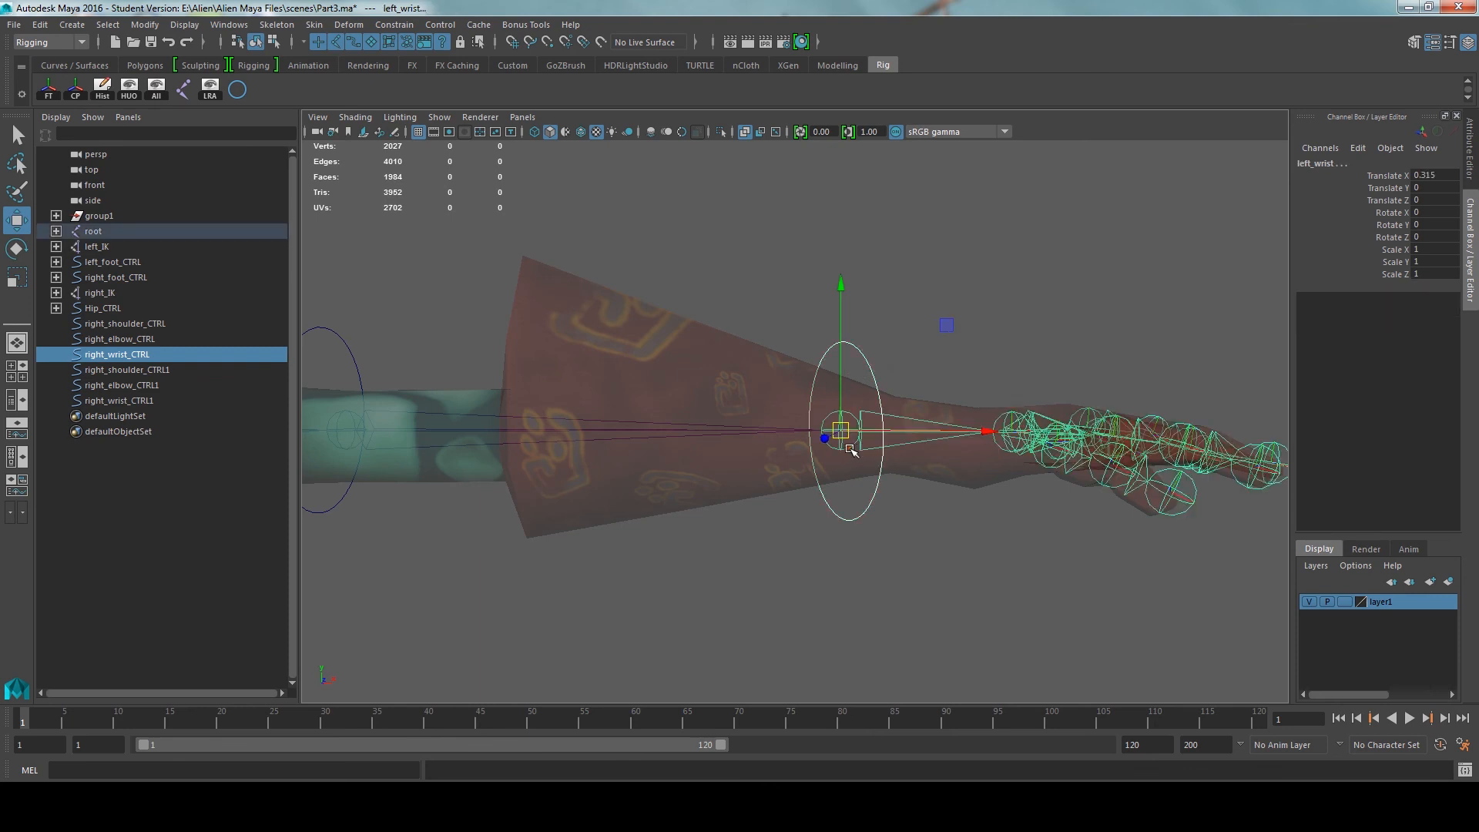
pyautogui.click(394, 26)
pyautogui.click(421, 95)
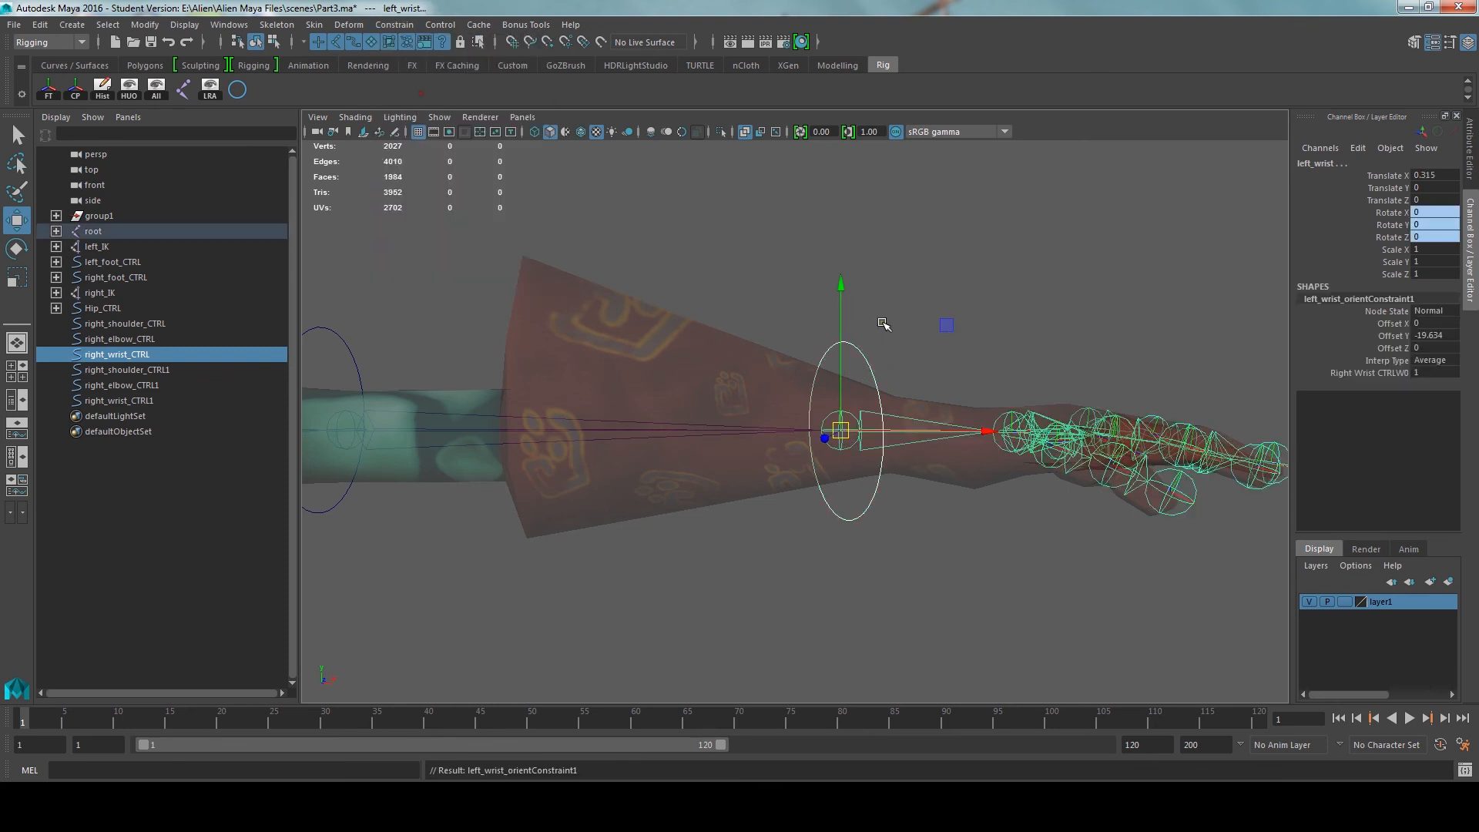
# Select right_wrist_CTRL and right_shoulder_CTRL in turn and examine the constrained arm joints from several angles
pyautogui.click(879, 333)
pyautogui.click(875, 366)
pyautogui.scroll(-4, 872, 353)
pyautogui.scroll(-2, 872, 352)
pyautogui.keyDown('alt'); pyautogui.moveTo(537, 360); pyautogui.dragTo(664, 377, button='middle'); pyautogui.keyUp('alt')
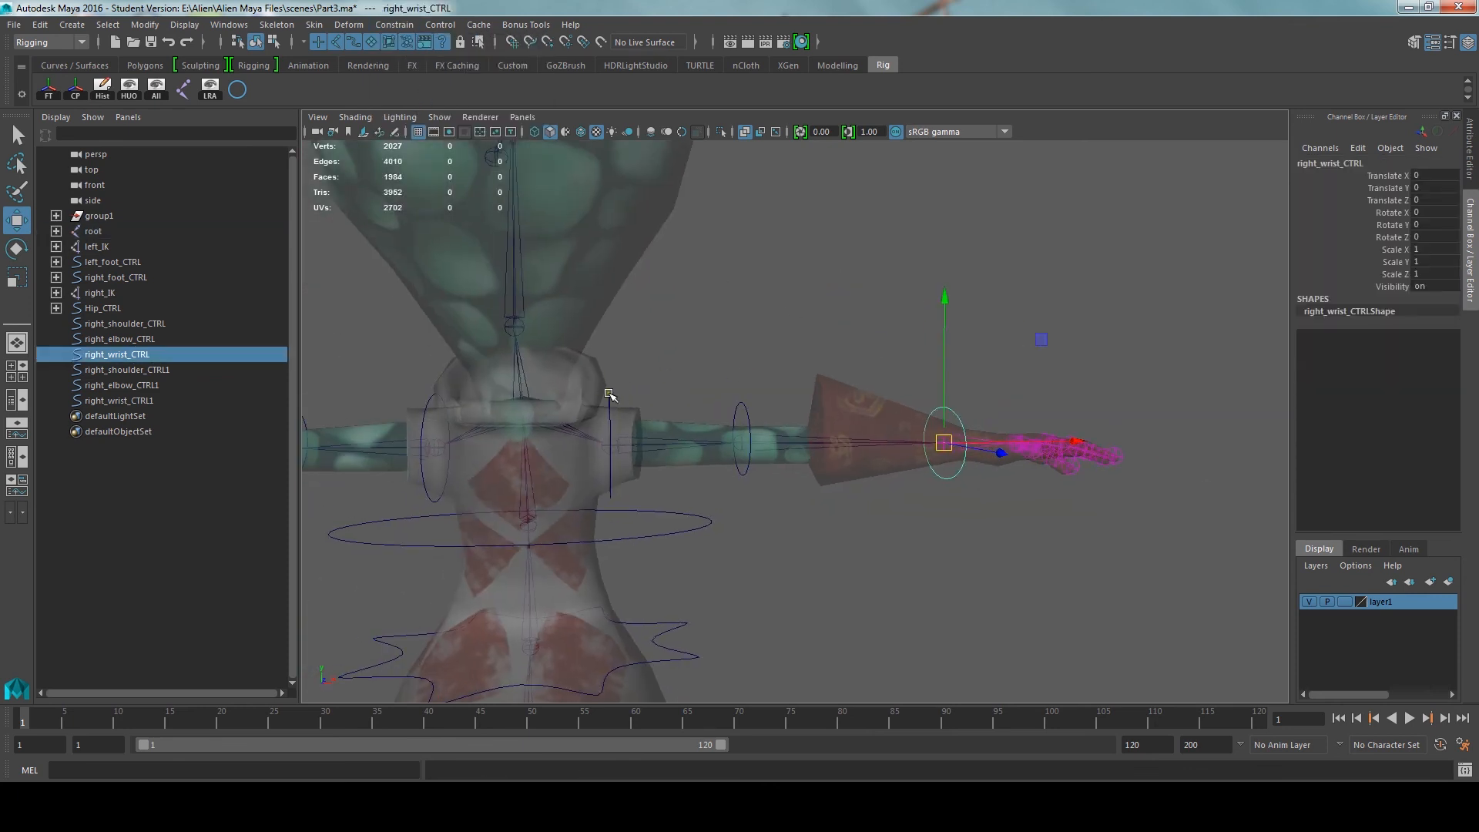
pyautogui.click(611, 395)
pyautogui.keyDown('alt'); pyautogui.moveTo(660, 380); pyautogui.dragTo(807, 359); pyautogui.keyUp('alt')
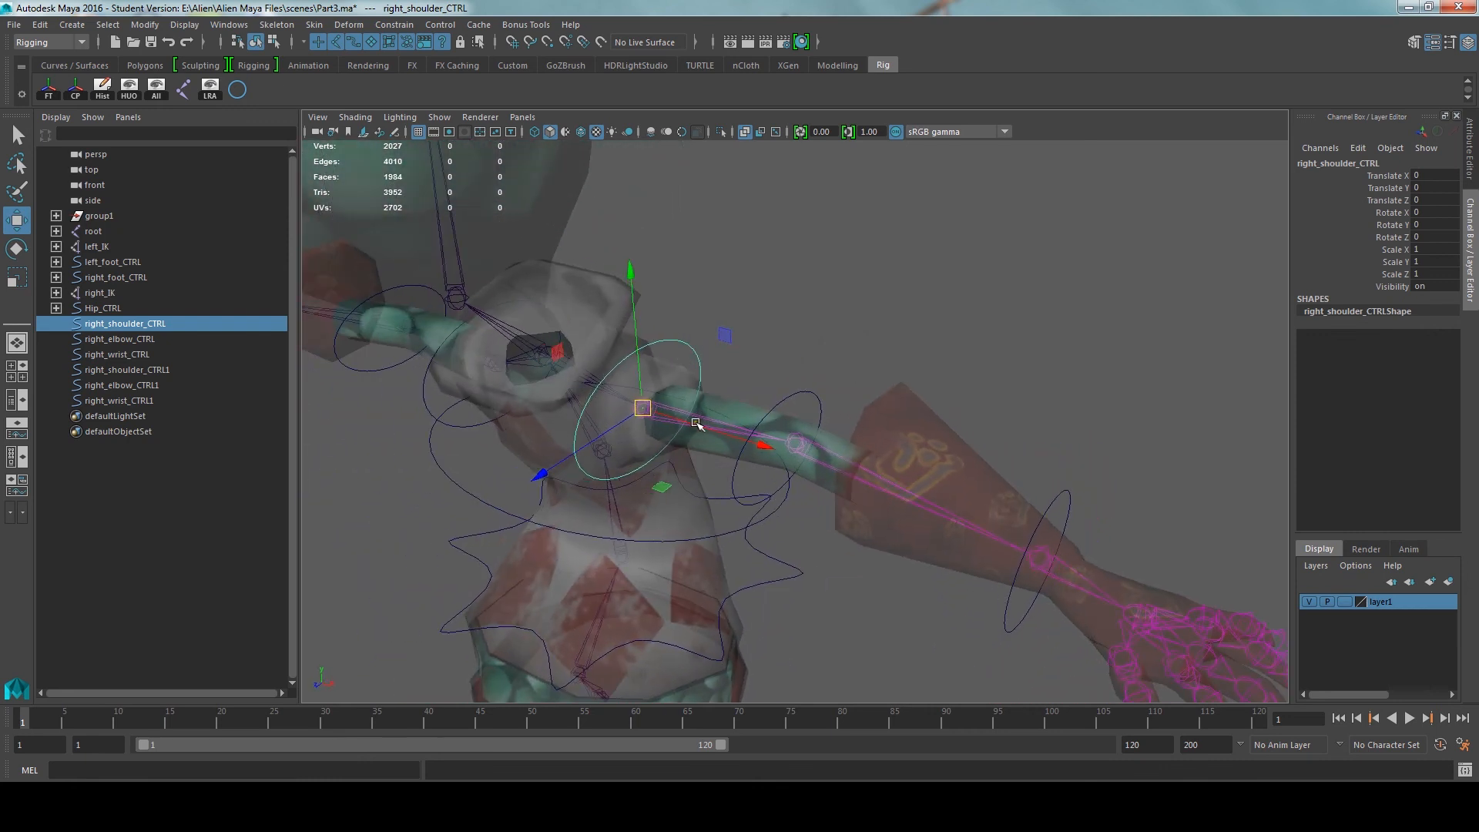
pyautogui.keyDown('alt'); pyautogui.moveTo(948, 516); pyautogui.dragTo(1063, 465); pyautogui.keyUp('alt')
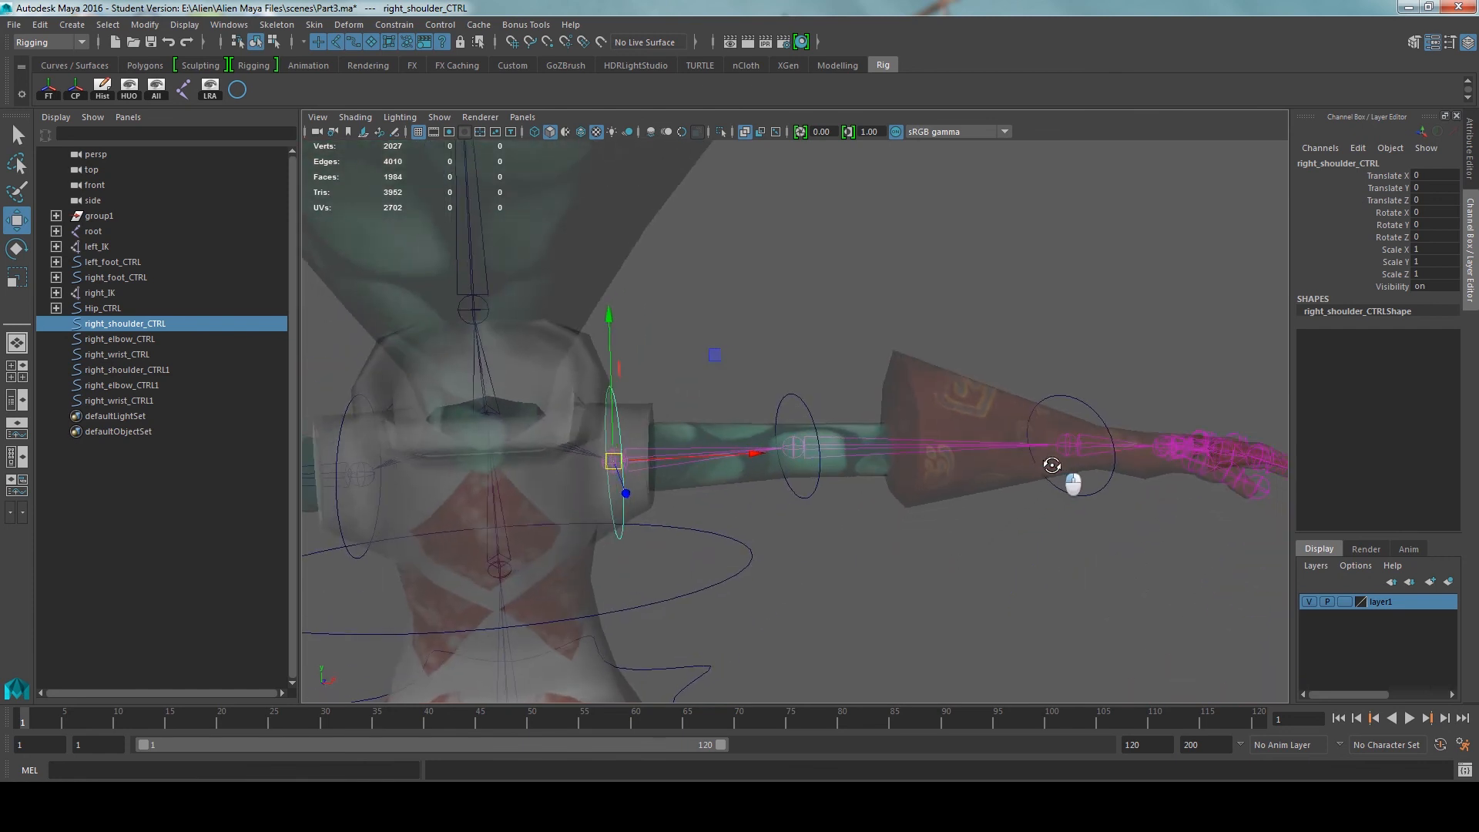
pyautogui.keyDown('alt'); pyautogui.moveTo(923, 433); pyautogui.dragTo(956, 431); pyautogui.keyUp('alt')
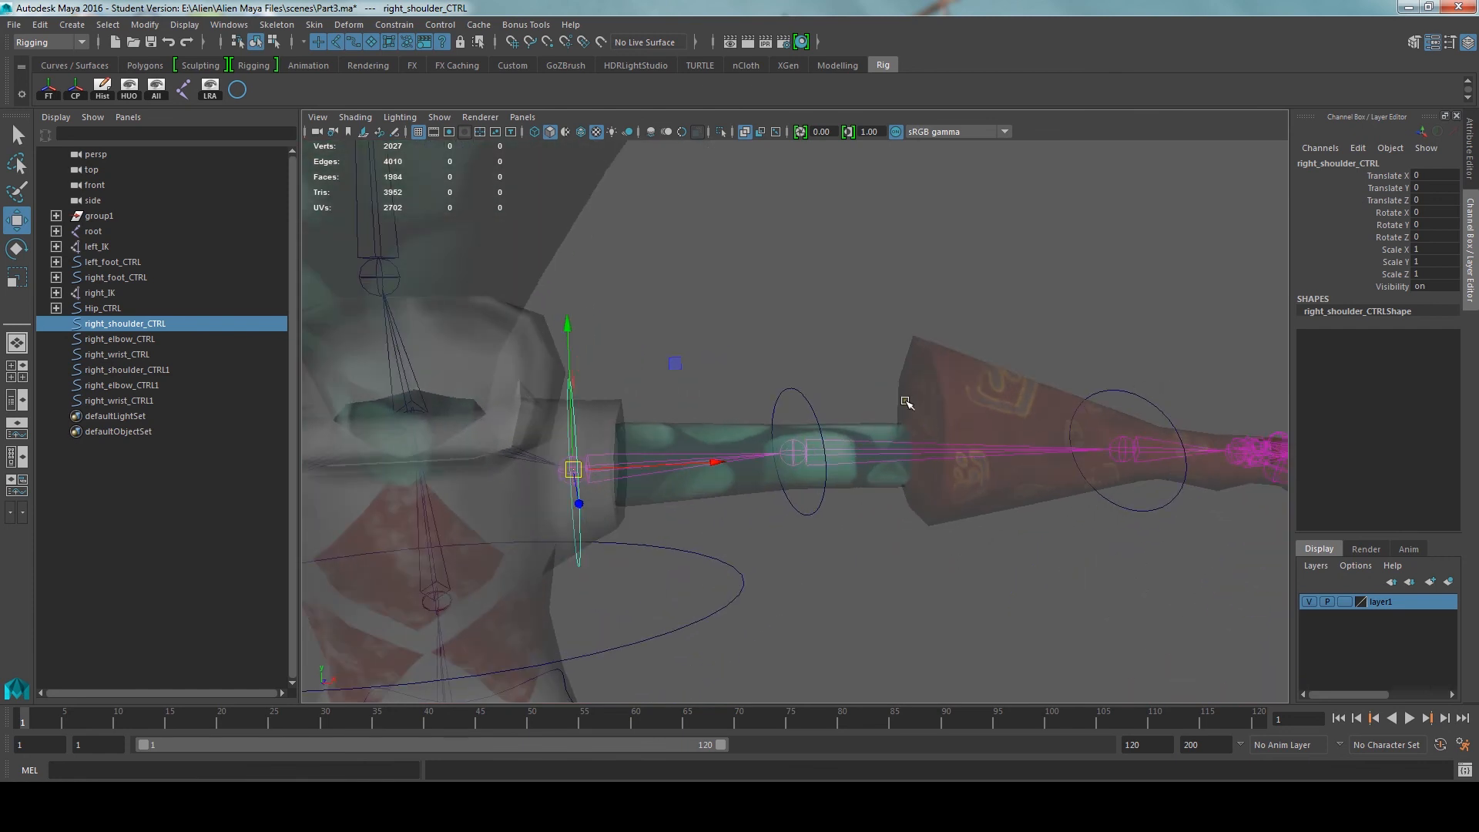
# Parent right_wrist_CTRL under right_elbow_CTRL, and right_elbow_CTRL under right_shoulder_CTRL
pyautogui.click(798, 389)
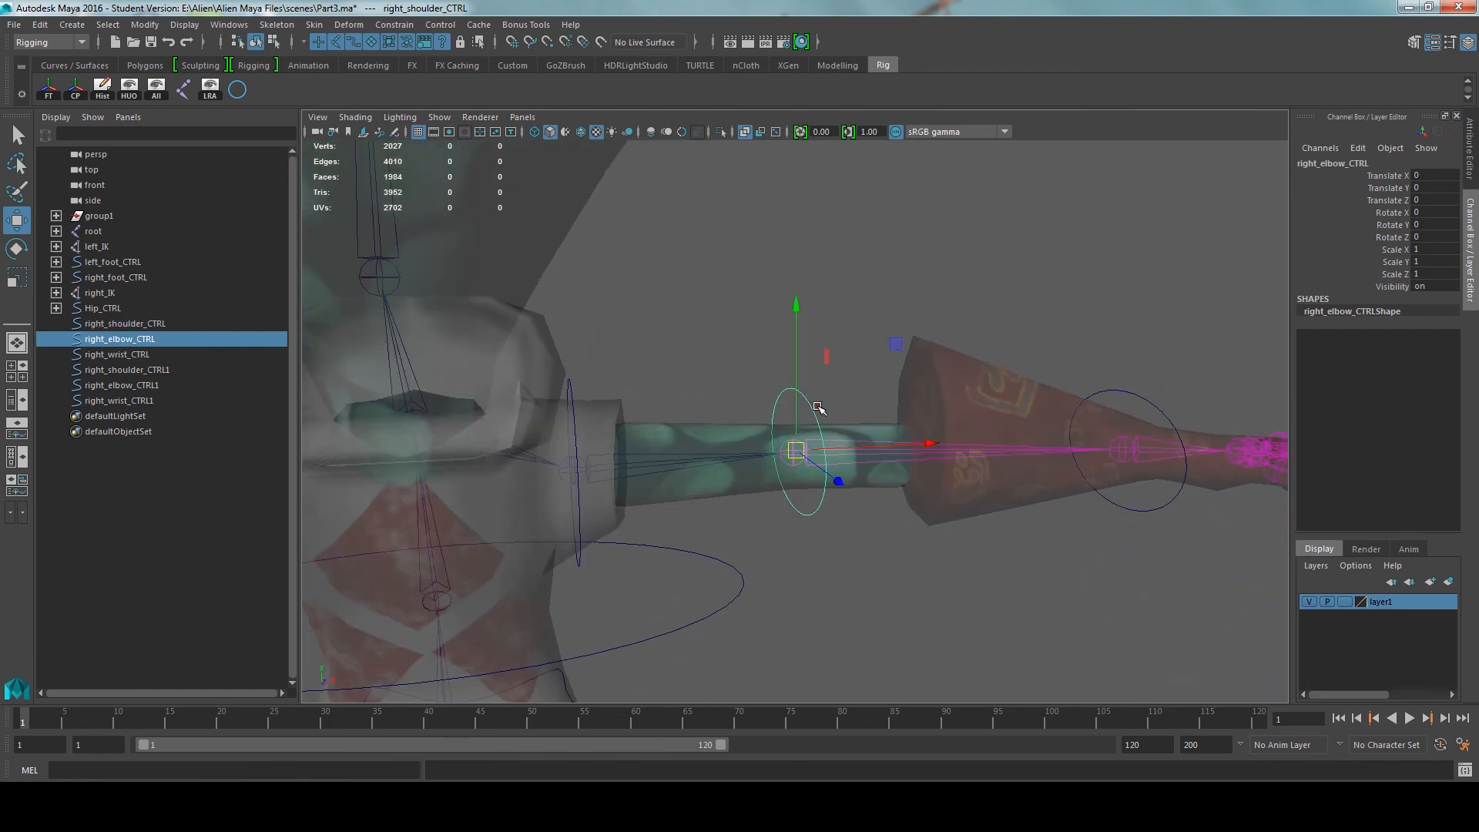
pyautogui.click(1131, 405)
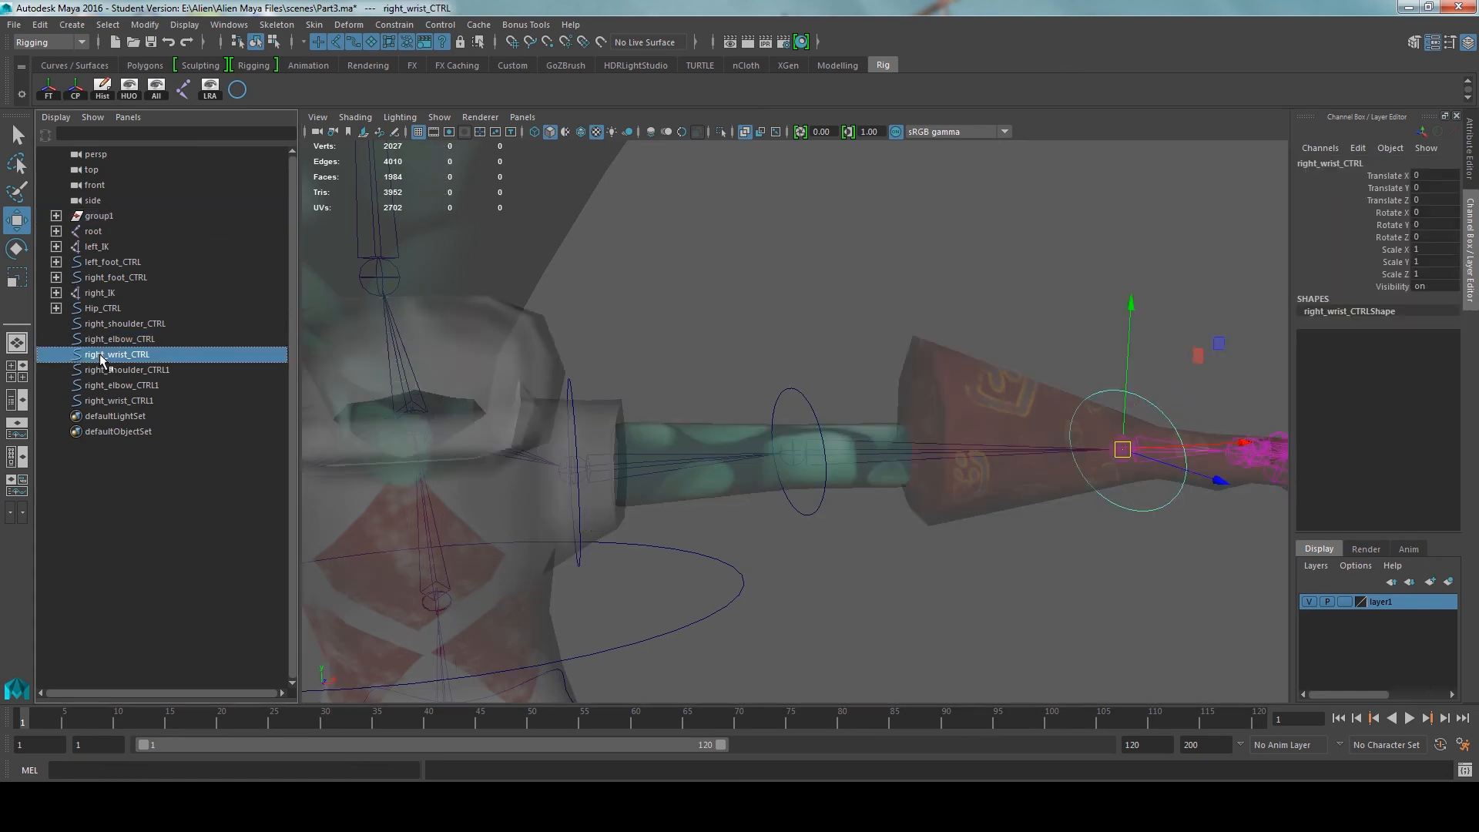
pyautogui.moveTo(101, 359); pyautogui.dragTo(127, 326)
pyautogui.click(125, 339)
pyautogui.click(154, 324)
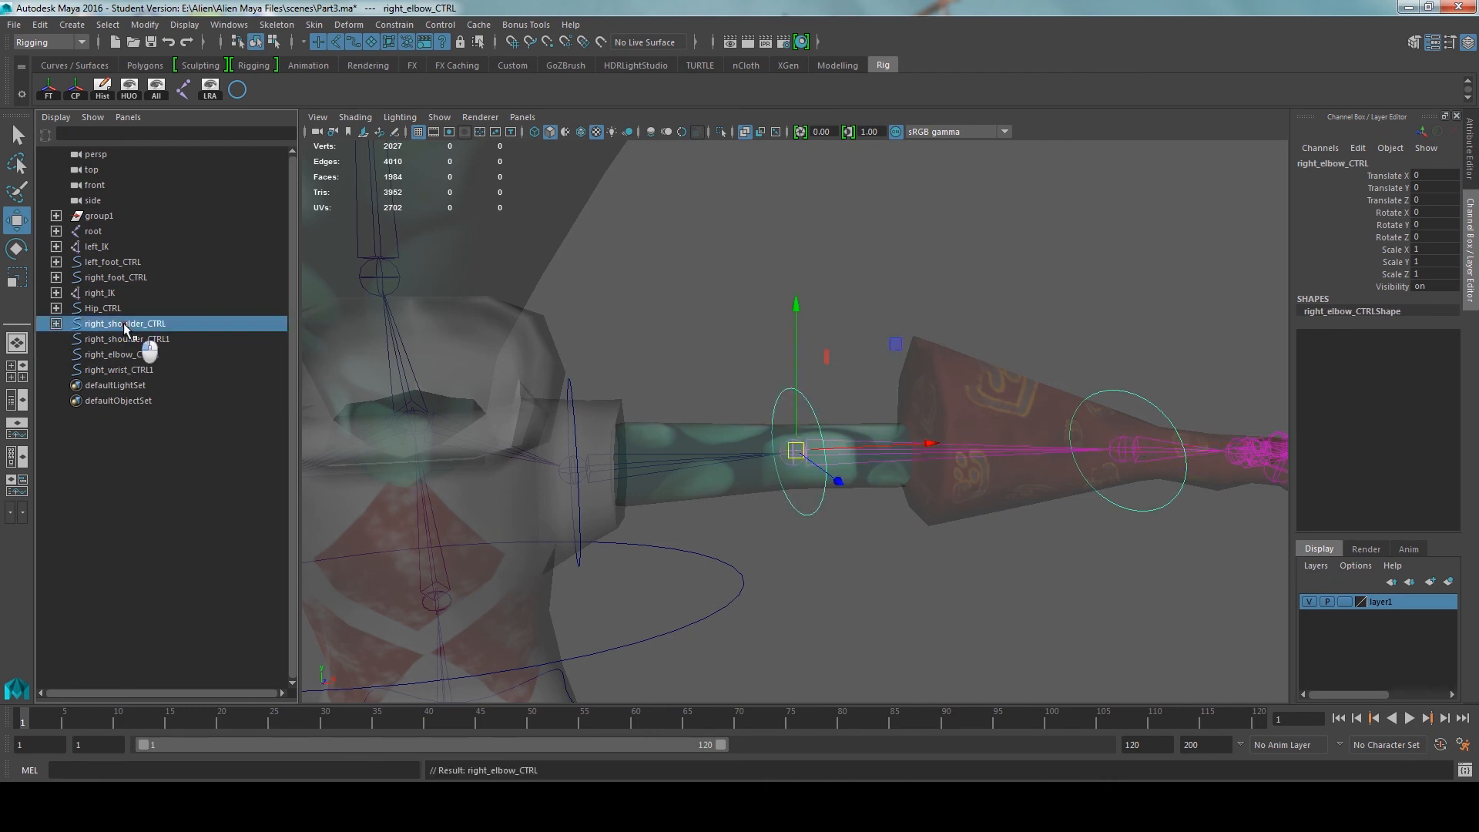
# Test the arm control hierarchy by rotating right_shoulder_CTRL about Z and Y, and undo the rotations
pyautogui.press('e')
pyautogui.keyDown('alt'); pyautogui.moveTo(629, 363); pyautogui.dragTo(568, 330); pyautogui.keyUp('alt')
pyautogui.moveTo(780, 332); pyautogui.dragTo(742, 493)
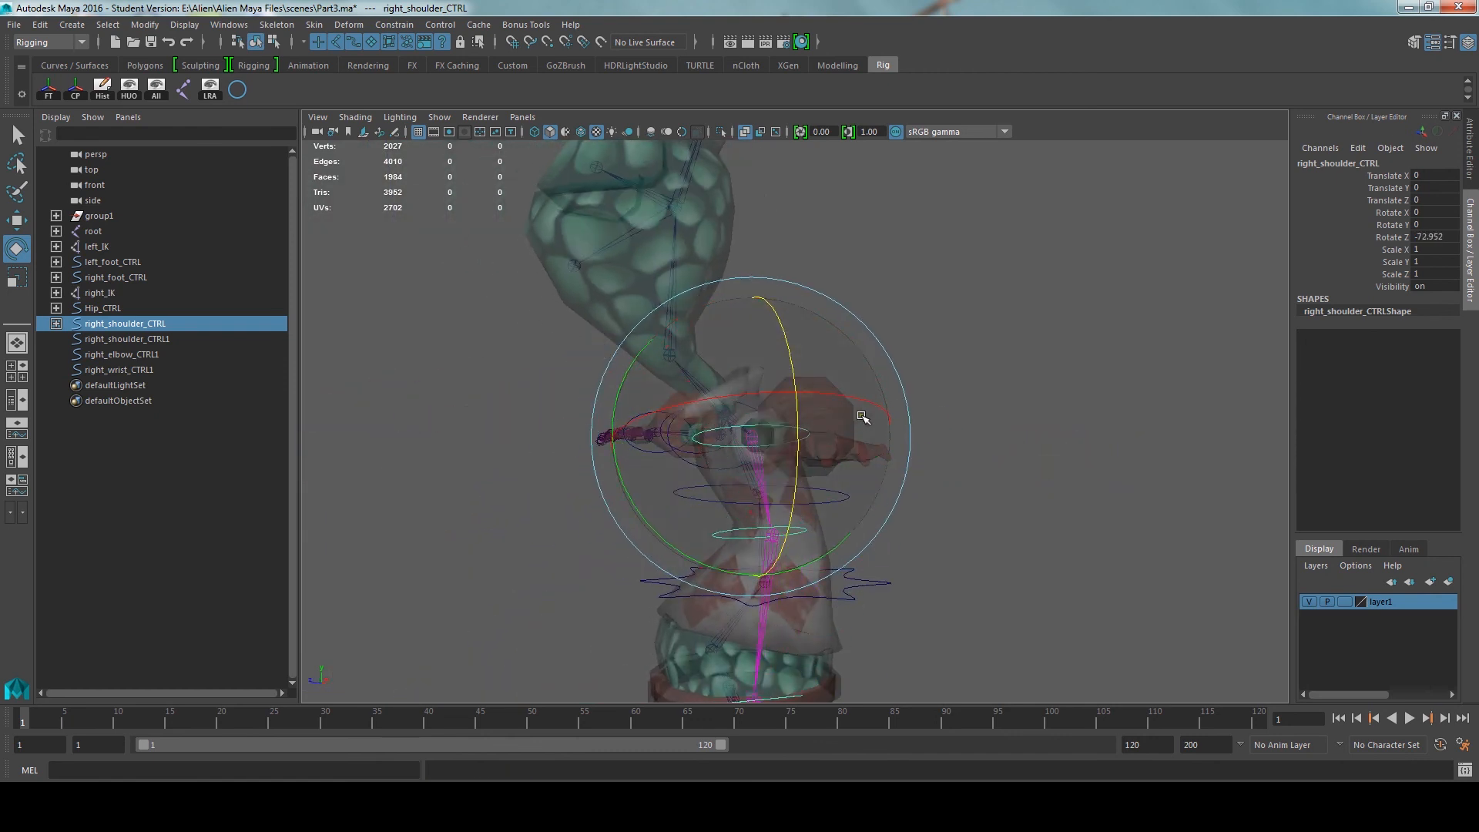
pyautogui.keyDown('alt'); pyautogui.moveTo(863, 417); pyautogui.dragTo(809, 415); pyautogui.keyUp('alt')
pyautogui.moveTo(924, 447); pyautogui.dragTo(984, 529)
pyautogui.hotkey('ctrl', 'z')
pyautogui.hotkey('ctrl', 'z')
pyautogui.hotkey('ctrl', 'z')
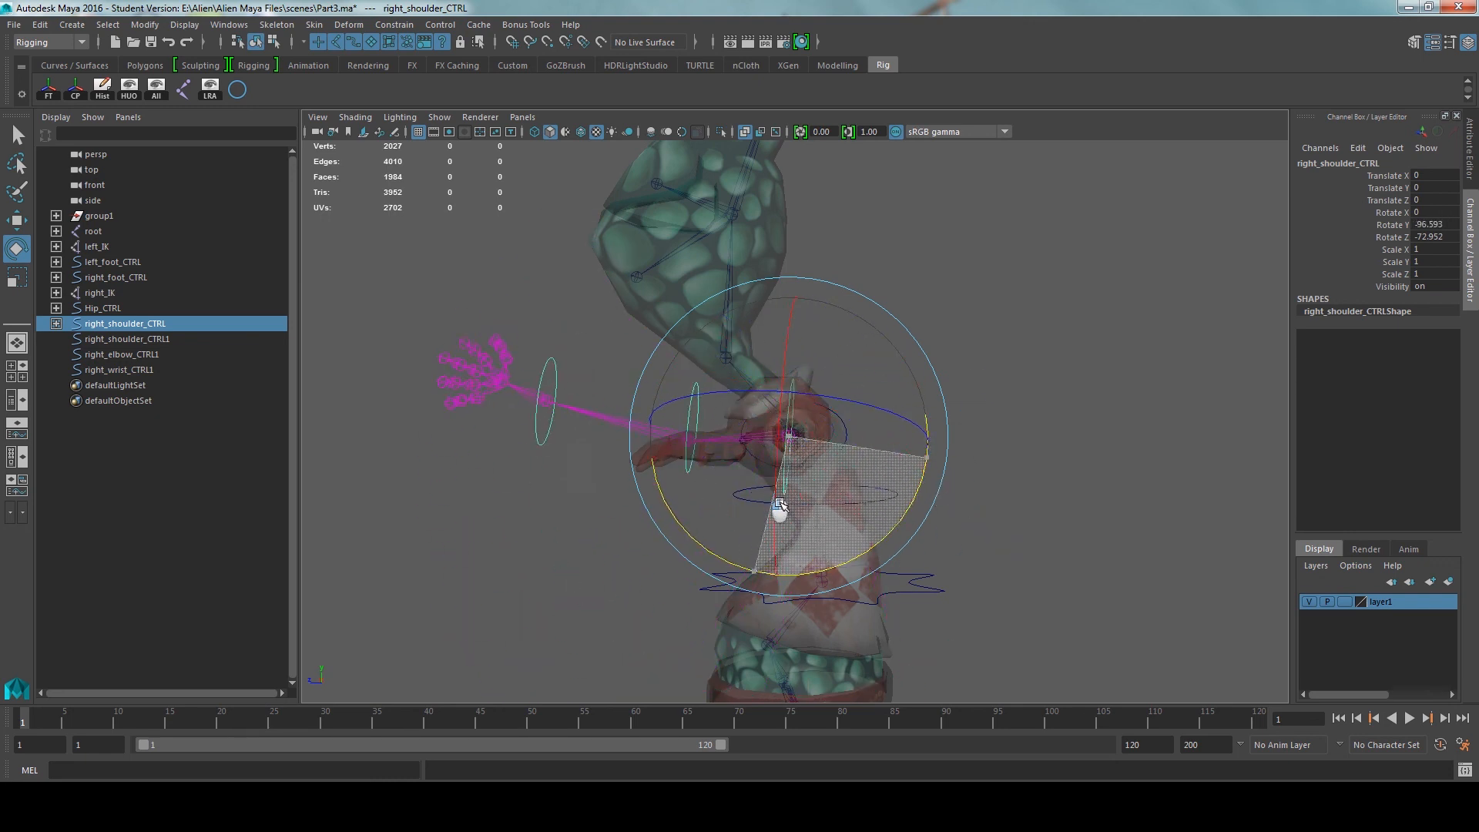
pyautogui.hotkey('ctrl', 'z')
pyautogui.hotkey('ctrl', 'z')
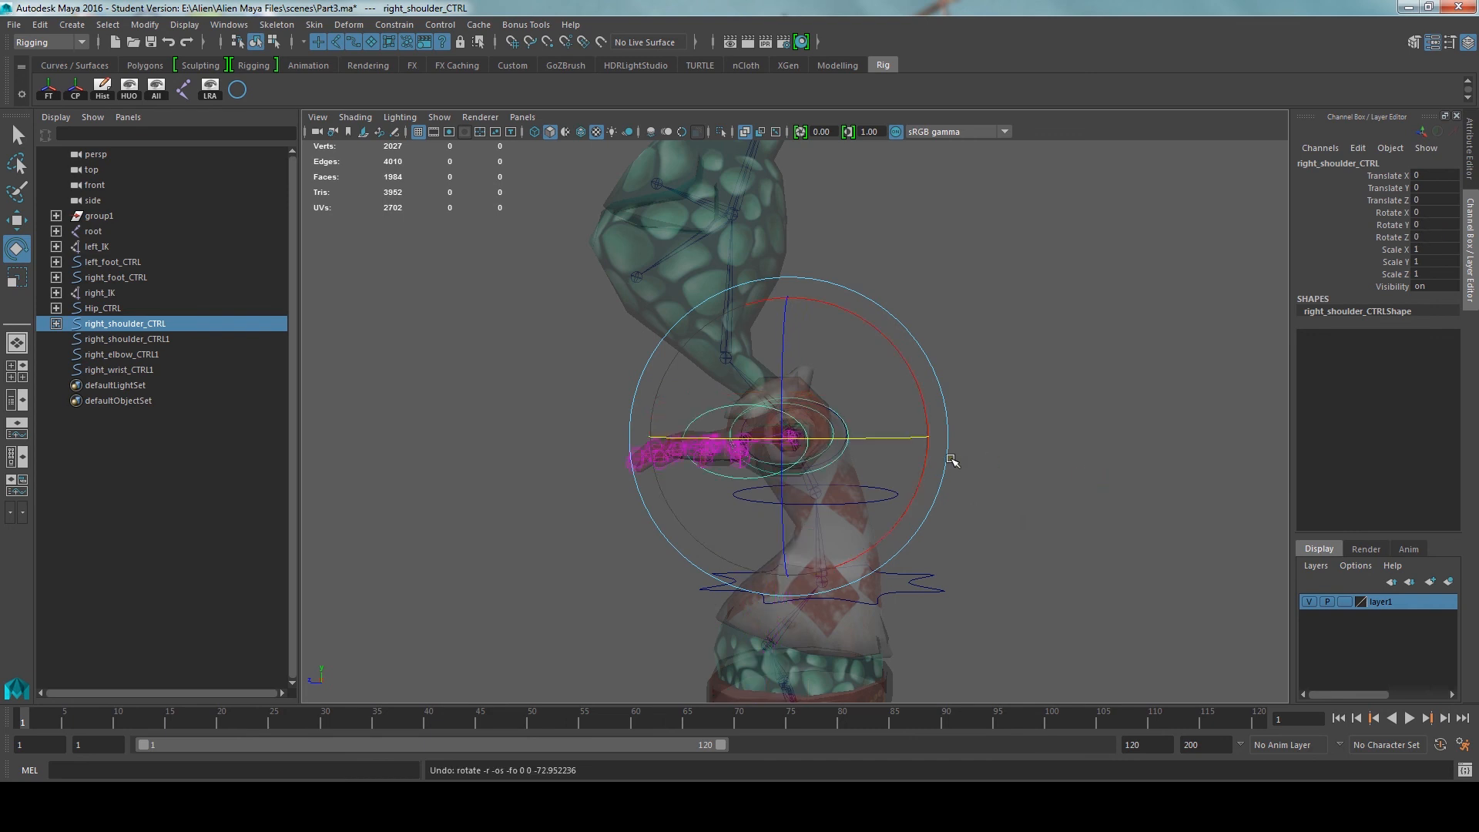
# Select right_shoulder_CTRL to inspect its parented arm controls from the front, and clear the selection
pyautogui.keyDown('alt'); pyautogui.moveTo(928, 453); pyautogui.dragTo(1060, 446); pyautogui.keyUp('alt')
pyautogui.click(873, 371)
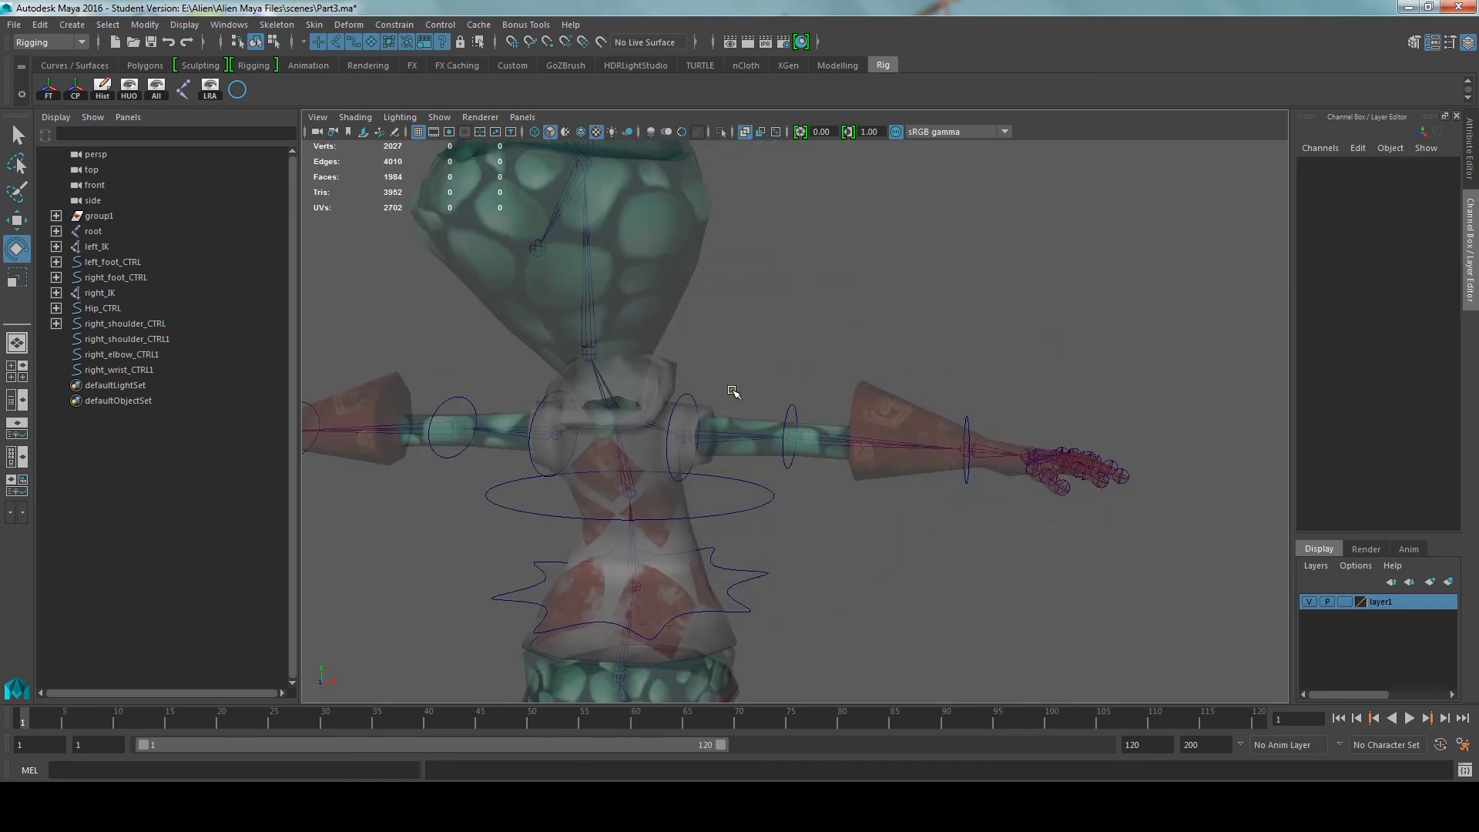
pyautogui.click(683, 398)
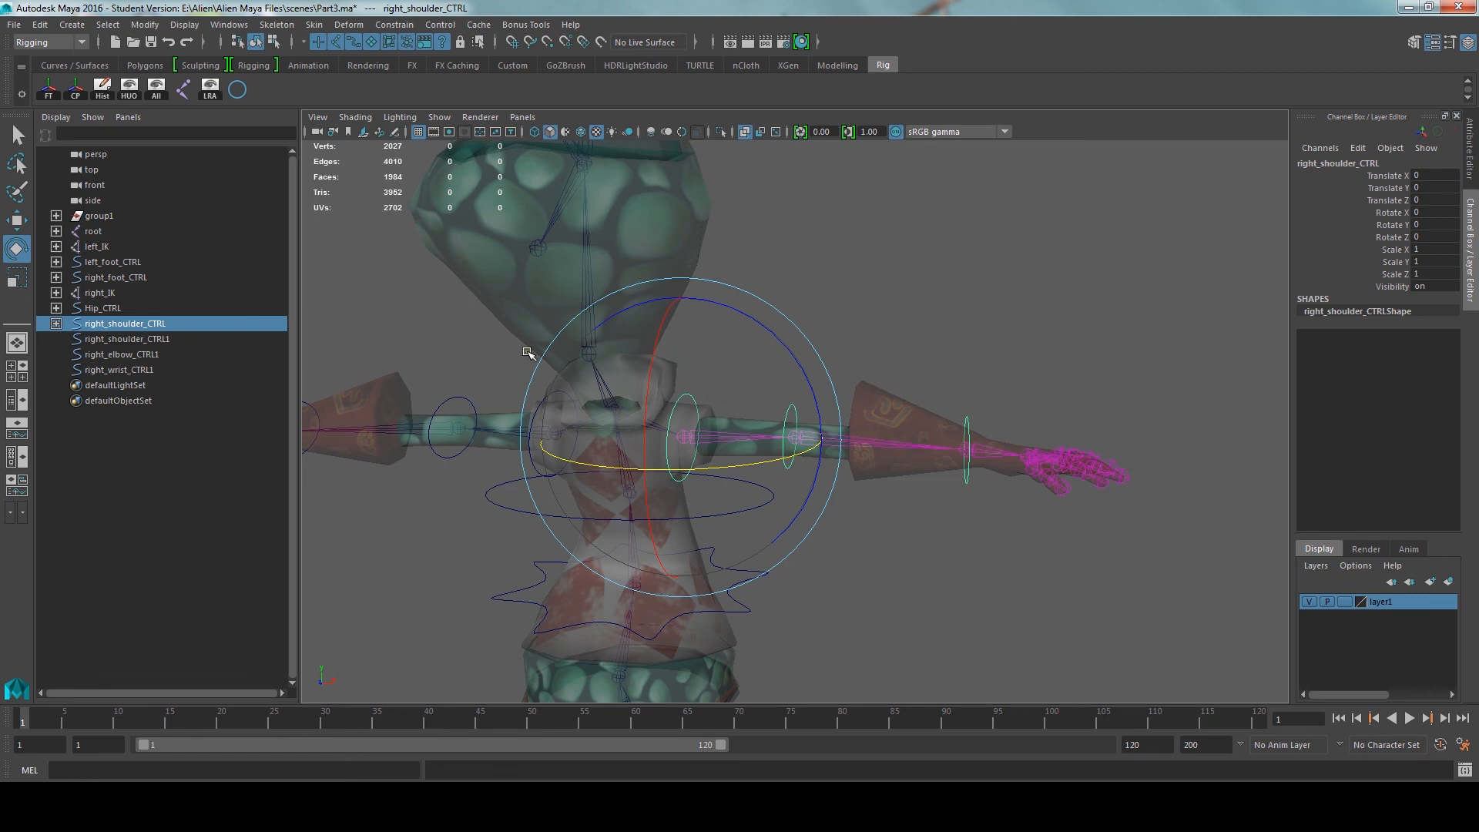
pyautogui.keyDown('alt'); pyautogui.moveTo(963, 324); pyautogui.dragTo(1019, 334); pyautogui.keyUp('alt')
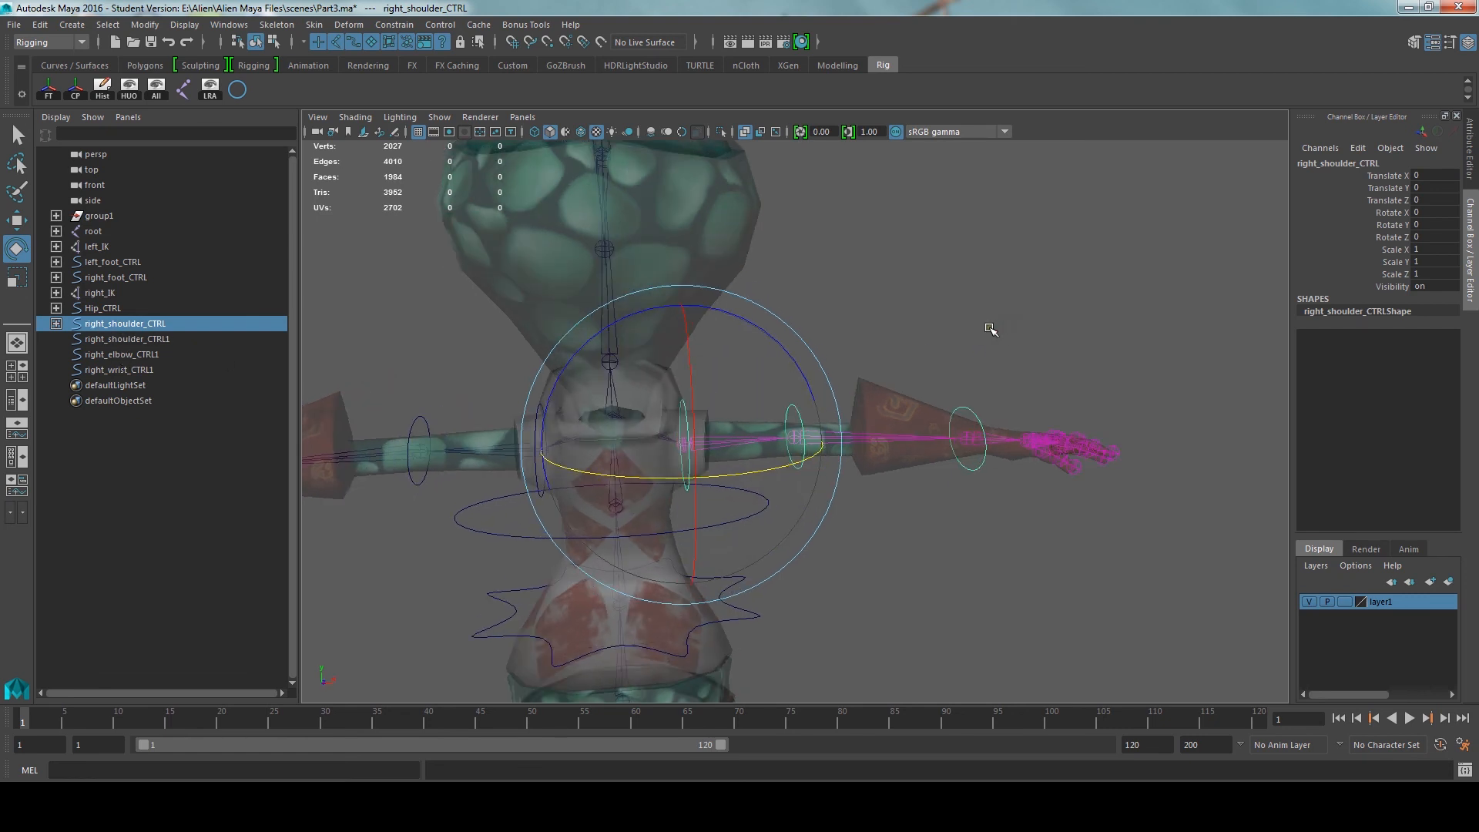
pyautogui.click(983, 328)
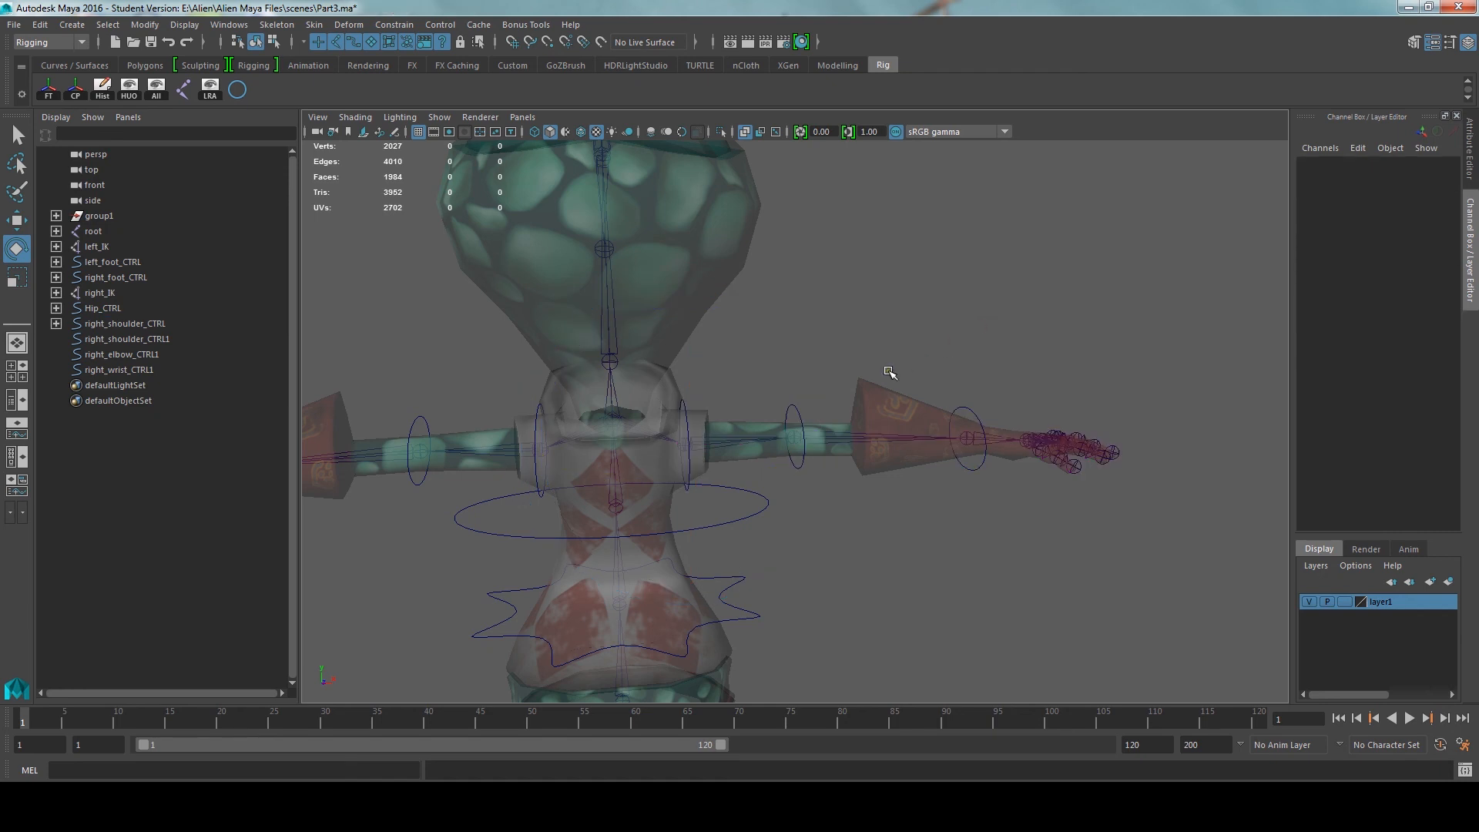
pyautogui.keyDown('alt'); pyautogui.moveTo(783, 379); pyautogui.dragTo(920, 379, button='middle'); pyautogui.keyUp('alt')
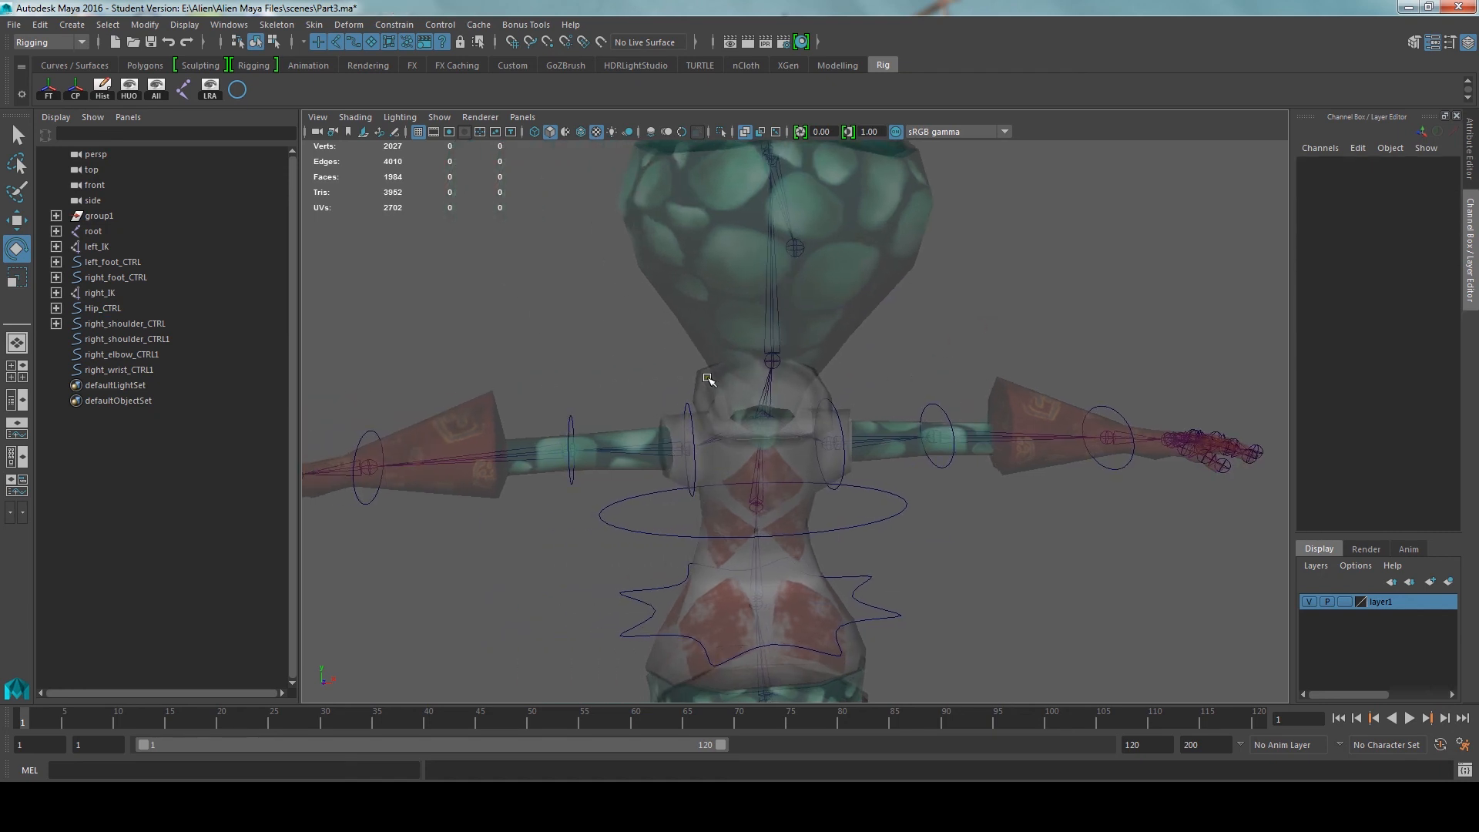
# Rename the mirrored shoulder and elbow controls as left_shoulder_CTRL and left_elbow_CTRL
pyautogui.click(154, 339)
pyautogui.doubleClick(128, 342)
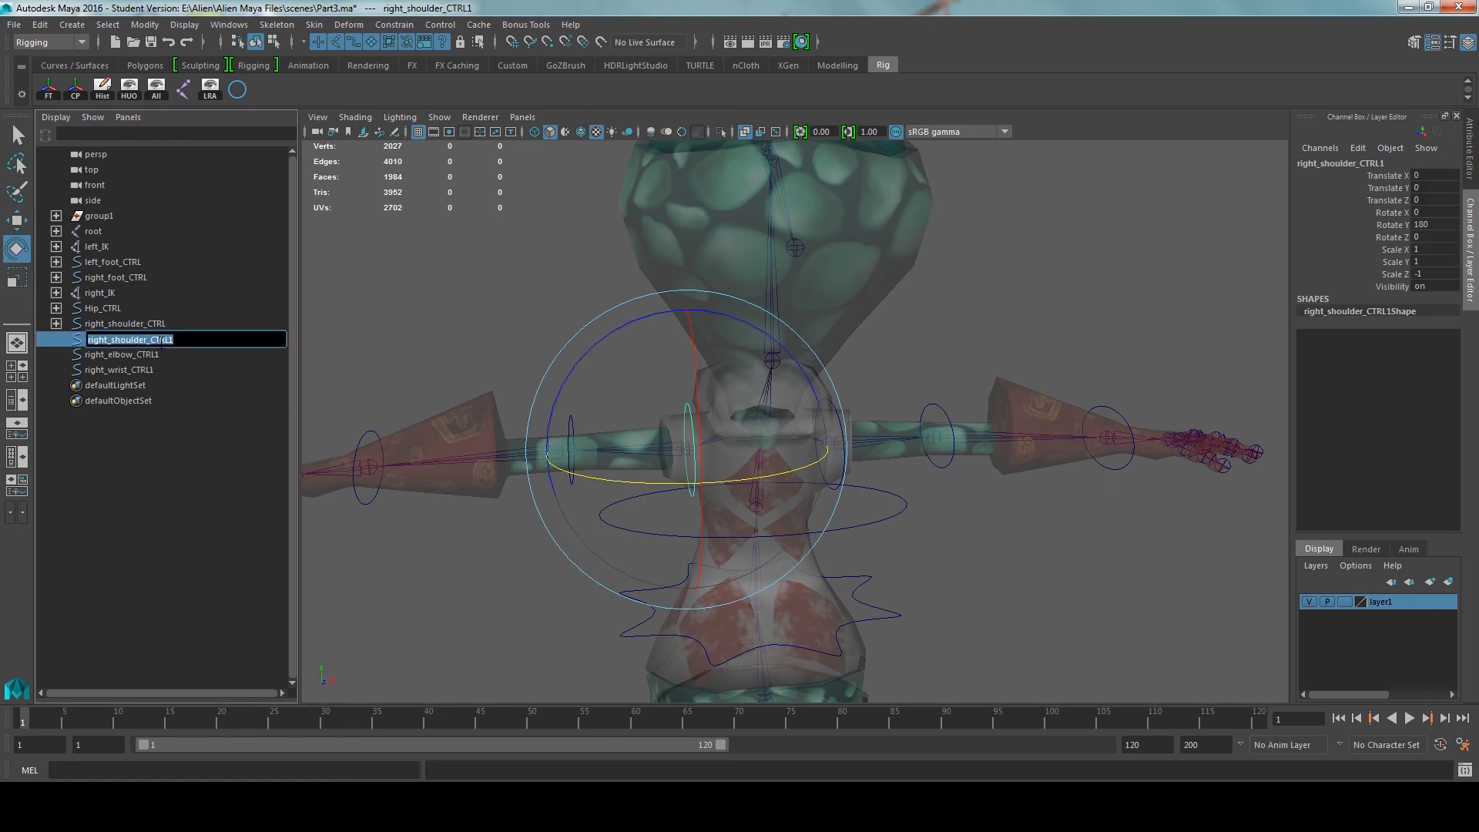
pyautogui.write('left_shoulder_CTRL')
pyautogui.press('Return')
pyautogui.doubleClick(131, 355)
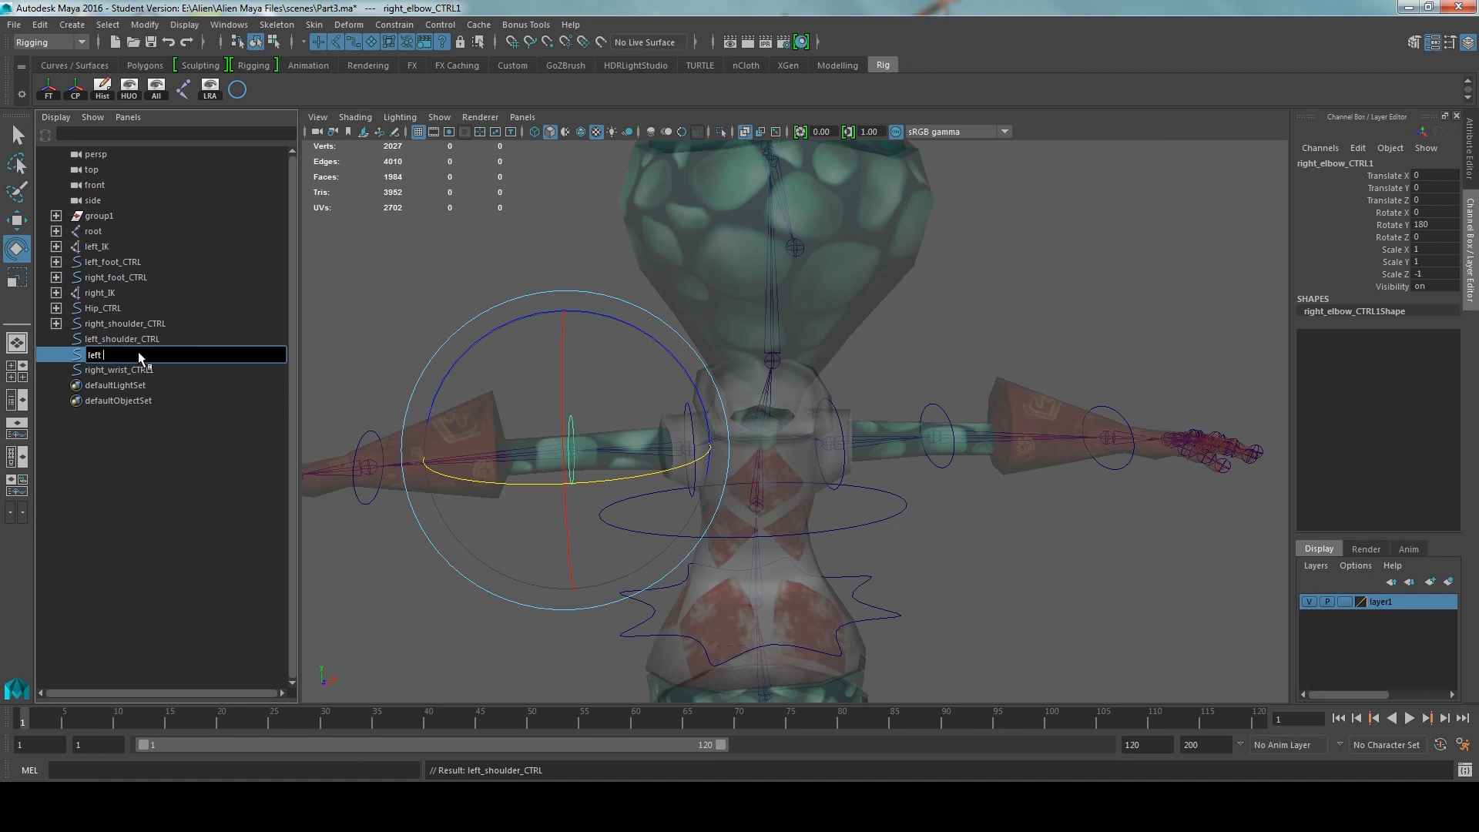
pyautogui.write('left_elbow_CTRL')
pyautogui.press('Return')
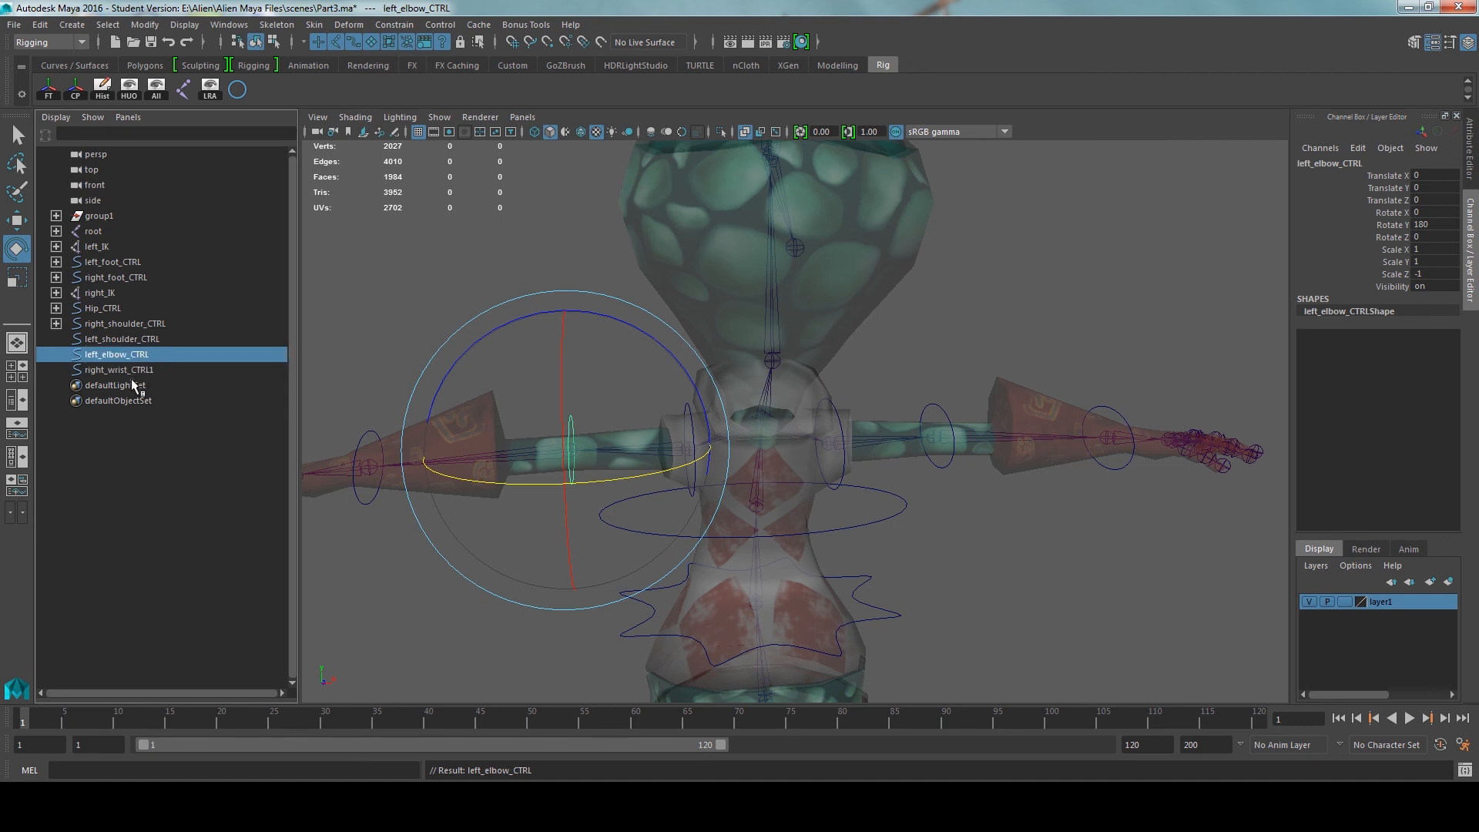
# Rename the mirrored wrist control as left_wrist_CTRL
pyautogui.doubleClick(129, 371)
pyautogui.write('left_wrist_CT')
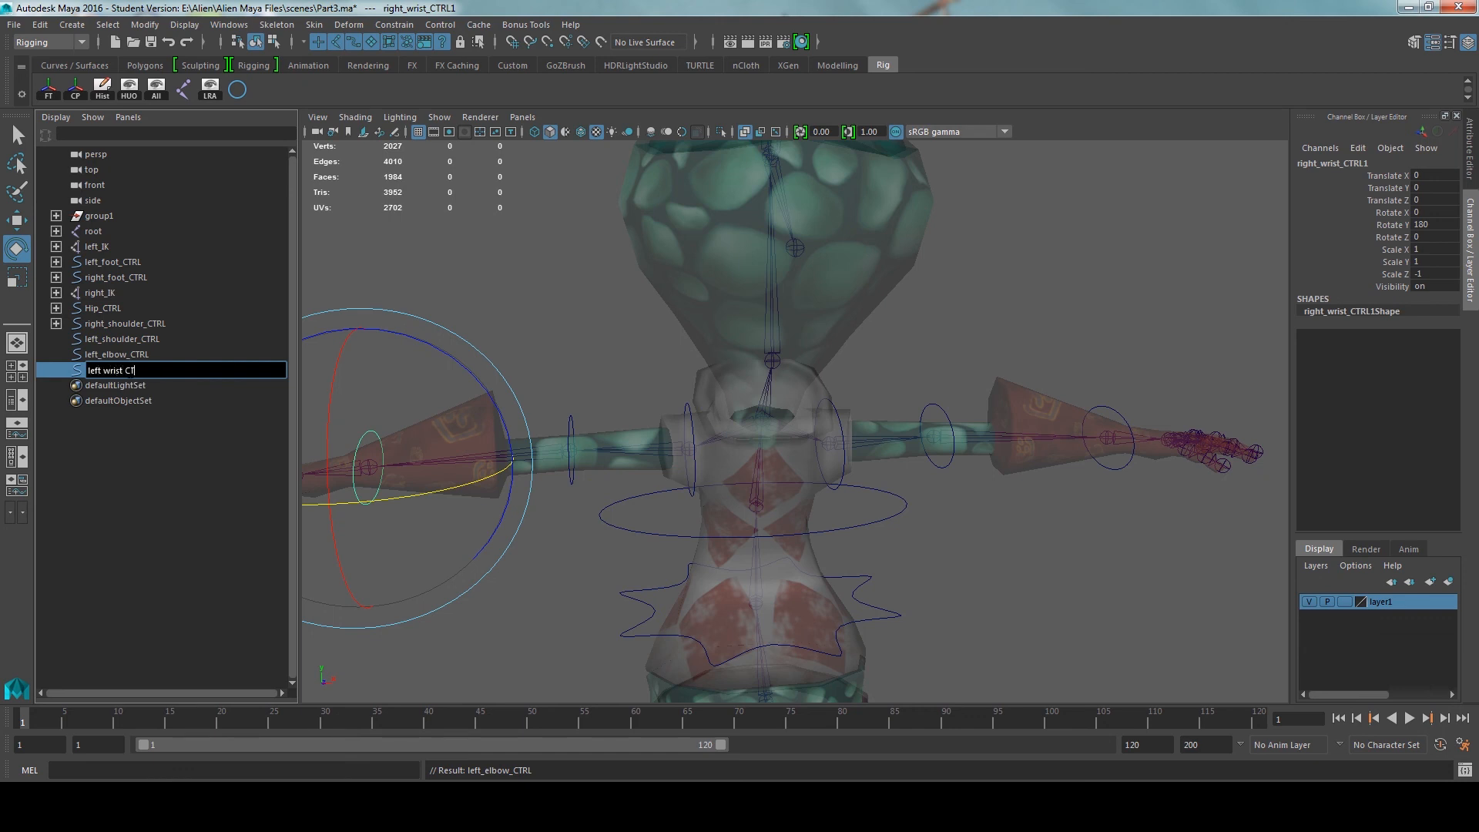
pyautogui.press('Return')
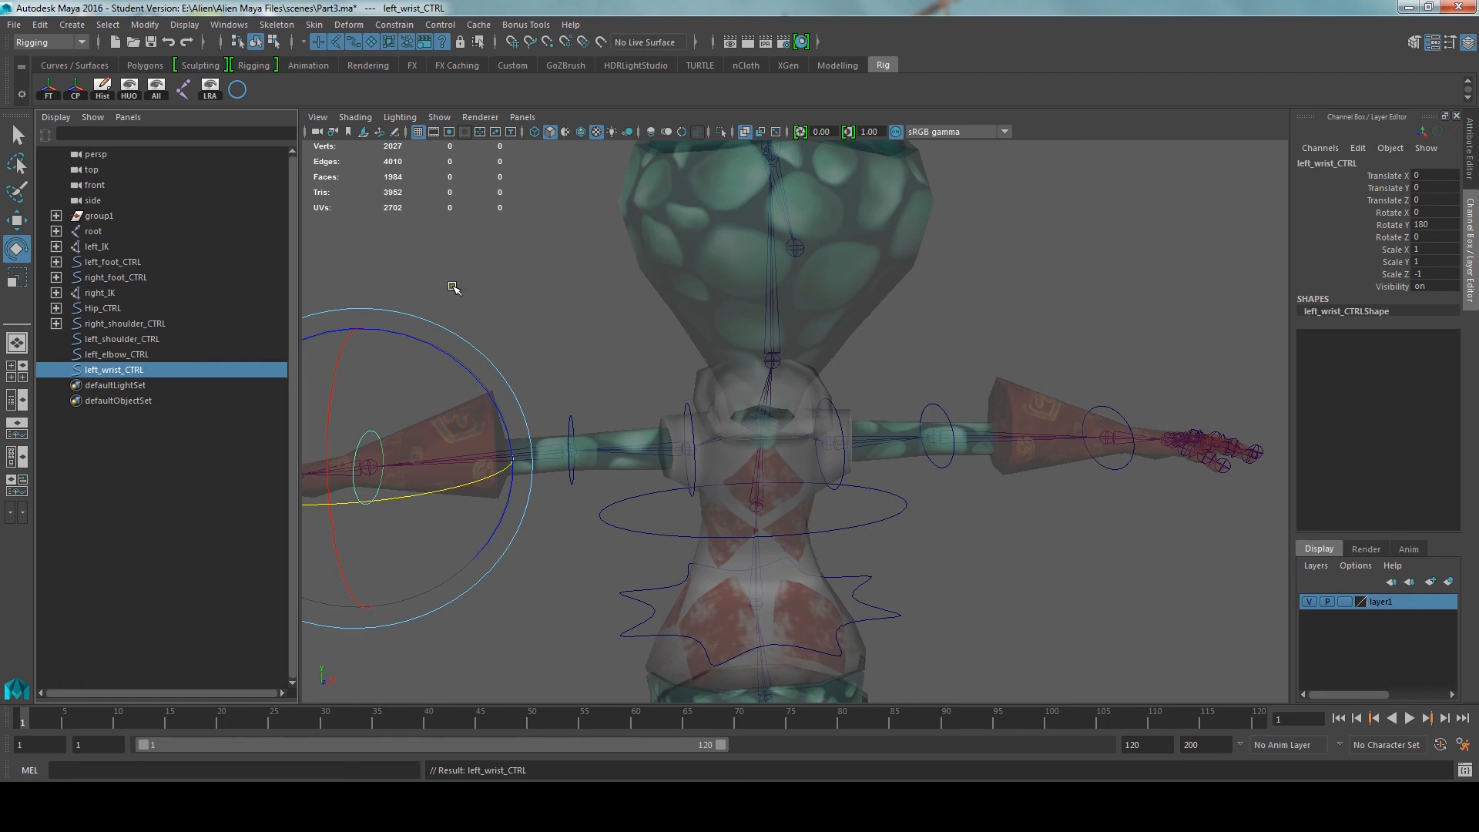
pyautogui.keyDown('alt'); pyautogui.moveTo(455, 289); pyautogui.dragTo(563, 343, button='right'); pyautogui.keyUp('alt')
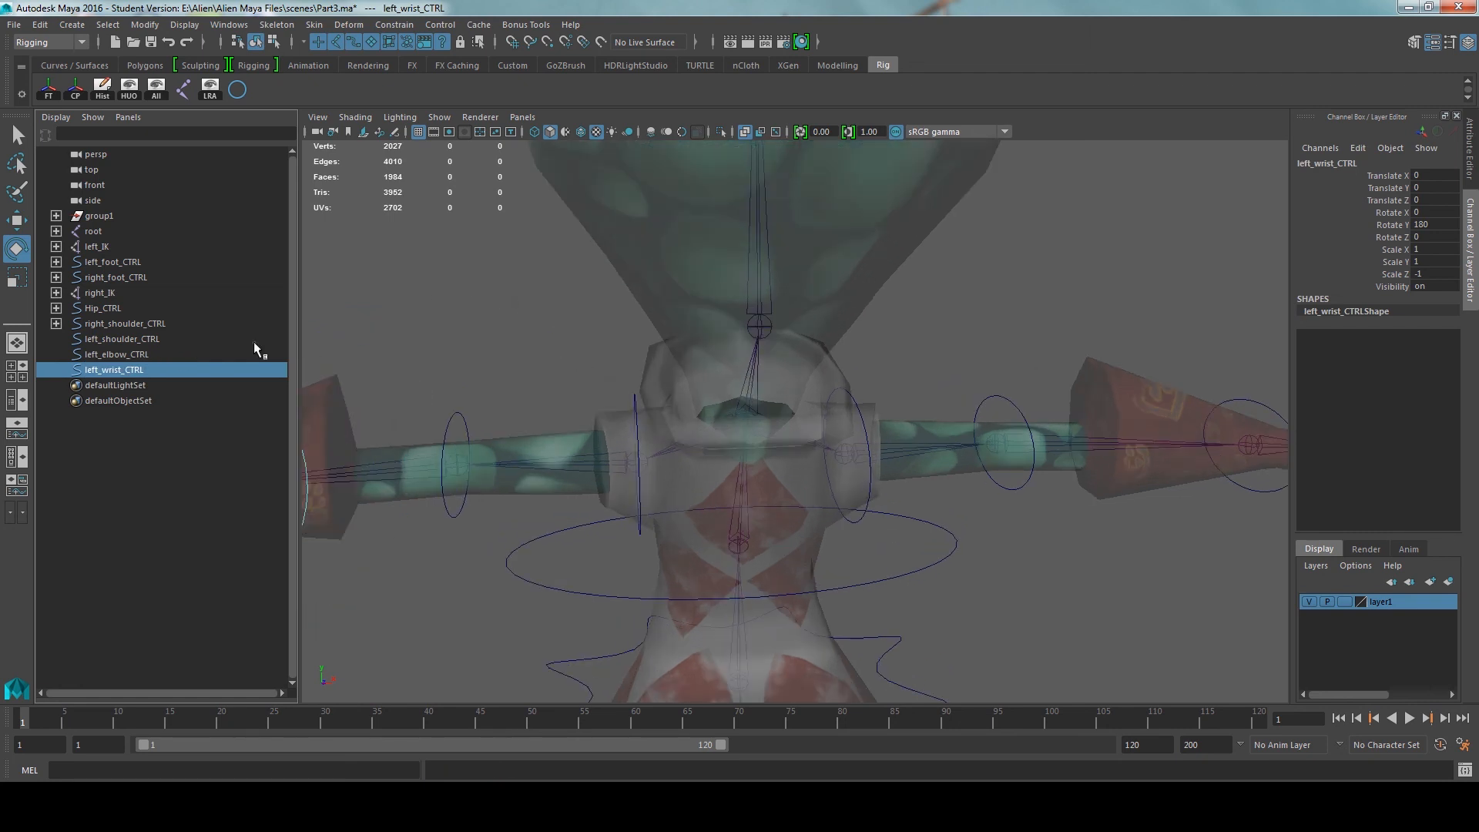
# Freeze the transformations and delete the history of left_shoulder_CTRL, left_elbow_CTRL and left_wrist_CTRL
pyautogui.click(181, 339)
pyautogui.keyDown('shift'); pyautogui.click(146, 370); pyautogui.keyUp('shift')
pyautogui.click(48, 90)
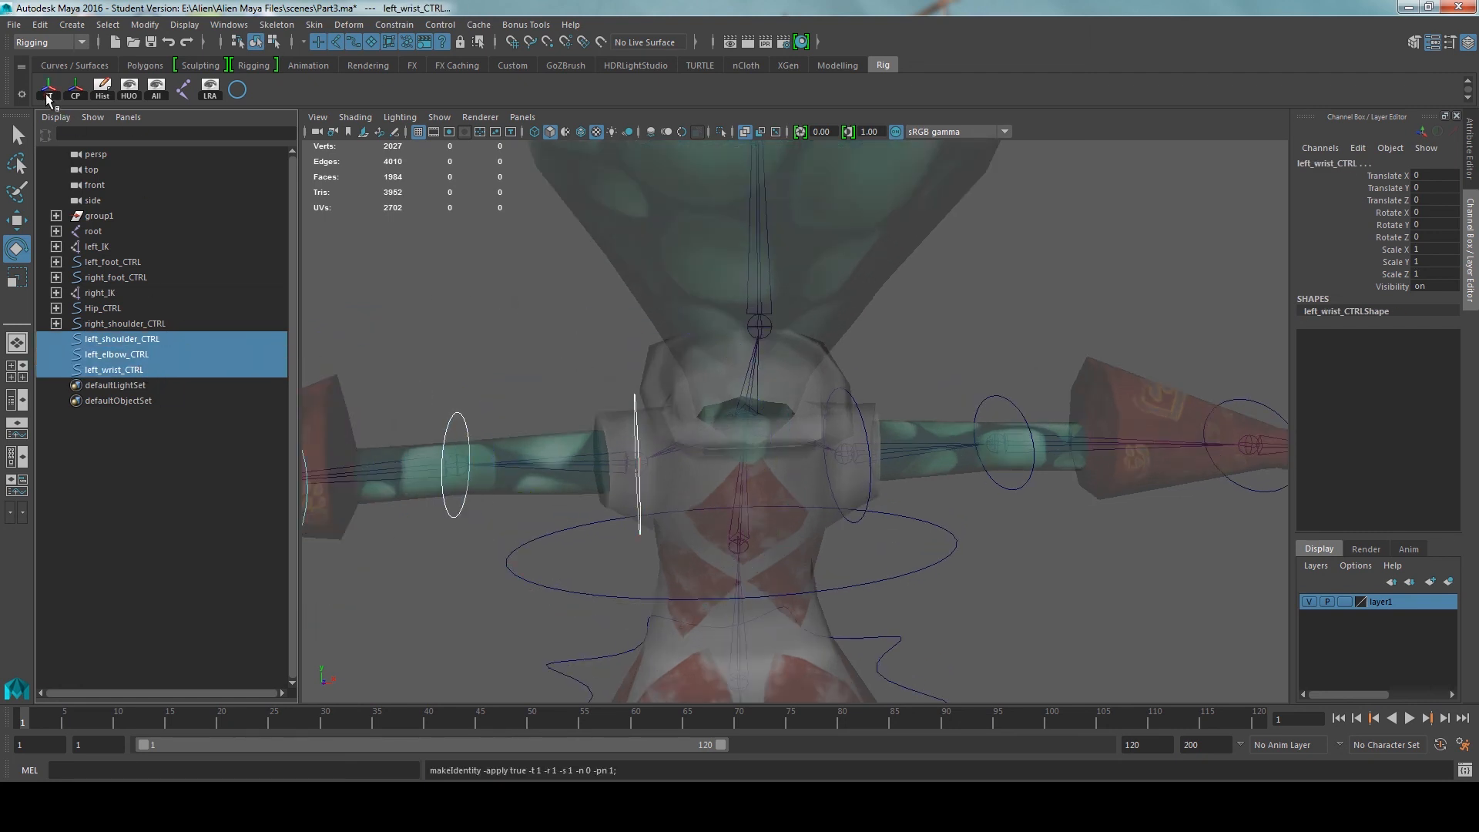
pyautogui.click(103, 91)
# Orient-constrain the right_shoulder joint to left_shoulder_CTRL
pyautogui.click(106, 339)
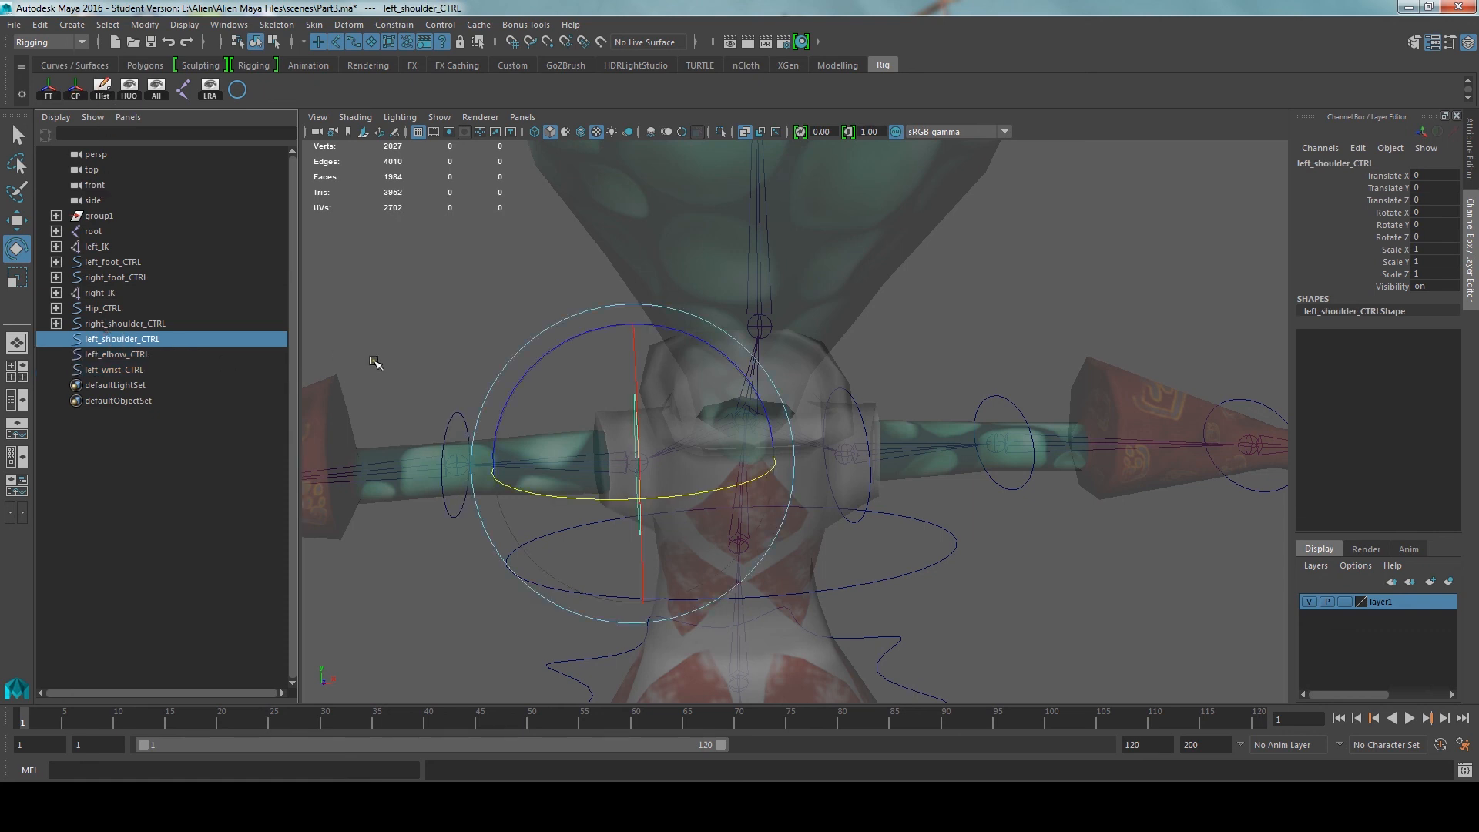
pyautogui.press('w')
pyautogui.scroll(3, 502, 353)
pyautogui.scroll(2, 625, 348)
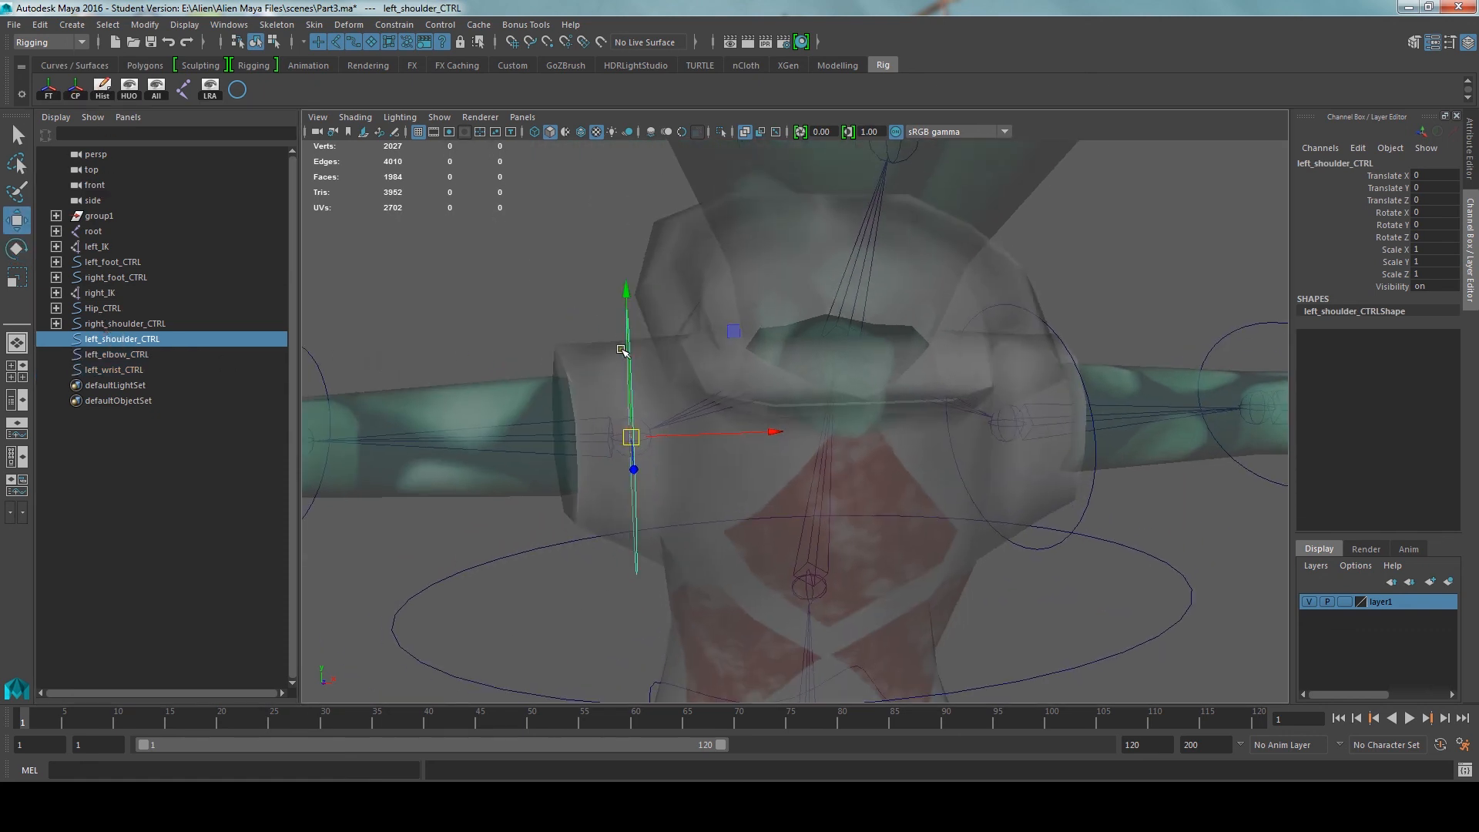
pyautogui.click(619, 443)
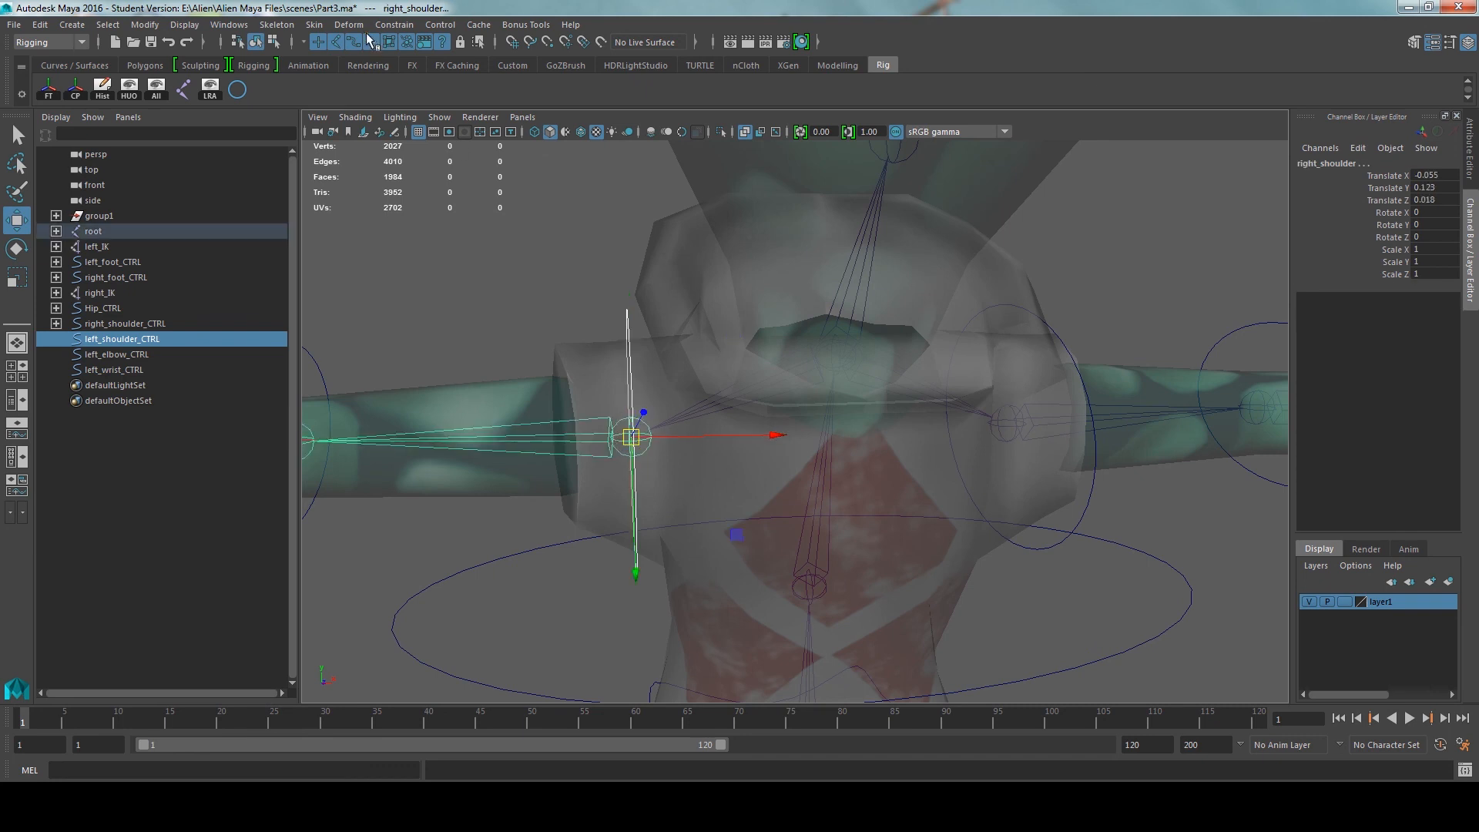
pyautogui.click(394, 25)
pyautogui.click(408, 93)
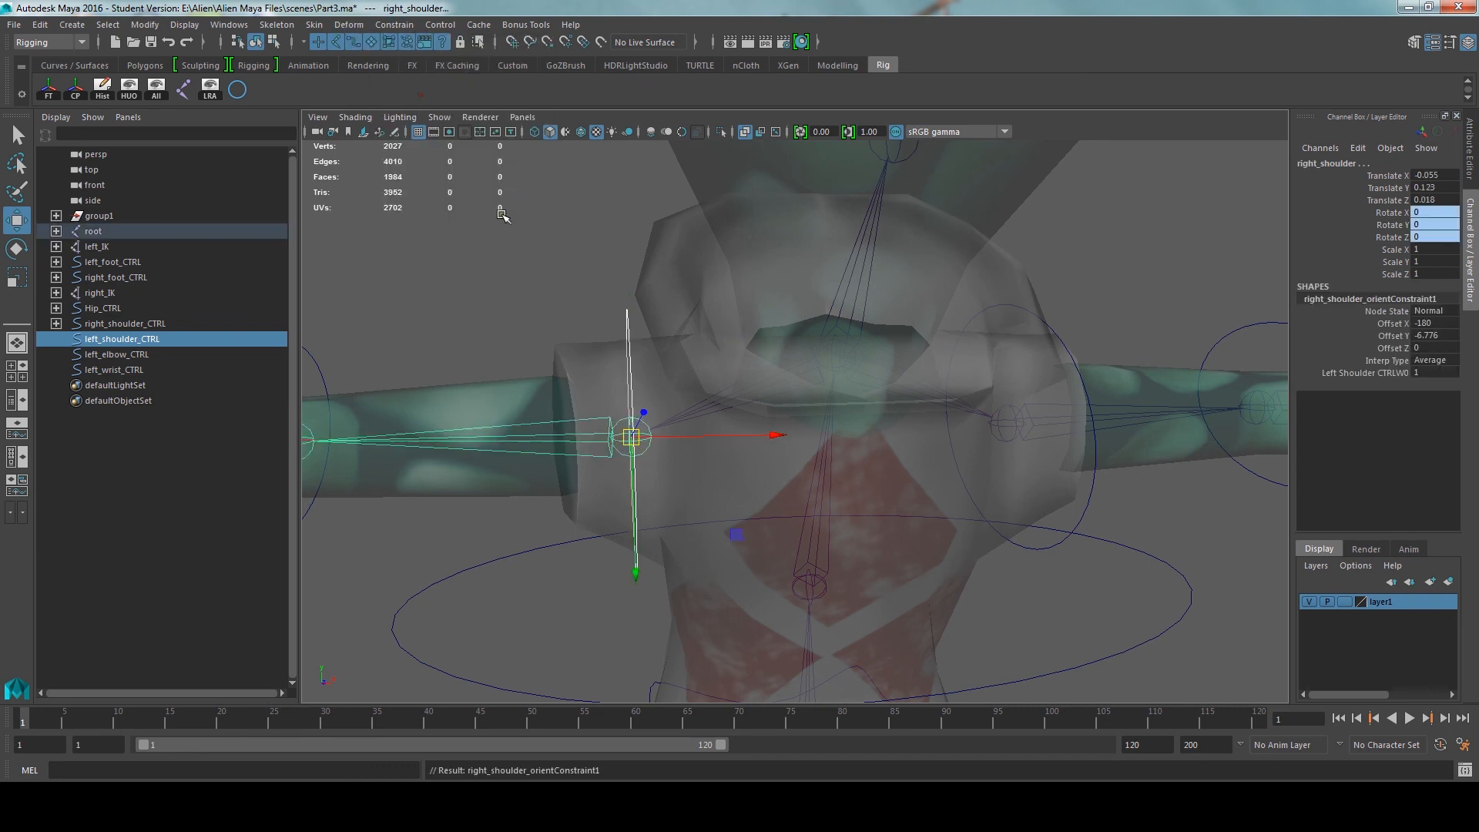
# Orient-constrain the right_elbow joint to left_elbow_CTRL
pyautogui.click(627, 316)
pyautogui.click(630, 317)
pyautogui.keyDown('alt'); pyautogui.moveTo(630, 317); pyautogui.dragTo(578, 334); pyautogui.keyUp('alt')
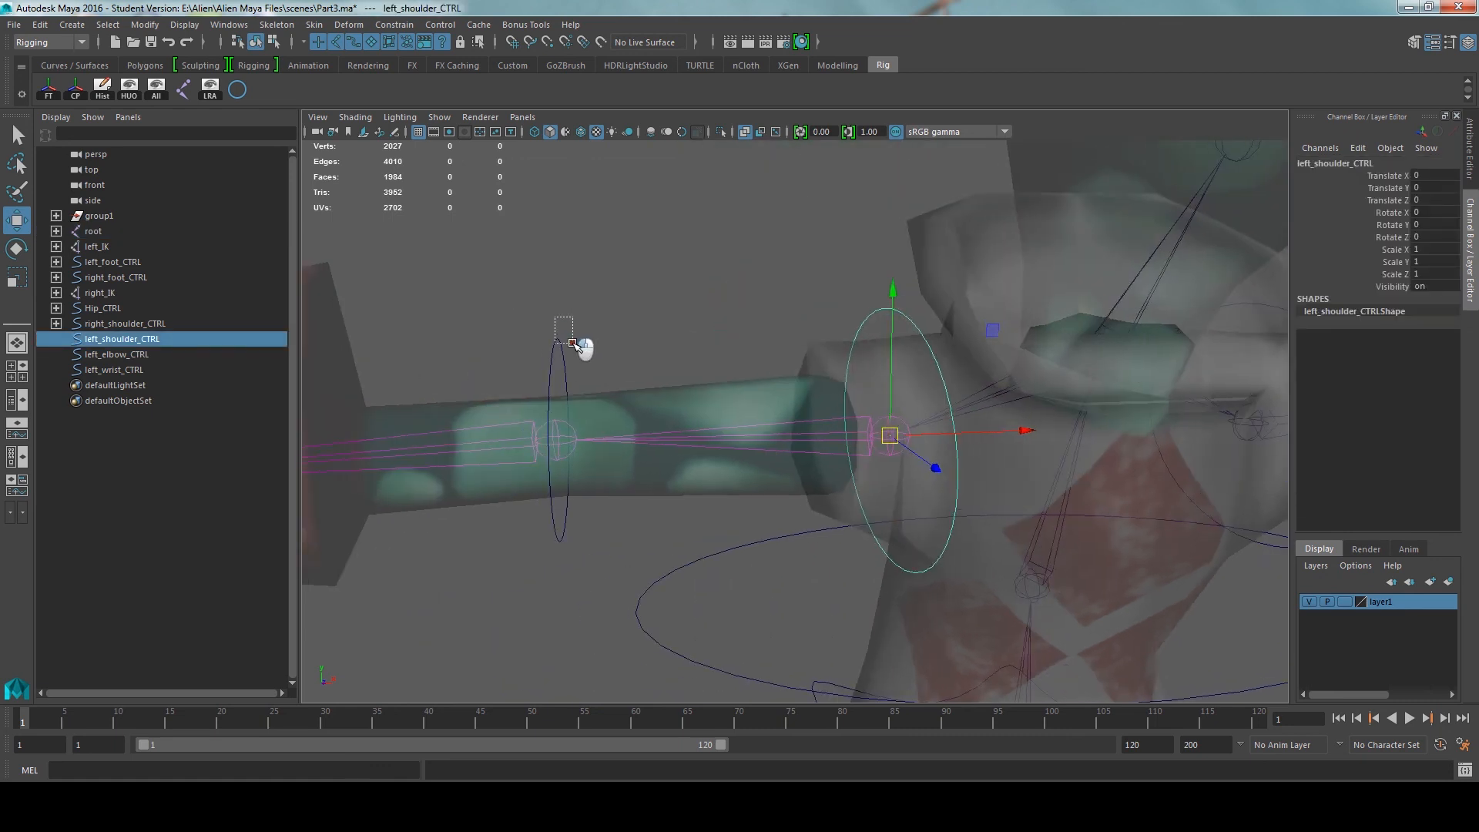
pyautogui.click(575, 347)
pyautogui.keyDown('shift'); pyautogui.click(574, 456); pyautogui.keyUp('shift')
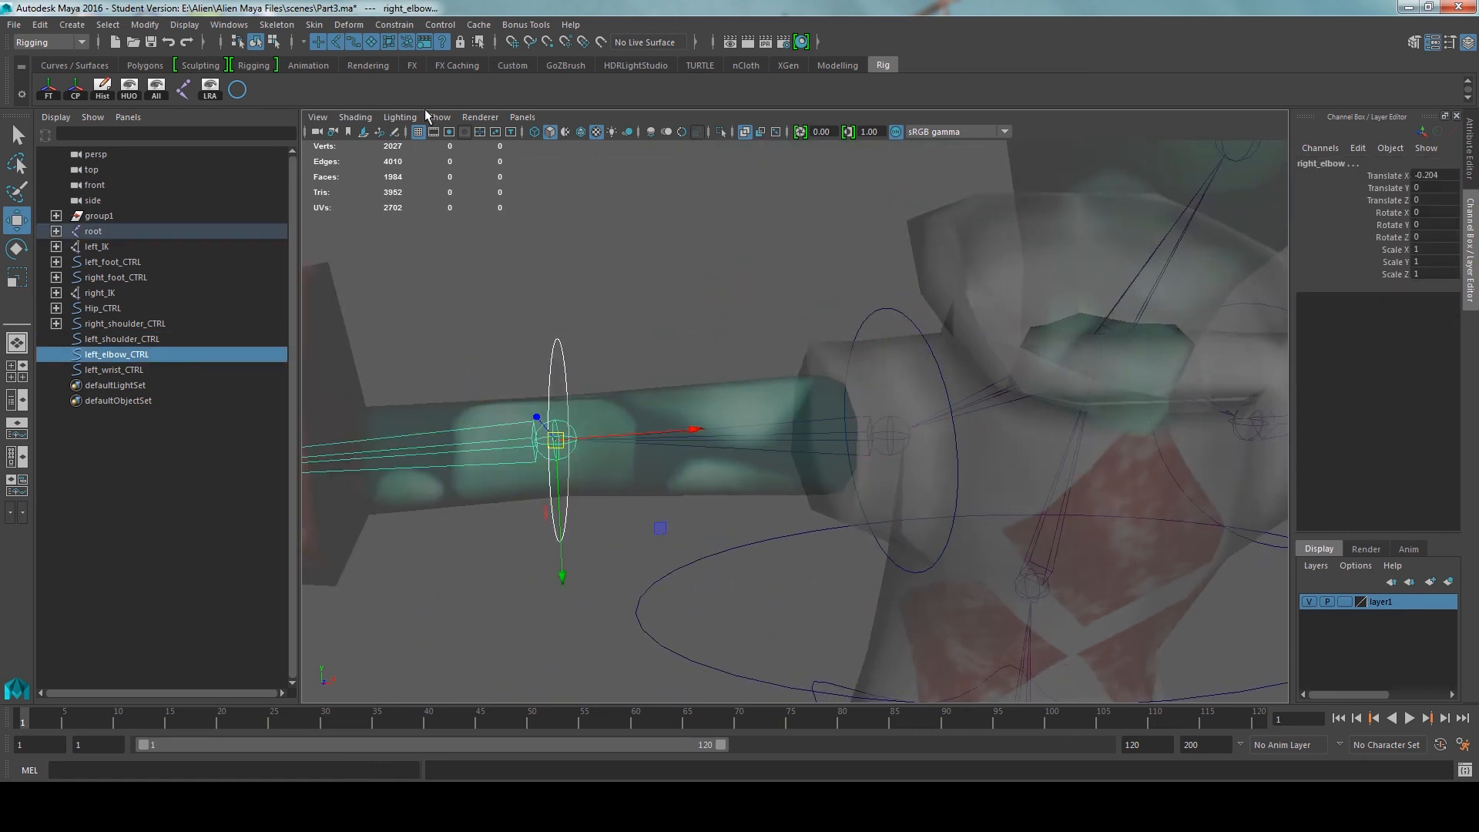
pyautogui.click(395, 24)
pyautogui.click(413, 96)
# Orient-constrain the right_wrist joint to left_wrist_CTRL and clear the selection
pyautogui.keyDown('alt'); pyautogui.moveTo(508, 303); pyautogui.dragTo(835, 287, button='middle'); pyautogui.keyUp('alt')
pyautogui.moveTo(573, 322); pyautogui.dragTo(653, 429)
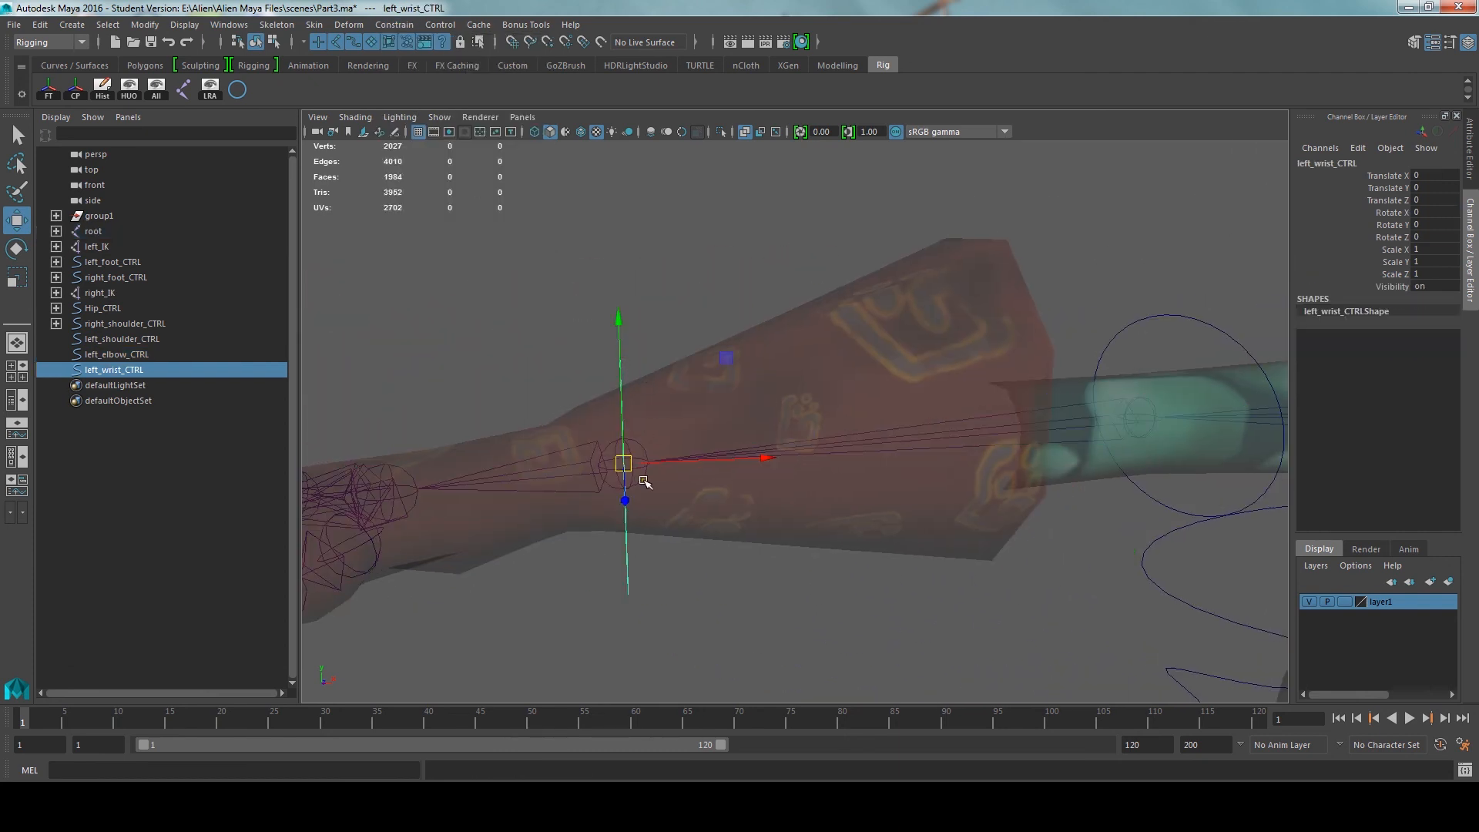
pyautogui.keyDown('shift'); pyautogui.click(644, 481); pyautogui.keyUp('shift')
pyautogui.click(394, 25)
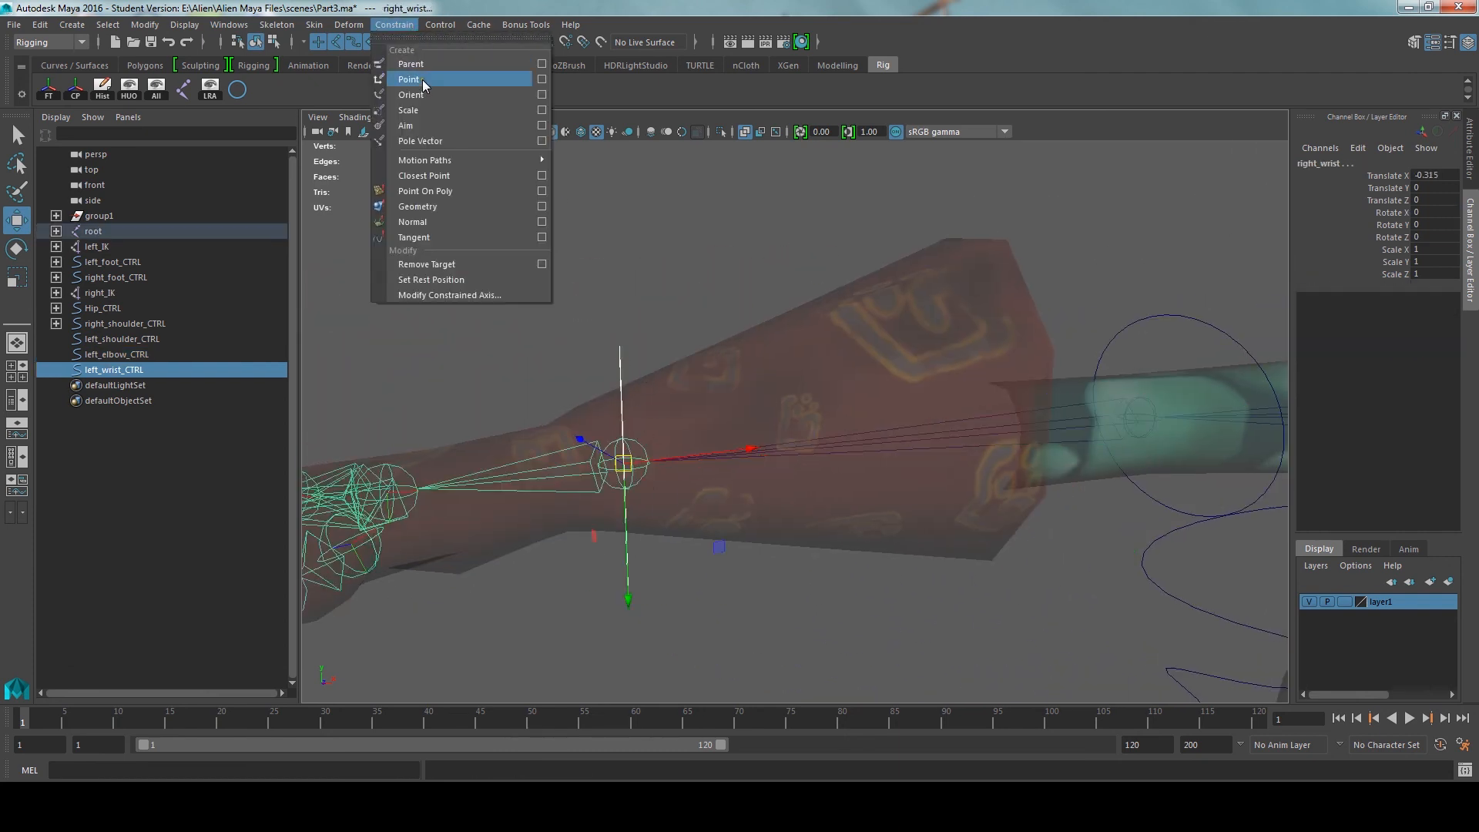
pyautogui.click(423, 91)
pyautogui.click(554, 183)
# Parent left_wrist_CTRL under left_elbow_CTRL and left_elbow_CTRL under left_shoulder_CTRL, and select left_shoulder_CTRL
pyautogui.scroll(-5, 594, 234)
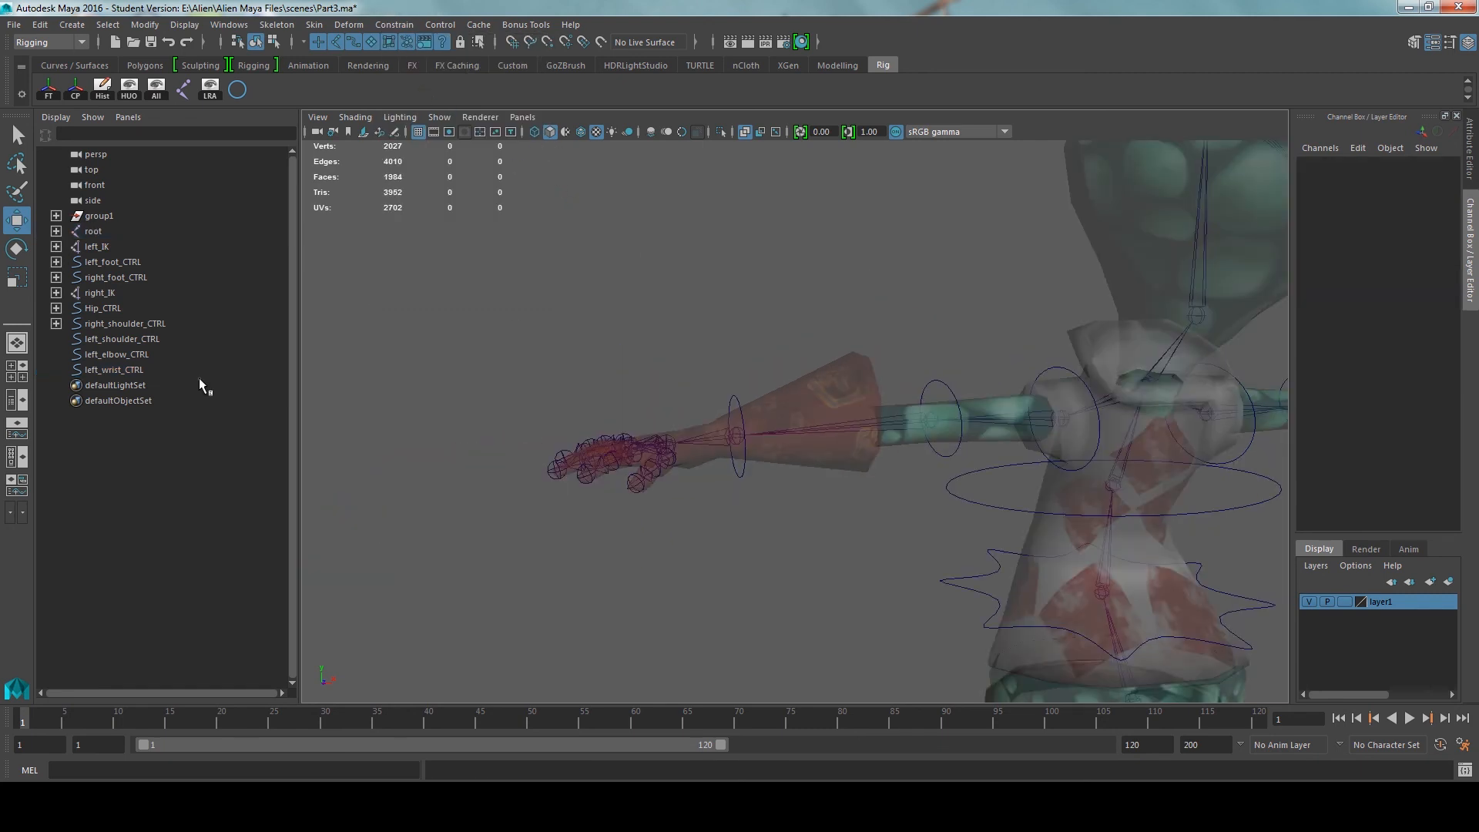
pyautogui.click(178, 386)
pyautogui.click(132, 371)
pyautogui.moveTo(128, 375); pyautogui.dragTo(124, 342, button='middle')
pyautogui.click(117, 356)
pyautogui.click(125, 340)
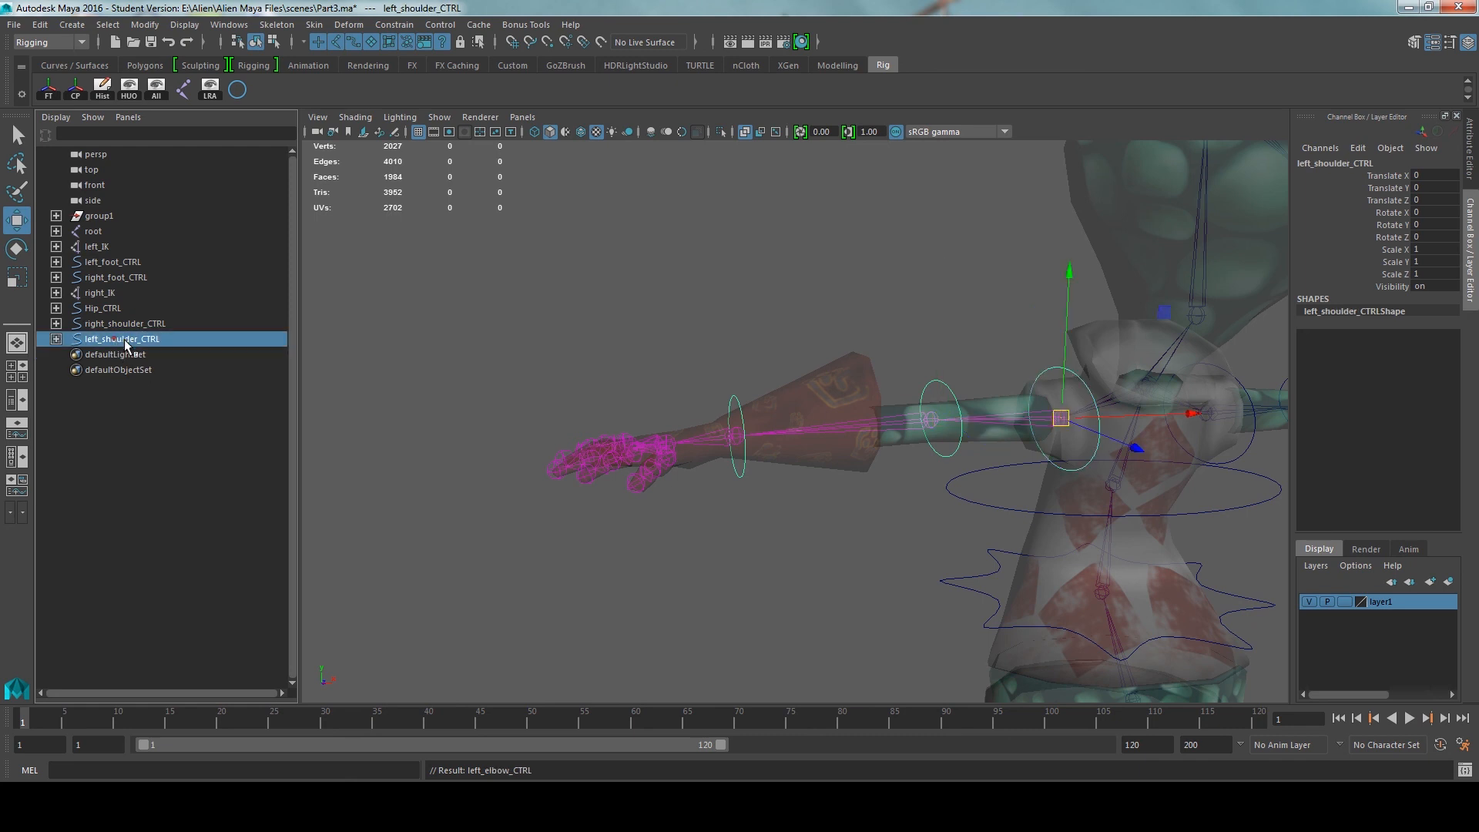
# Test the new arm control hierarchy by rotating left_shoulder_CTRL about Z and rotating left_wrist_CTRL
pyautogui.scroll(-3, 664, 377)
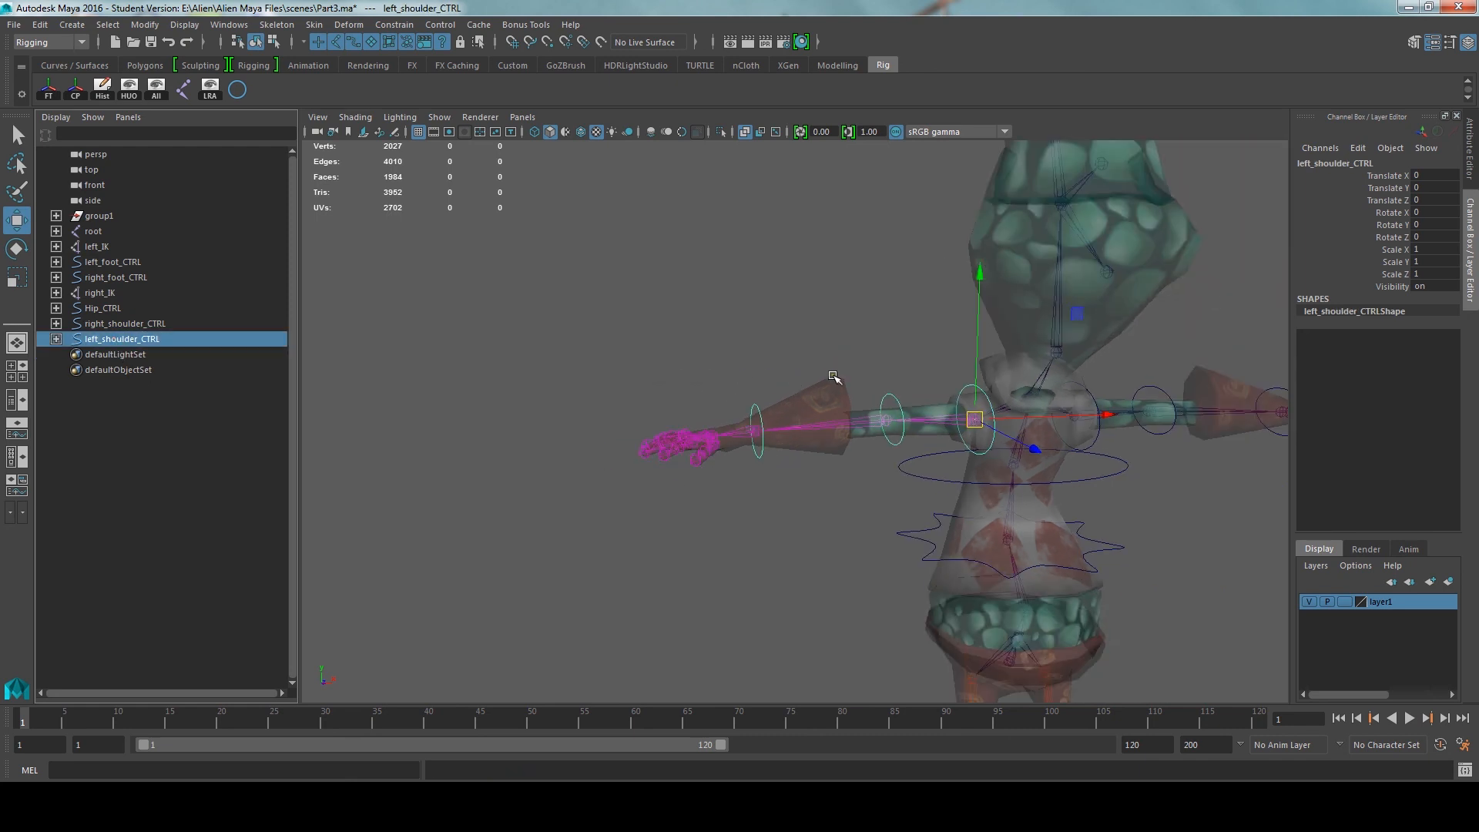
pyautogui.keyDown('alt'); pyautogui.moveTo(834, 376); pyautogui.dragTo(896, 371); pyautogui.keyUp('alt')
pyautogui.keyDown('alt'); pyautogui.moveTo(895, 371); pyautogui.dragTo(762, 369, button='middle'); pyautogui.keyUp('alt')
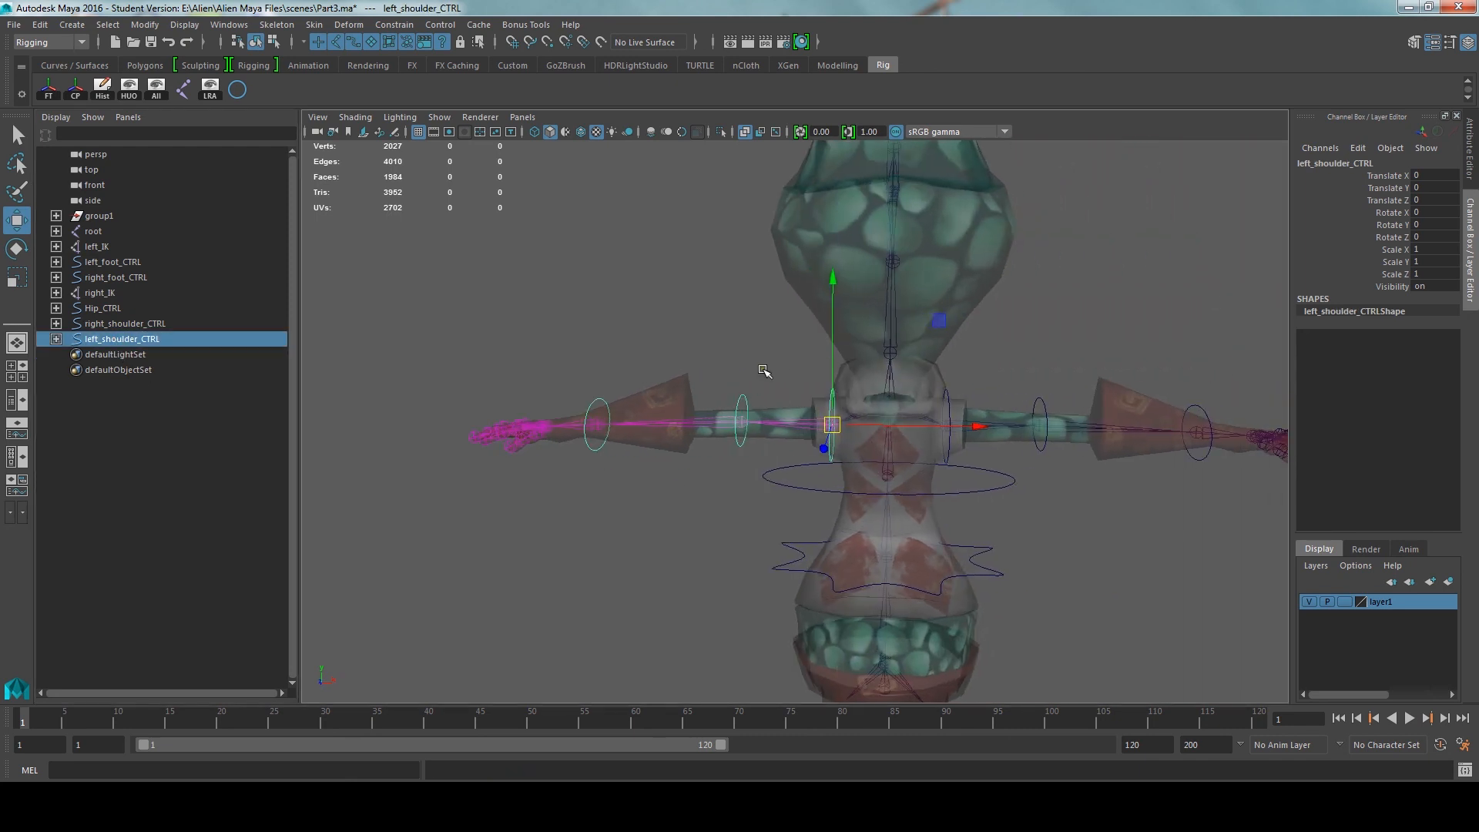
pyautogui.press('e')
pyautogui.moveTo(925, 312); pyautogui.dragTo(873, 391)
pyautogui.click(872, 392)
pyautogui.click(707, 387)
pyautogui.moveTo(802, 354); pyautogui.dragTo(700, 213)
pyautogui.click(972, 321)
pyautogui.click(805, 402)
pyautogui.moveTo(903, 369)
pyautogui.mouseDown()
pyautogui.moveTo(875, 358)
pyautogui.moveTo(901, 383)
pyautogui.mouseUp()
# Undo the test rotations of the wrist and shoulder controls
pyautogui.hotkey('ctrl', 'z')
pyautogui.hotkey('ctrl', 'z')
pyautogui.hotkey('ctrl', 'z')
pyautogui.hotkey('ctrl', 'z')
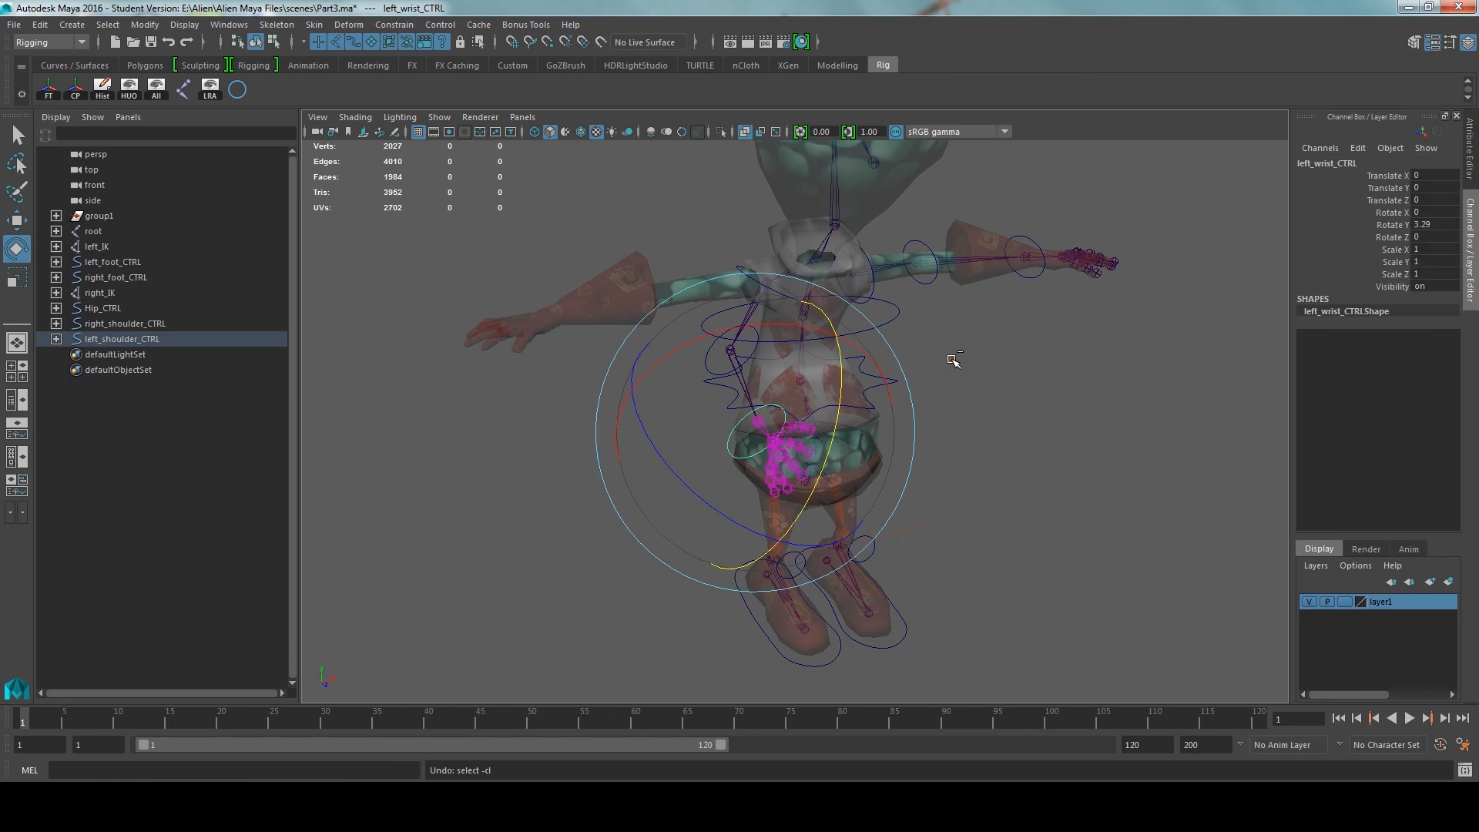
pyautogui.hotkey('ctrl', 'z')
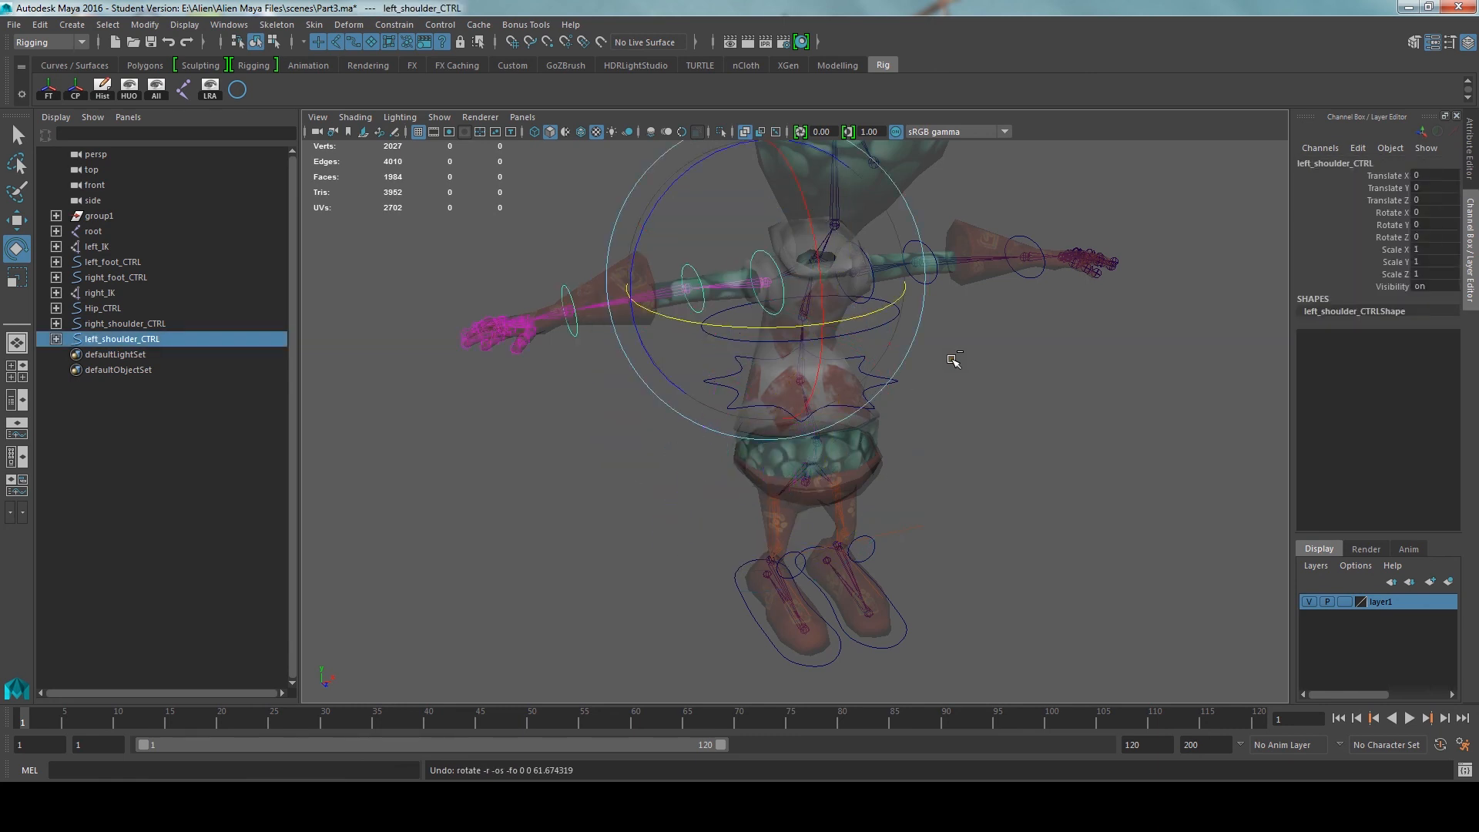
# Examine the controls of both arms from the front, selecting each shoulder control in turn, and review the whole rig
pyautogui.click(1089, 453)
pyautogui.keyDown('alt'); pyautogui.moveTo(1088, 453); pyautogui.dragTo(937, 406); pyautogui.keyUp('alt')
pyautogui.keyDown('alt'); pyautogui.moveTo(938, 406); pyautogui.dragTo(1002, 359, button='right'); pyautogui.keyUp('alt')
pyautogui.keyDown('alt'); pyautogui.moveTo(1002, 359); pyautogui.dragTo(821, 453, button='middle'); pyautogui.keyUp('alt')
pyautogui.scroll(1, 806, 412)
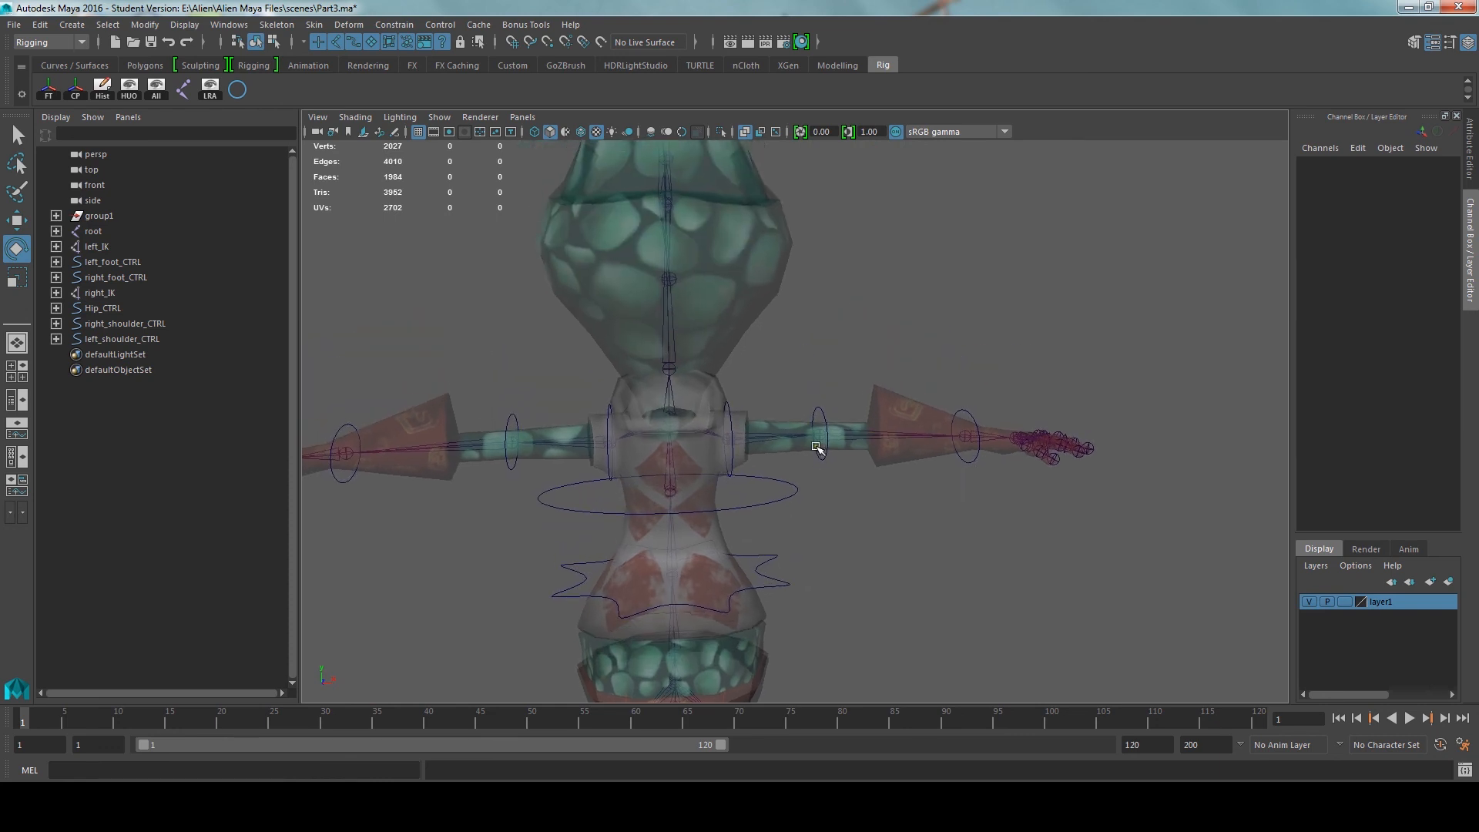
pyautogui.click(609, 410)
pyautogui.click(872, 347)
pyautogui.click(733, 407)
pyautogui.click(868, 297)
pyautogui.keyDown('alt'); pyautogui.moveTo(869, 297); pyautogui.dragTo(870, 339, button='middle'); pyautogui.keyUp('alt')
pyautogui.keyDown('alt'); pyautogui.moveTo(870, 339); pyautogui.dragTo(693, 379); pyautogui.keyUp('alt')
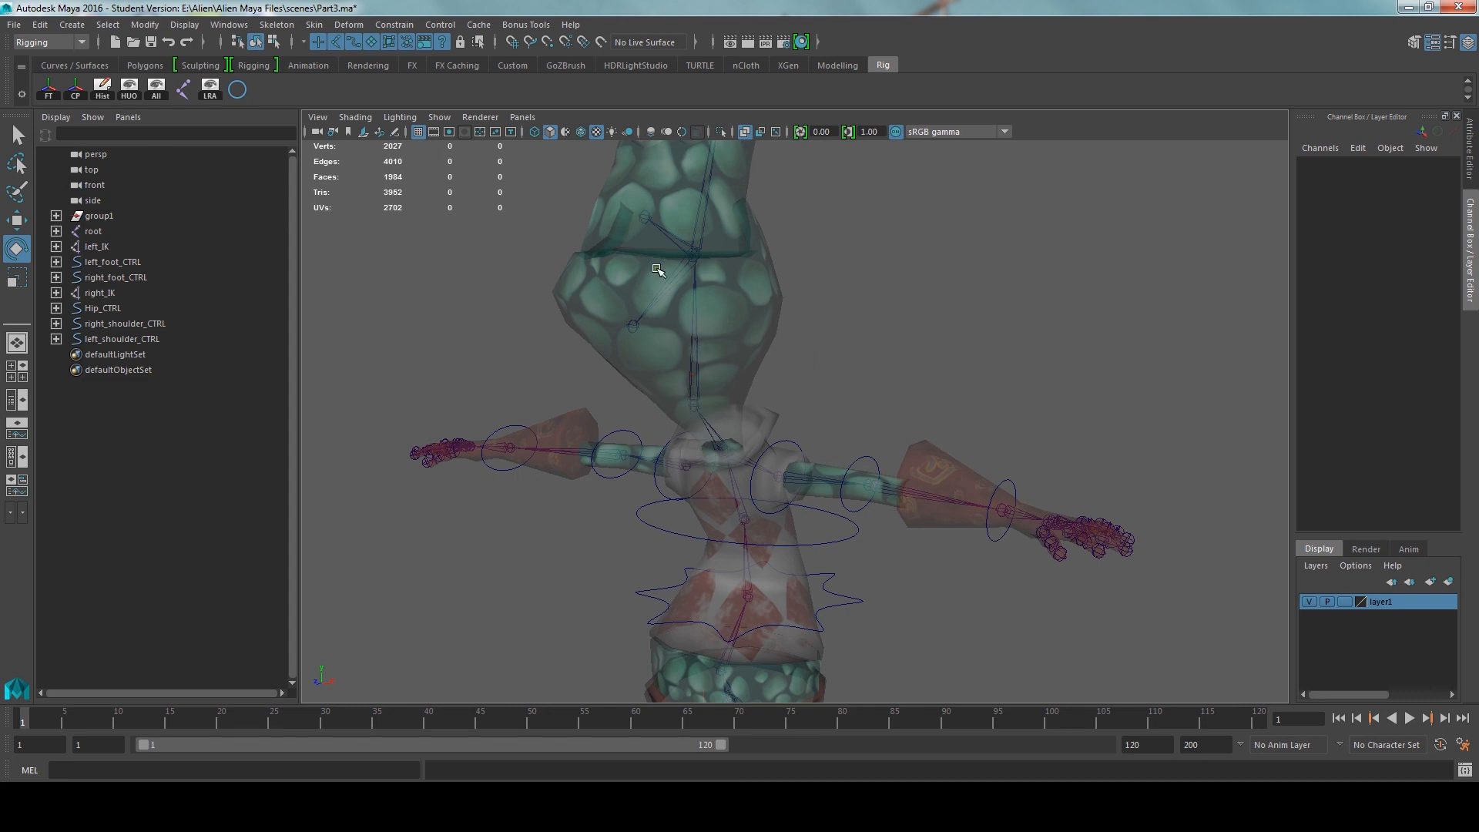
pyautogui.scroll(-3, 636, 309)
pyautogui.scroll(-3, 684, 293)
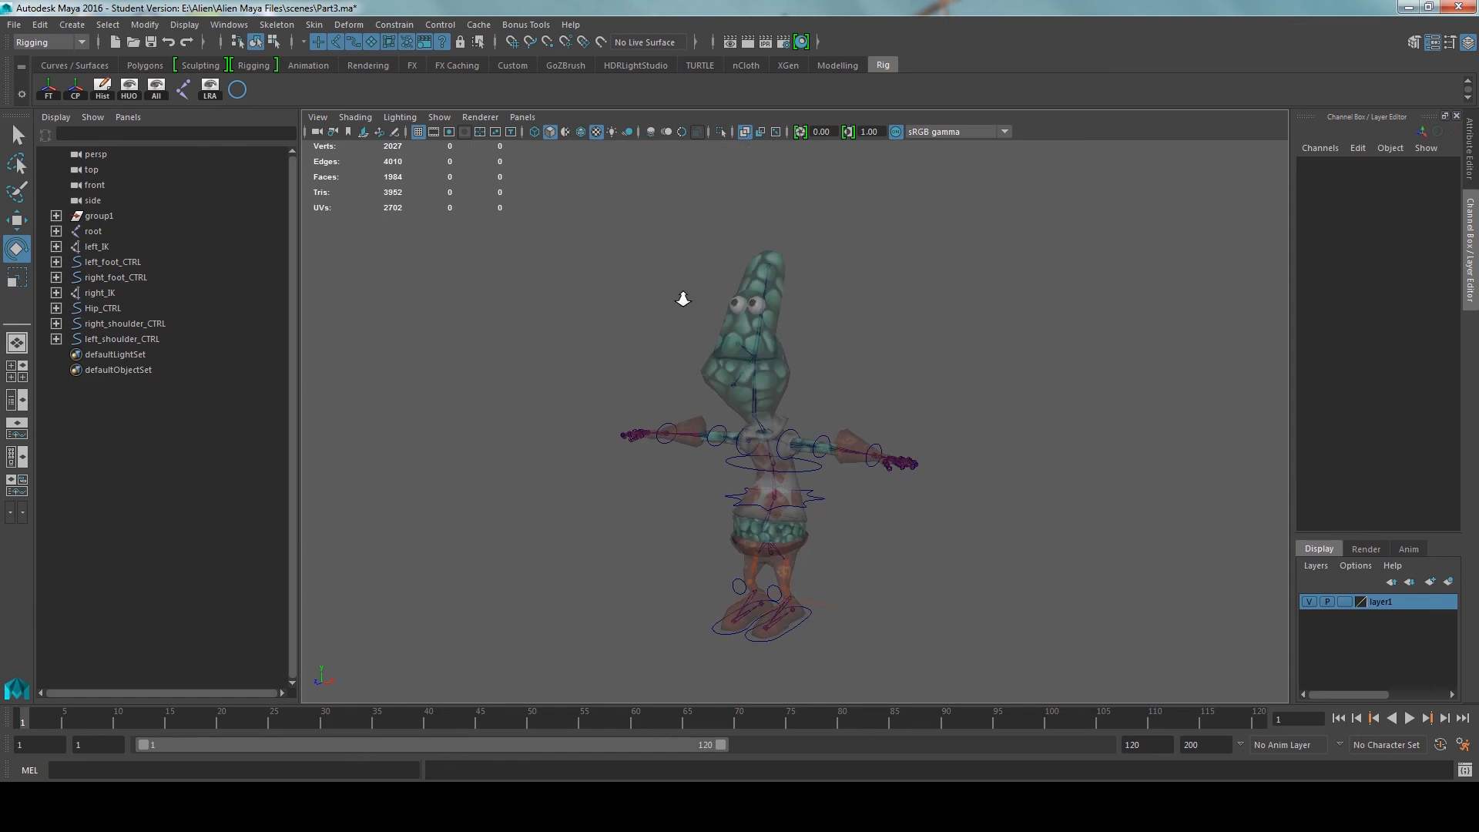